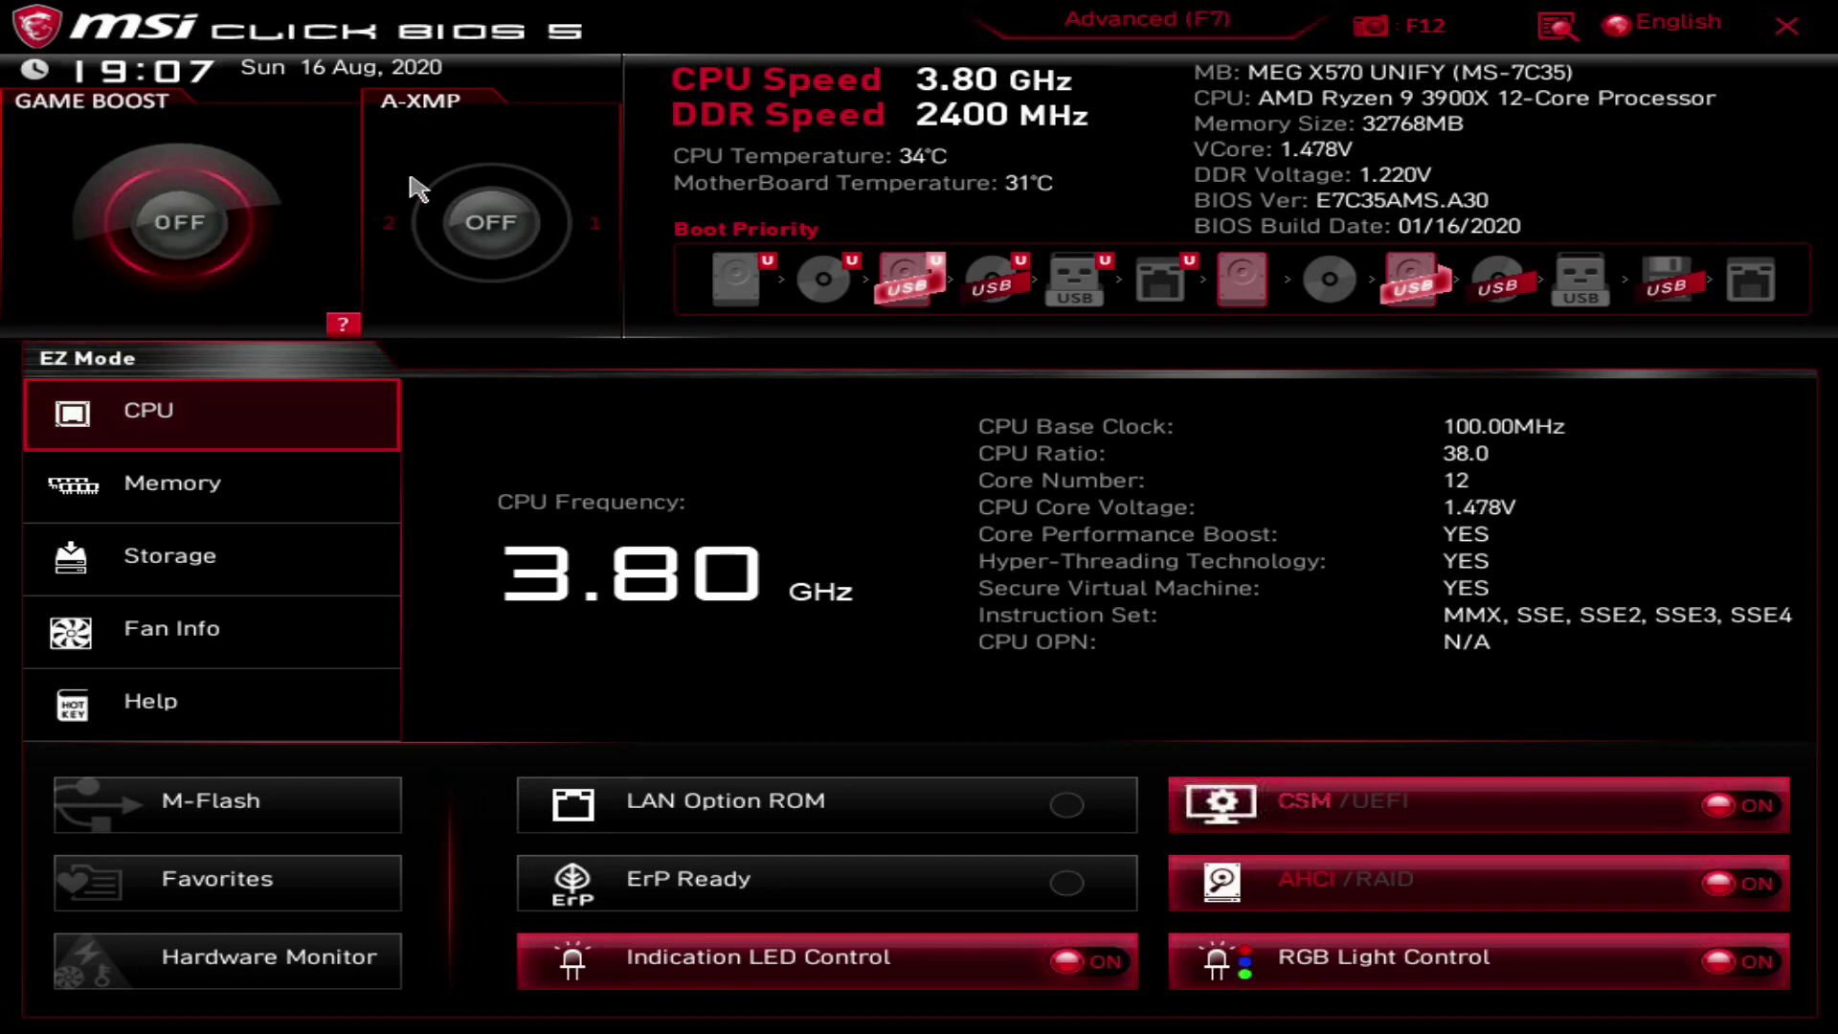
Step: Enable the A-XMP memory profile and move the USB hard disk to first boot priority
left_click(514, 223)
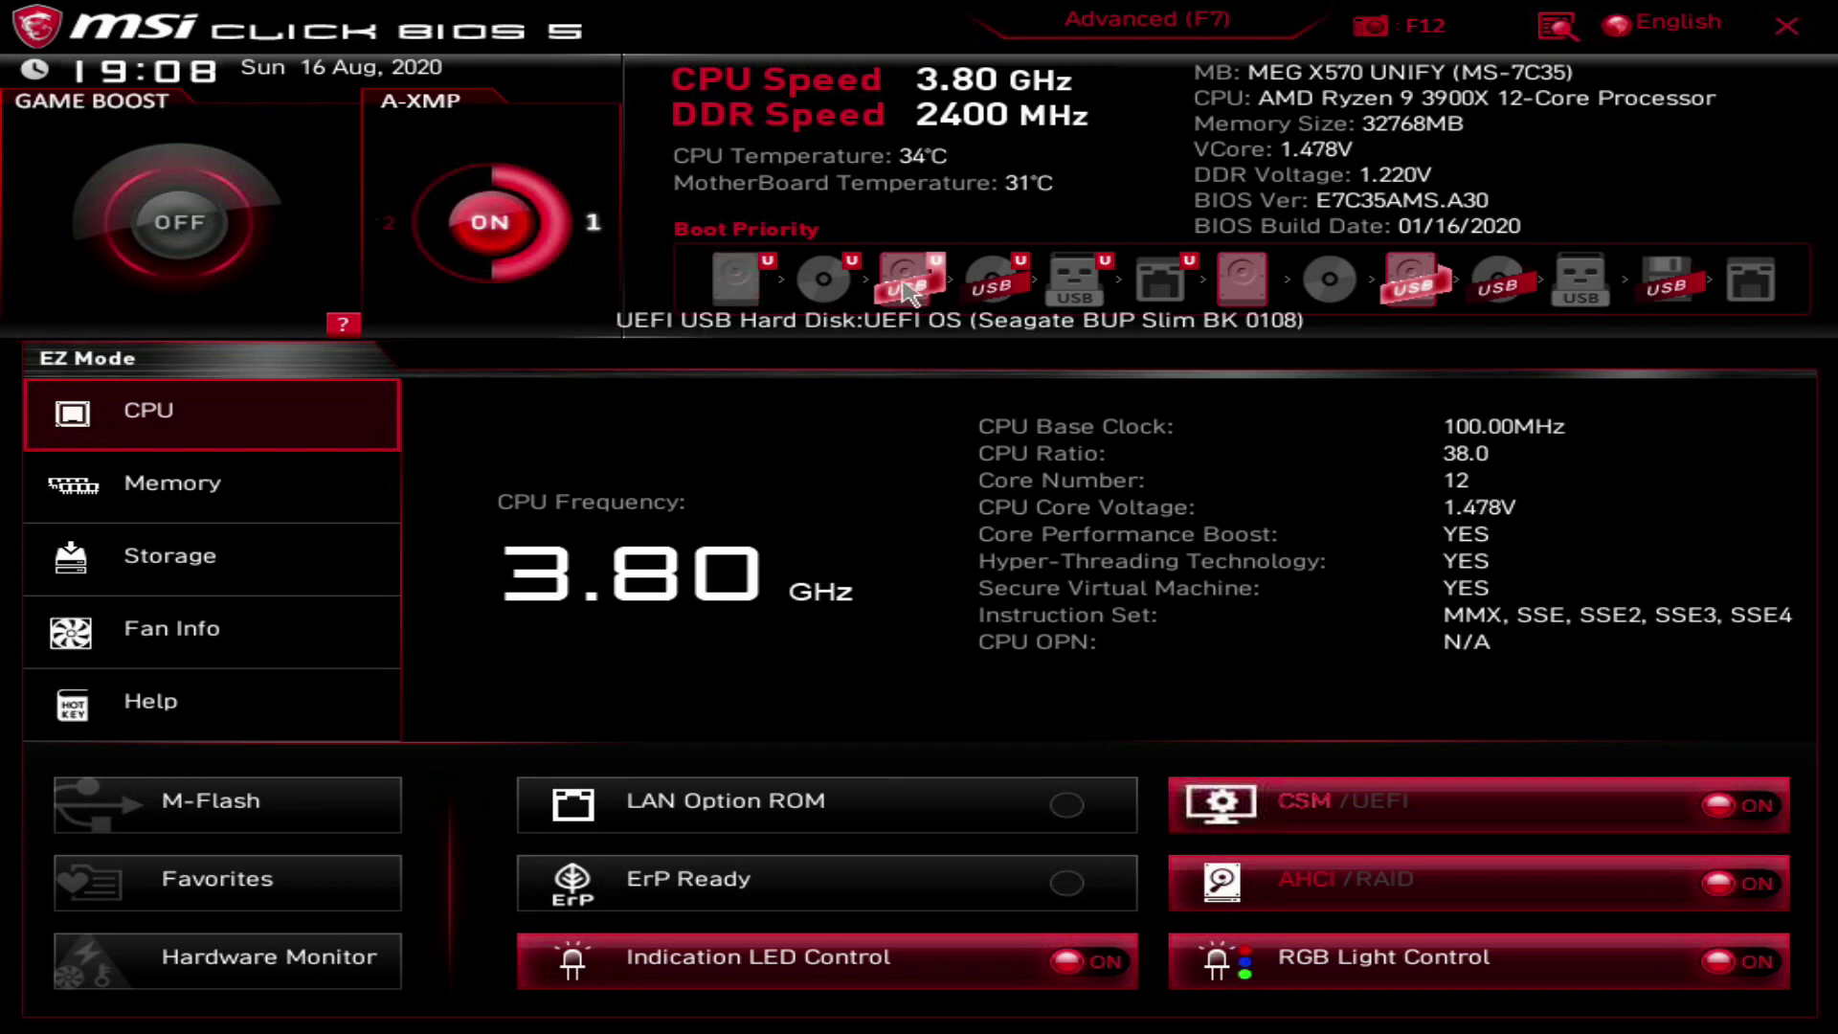
left_click_drag(908, 290, 673, 294)
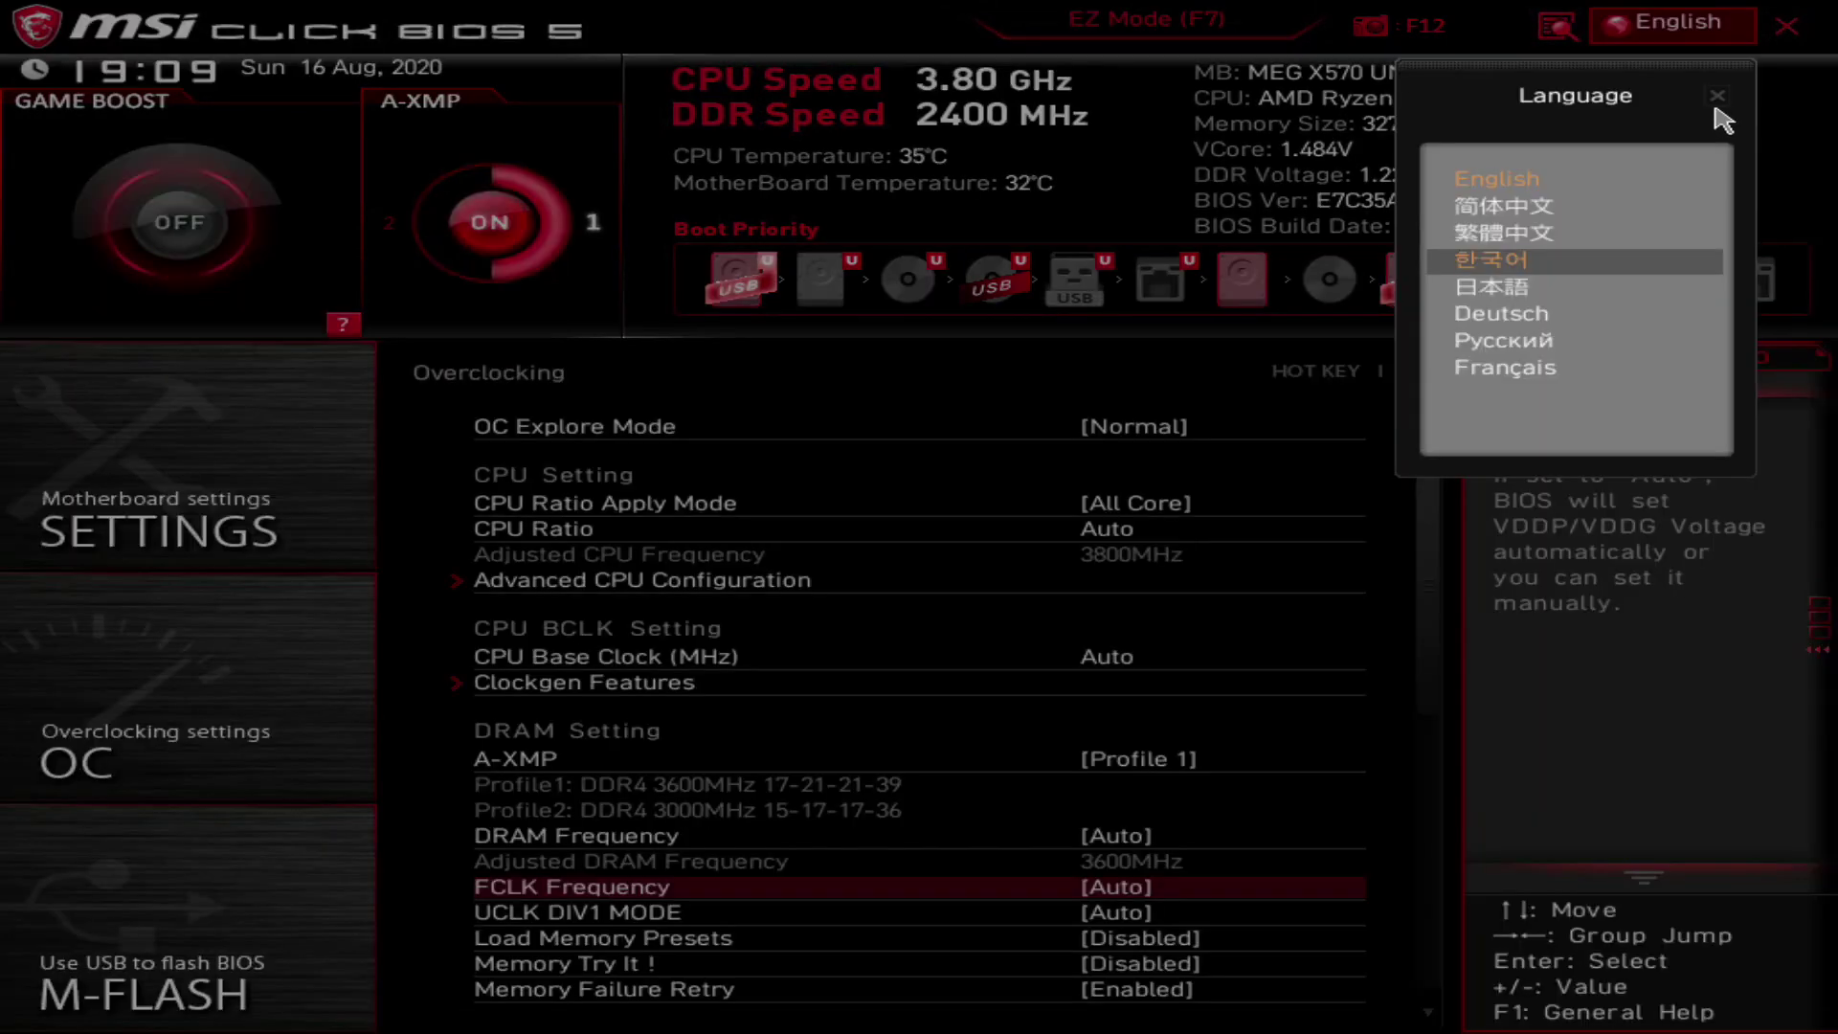
Step: Dismiss the Language list, then save the BIOS configuration and exit to reboot
left_click(1718, 107)
left_click(1788, 29)
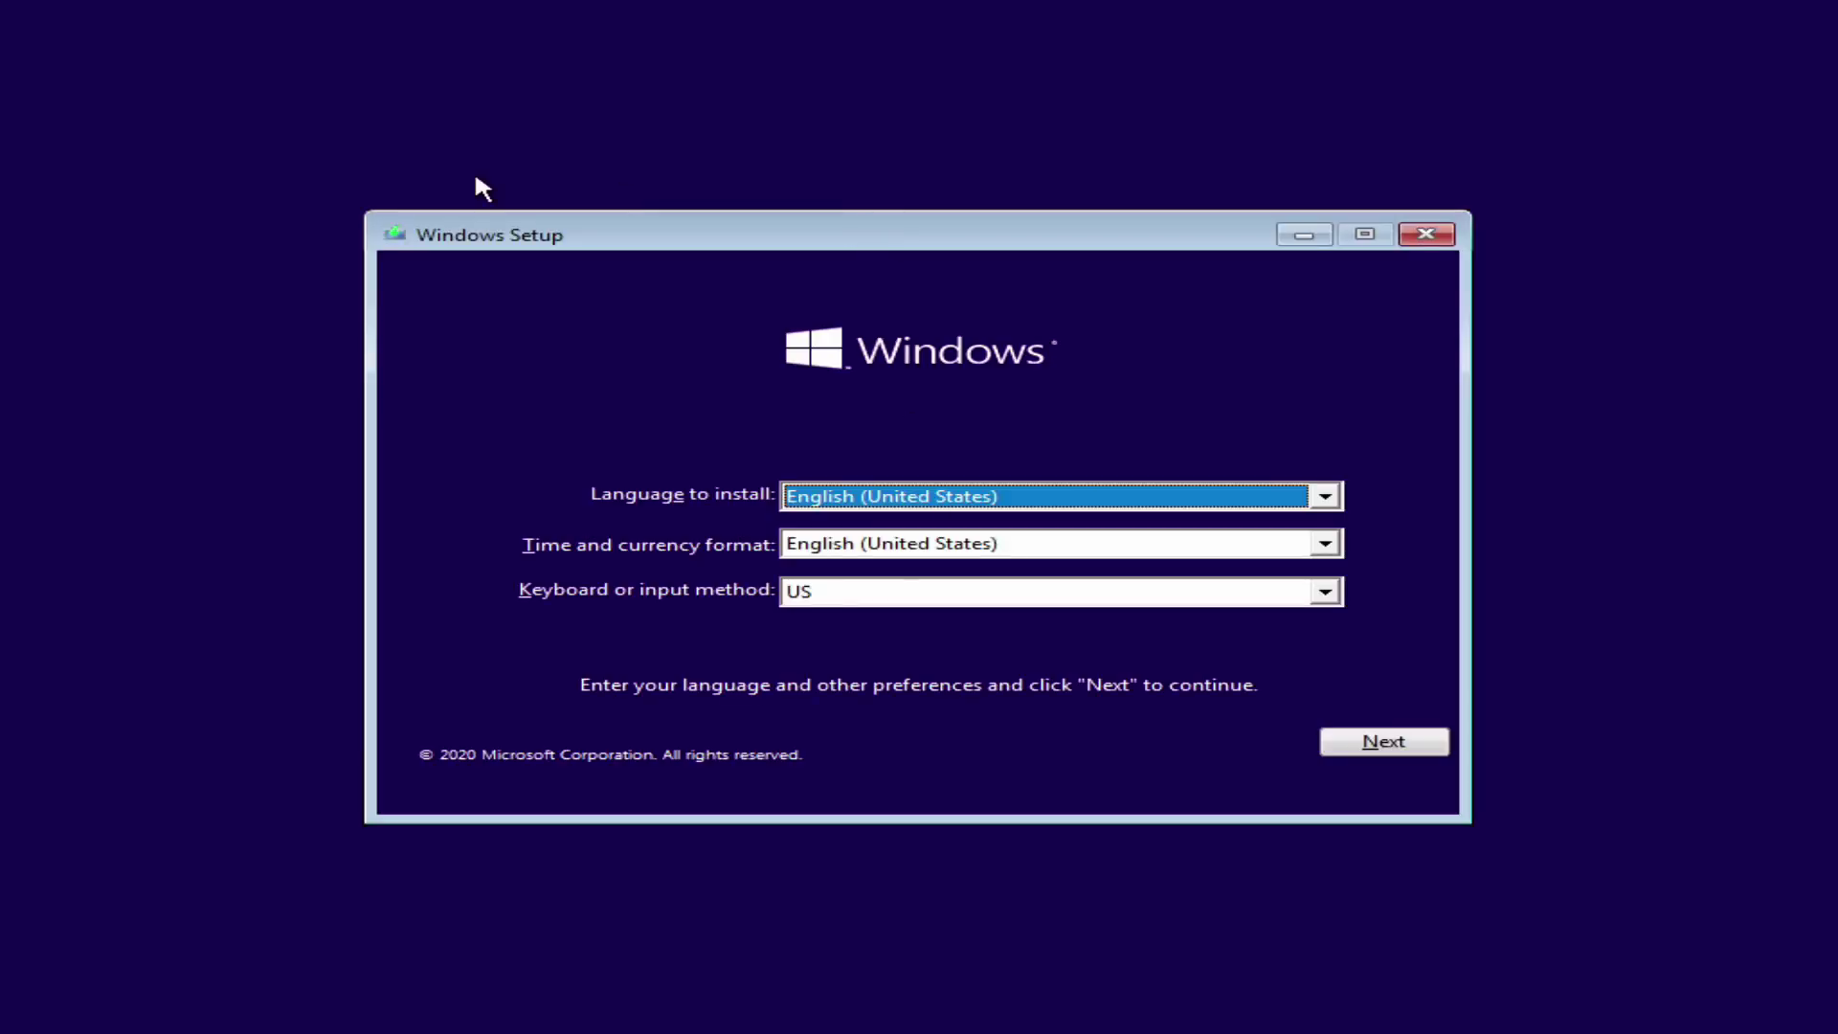
Step: Begin installing Windows without a product key, choosing Windows 10 Pro and accepting the license terms
left_click(1383, 740)
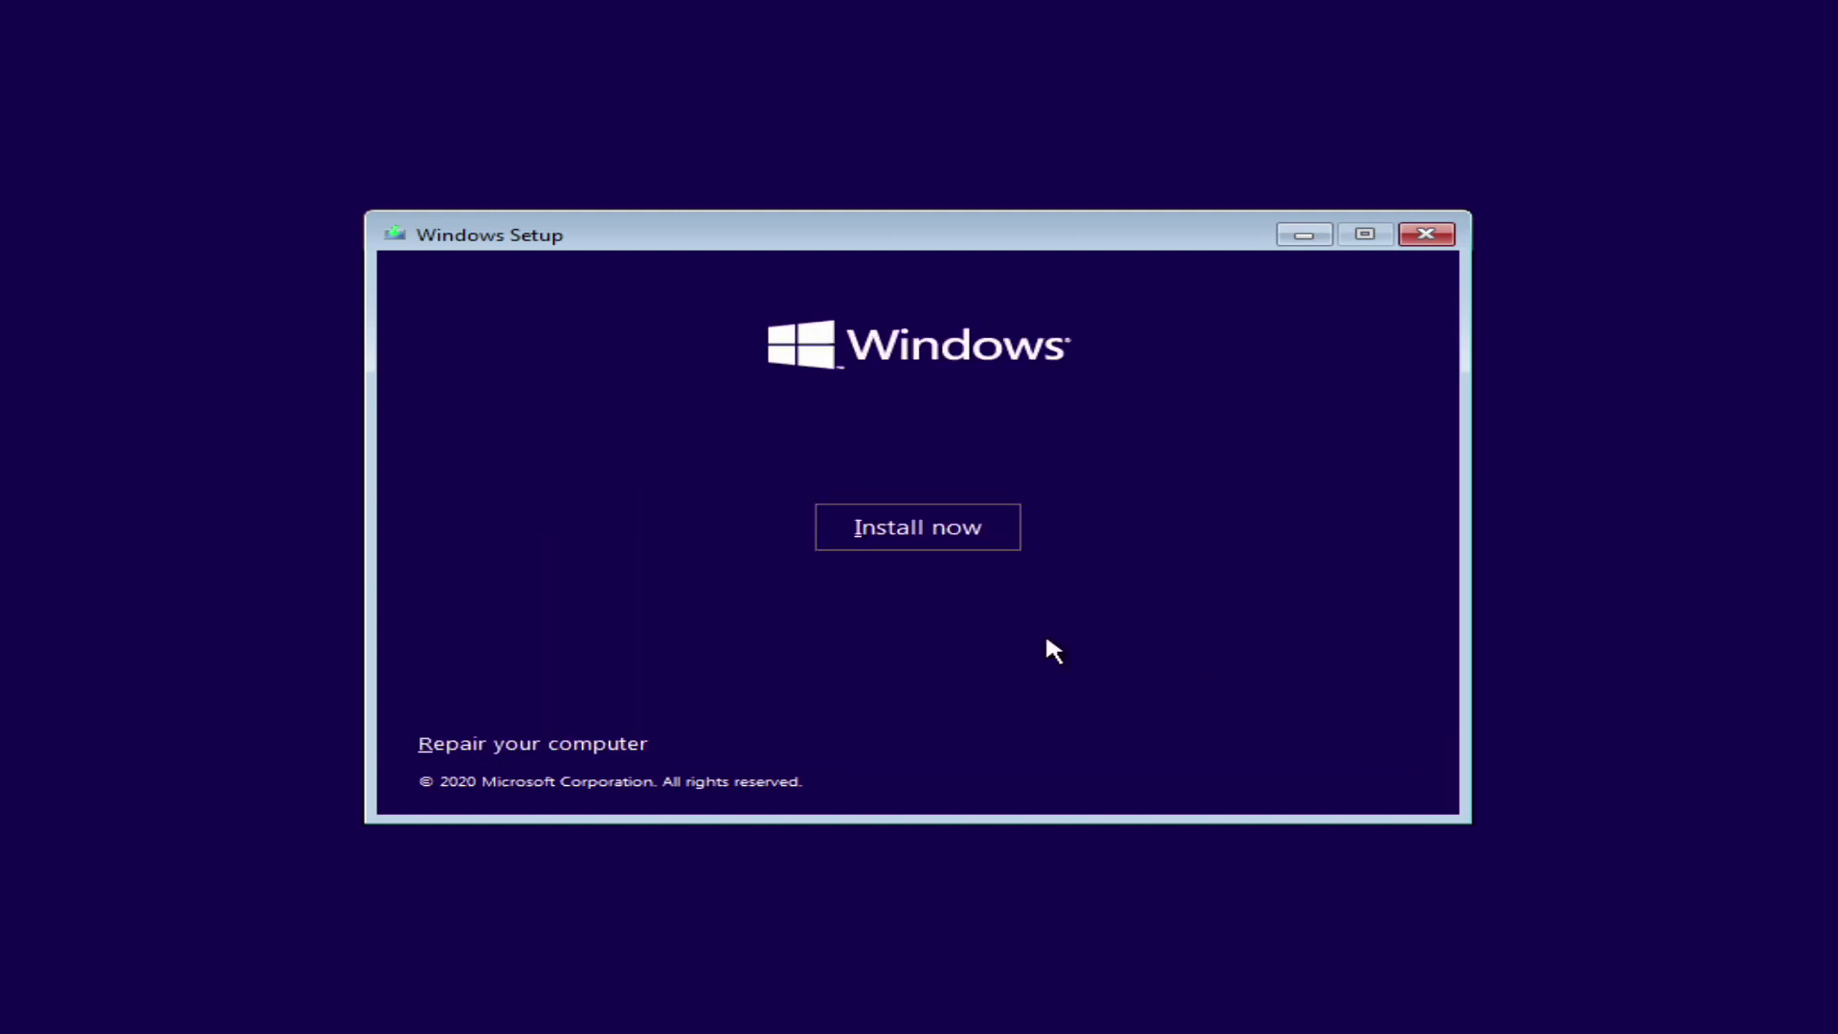
left_click(938, 542)
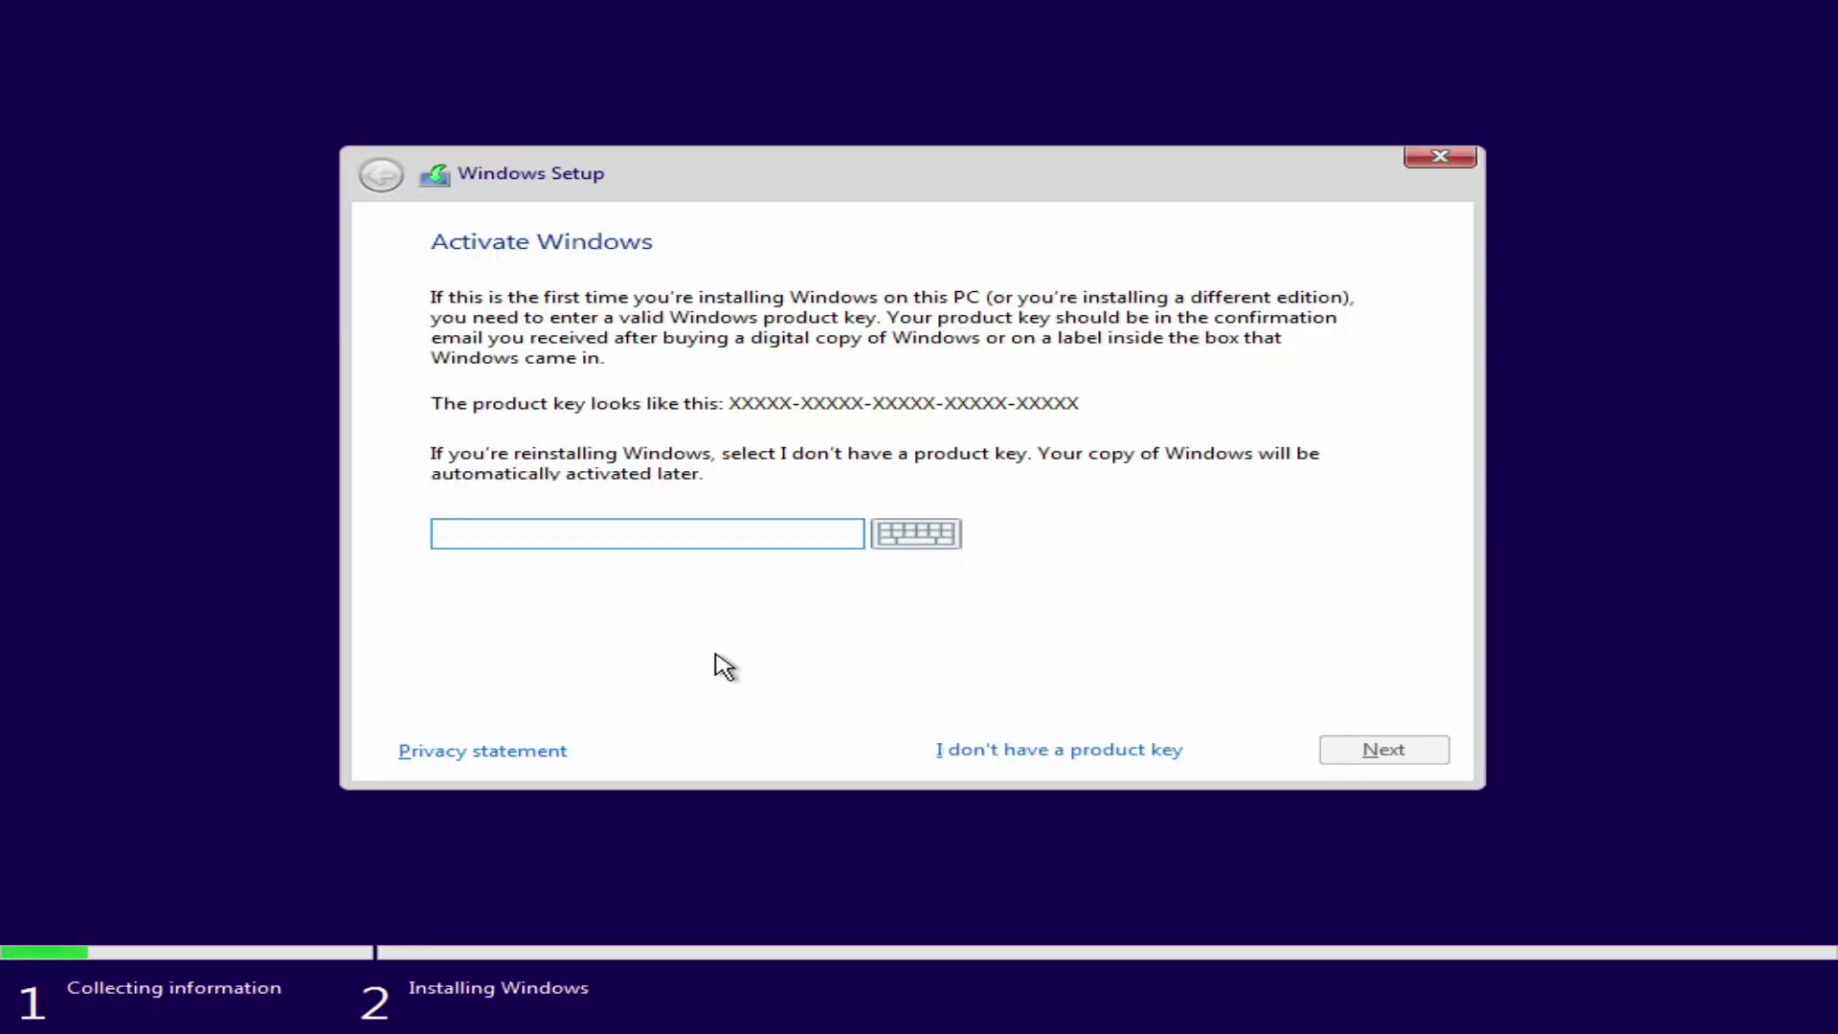
left_click(1068, 749)
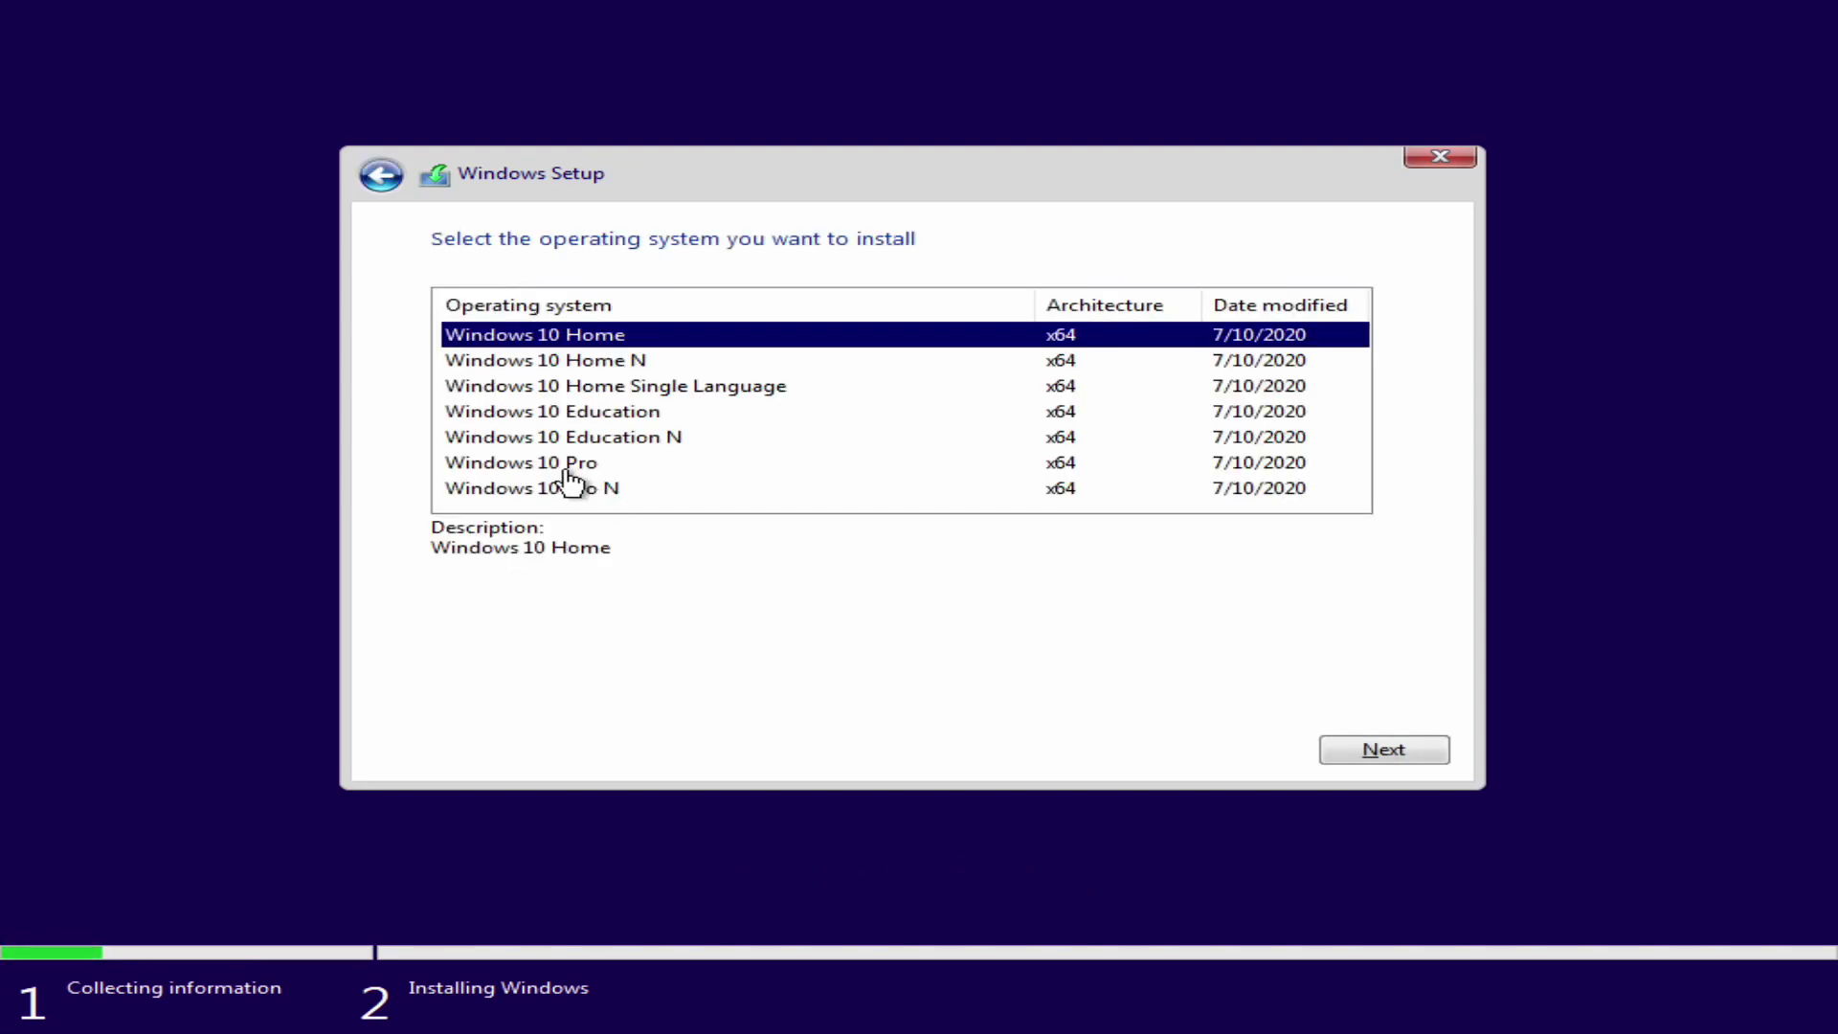
left_click(565, 463)
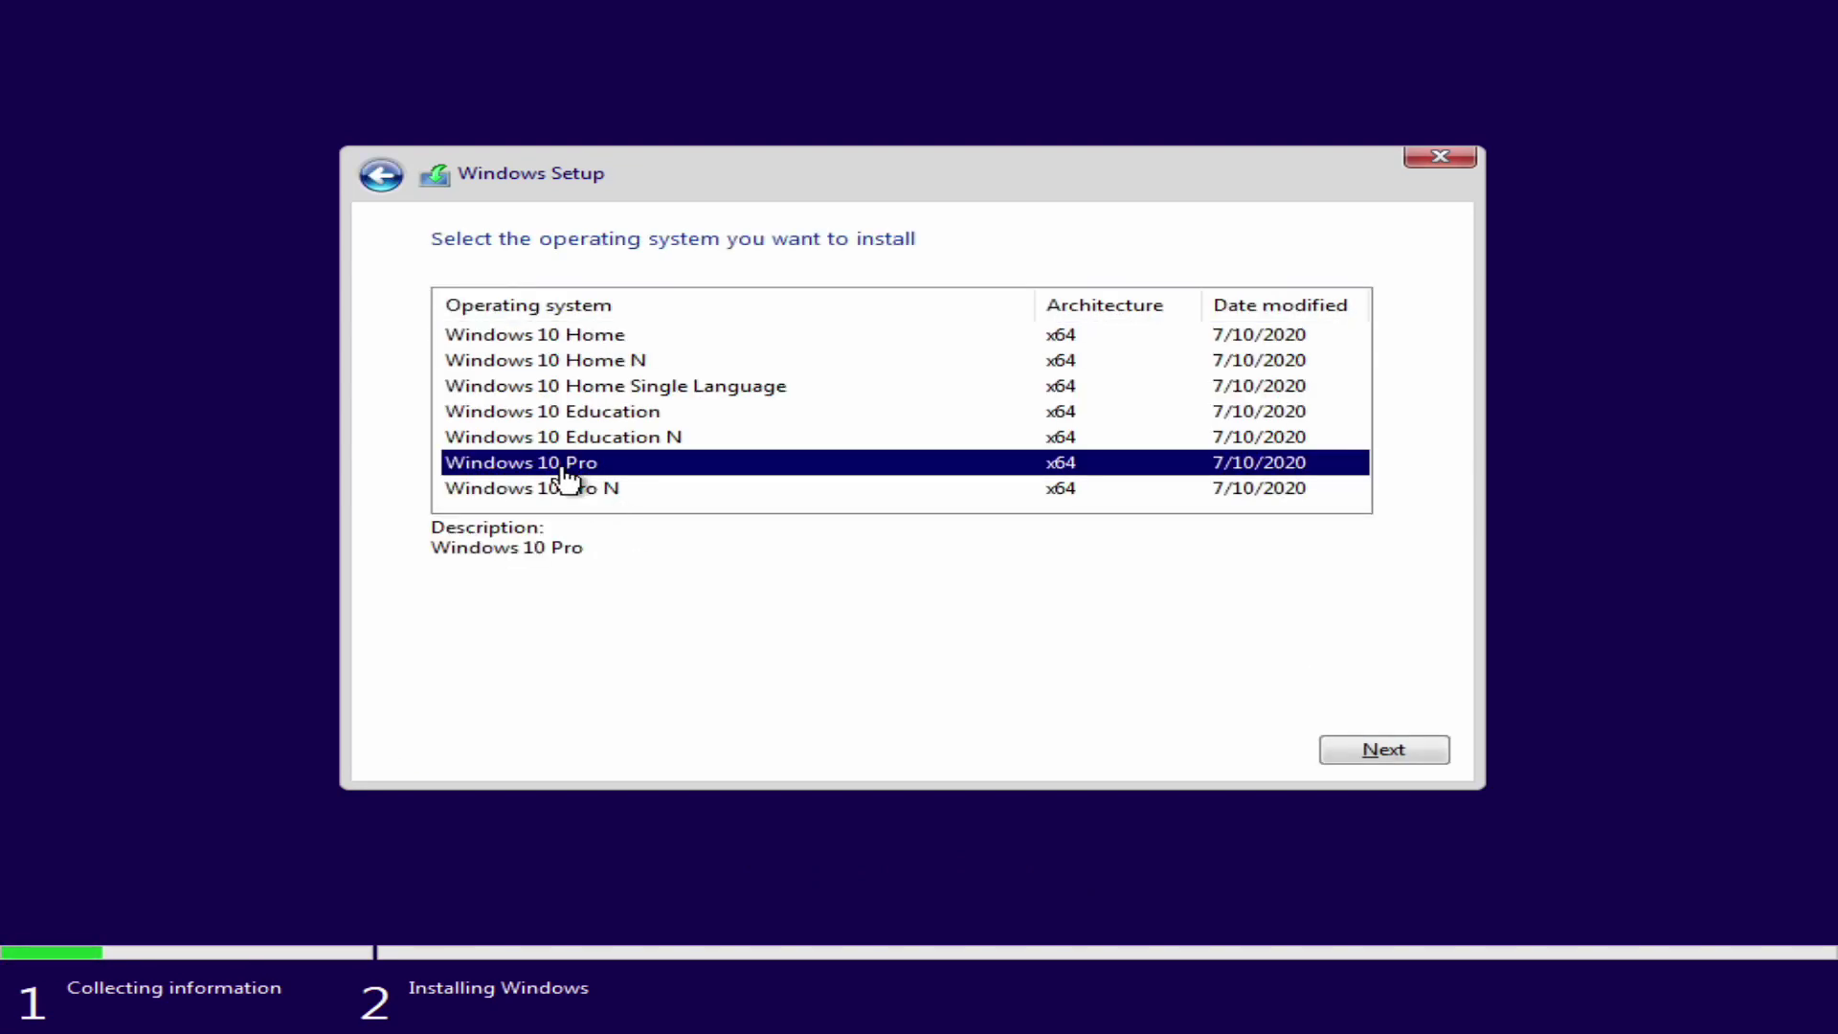
left_click(1389, 748)
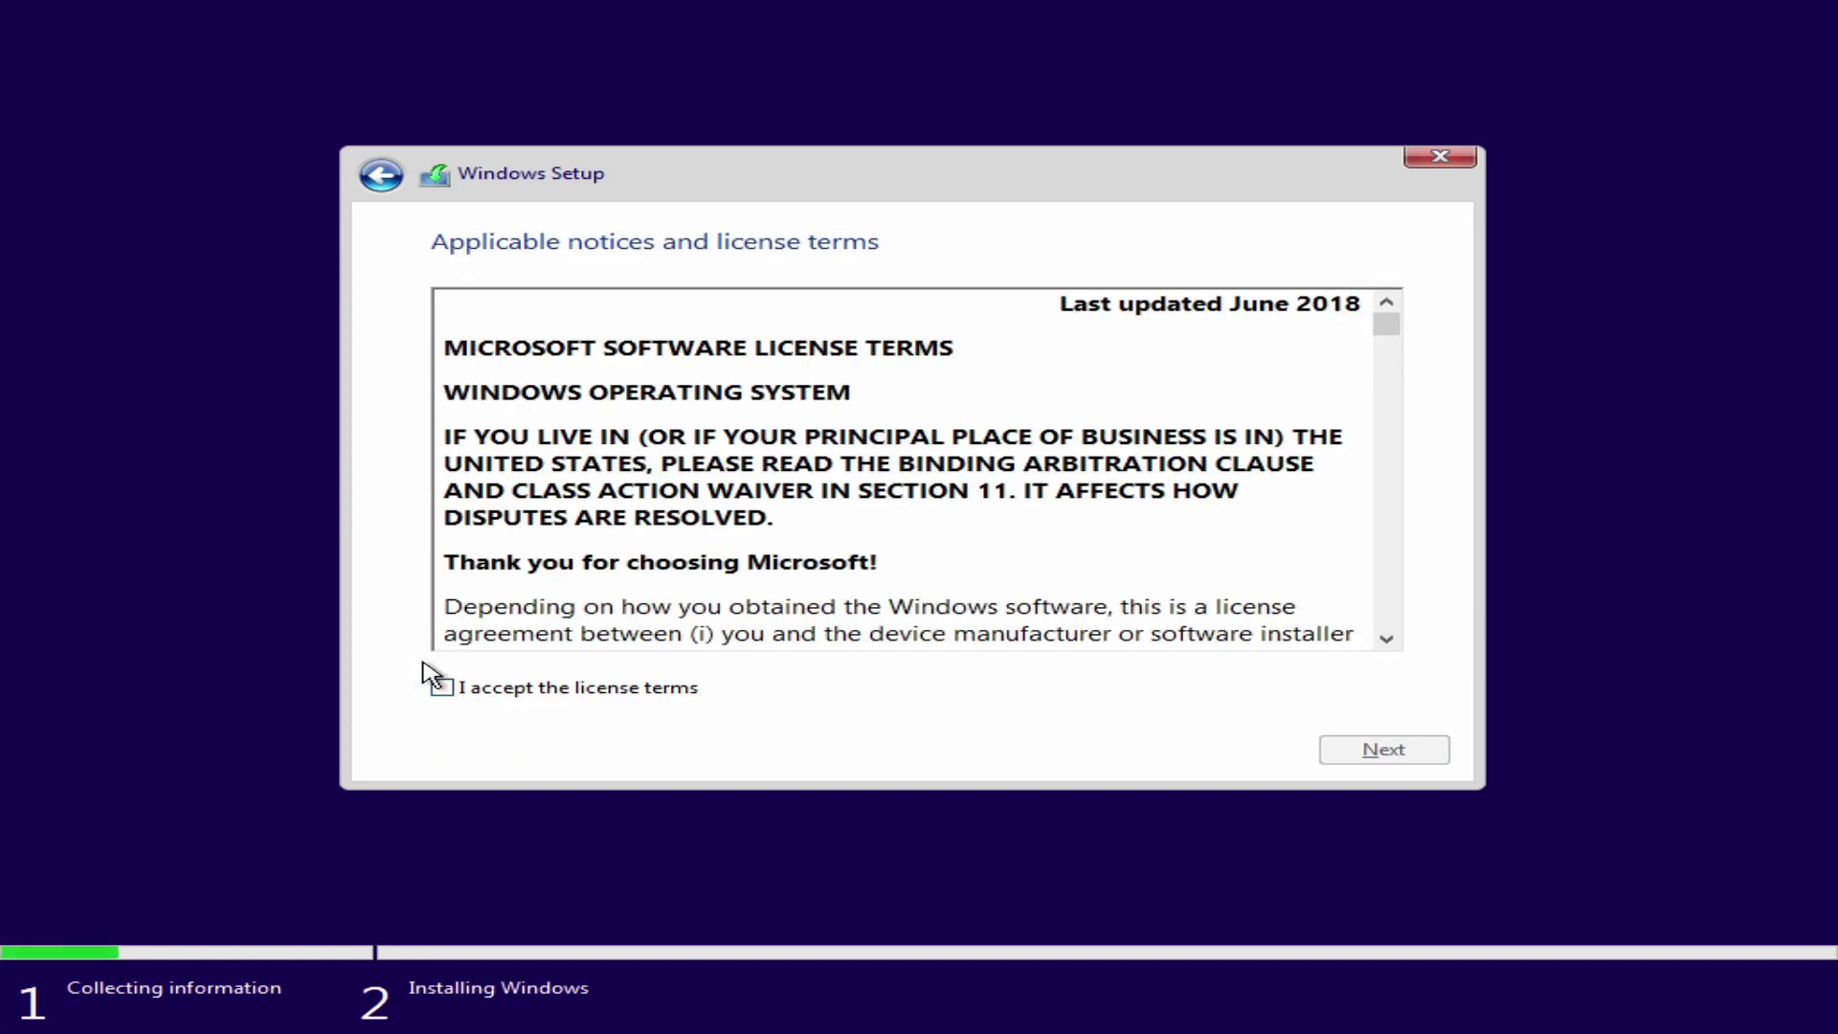
left_click(442, 687)
left_click(1378, 752)
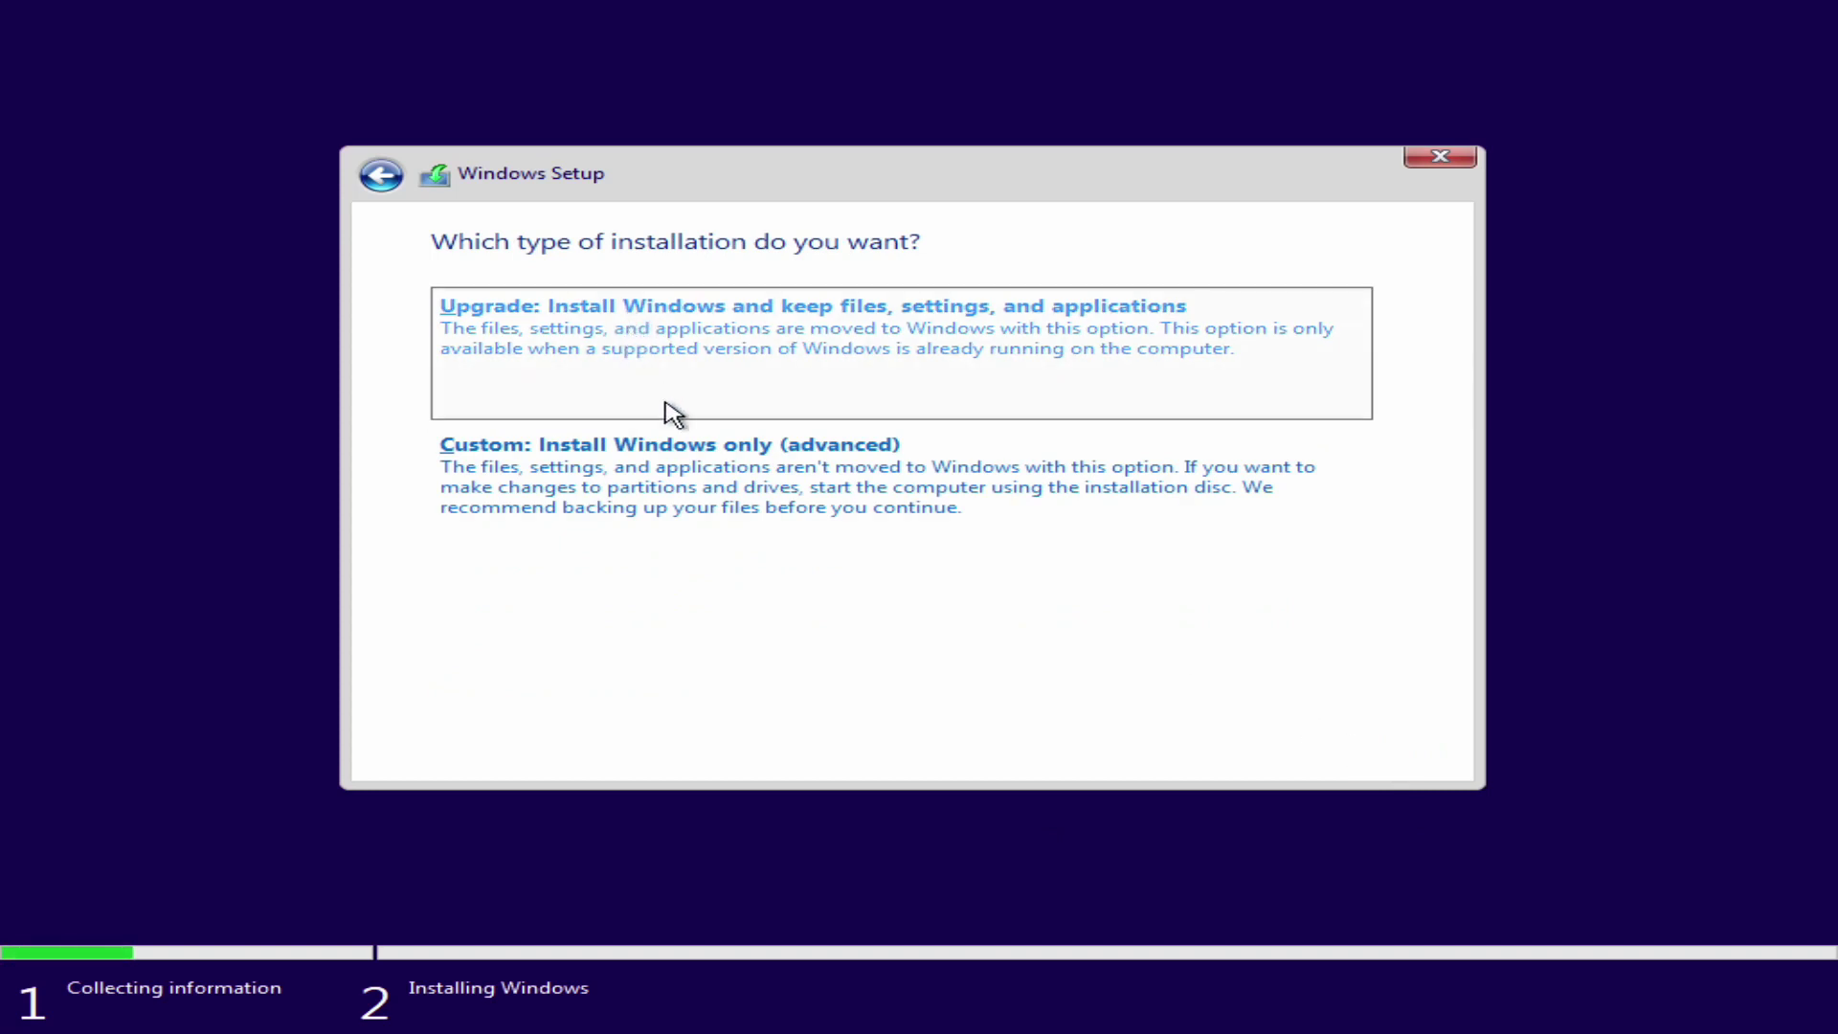
Step: Choose a Custom install and install Windows onto Drive 0's unallocated space
left_click(716, 464)
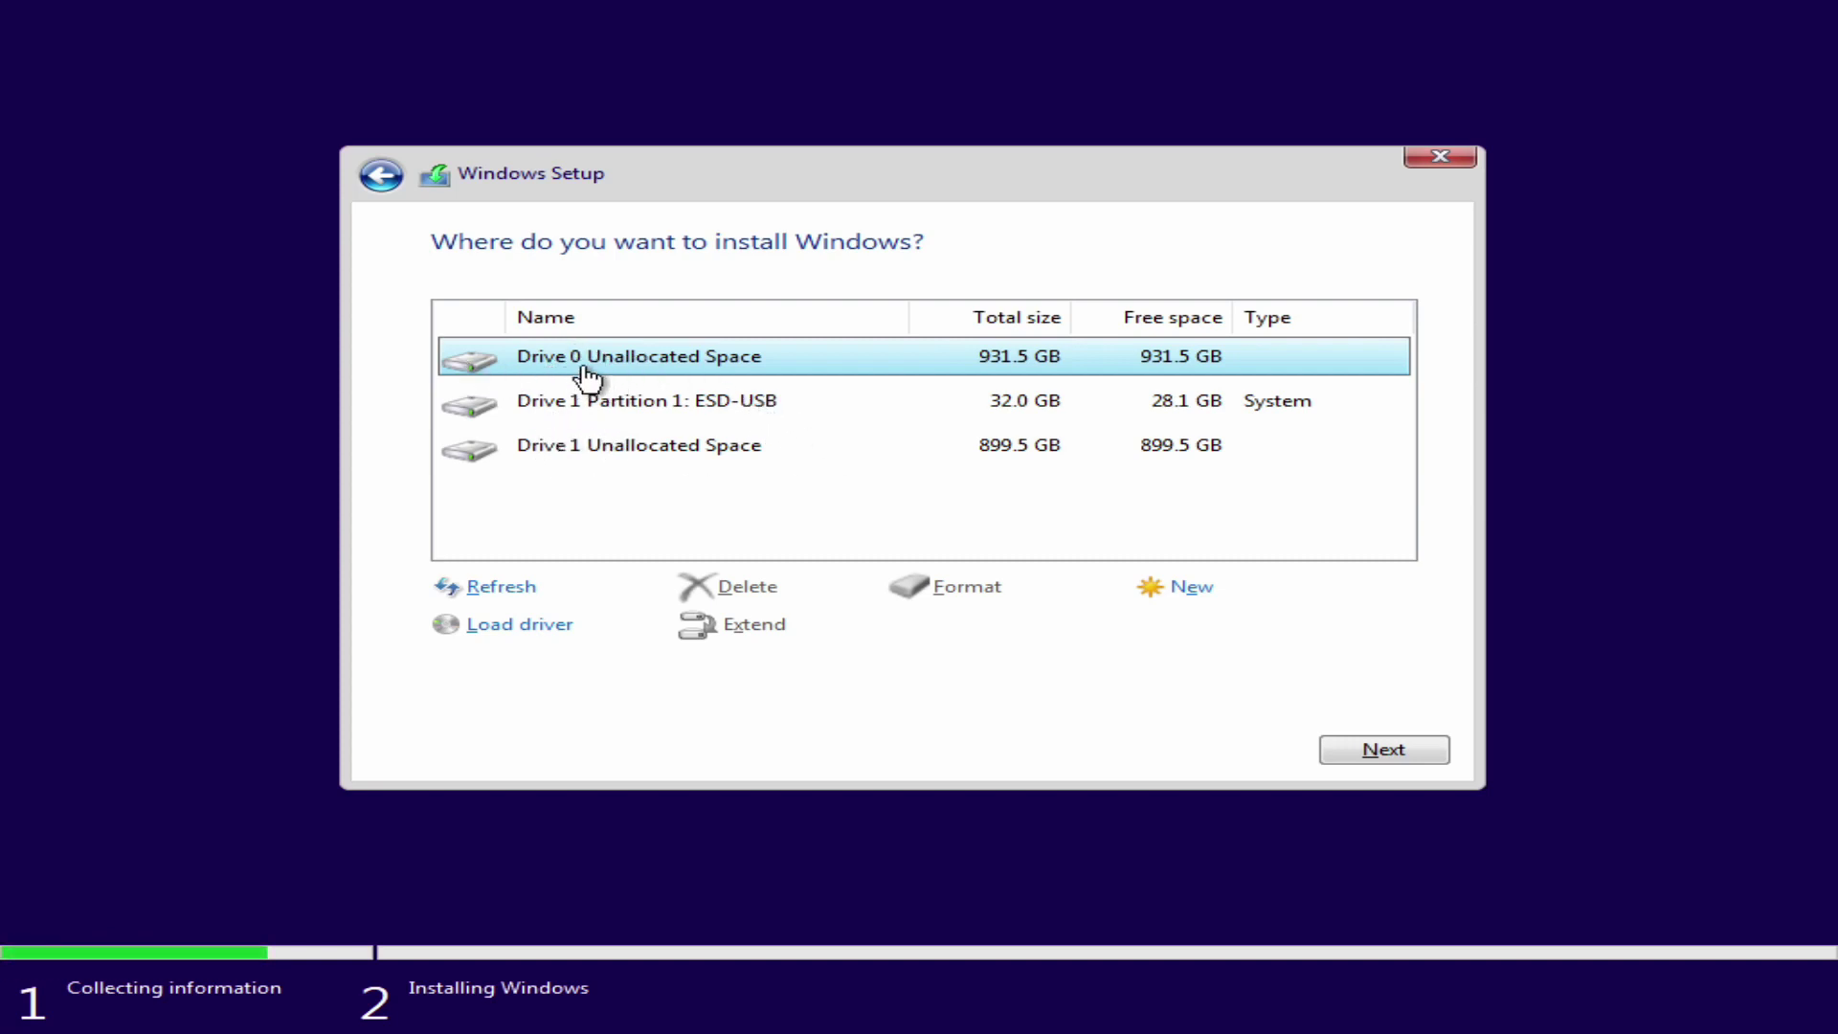
left_click(1421, 756)
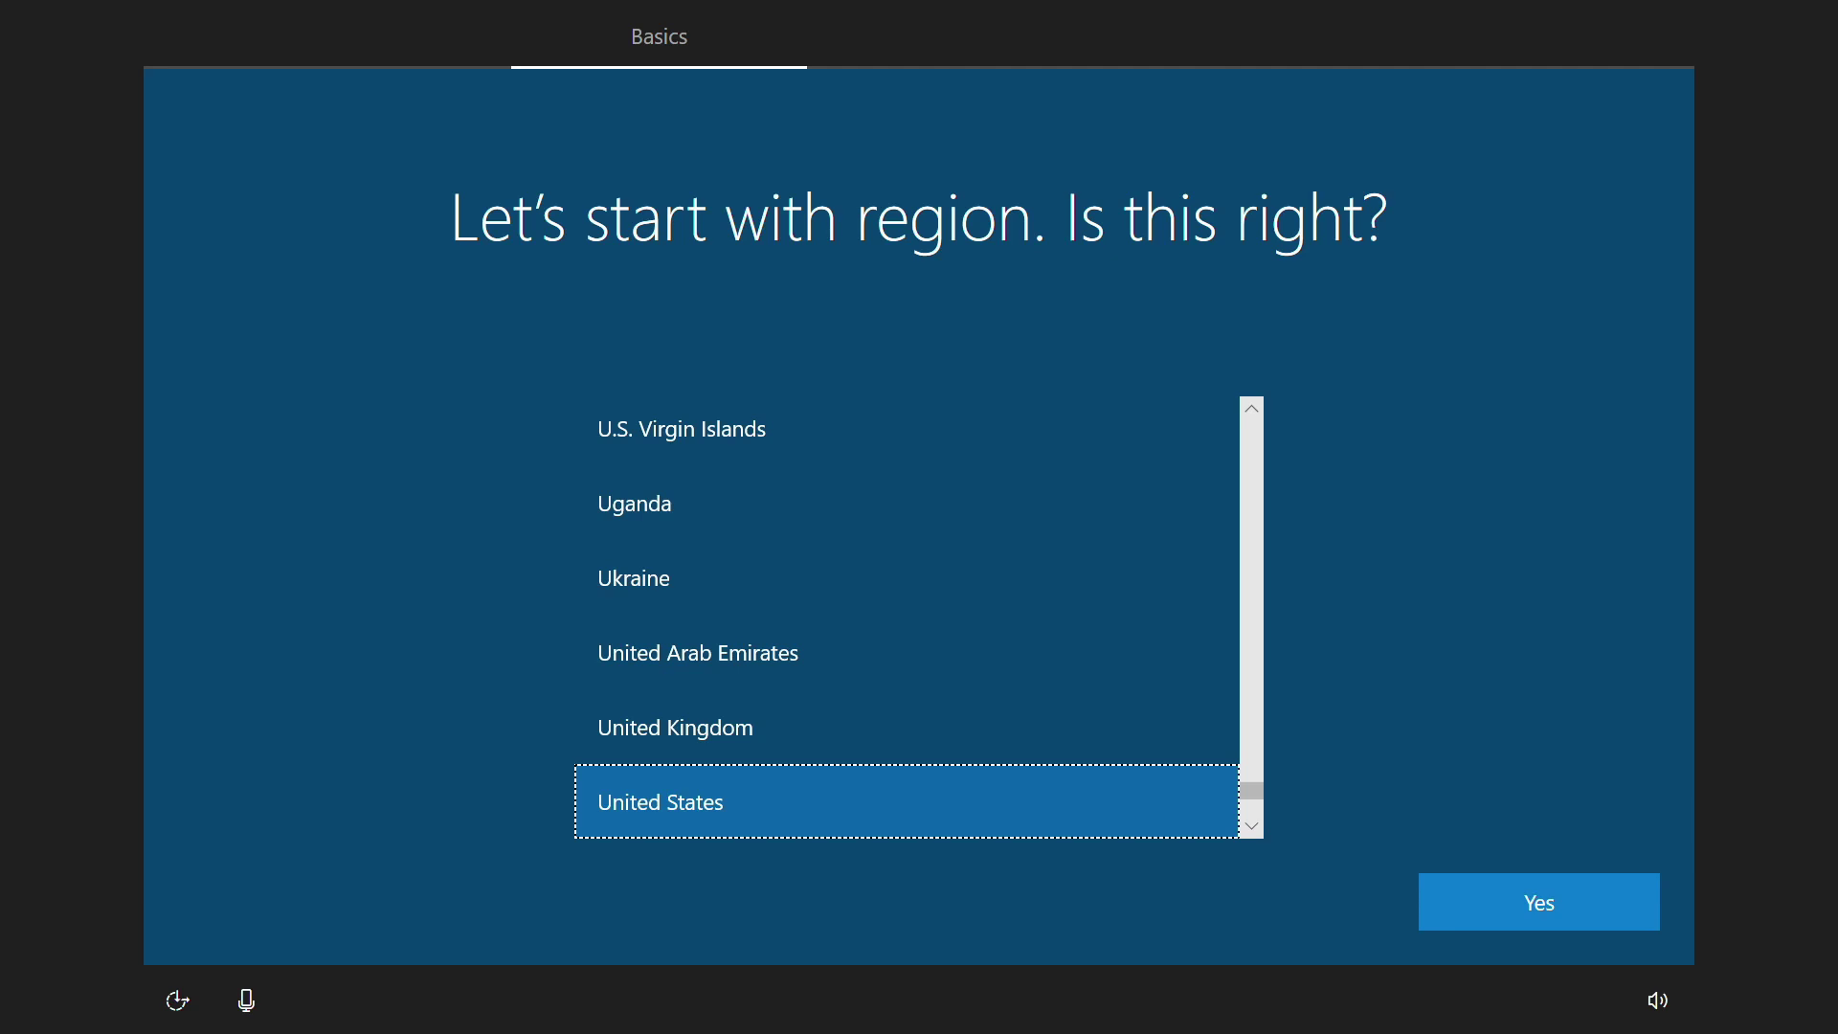
Step: Confirm United States region and US keyboard, skip a second layout, and make the PC discoverable on CafeBarkBark Wi-Fi
left_click(1537, 911)
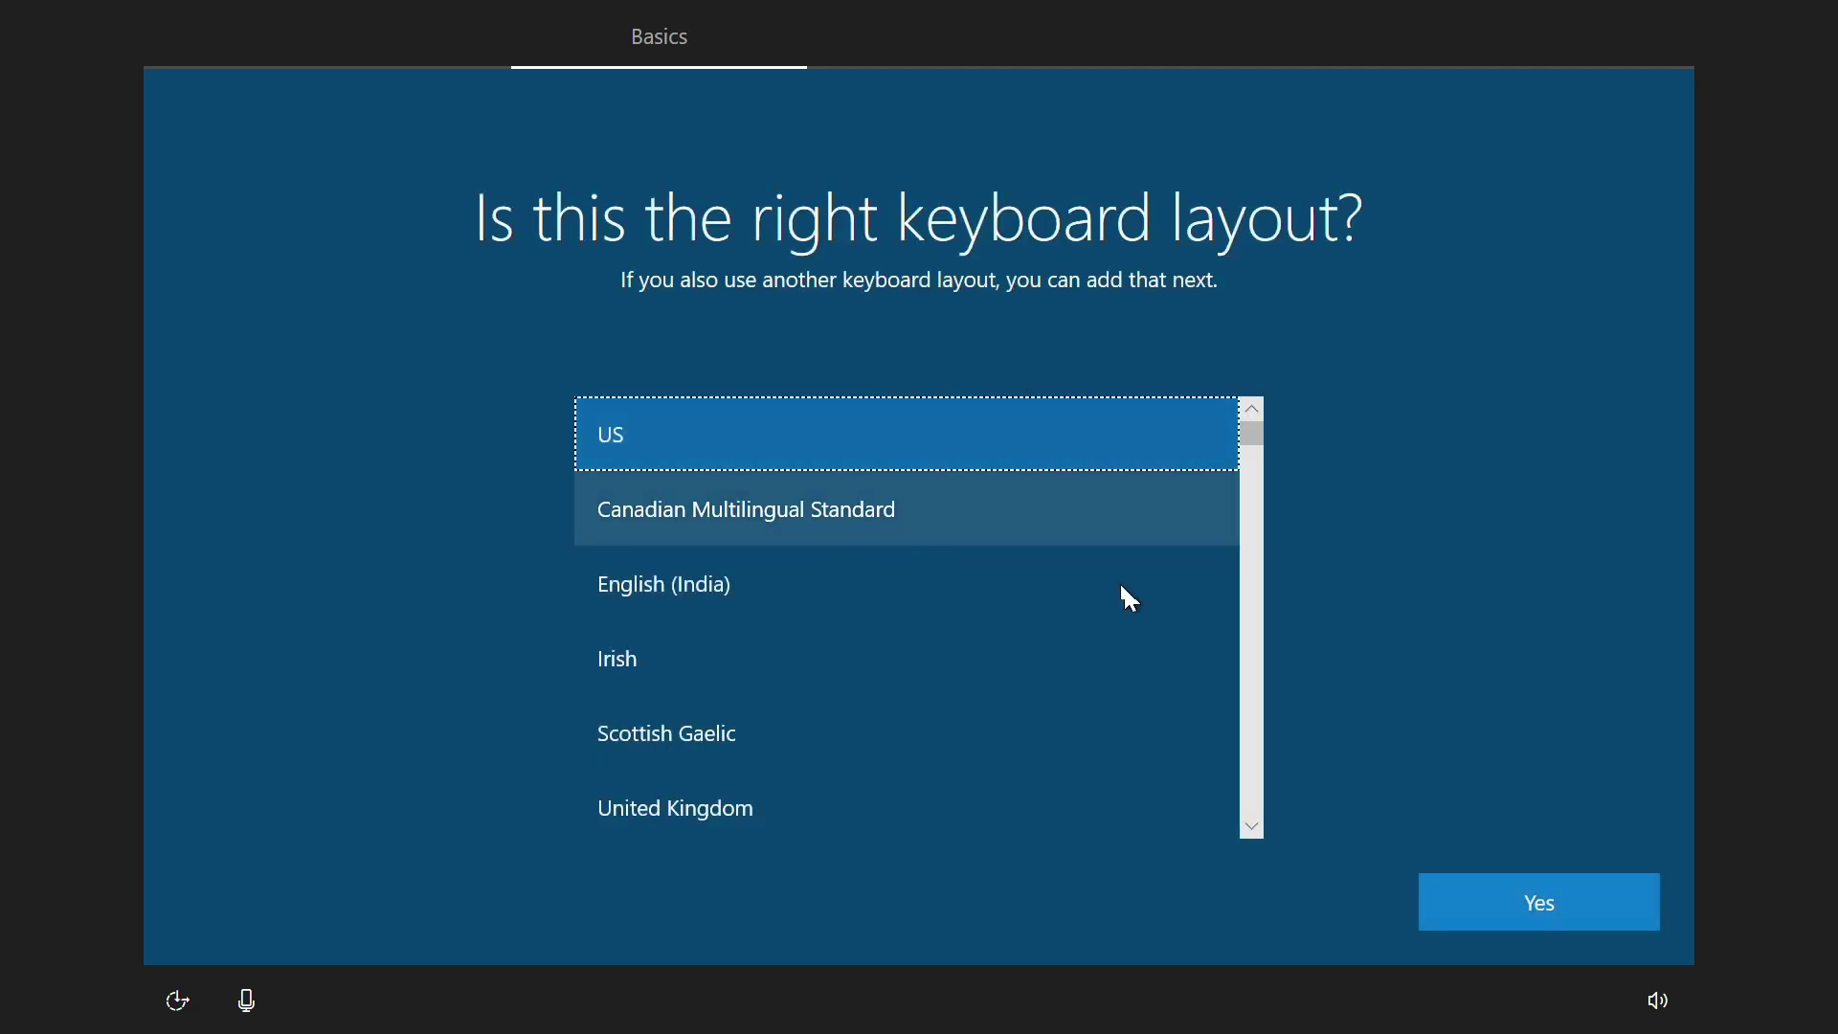
left_click(1533, 920)
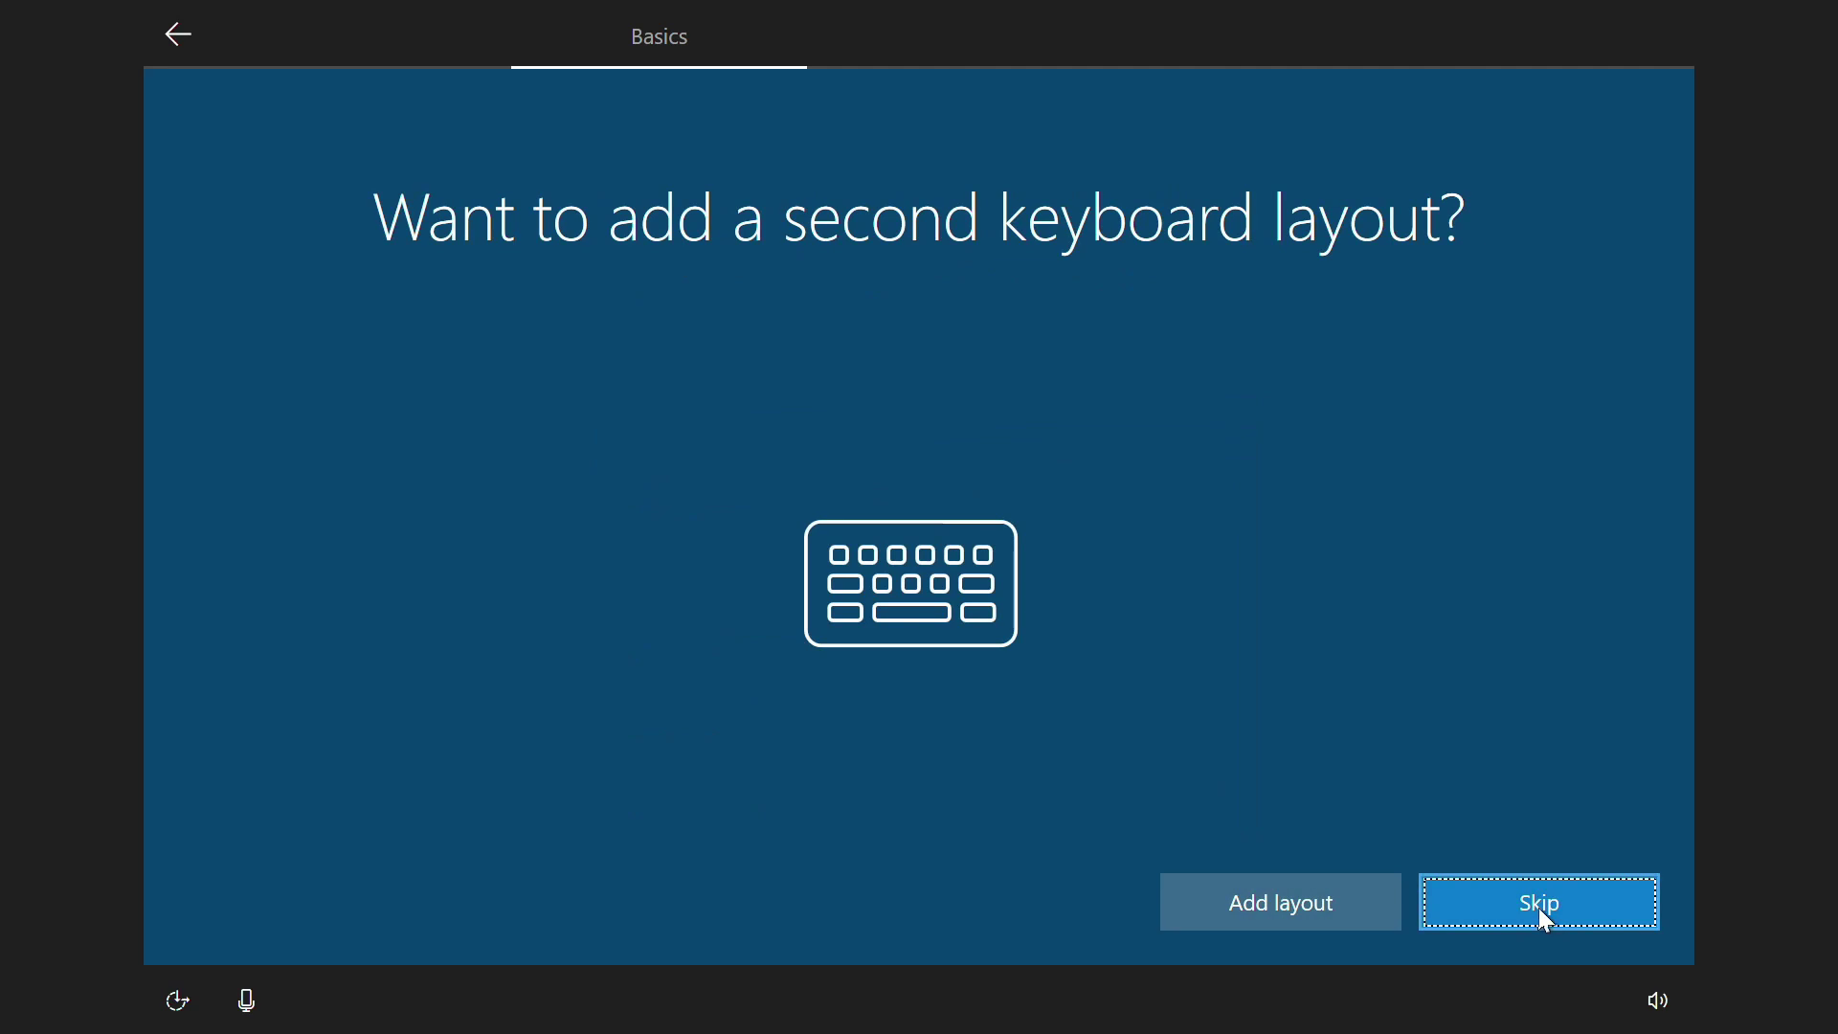
left_click(1522, 892)
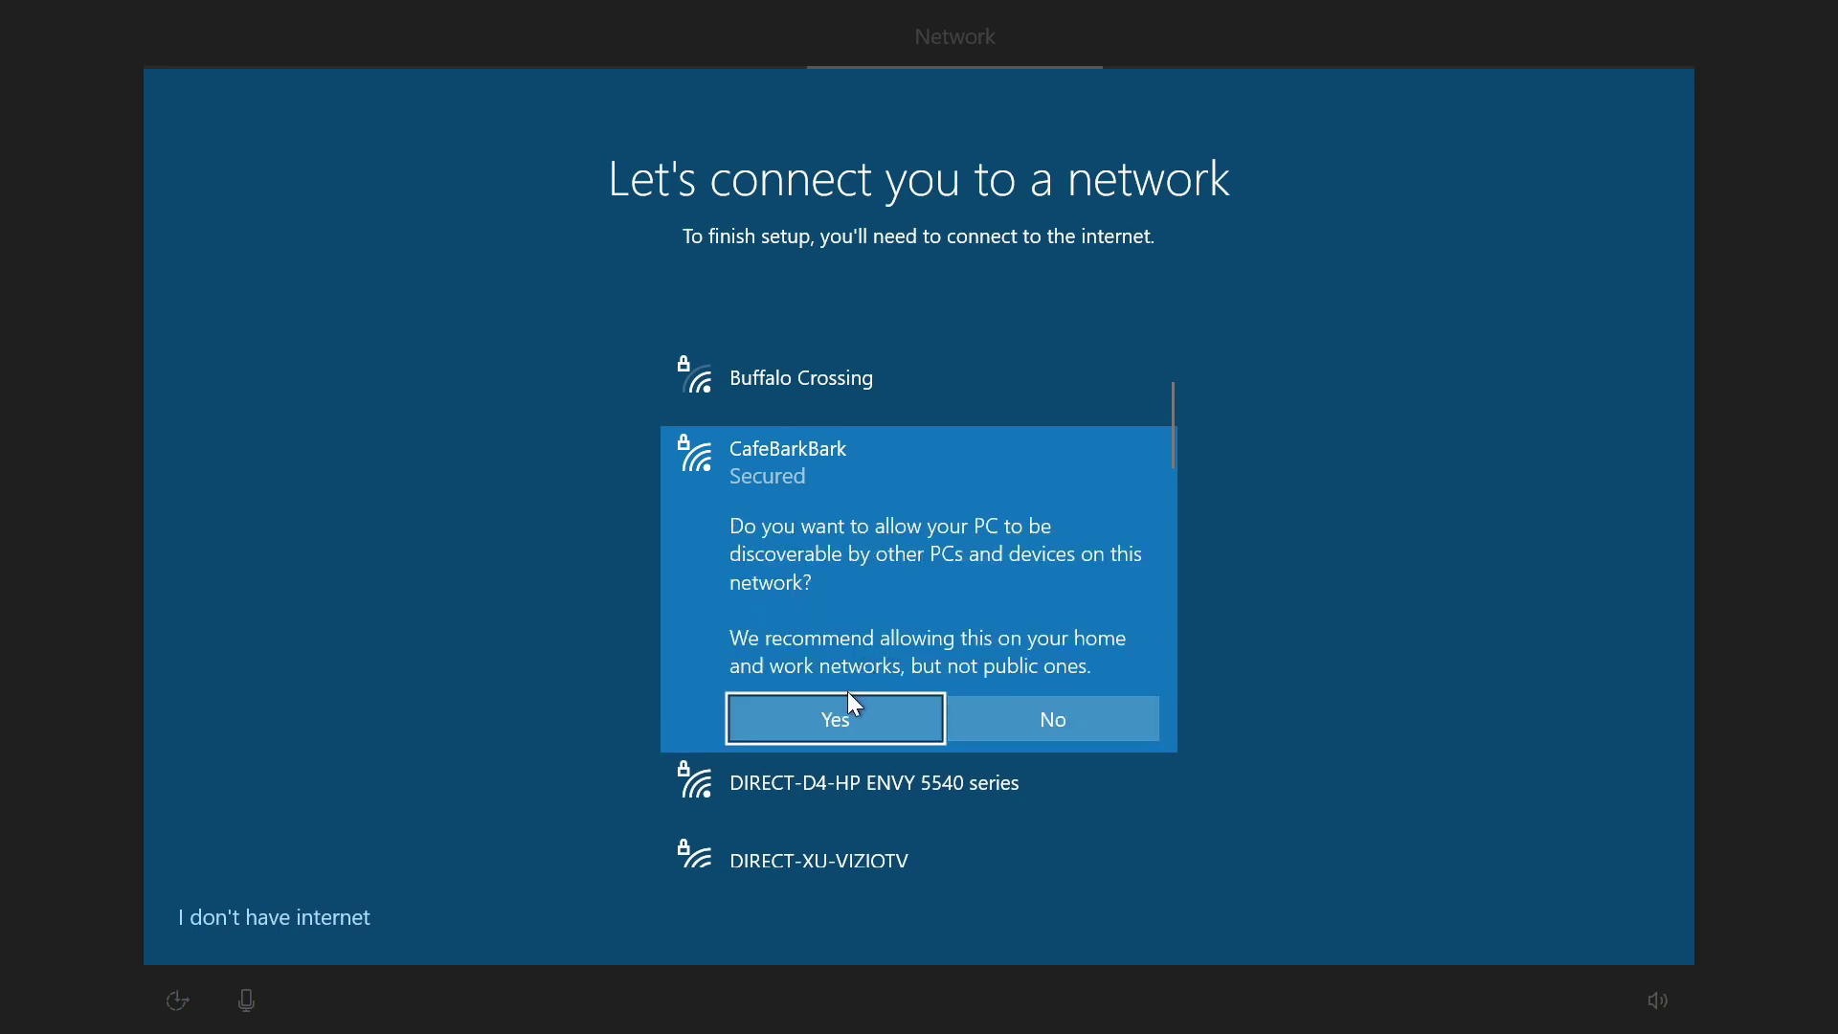
left_click(861, 723)
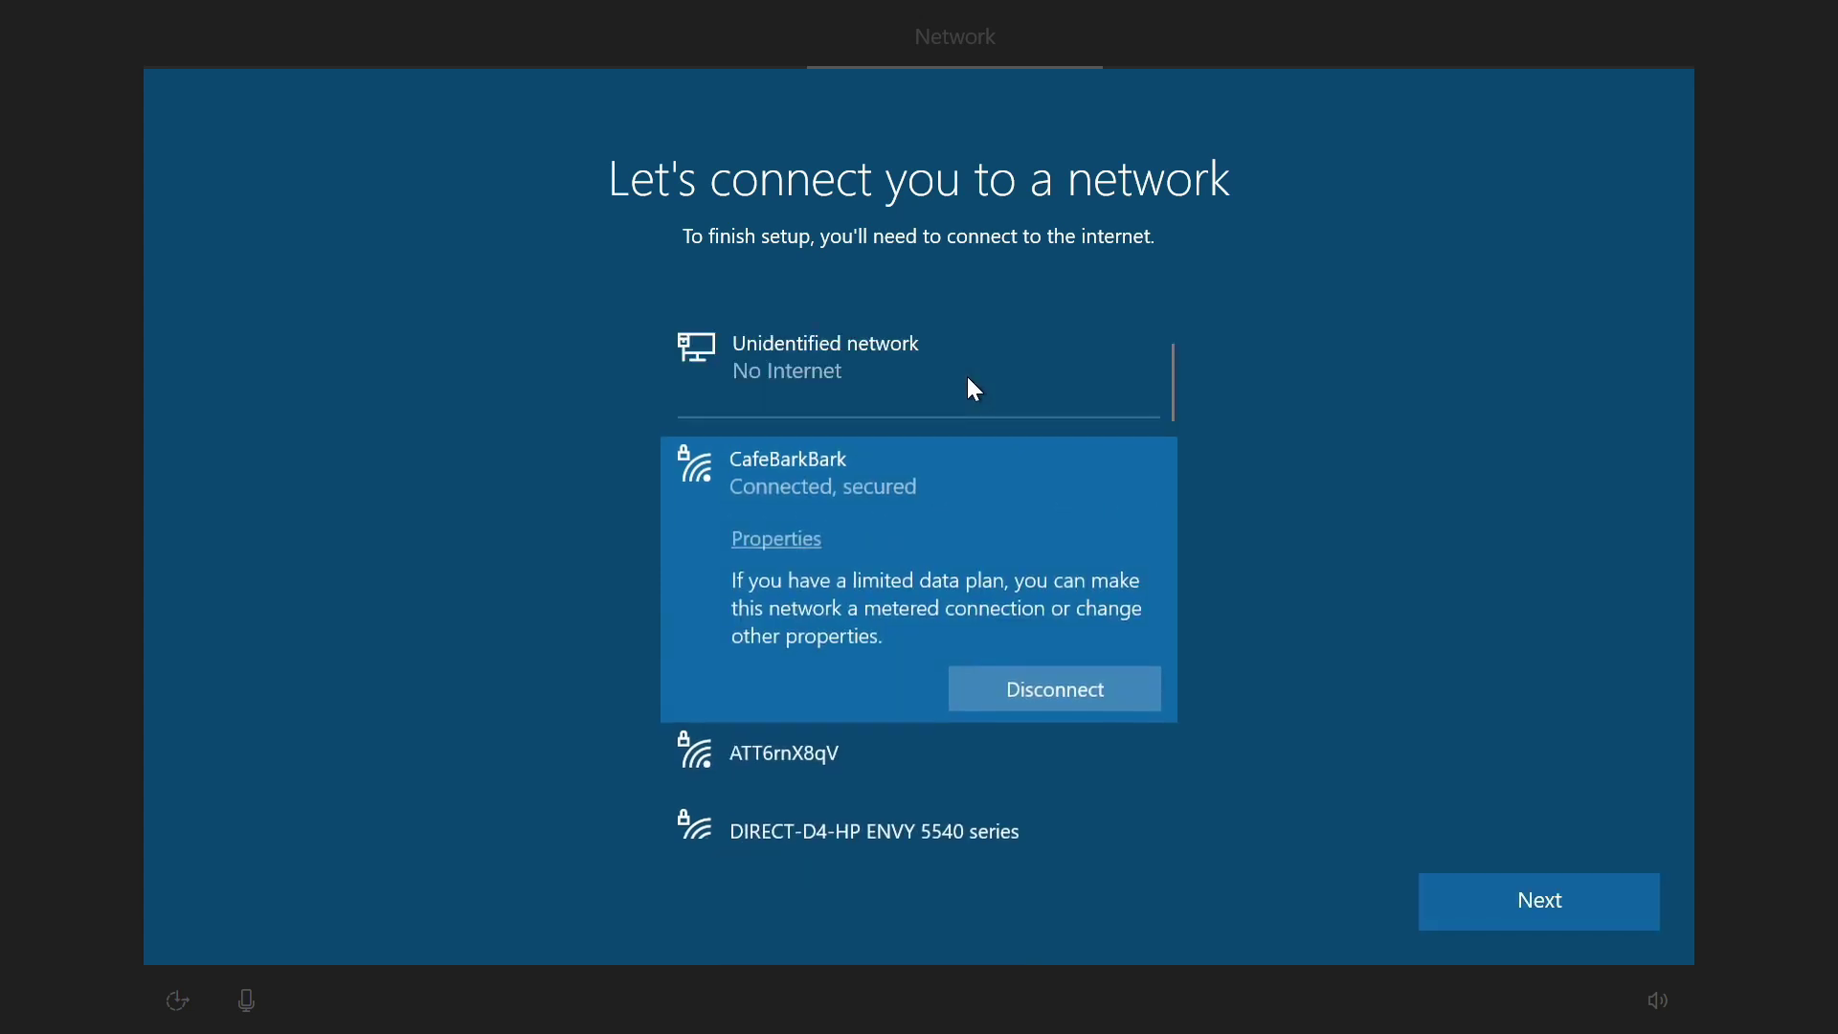
left_click(1560, 925)
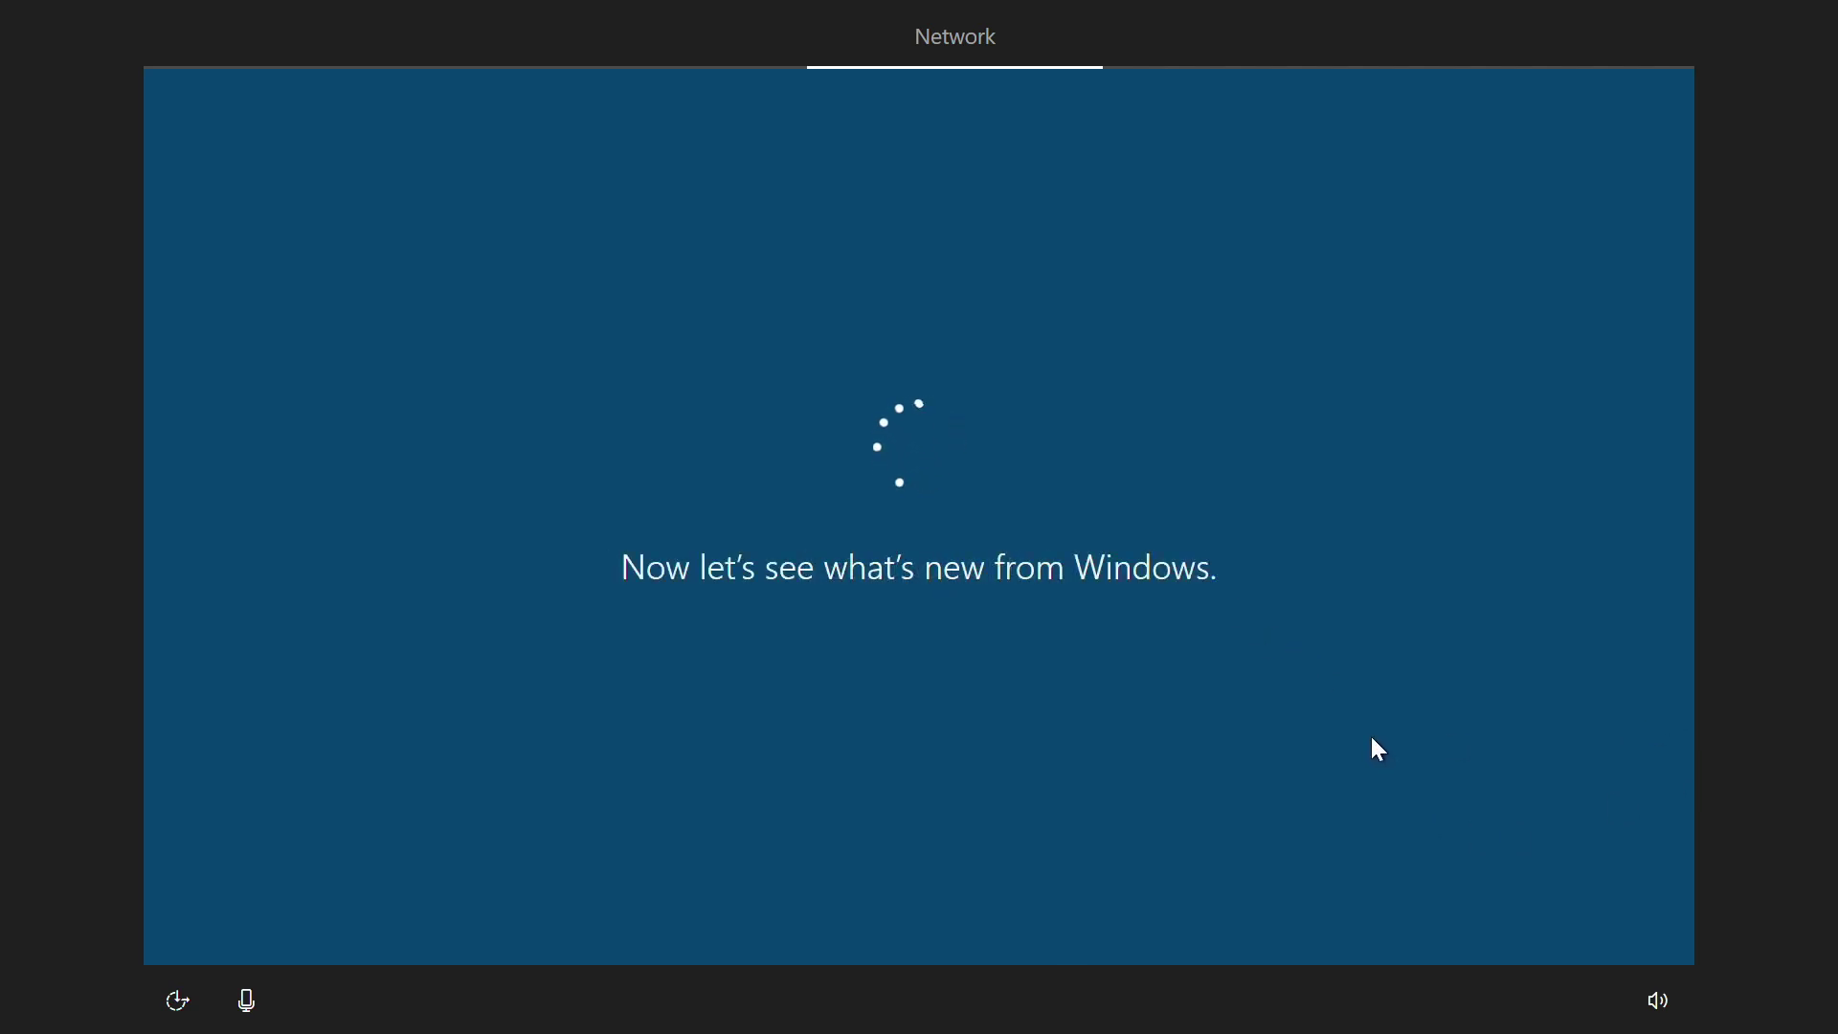
Step: Set up an offline local account named FilmMachine
left_click(238, 907)
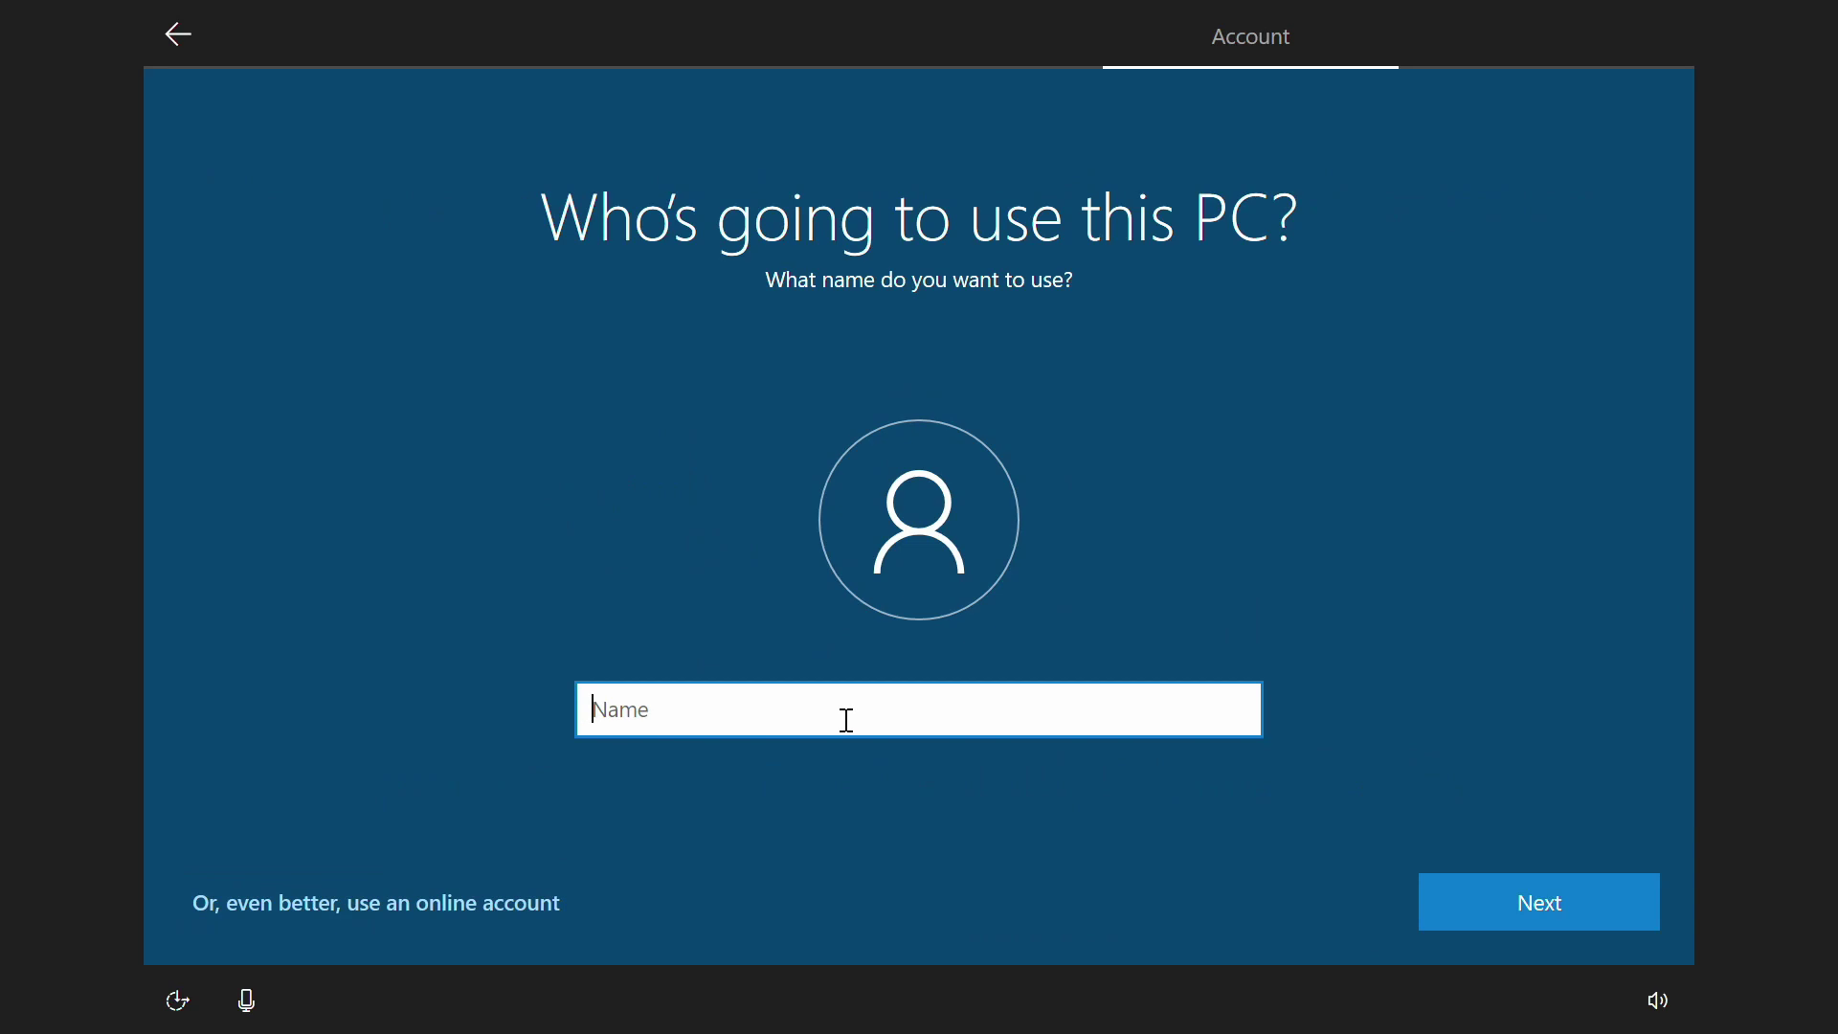
type("FilmMachine")
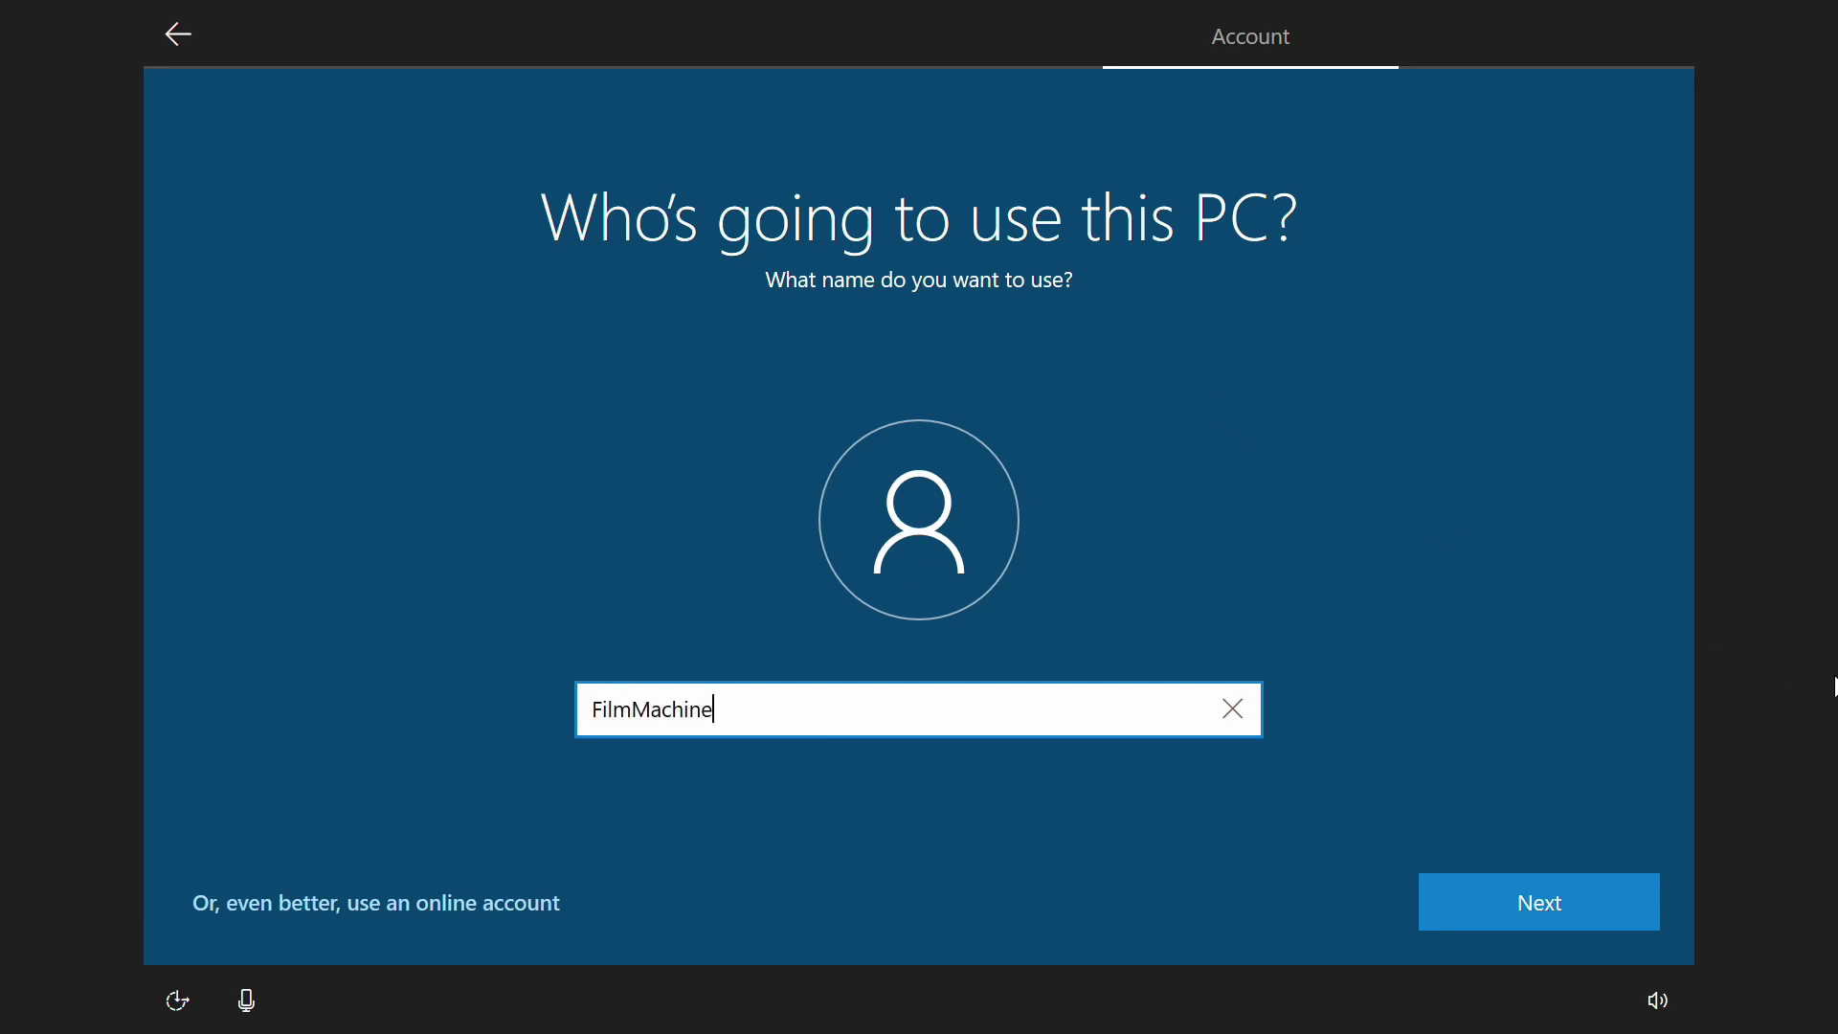
left_click(1541, 905)
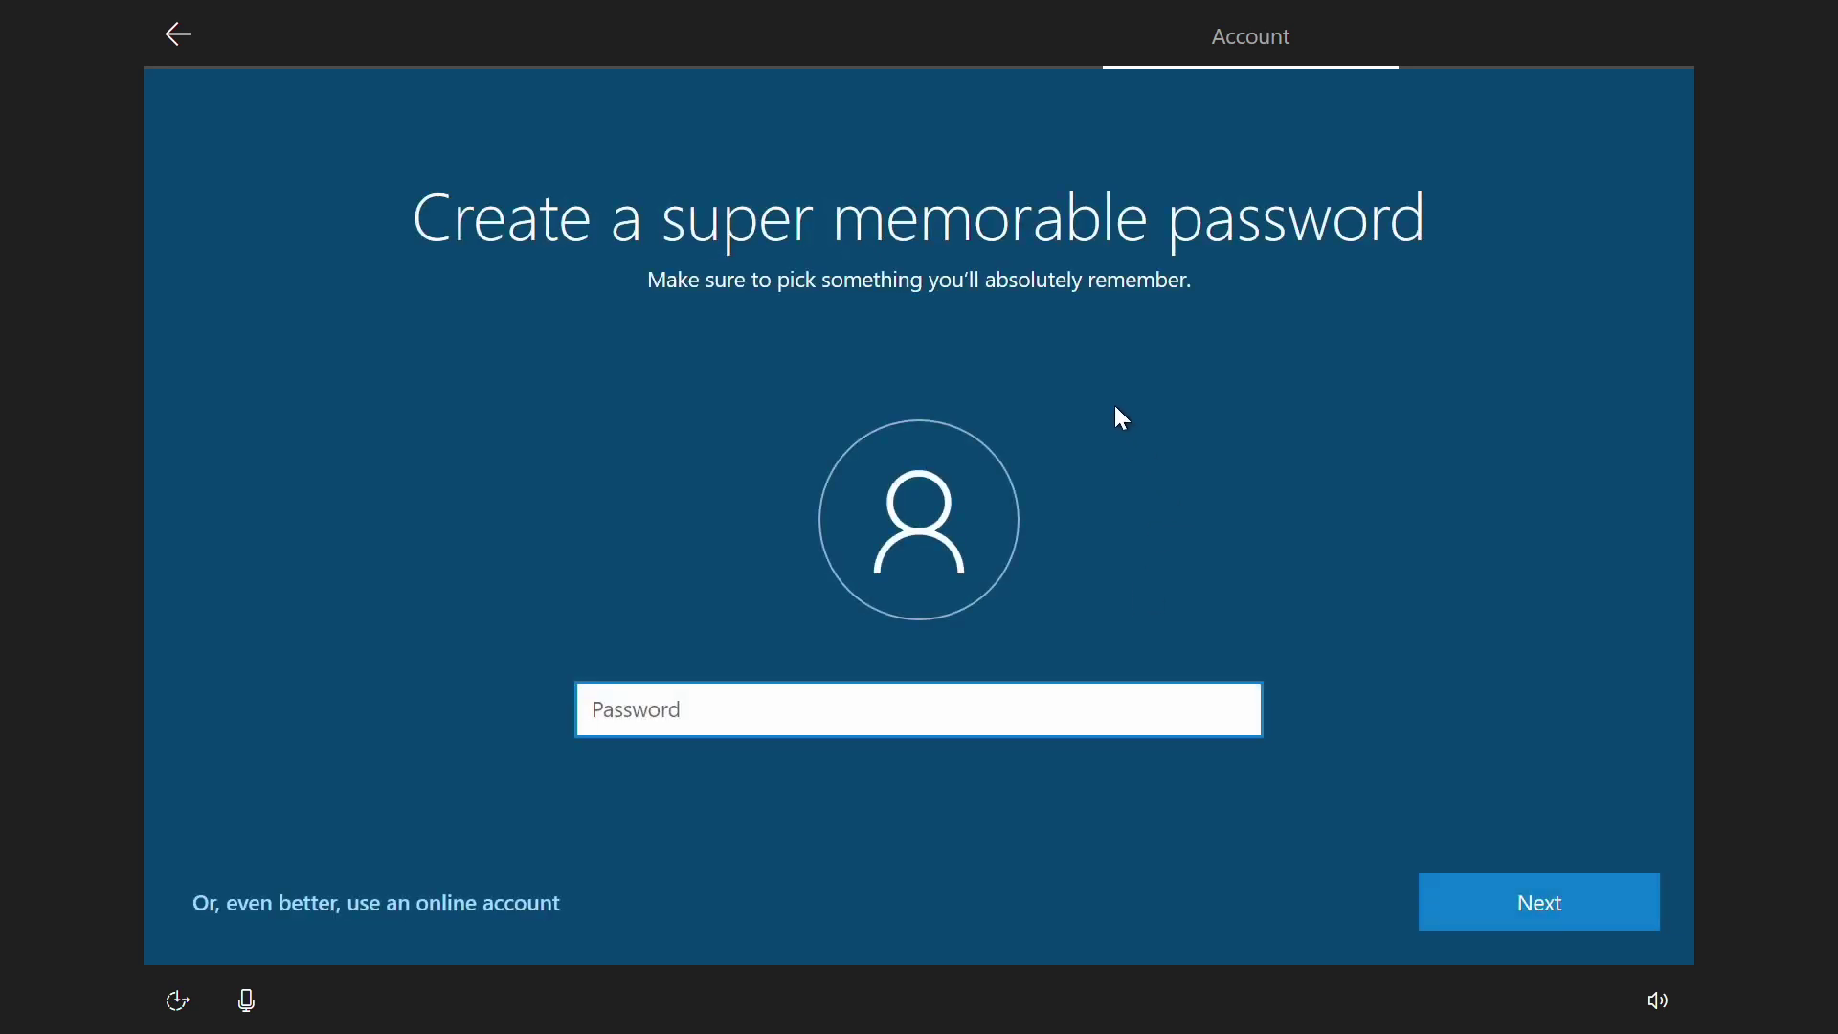
Step: Enter and confirm the local account password
type("••••••••••")
key("Return")
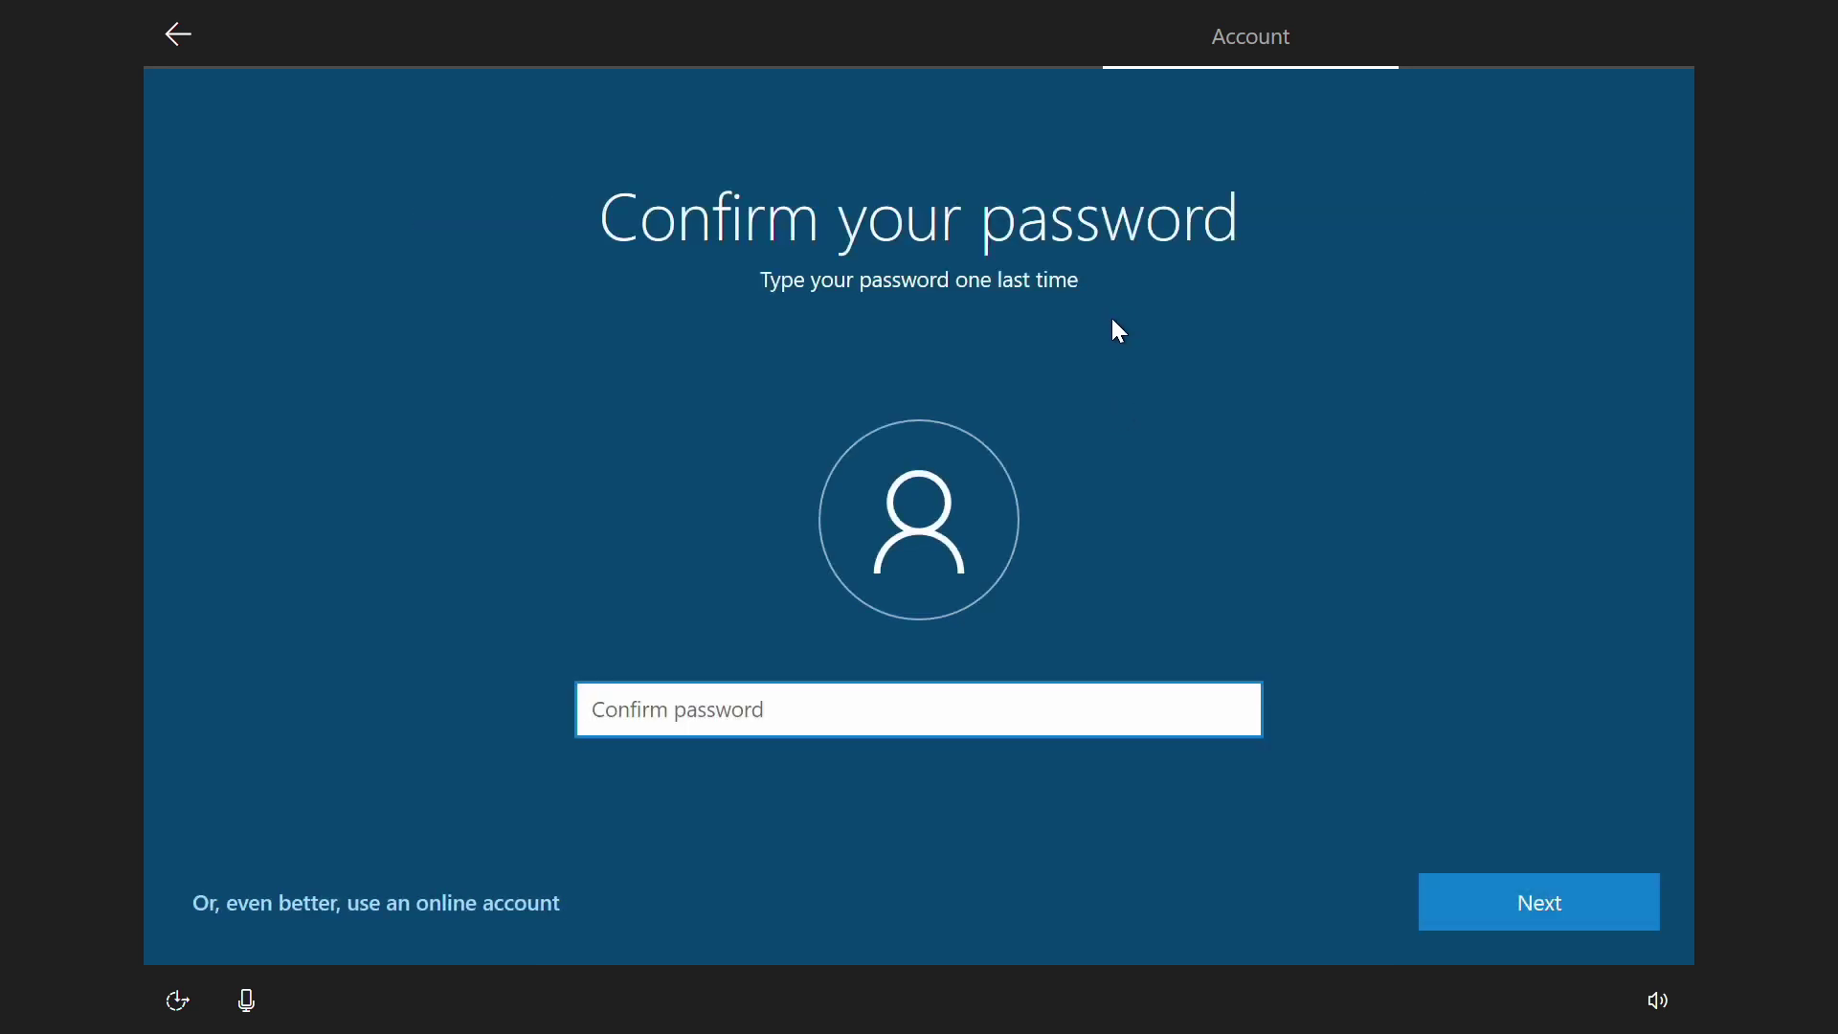
type("••••")
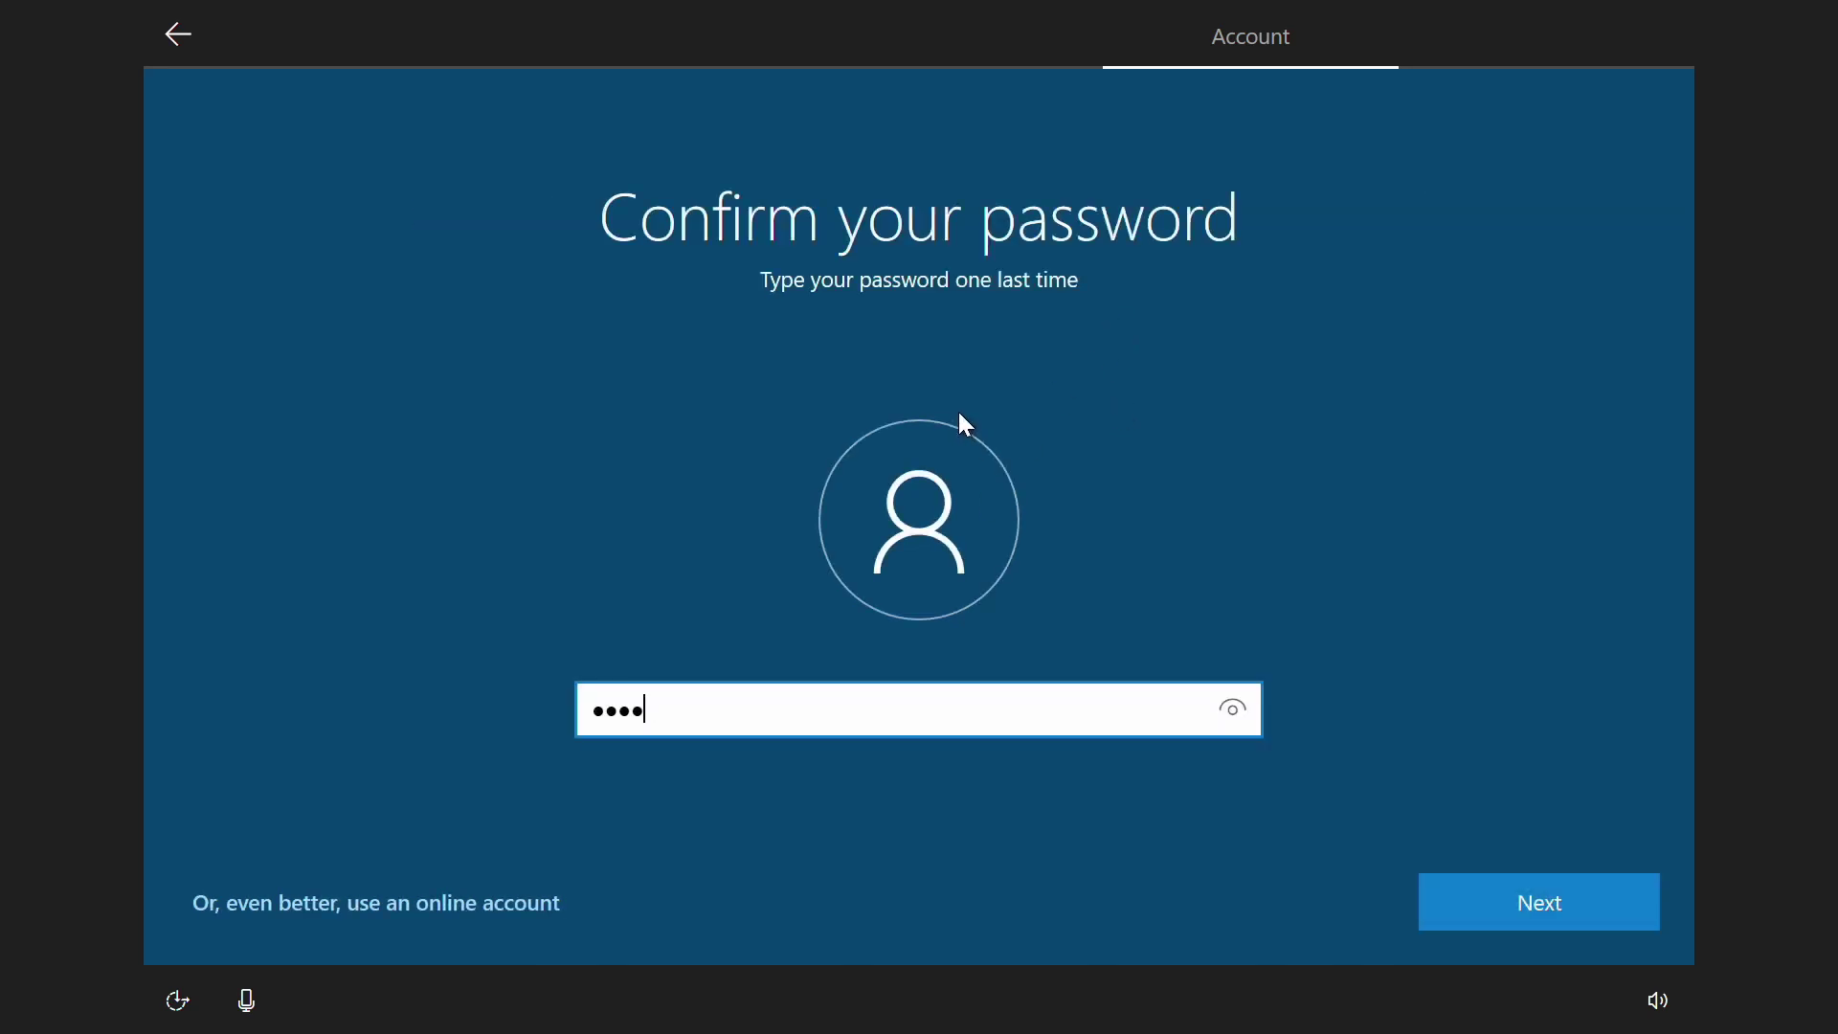
type("••••••")
key("Return")
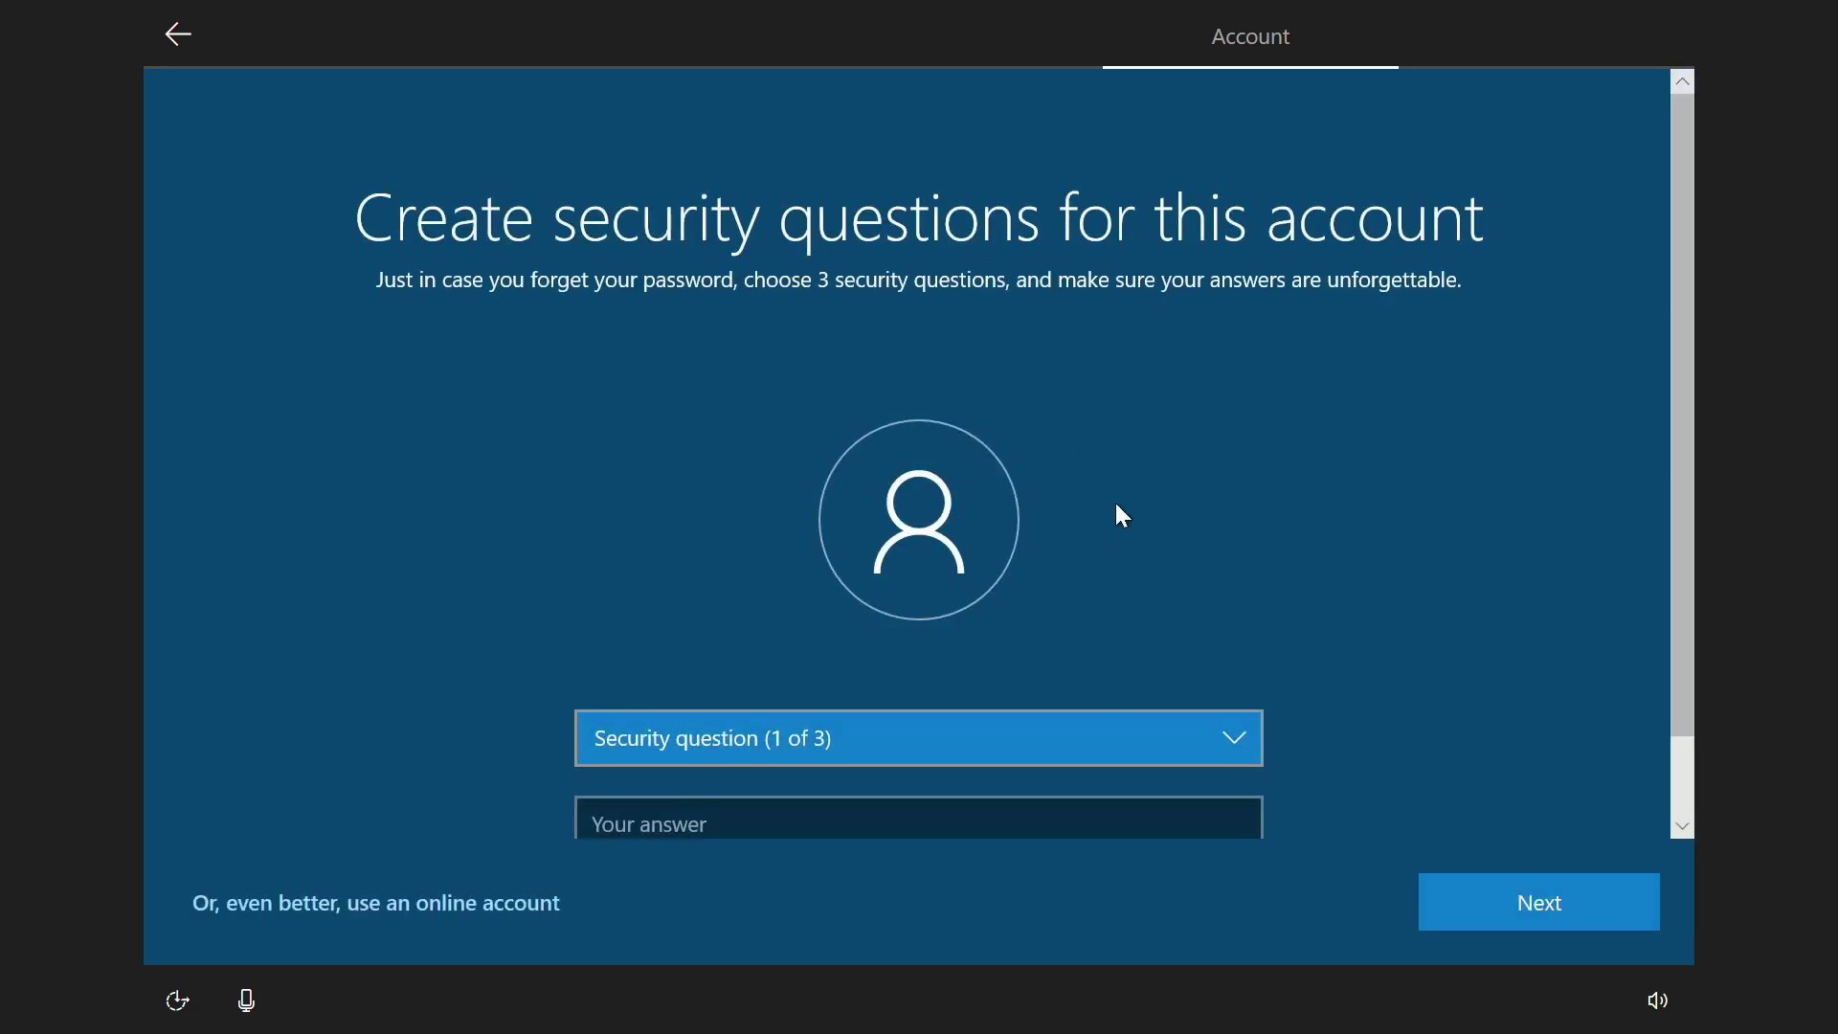
Step: Pick the first pet's name and childhood nickname security questions, enter the answers, and submit
left_click(771, 662)
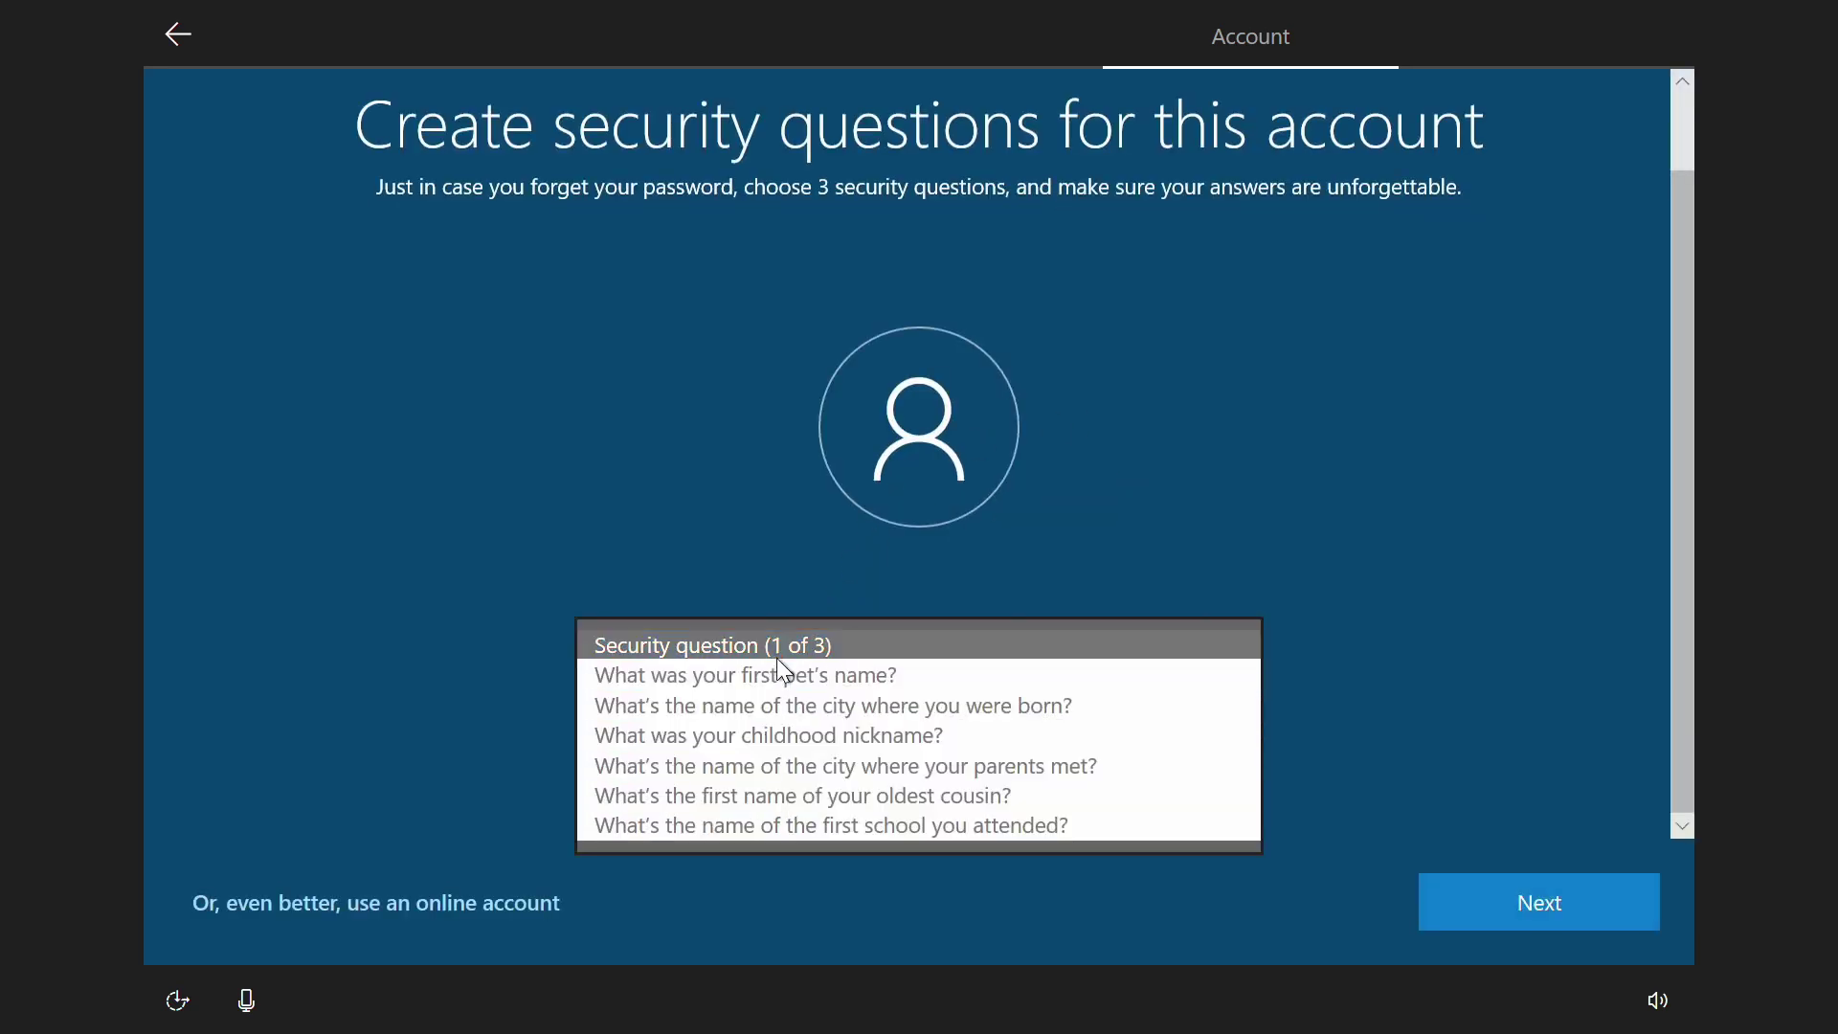
left_click(1113, 495)
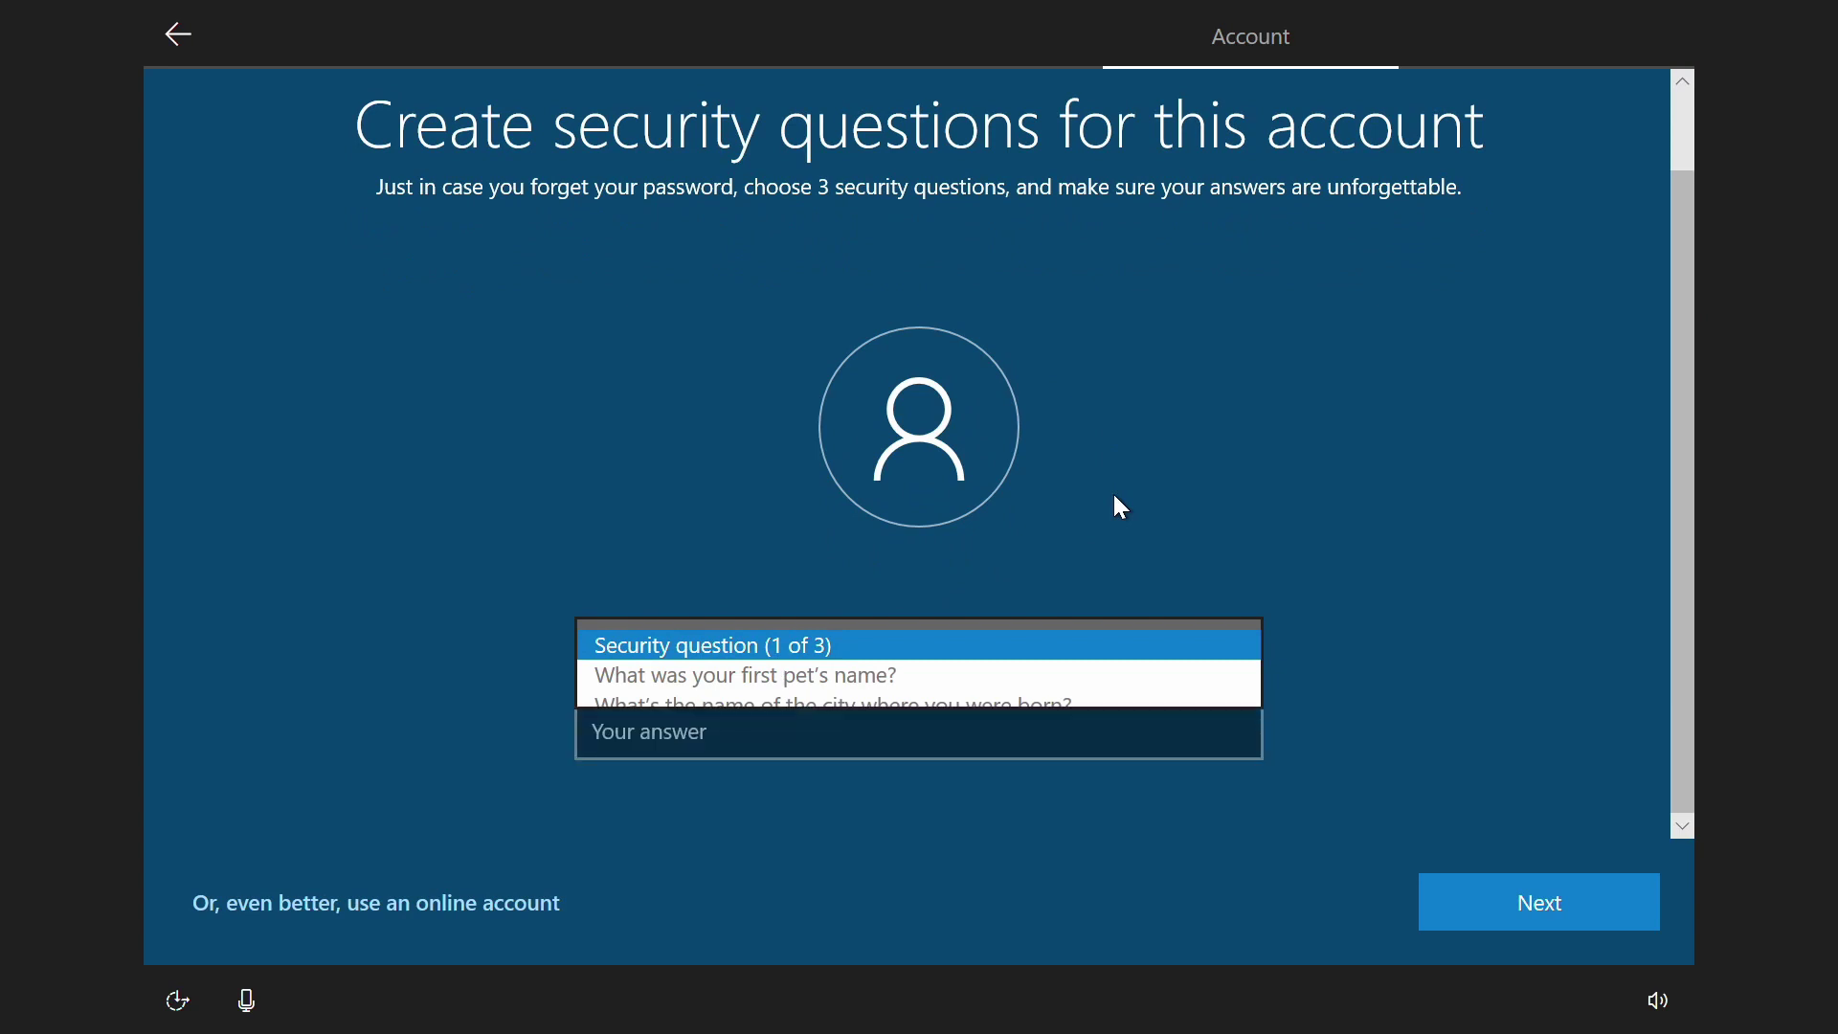
left_click(790, 651)
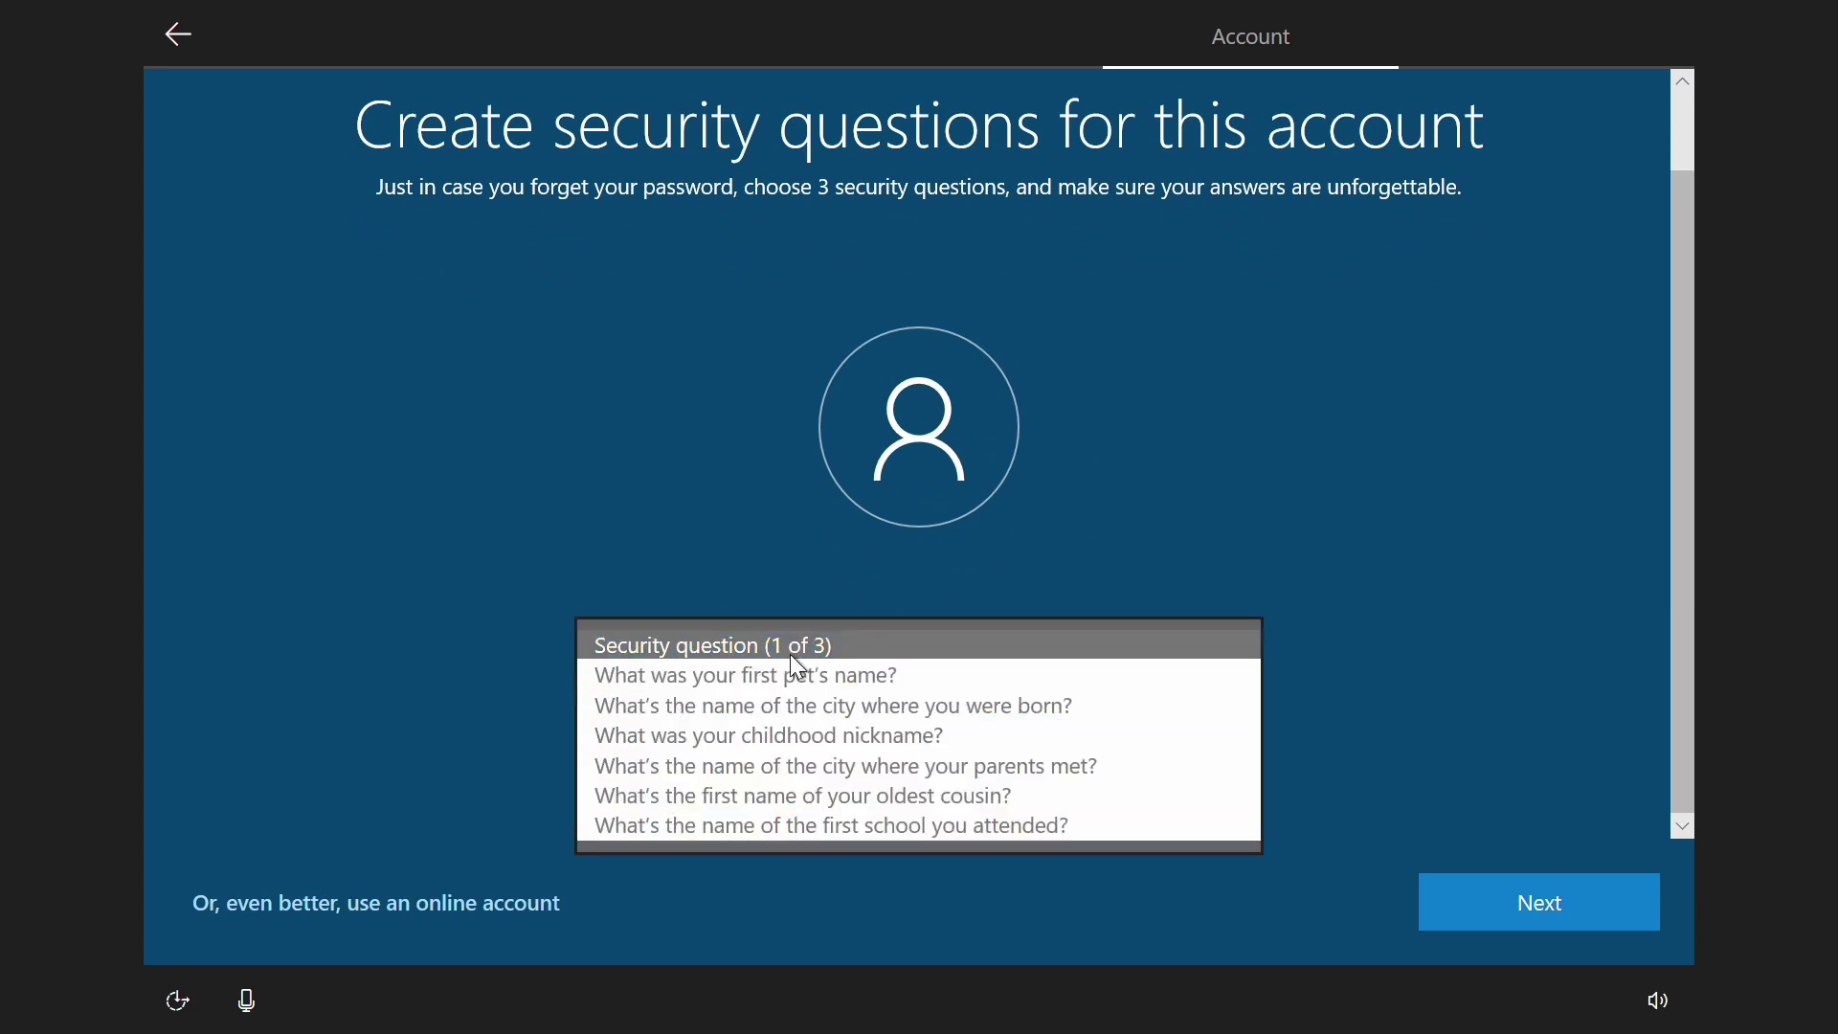
left_click(796, 673)
left_click(780, 726)
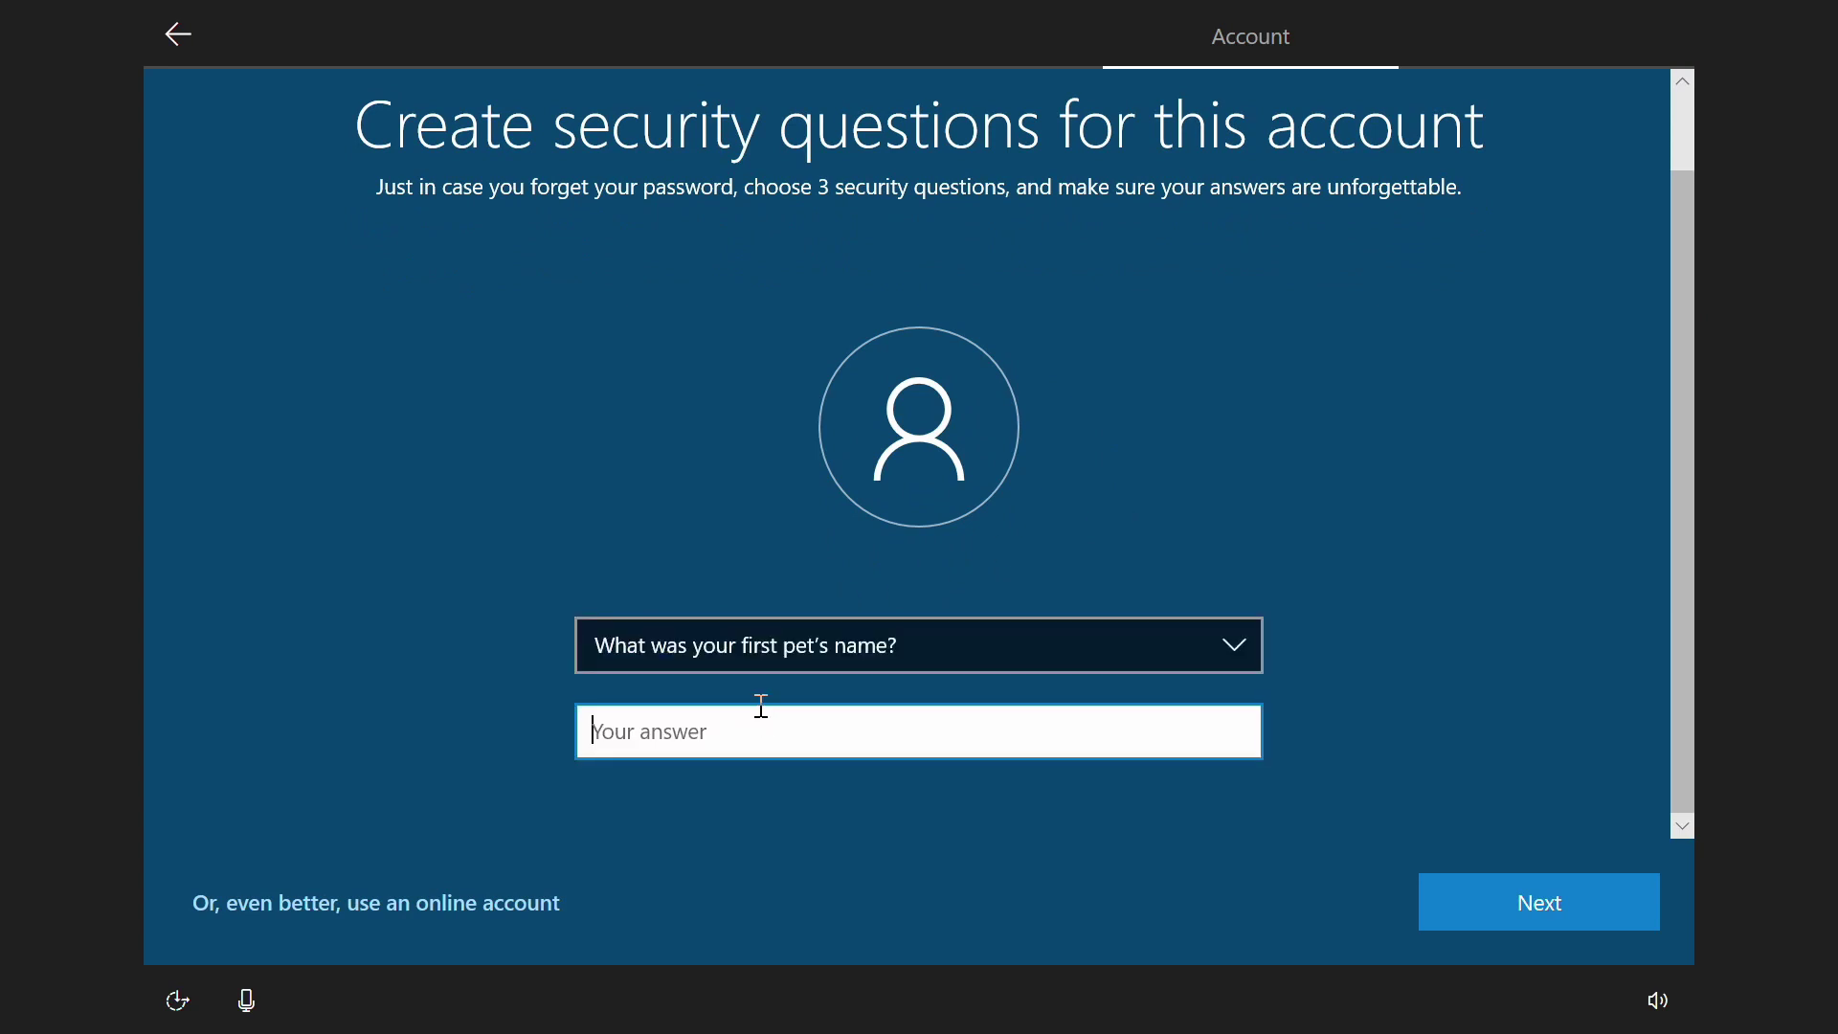
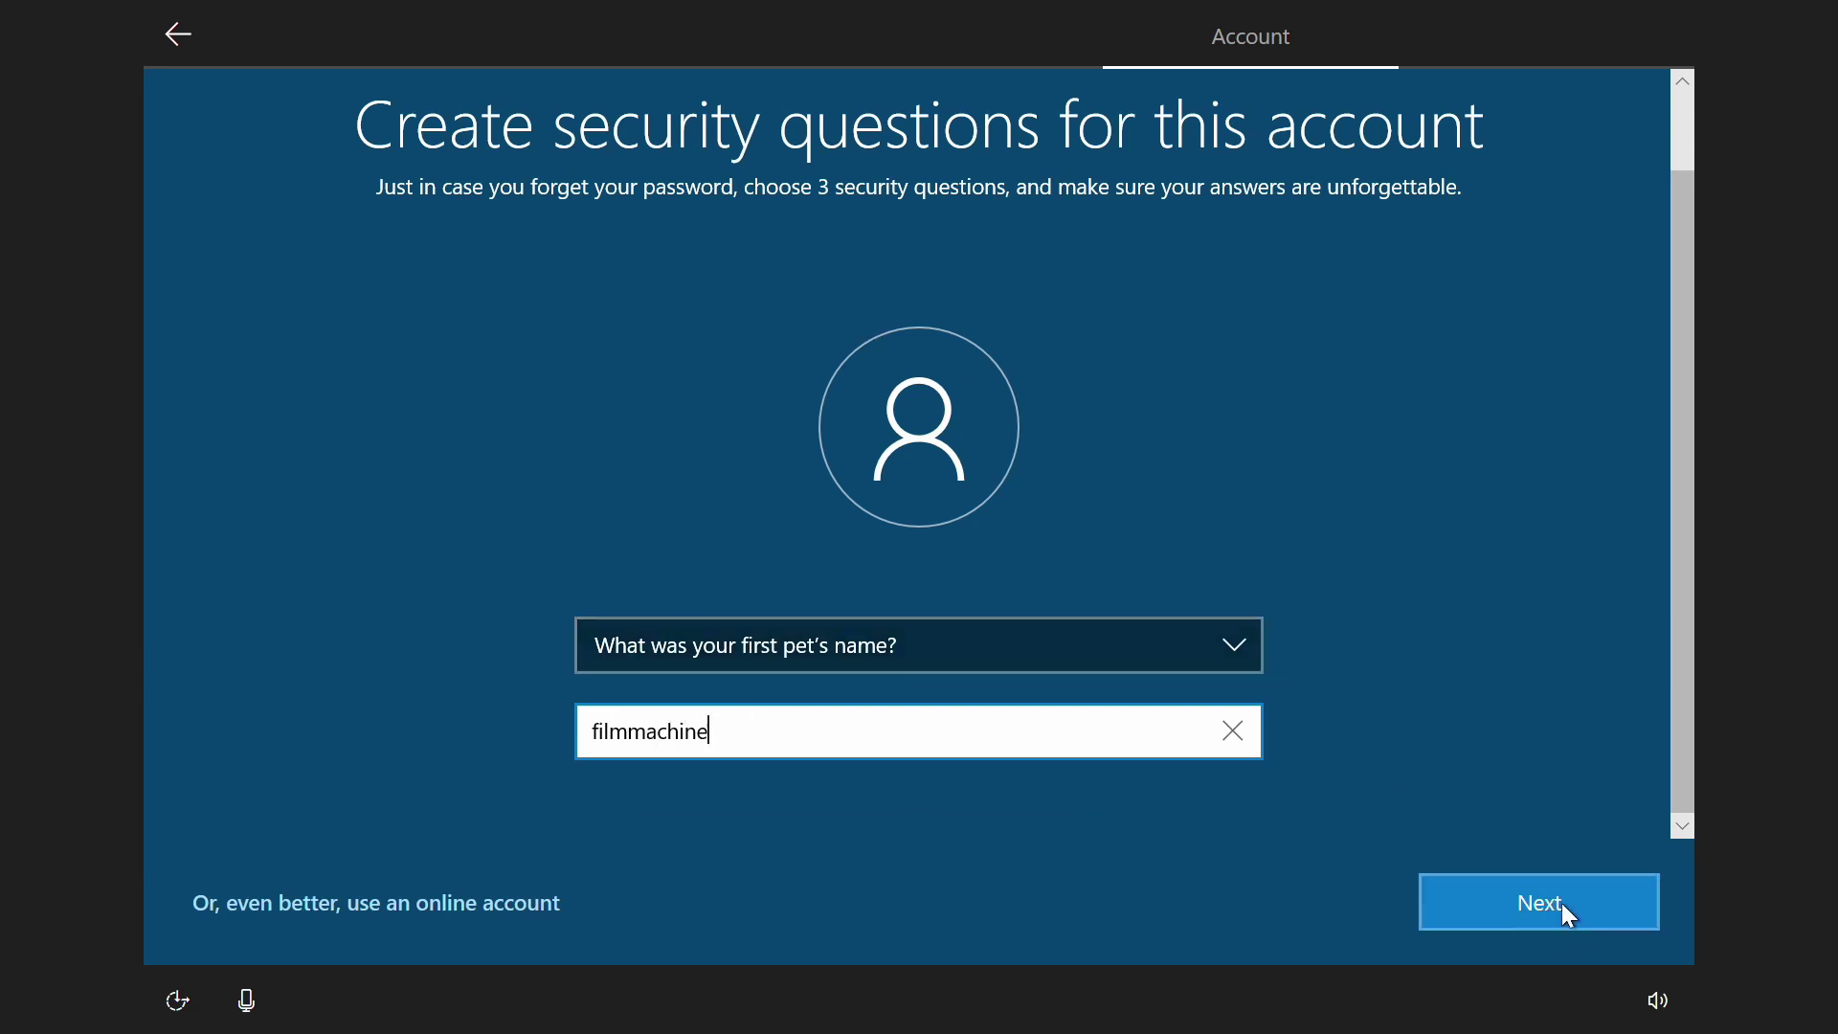
left_click(1560, 903)
left_click(727, 734)
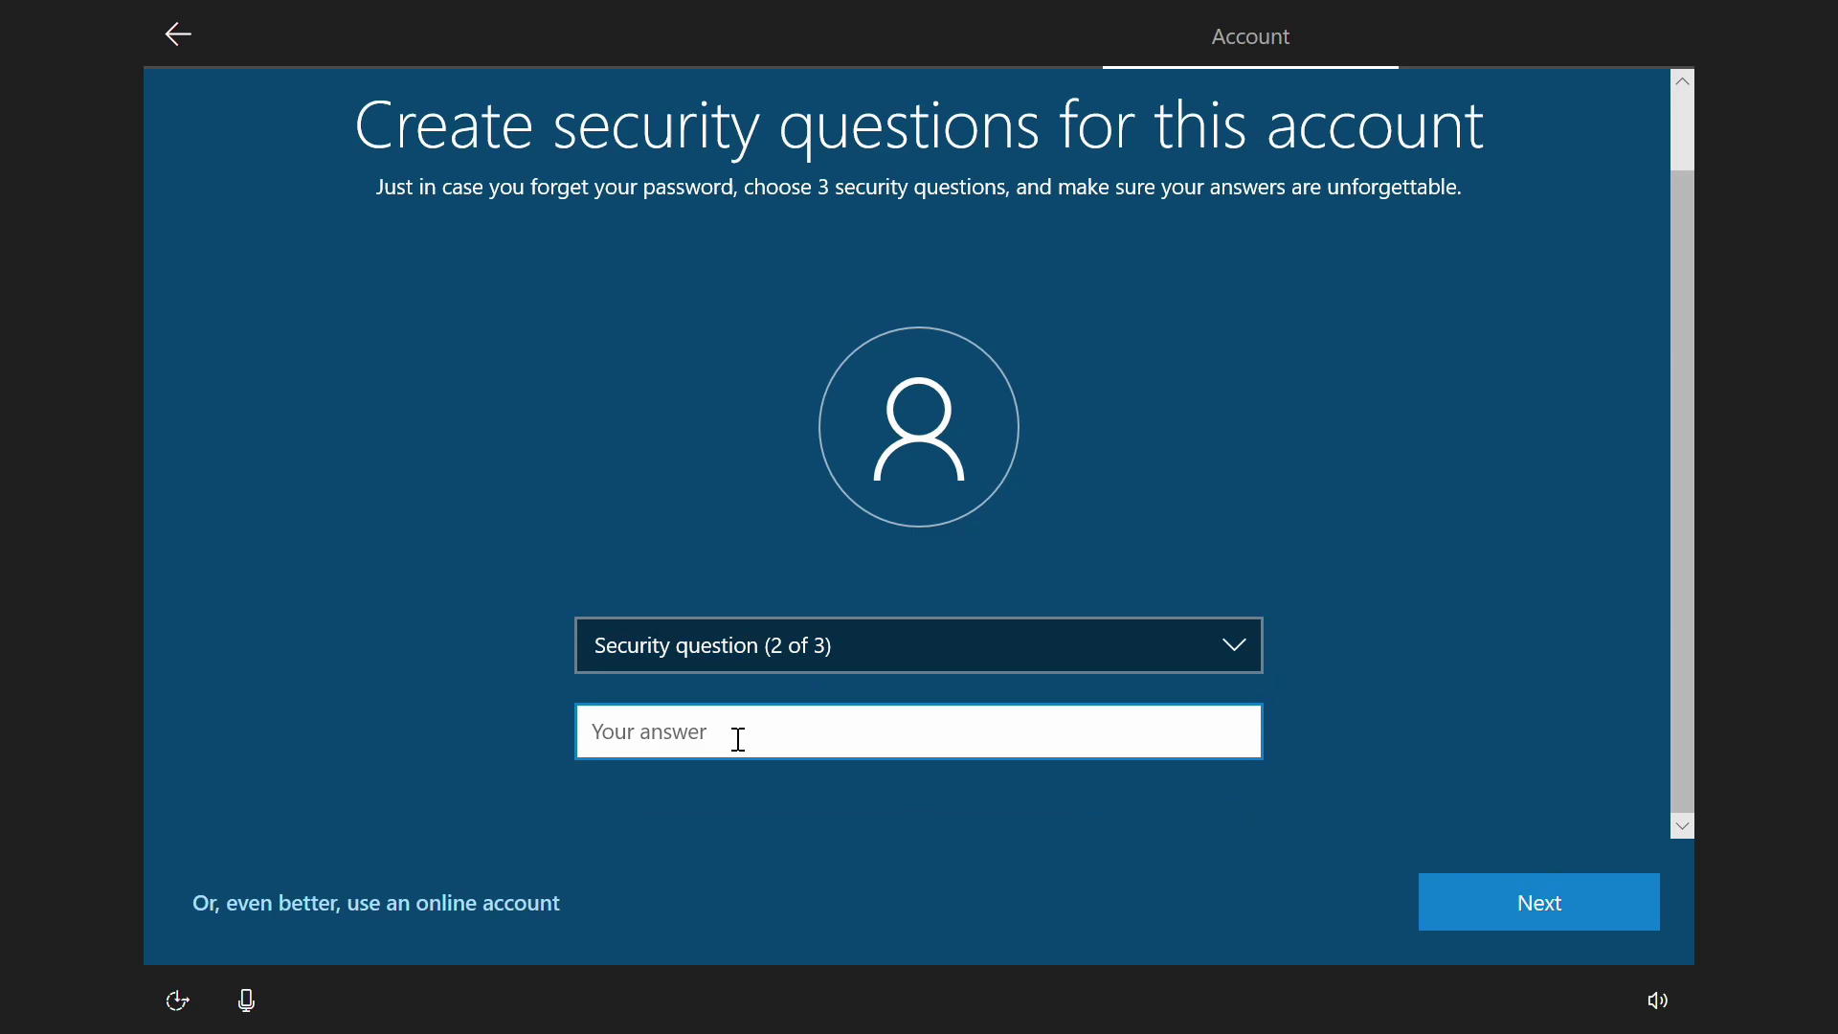
left_click(774, 658)
left_click(778, 703)
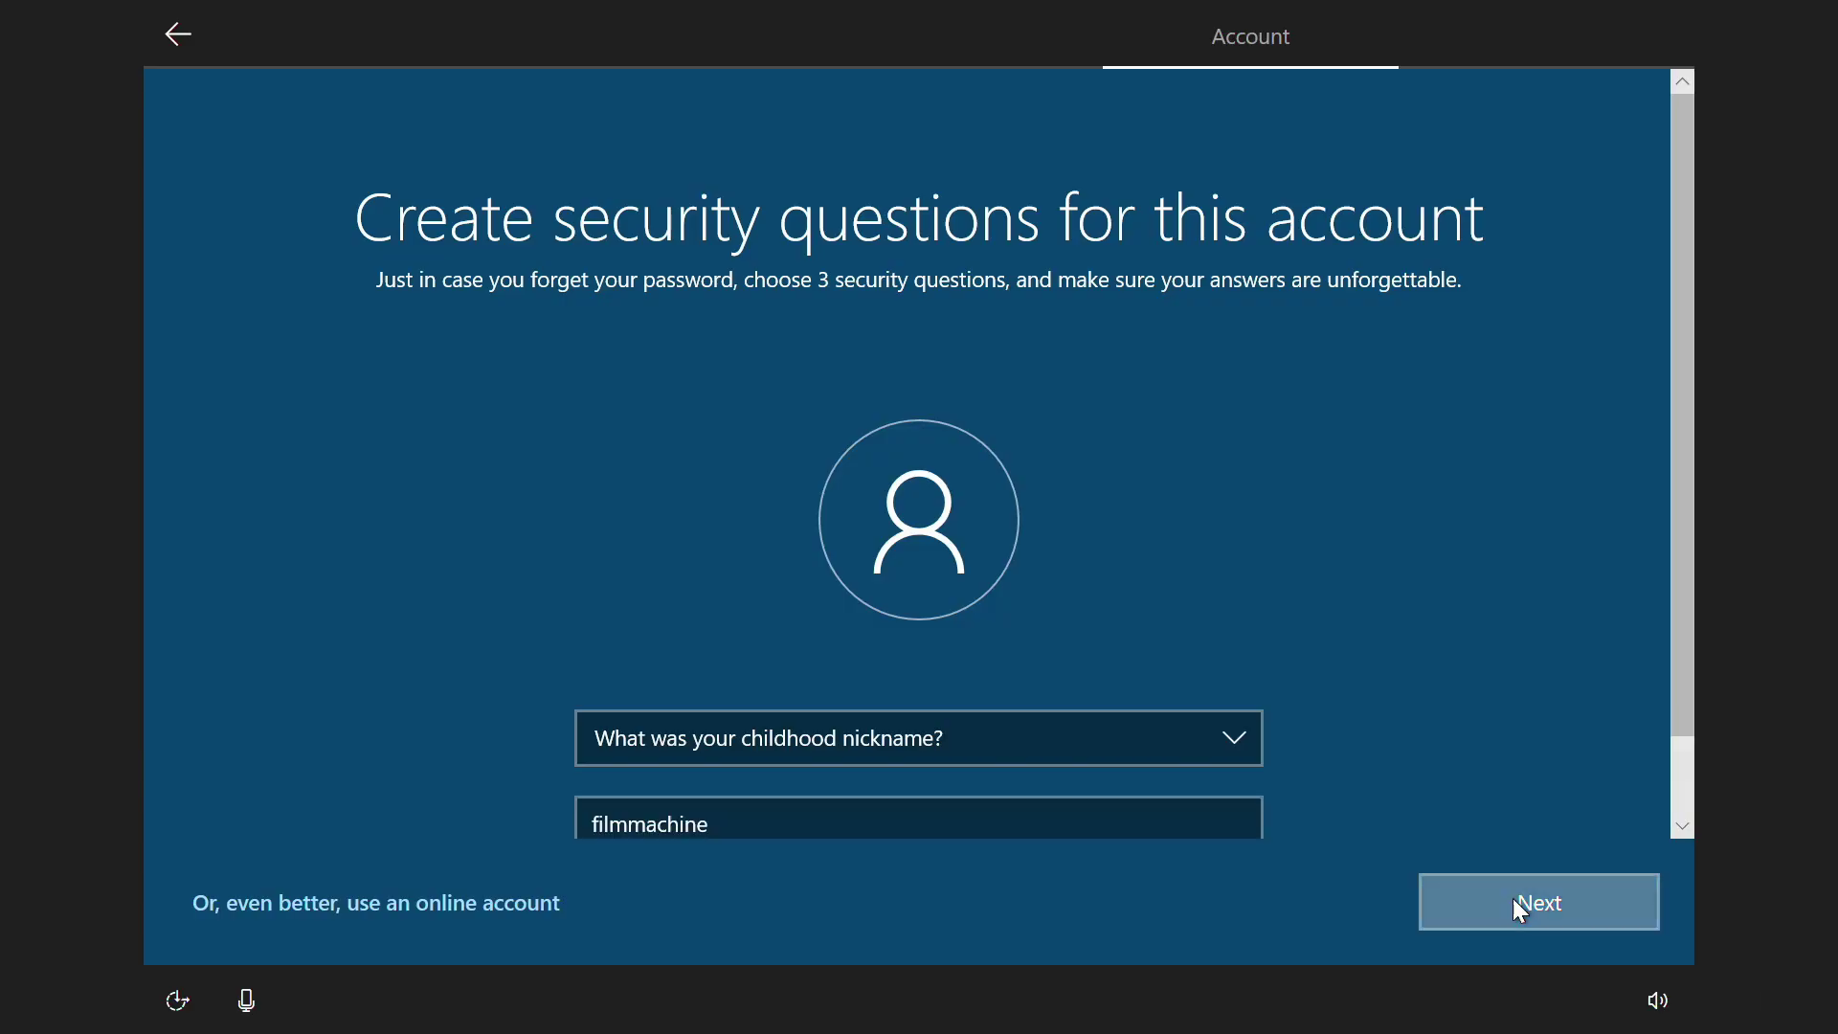
left_click(865, 802)
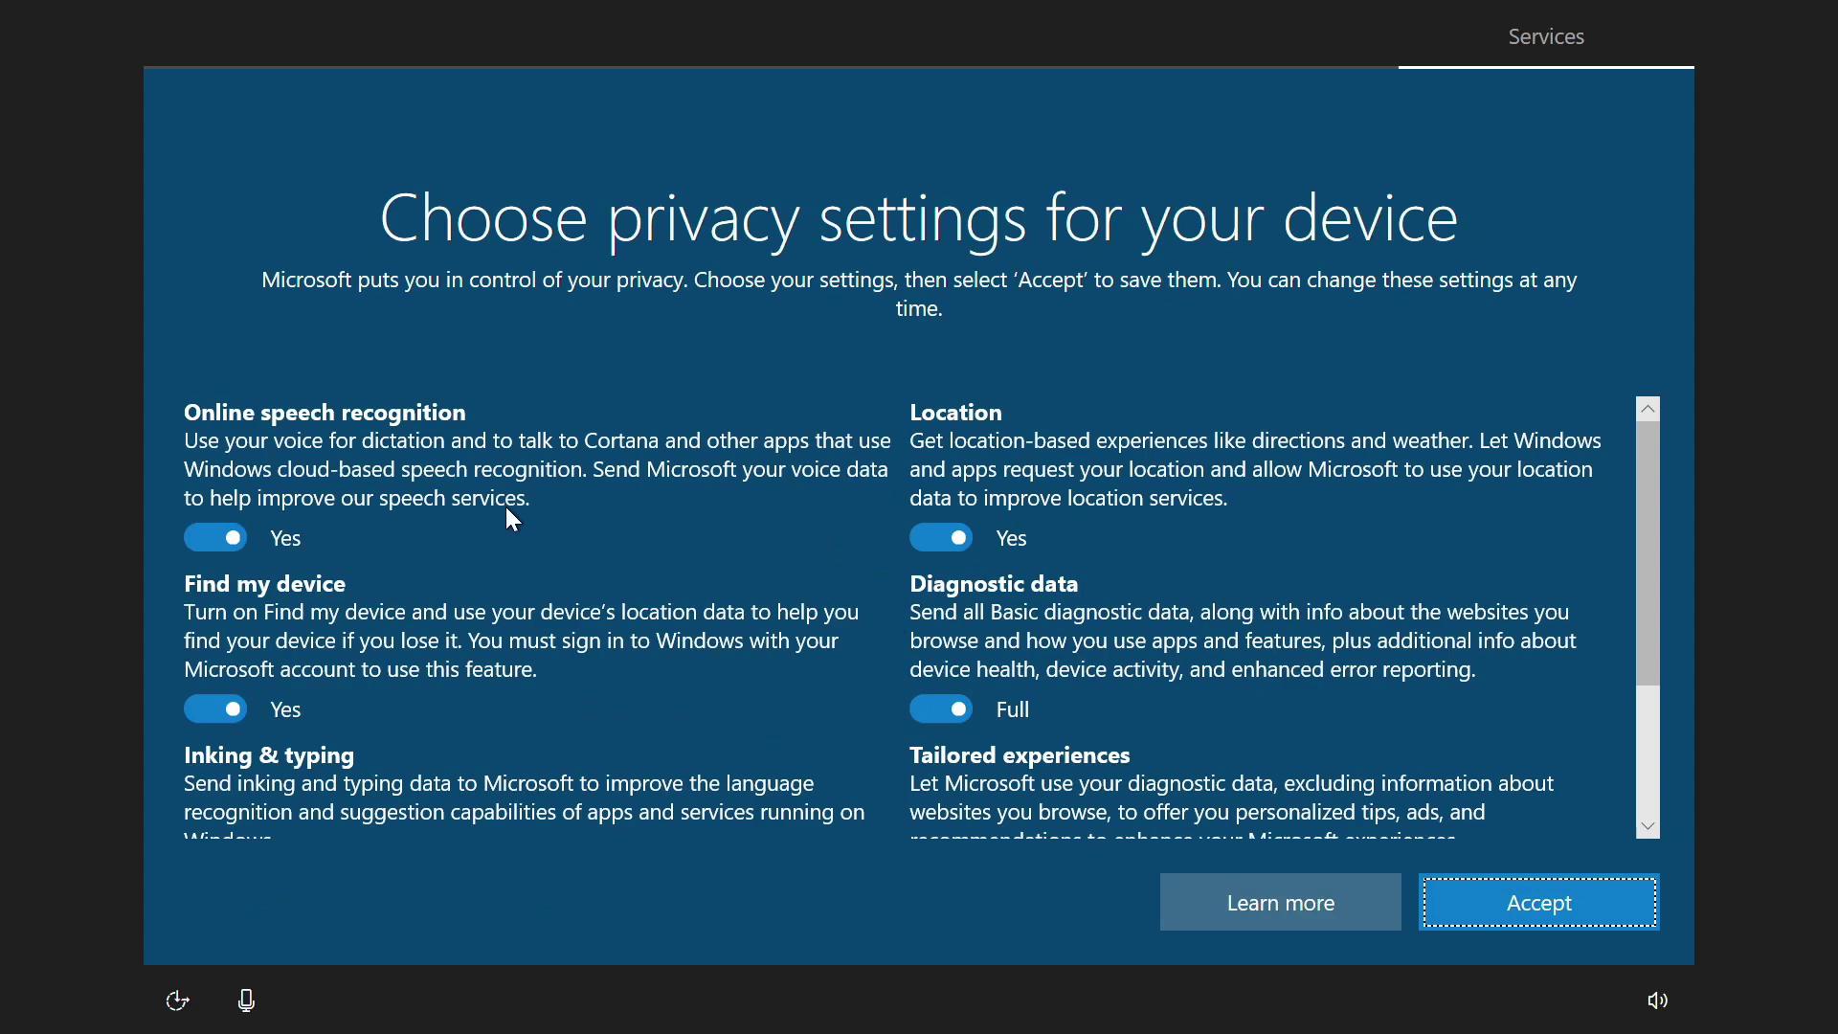
Step: Turn off online speech recognition, inking and typing data sharing, and the advertising ID
scroll(560, 503, "down", 3)
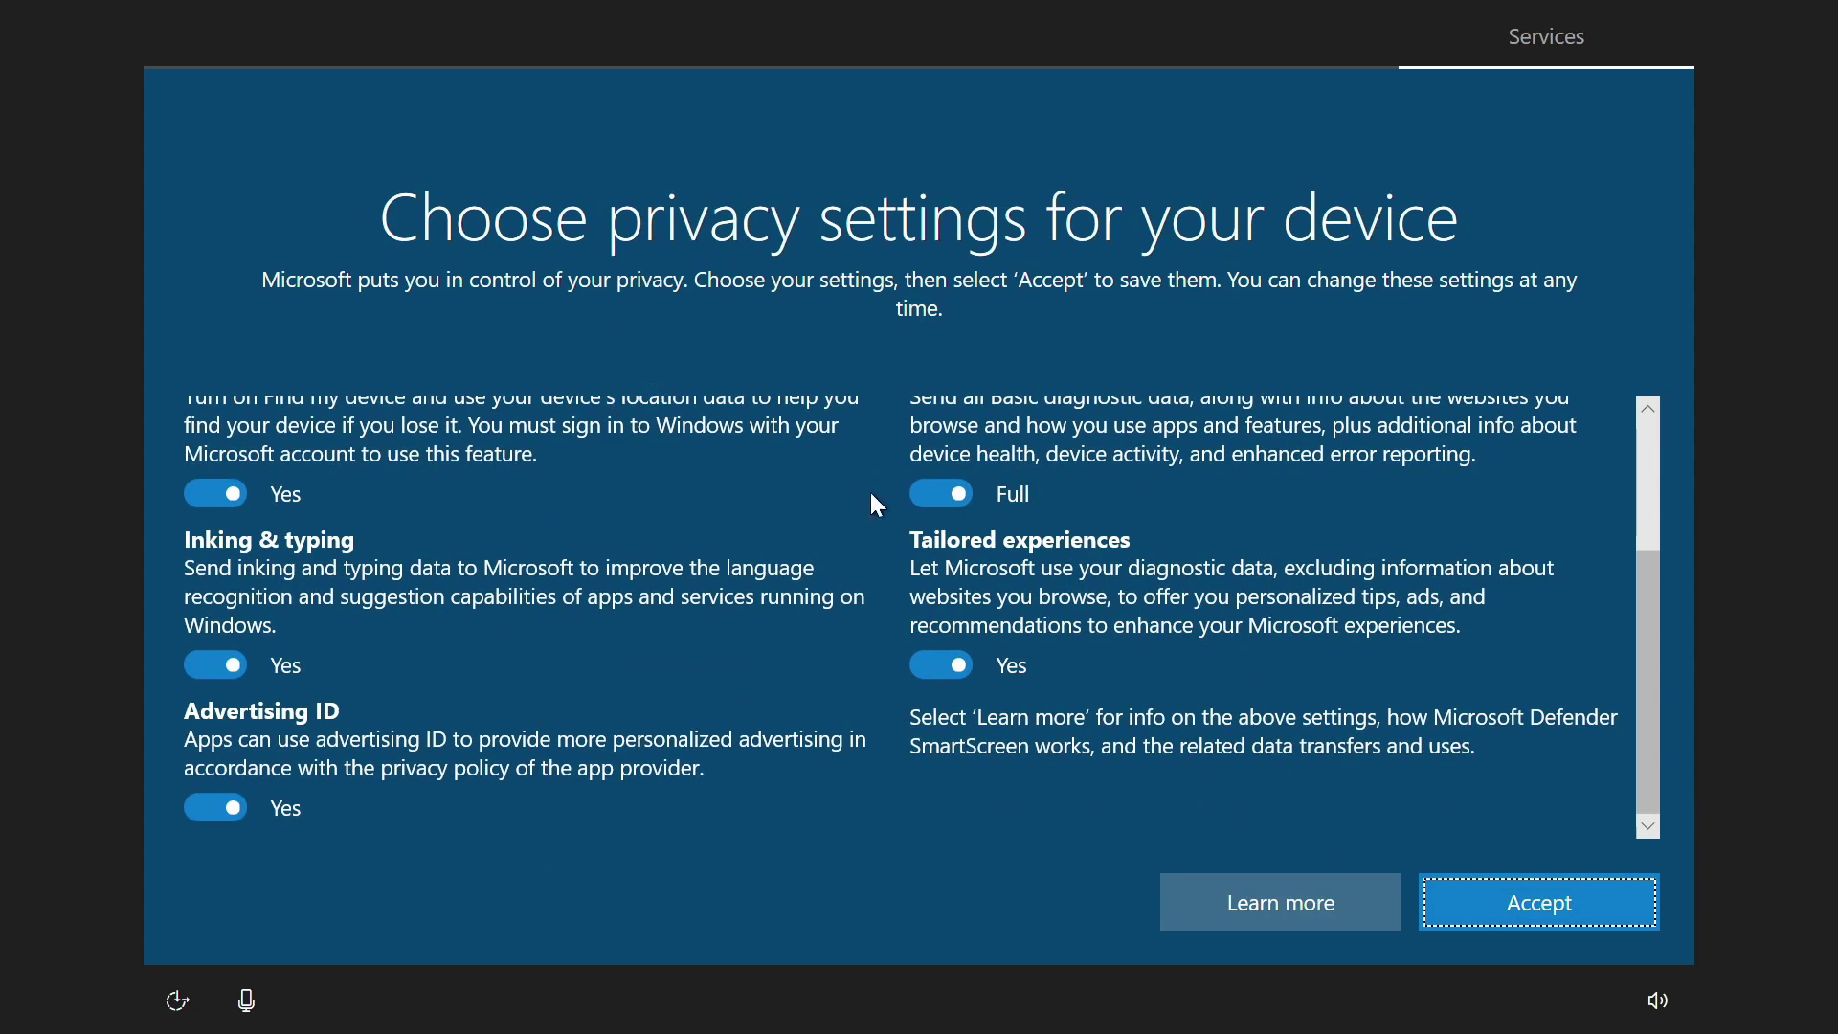
scroll(772, 631, "up", 3)
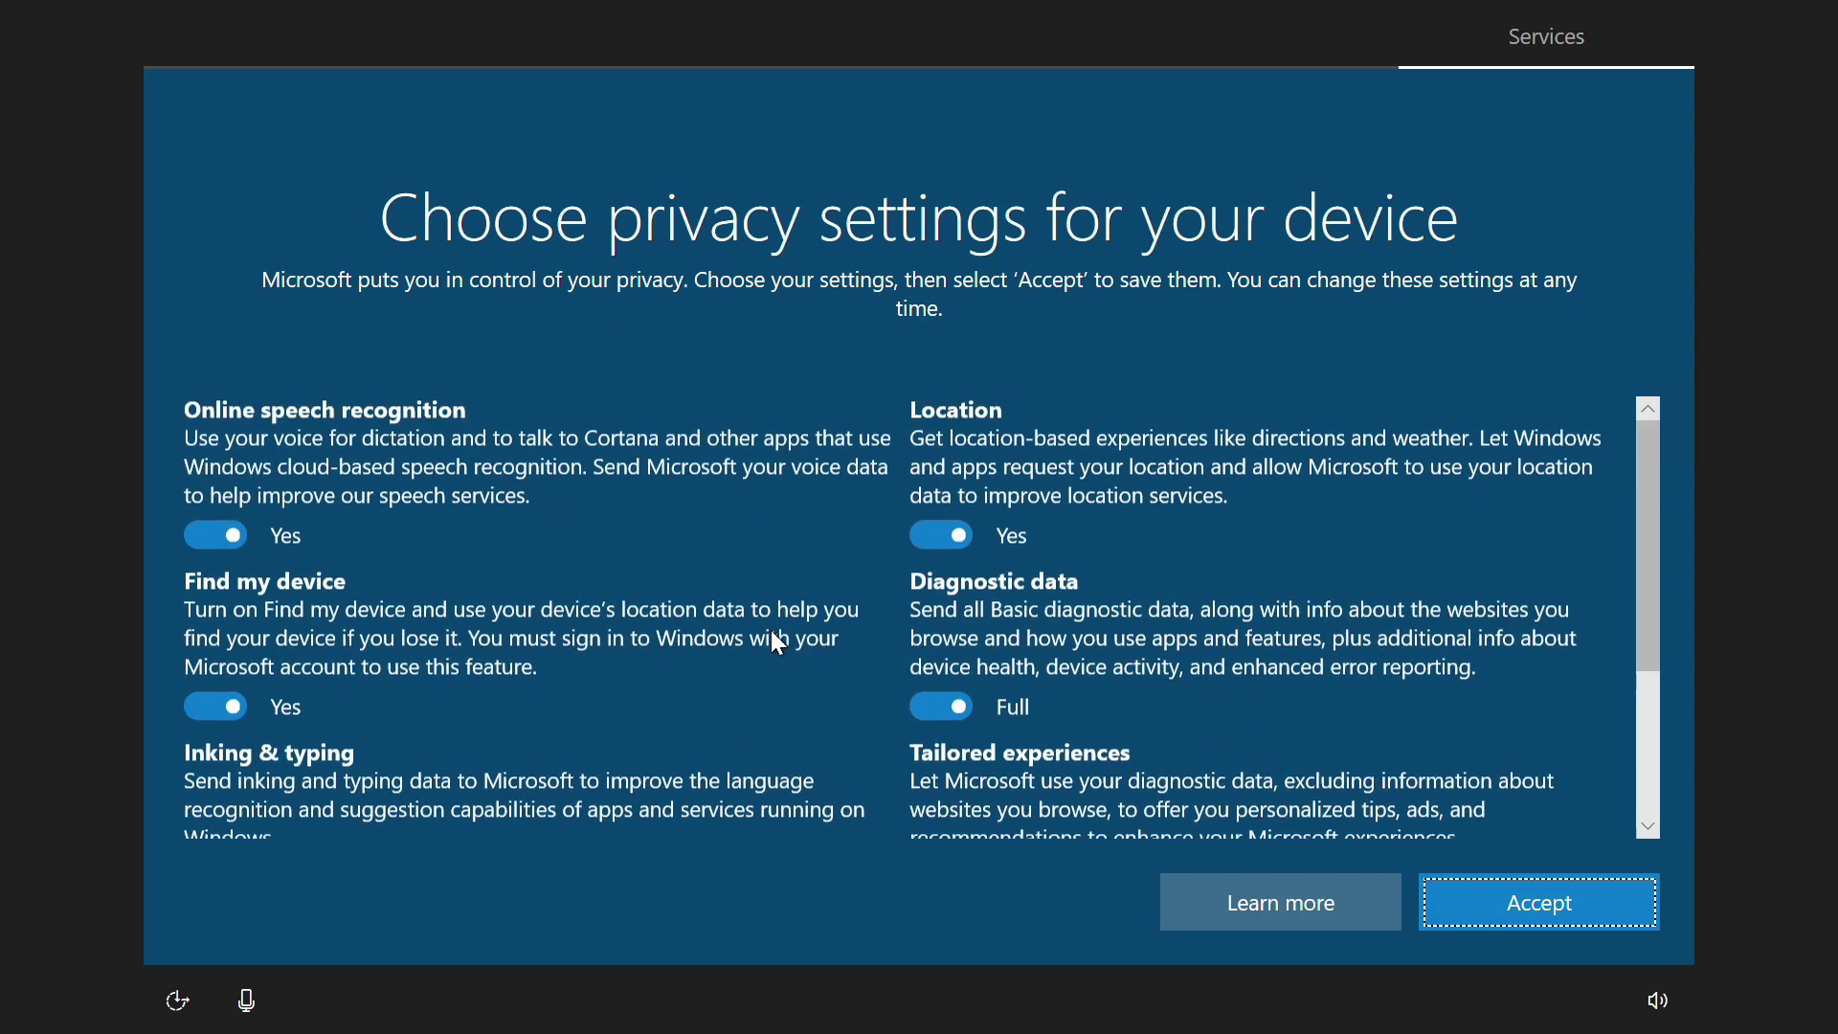
left_click(216, 539)
scroll(620, 618, "down", 3)
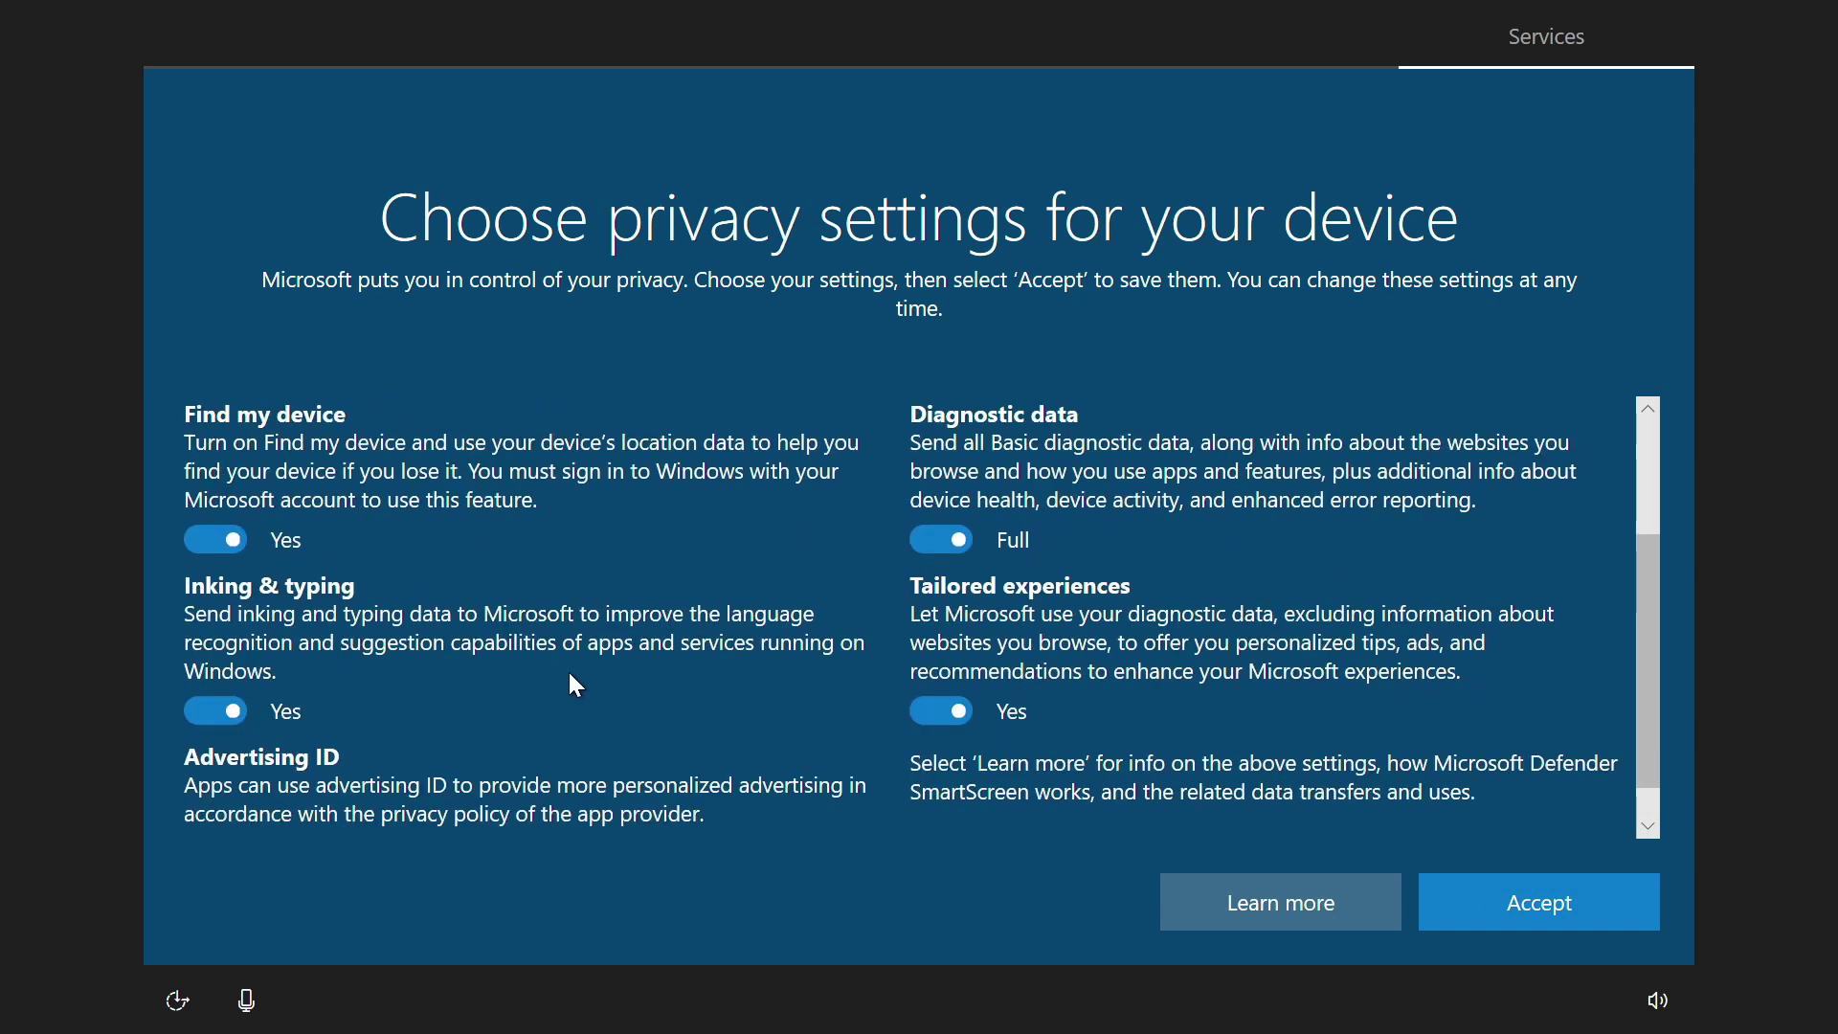
scroll(573, 649, "down", 1)
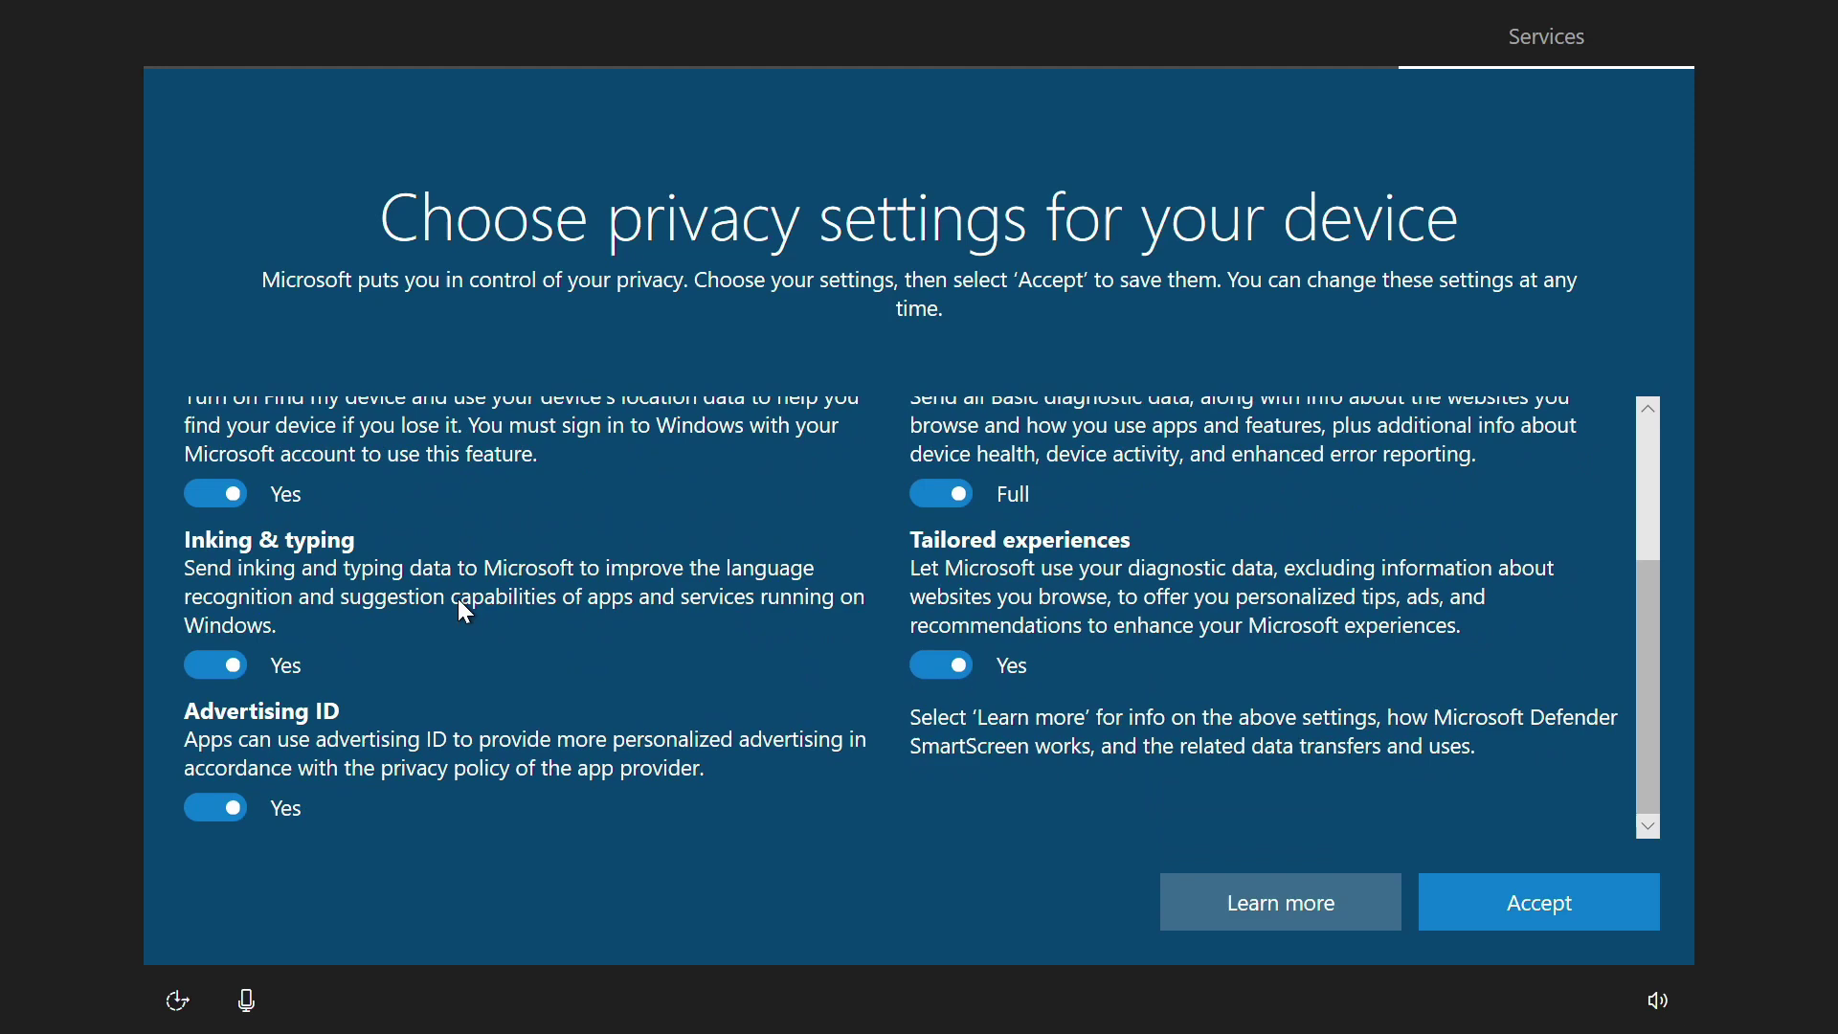
left_click(213, 662)
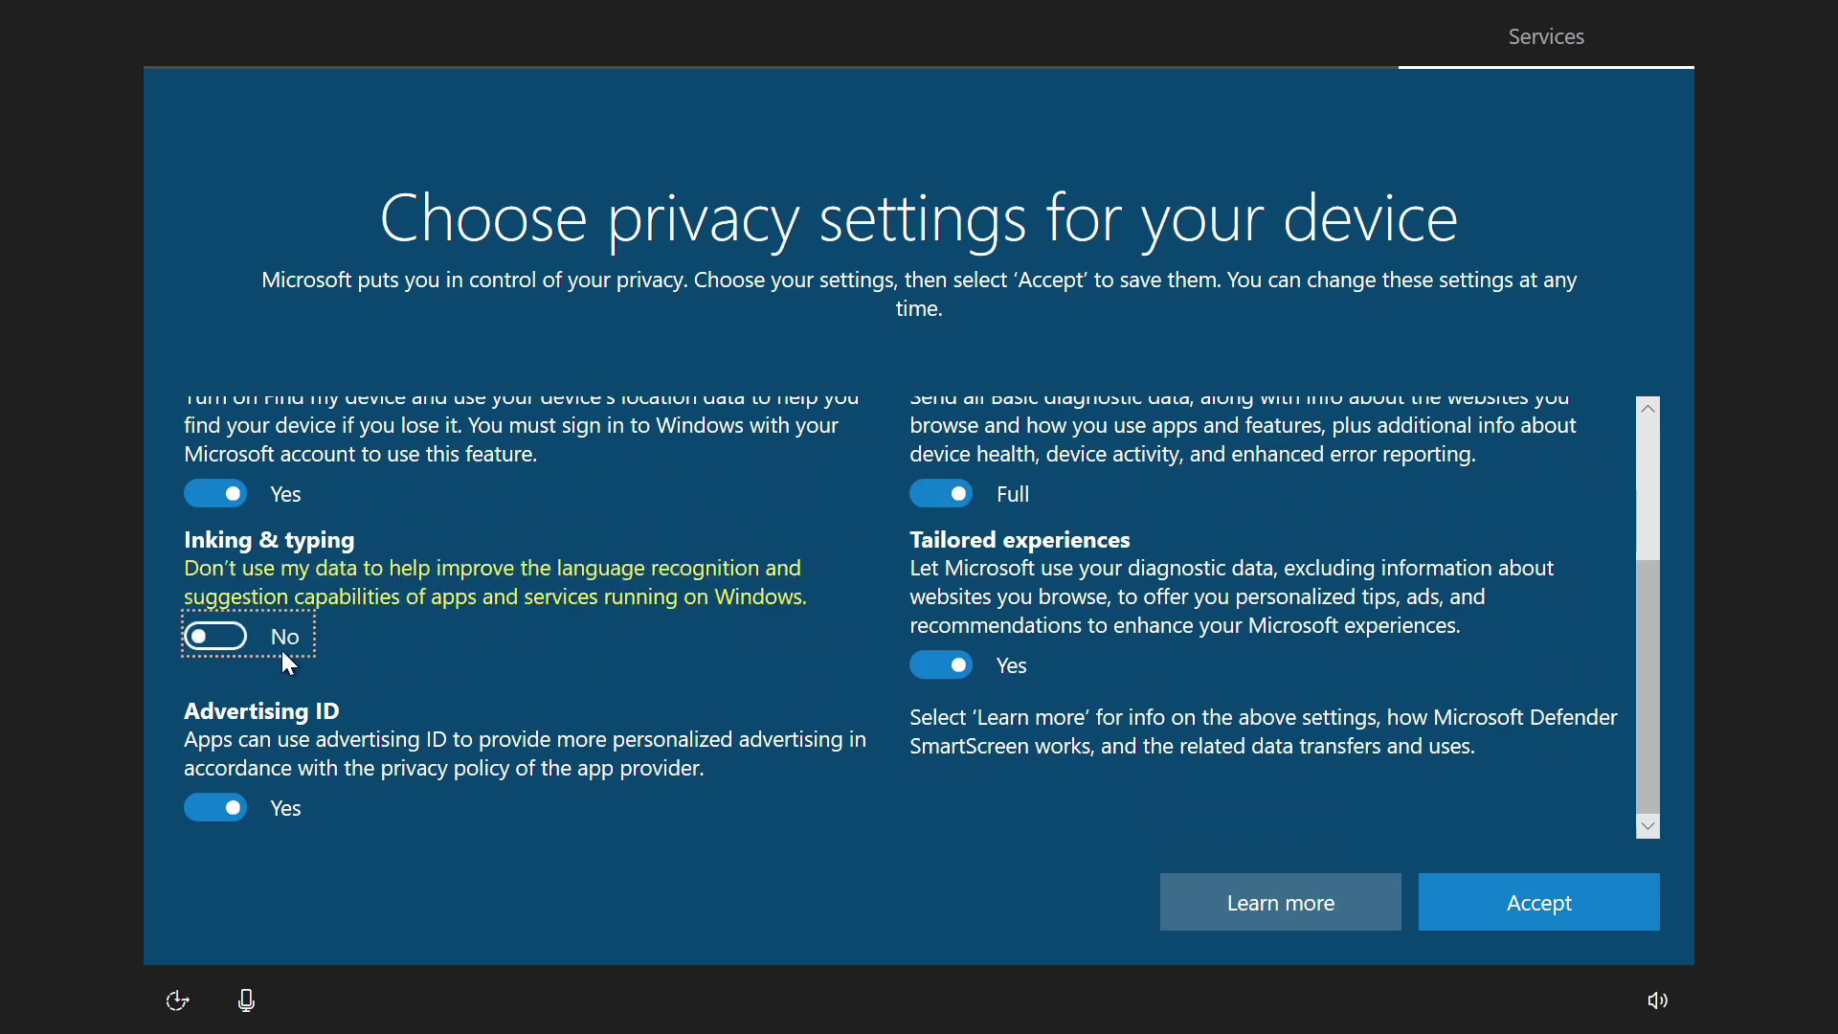
left_click(207, 808)
Step: Set diagnostic data to Basic, turn off tailored experiences, and accept the privacy settings
scroll(1421, 677, "up", 5)
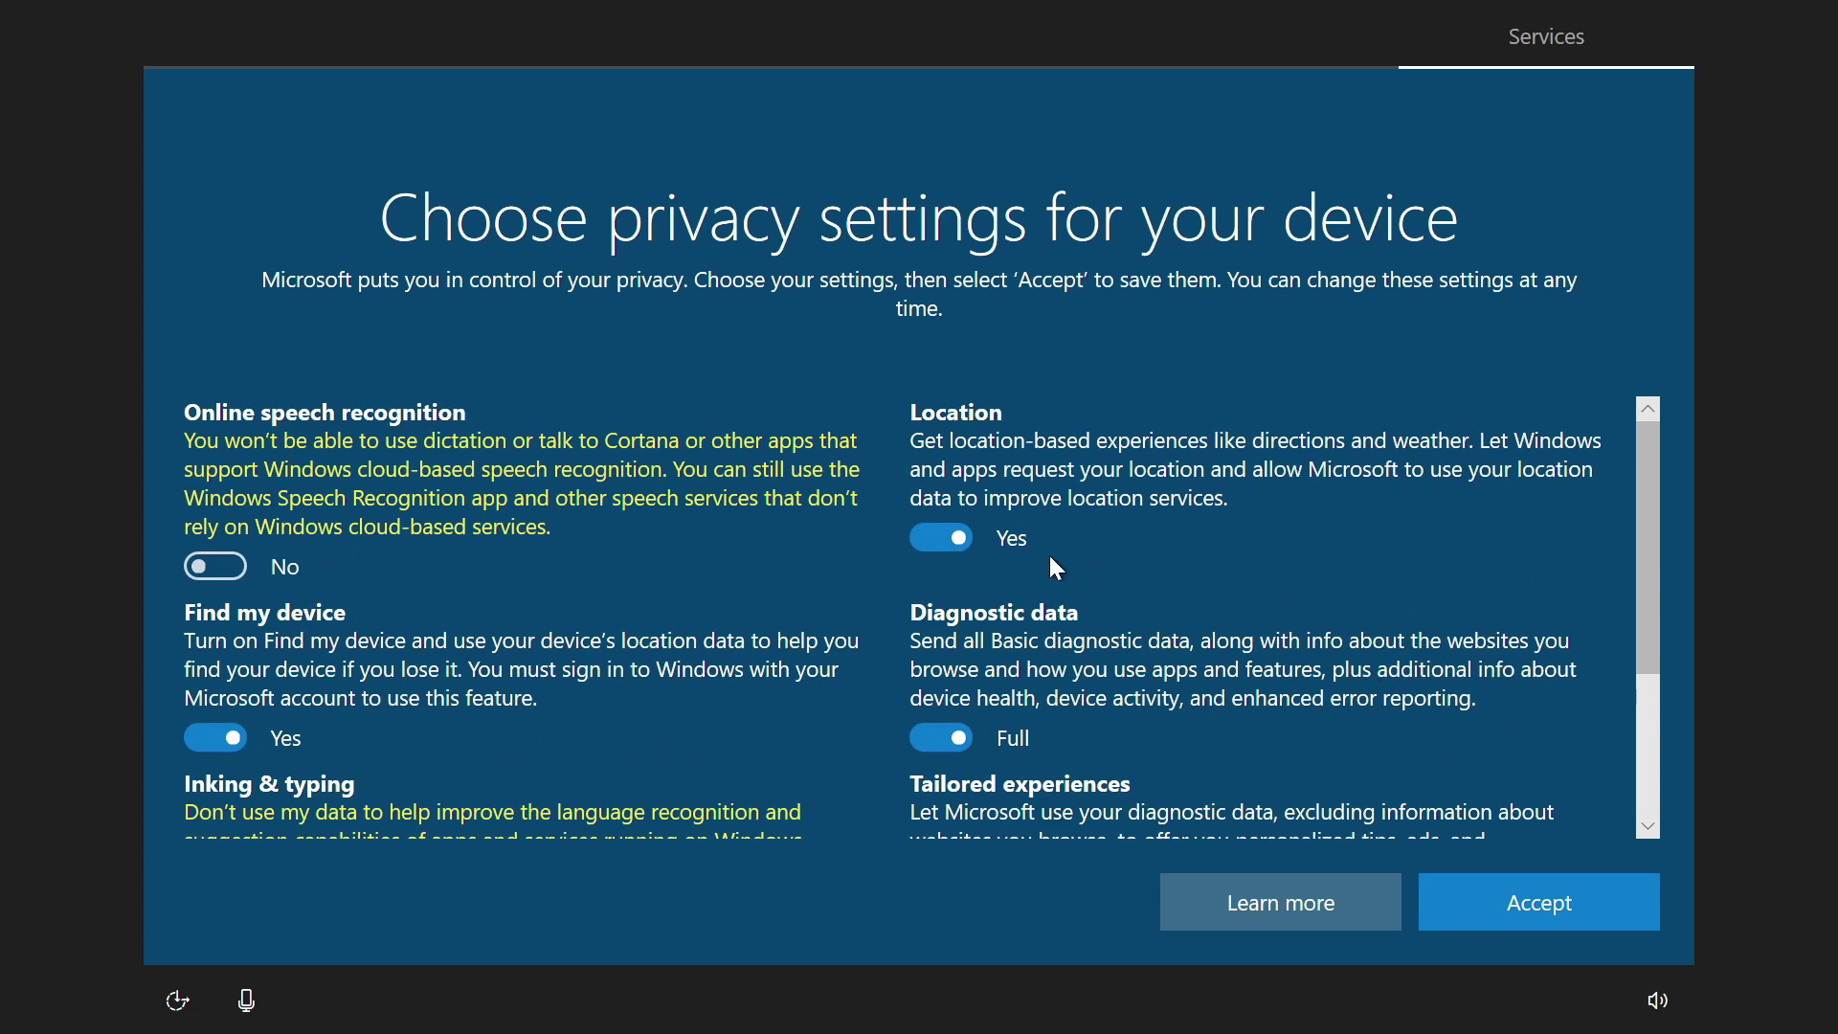
scroll(959, 549, "down", 3)
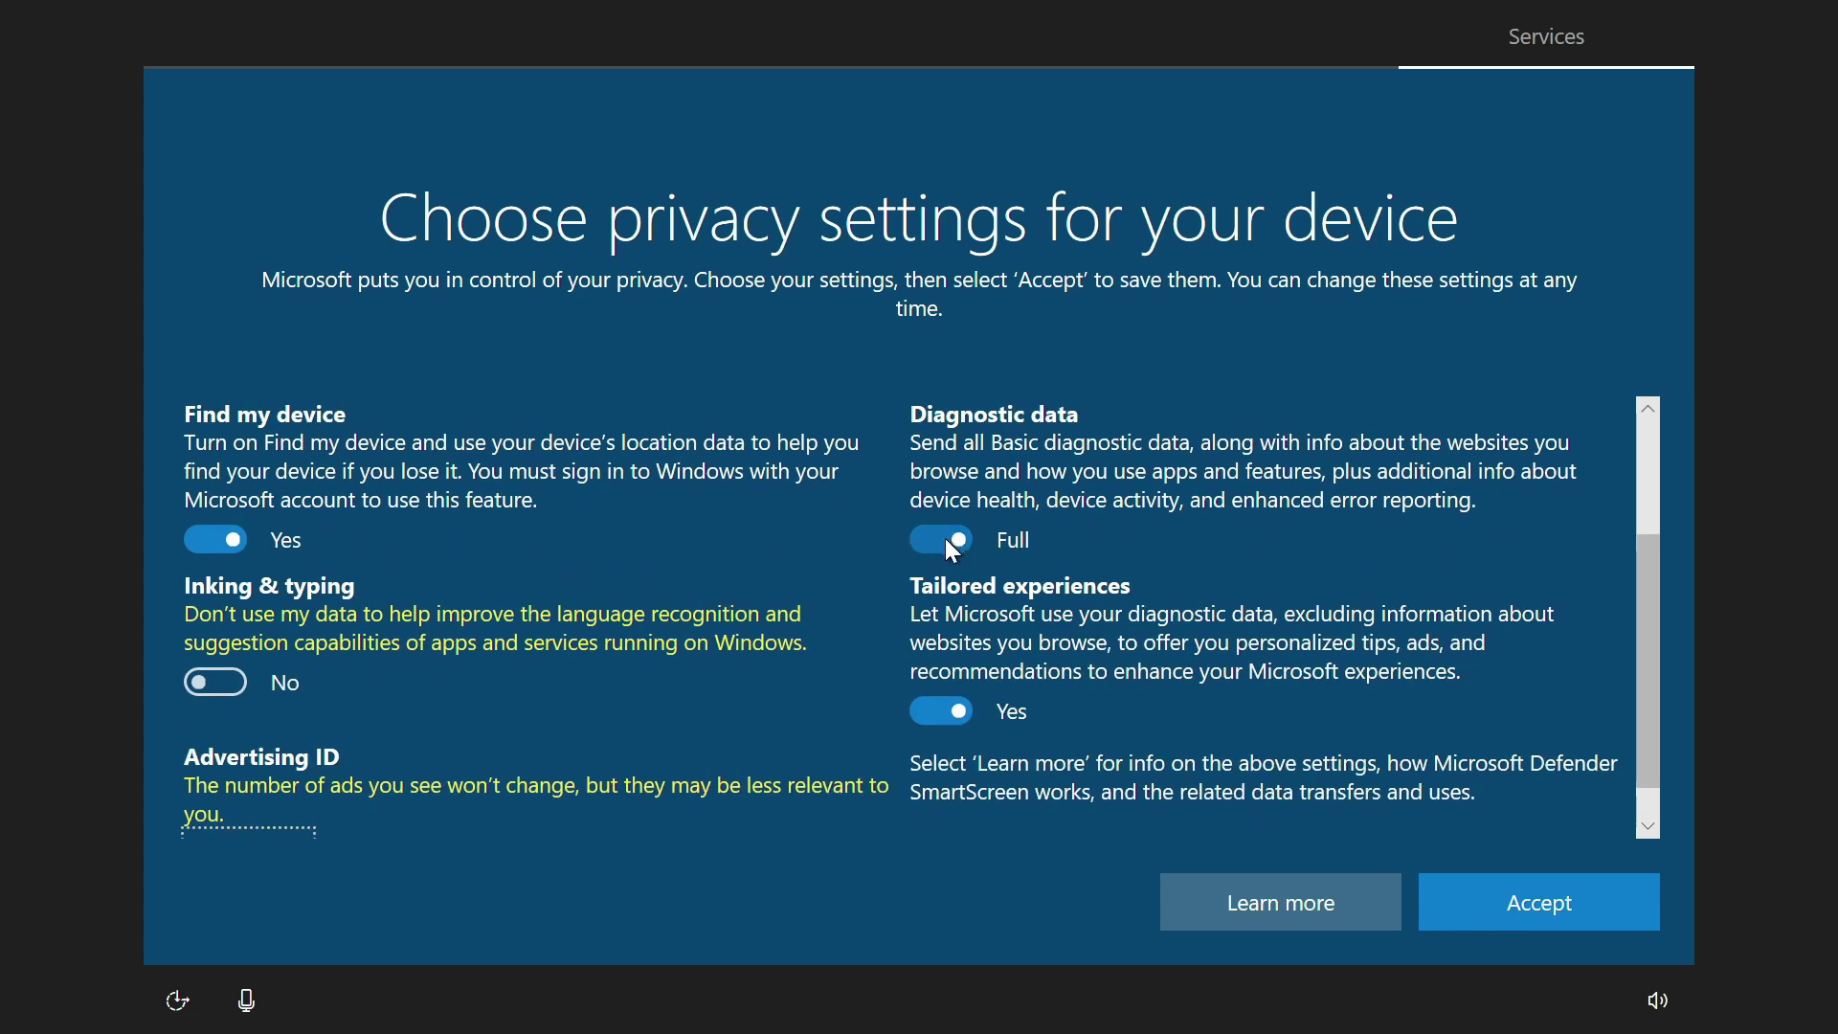
left_click(944, 538)
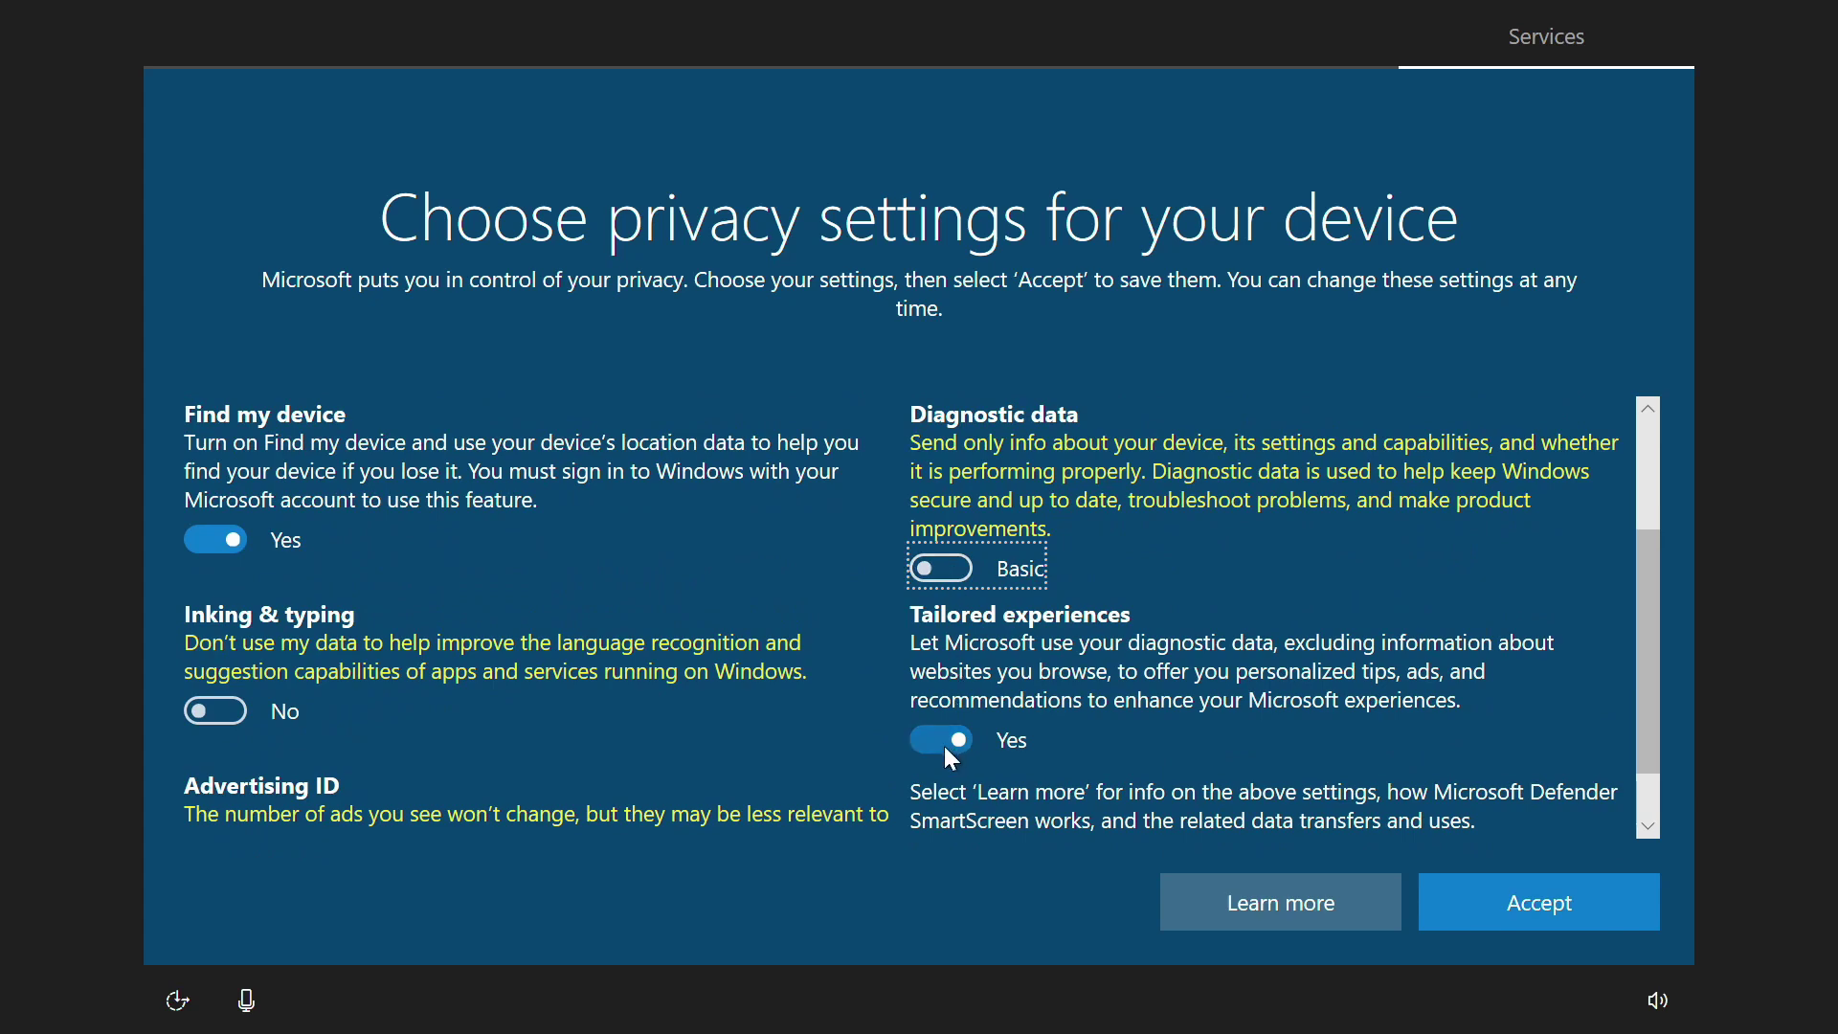
left_click(946, 745)
scroll(1225, 681, "down", 1)
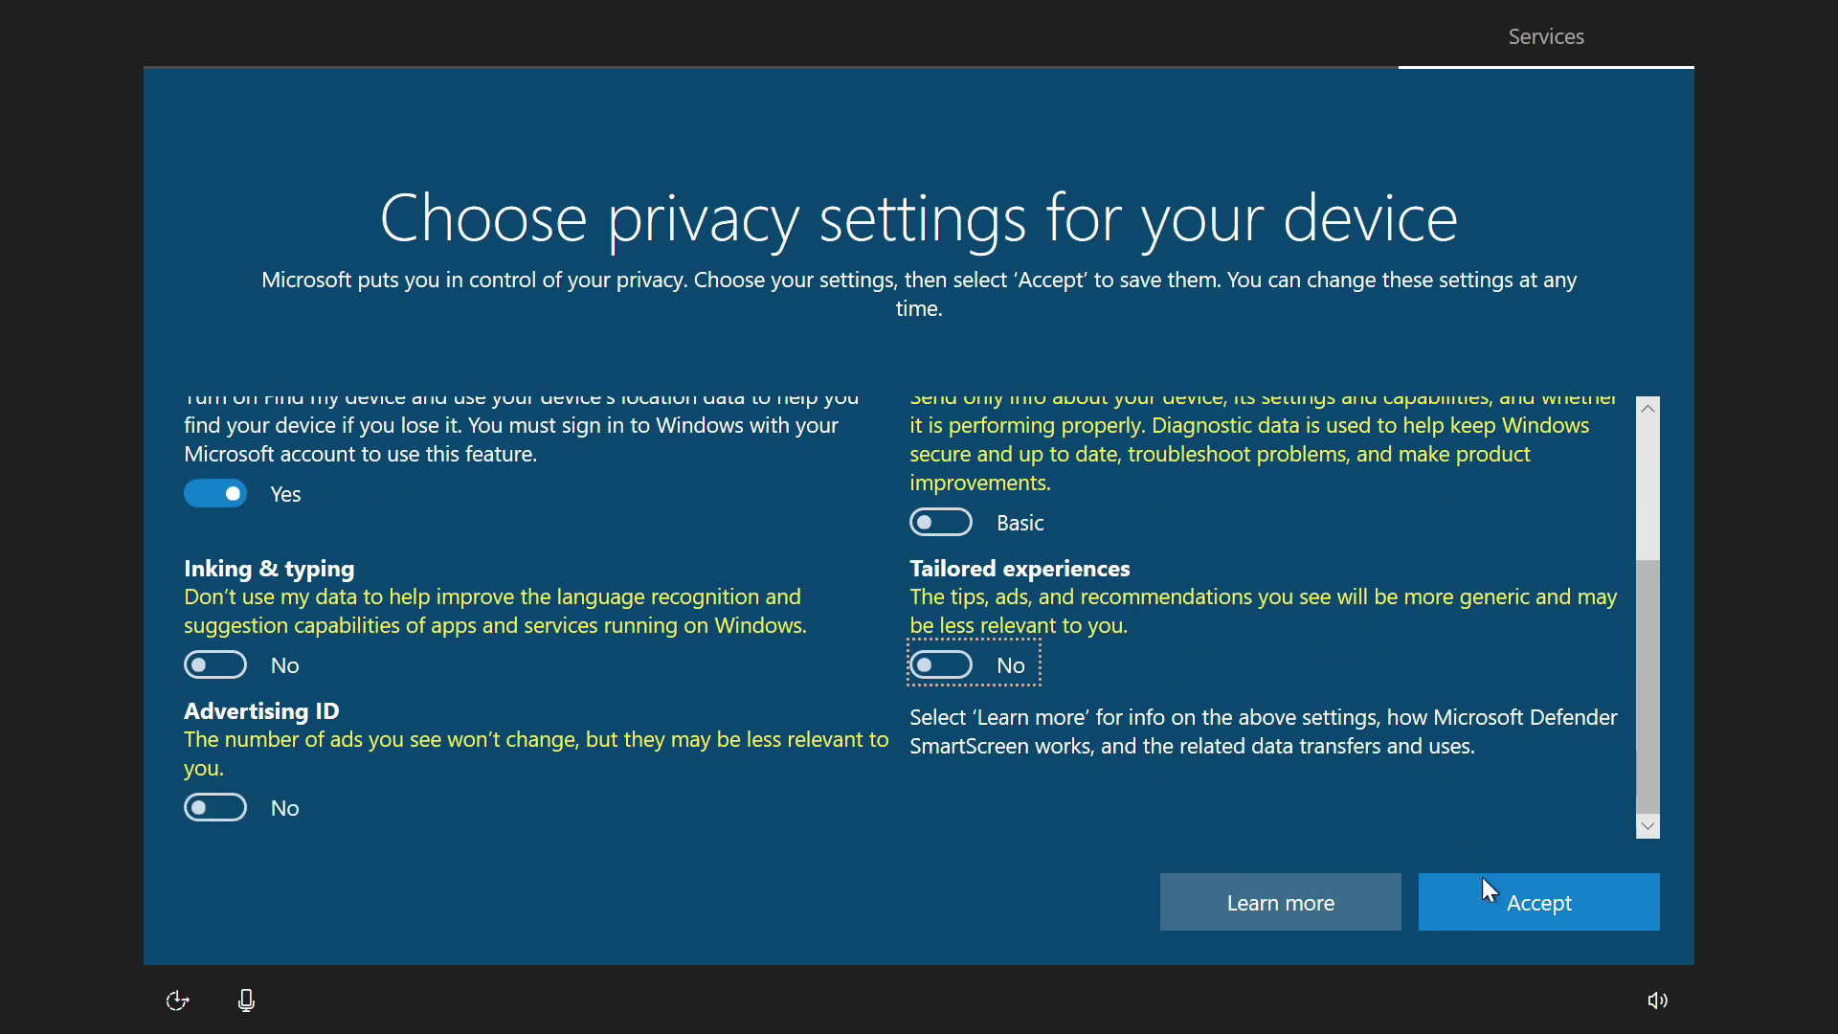
left_click(1526, 923)
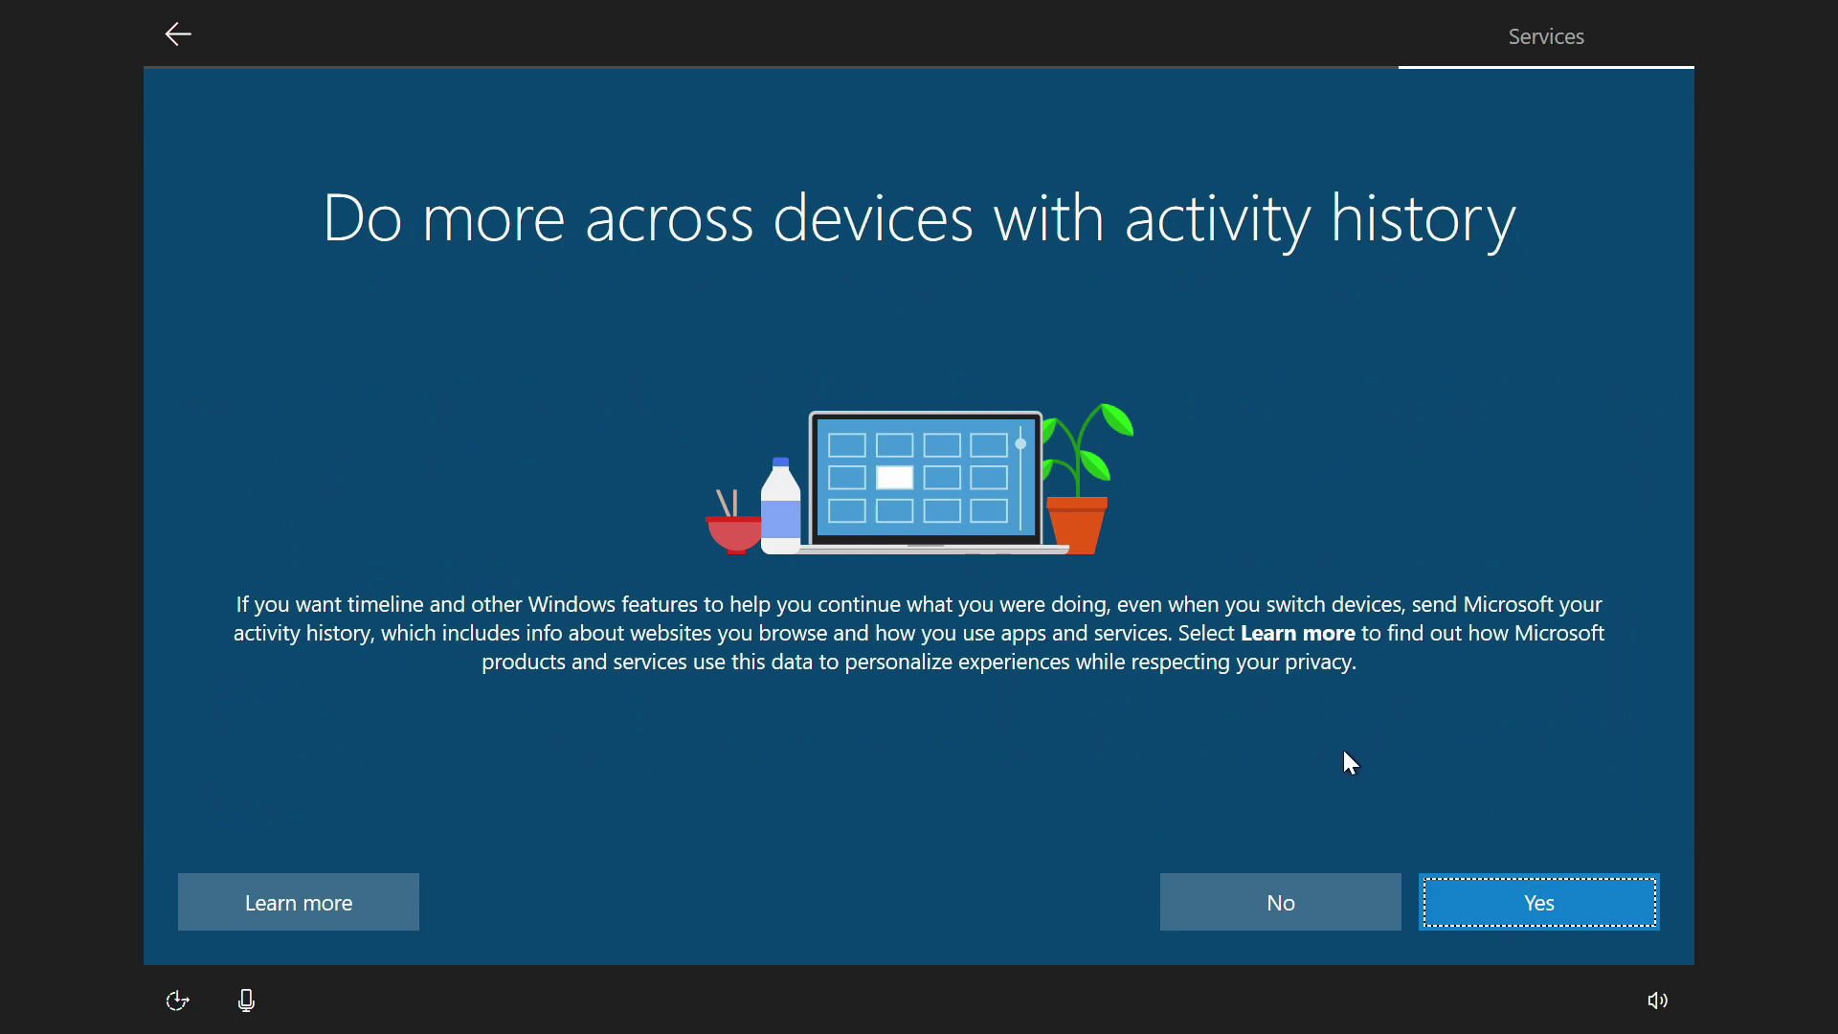
Step: Decline sending activity history to Microsoft
left_click(1222, 904)
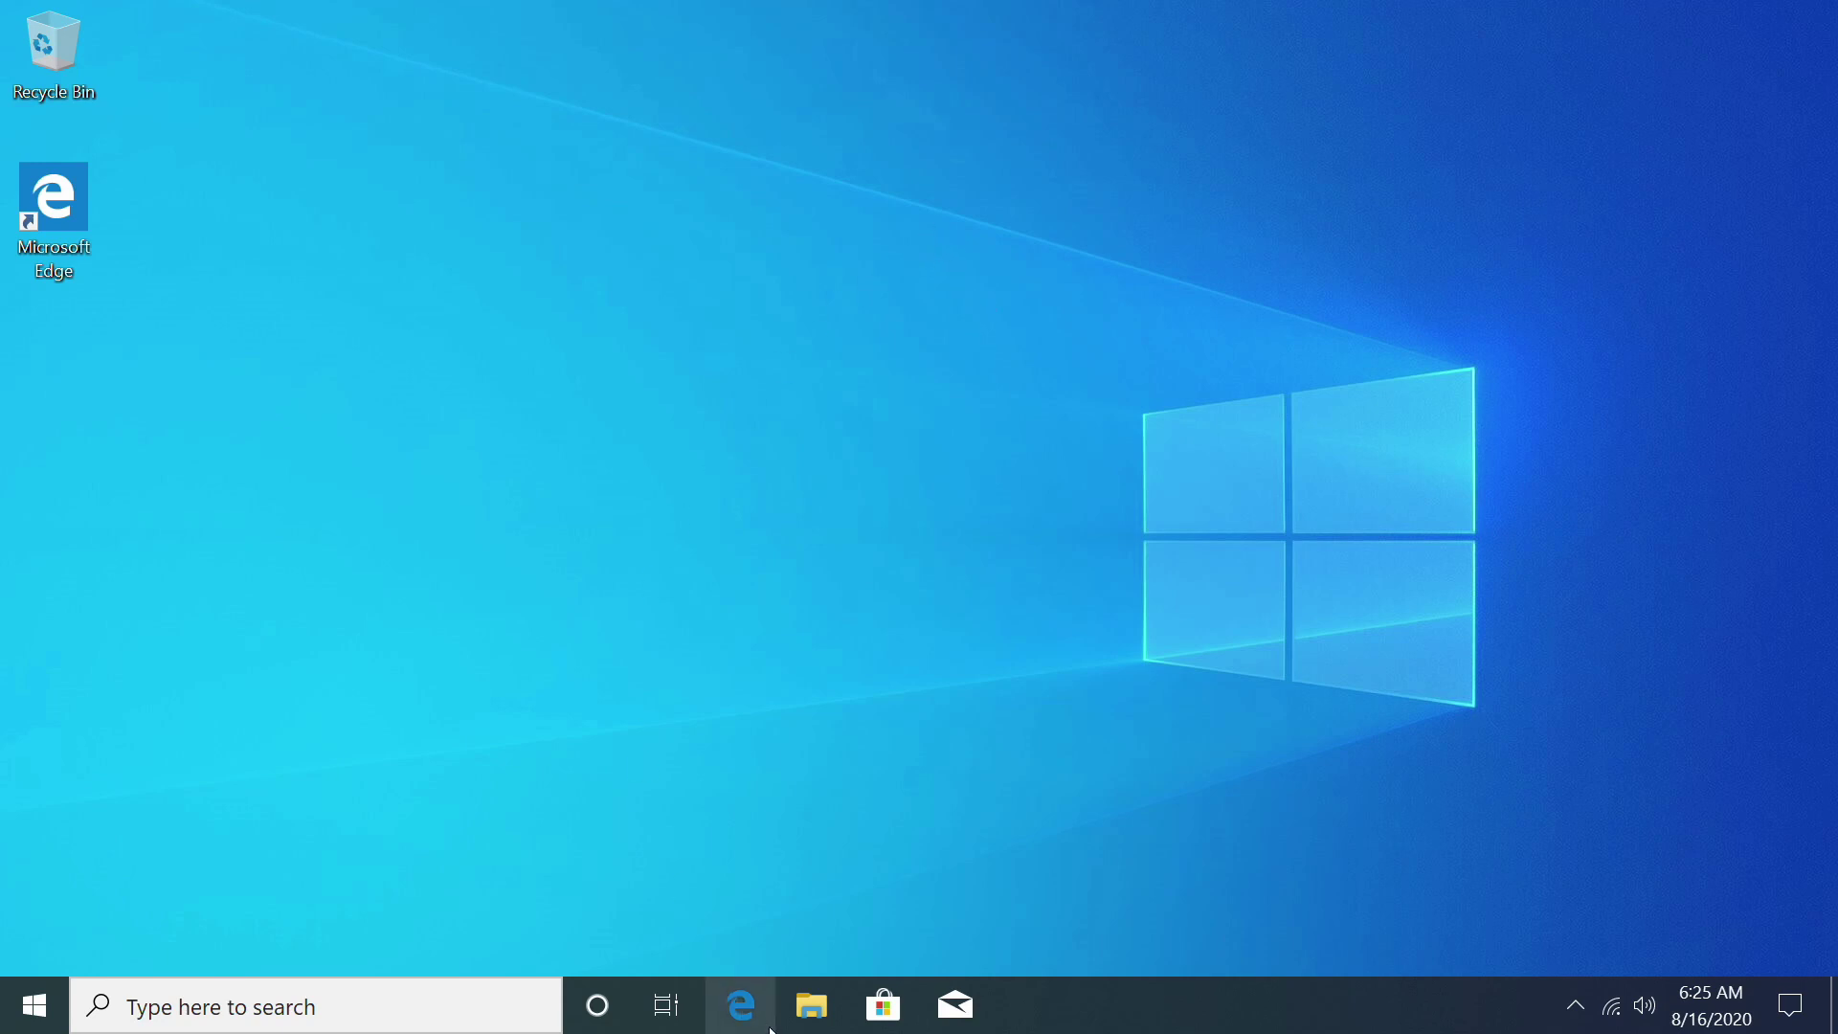
Step: Open blackmagicdesign.com/support in Edge and maximize the browser window
left_click(741, 1005)
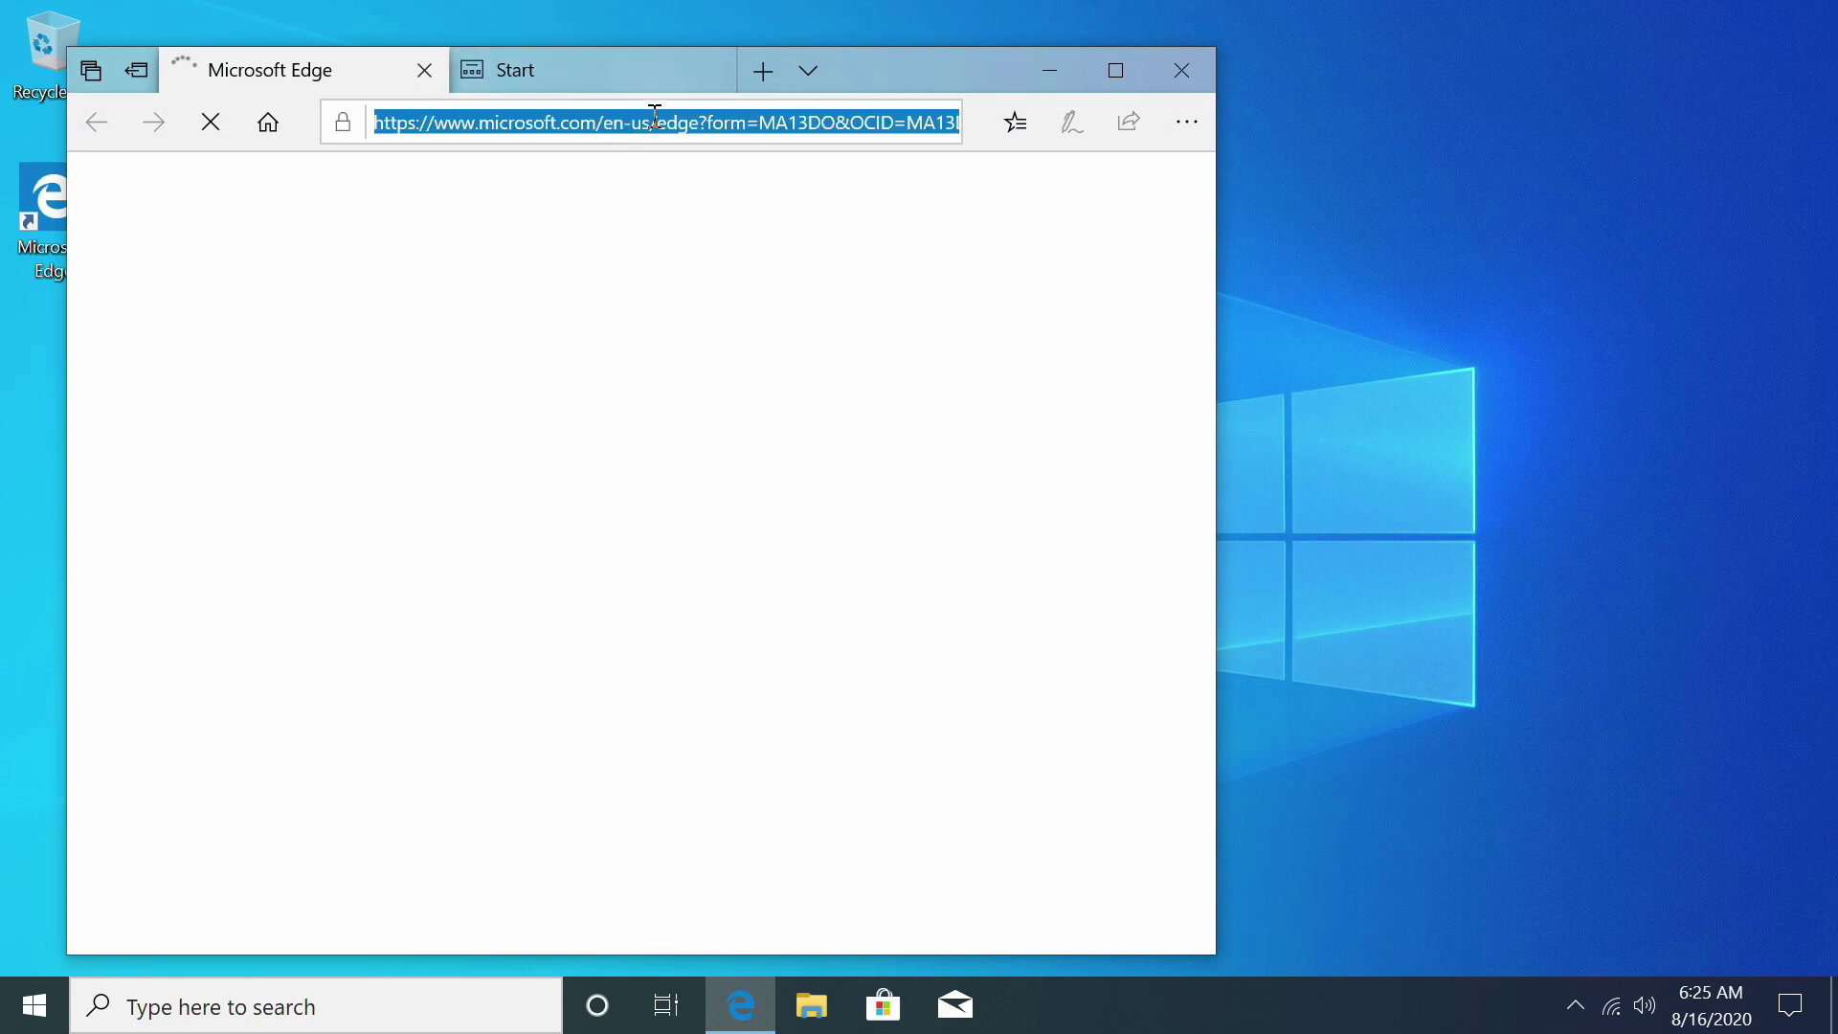
type("da")
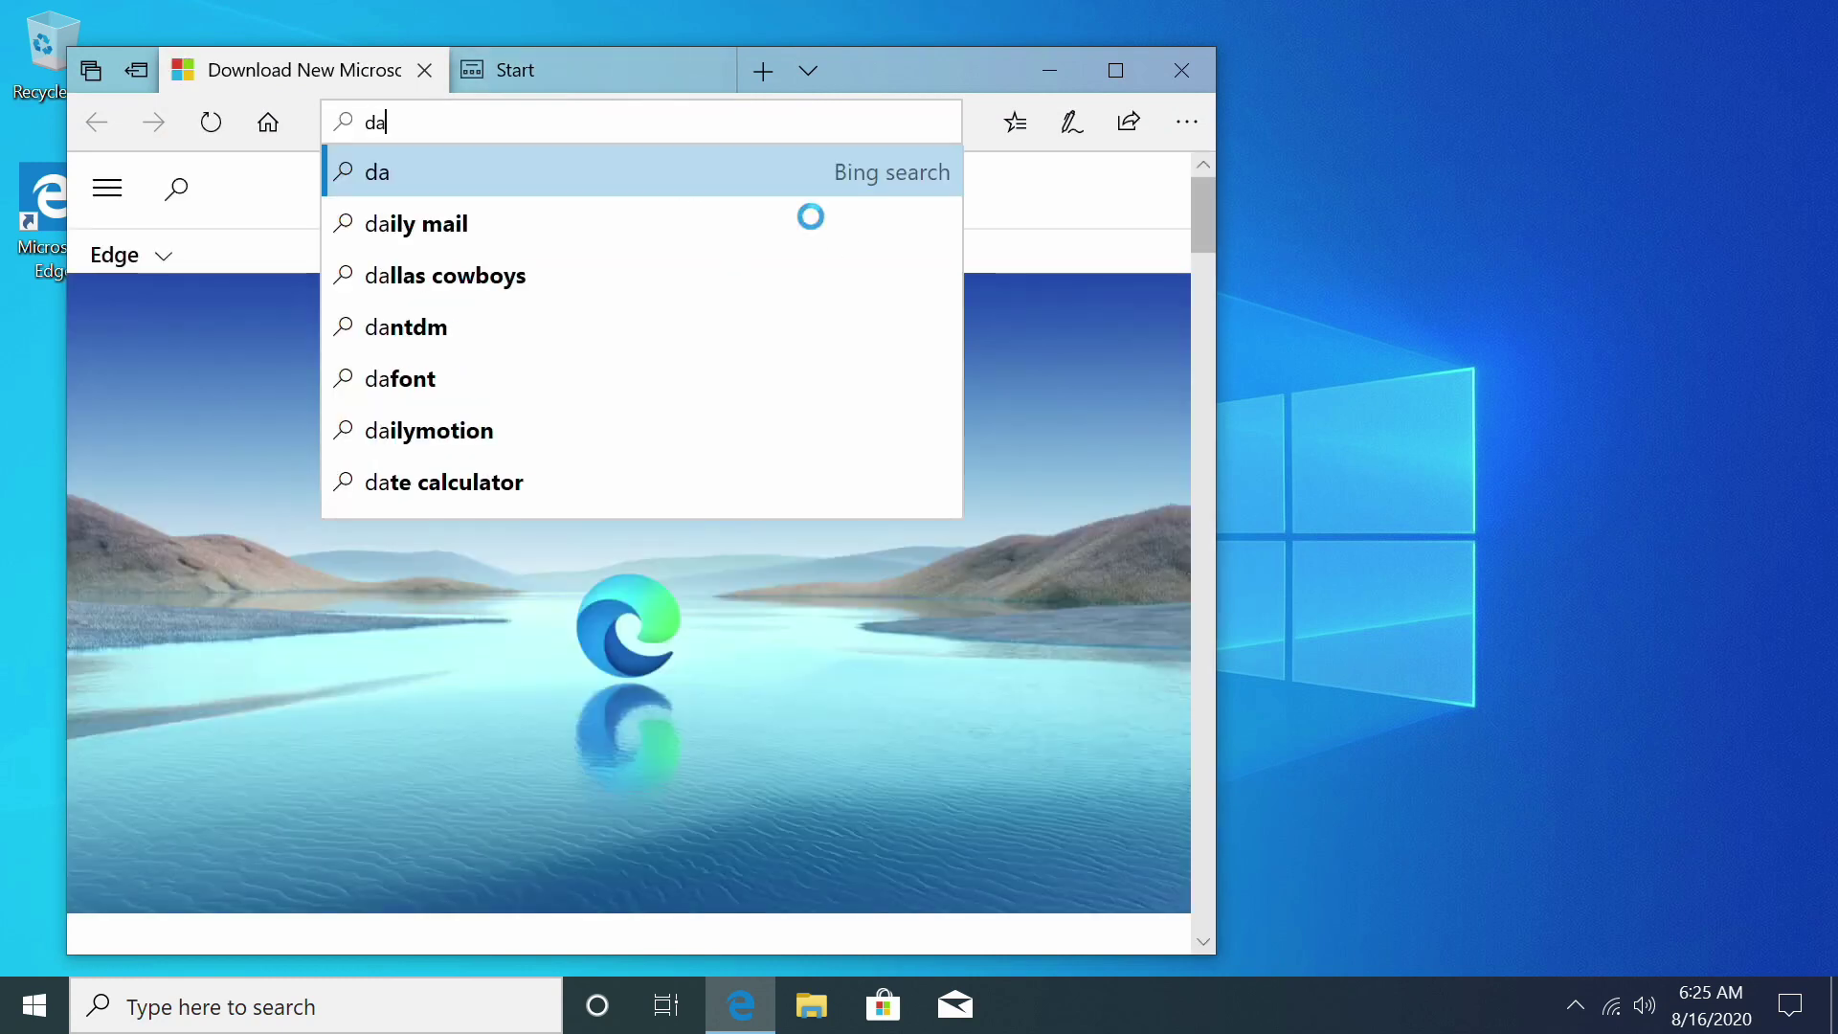
key("BackSpace")
key("BackSpace")
type("black")
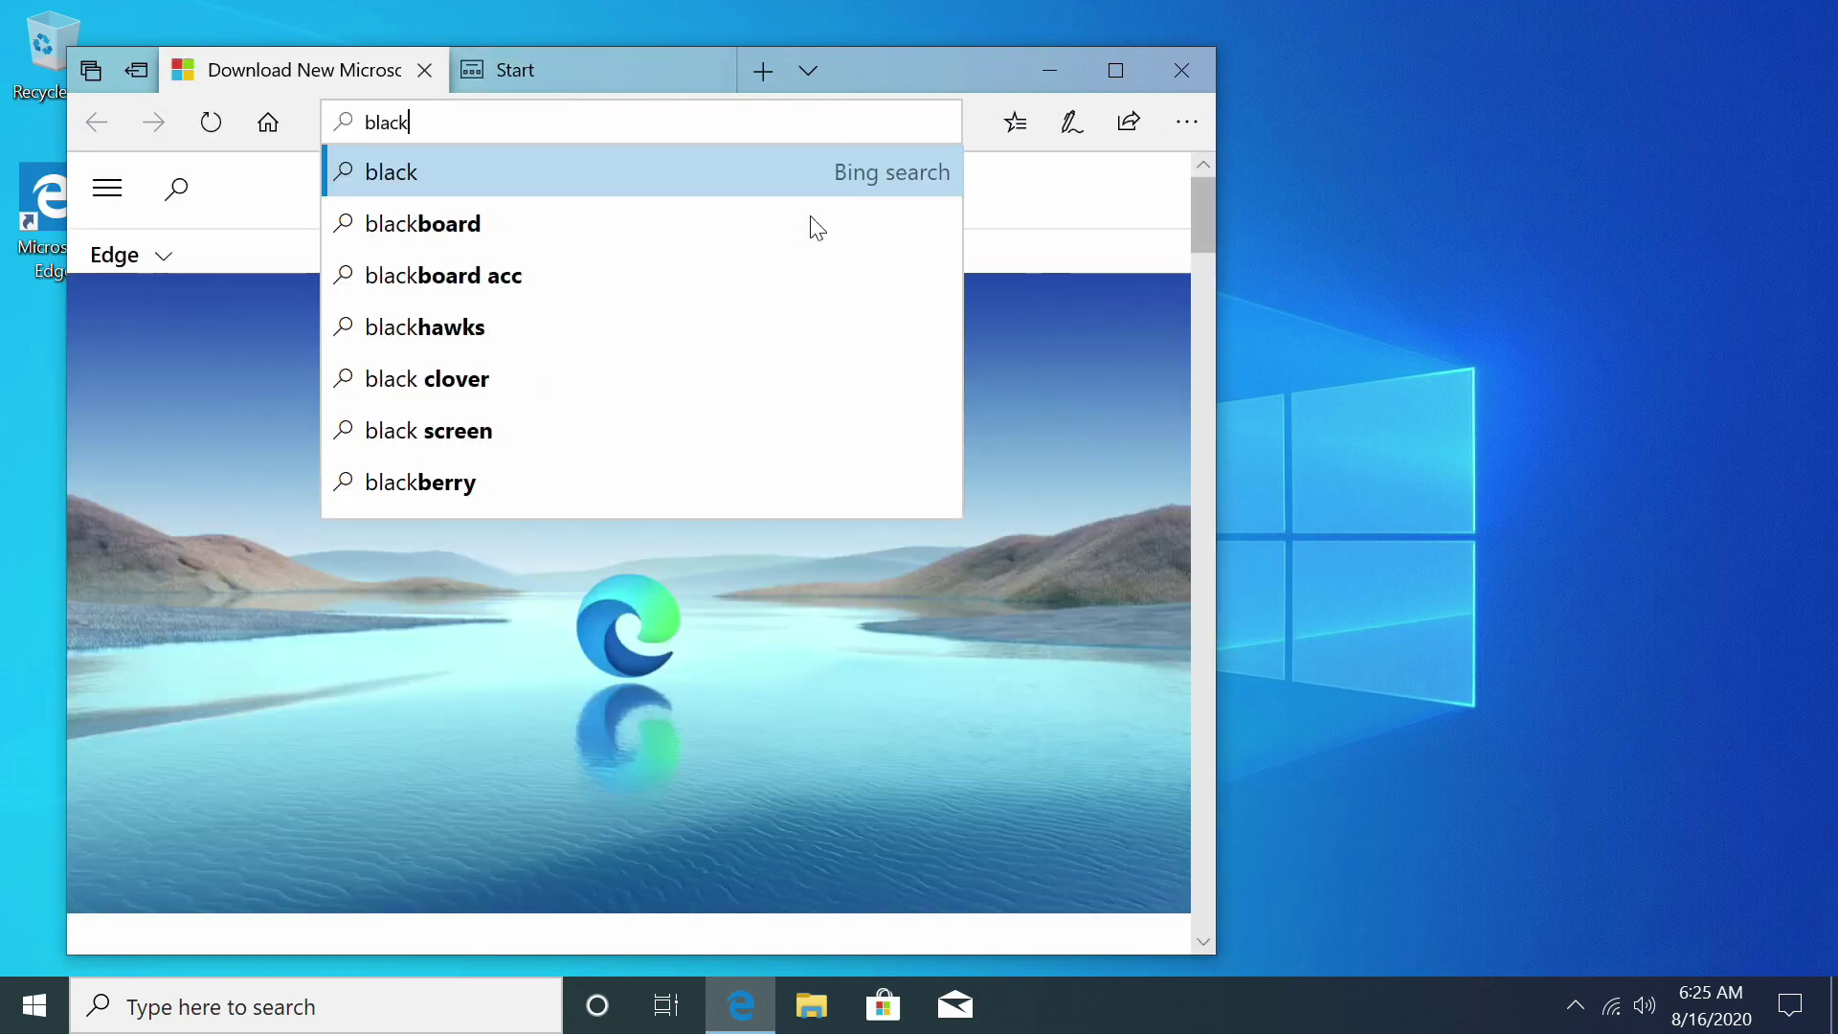
type("magicdesk")
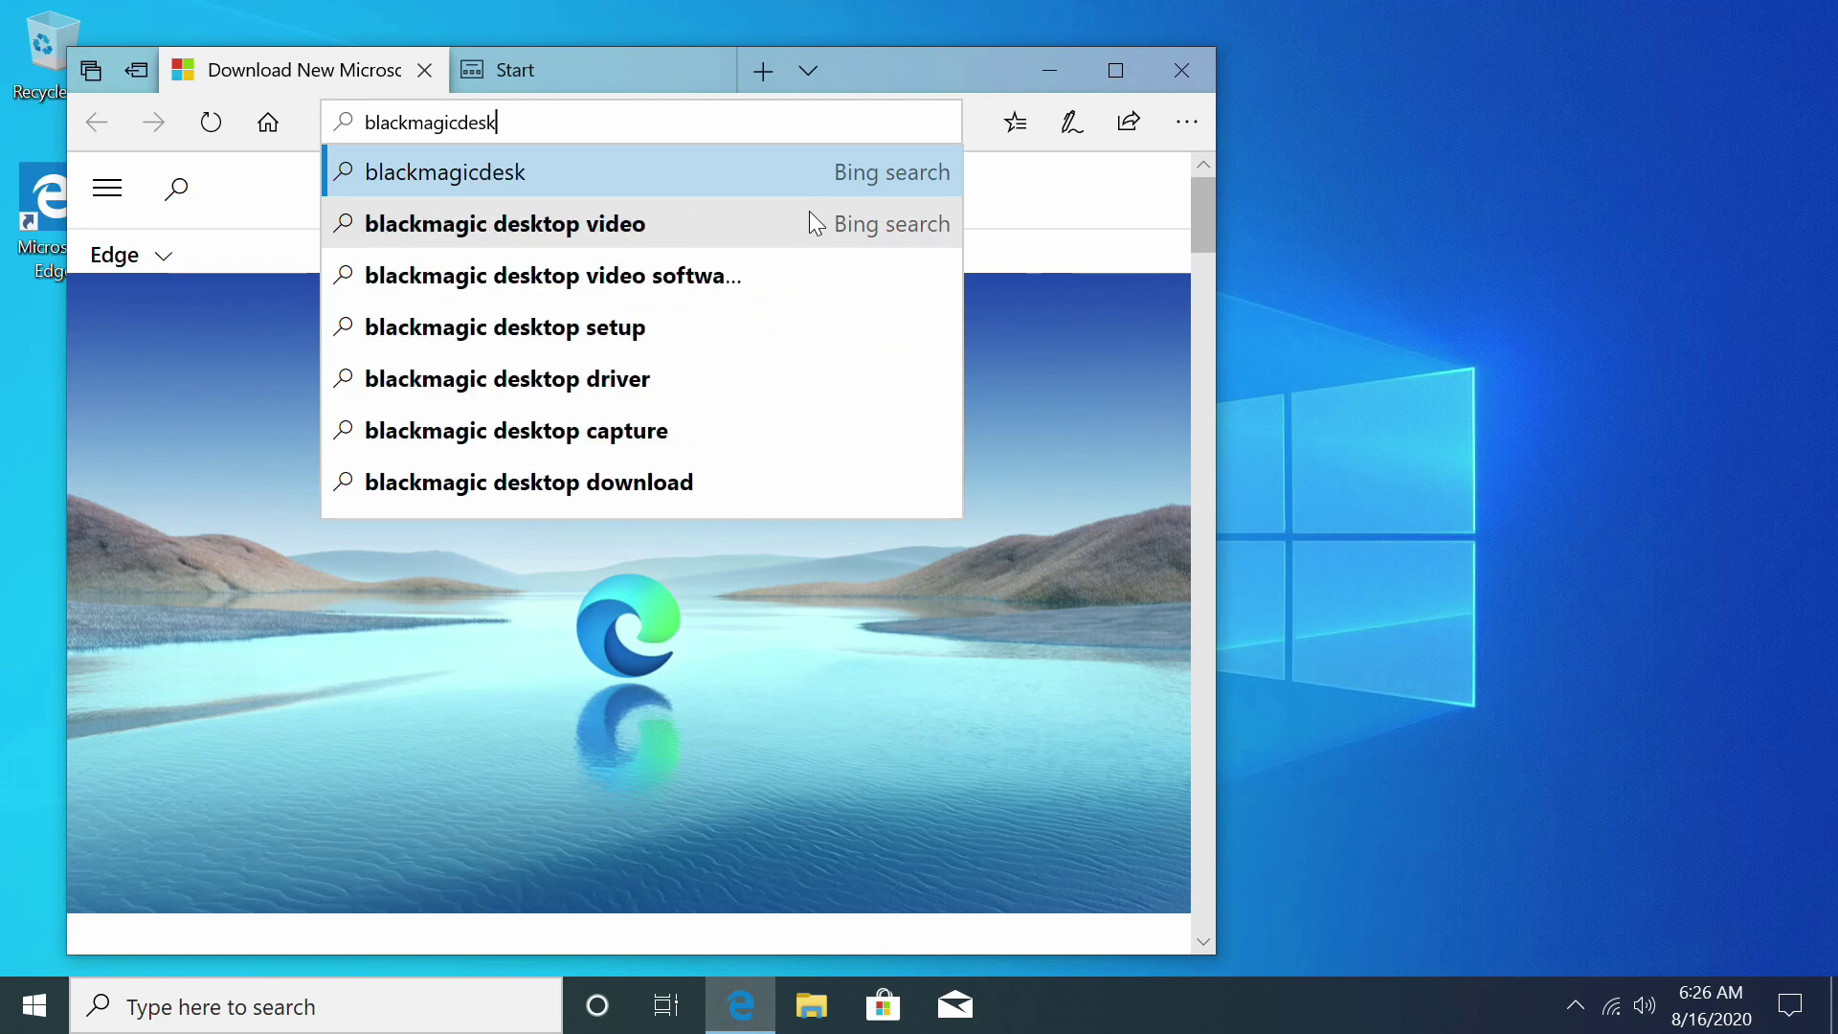
key("BackSpace")
type("ign.com/suppor")
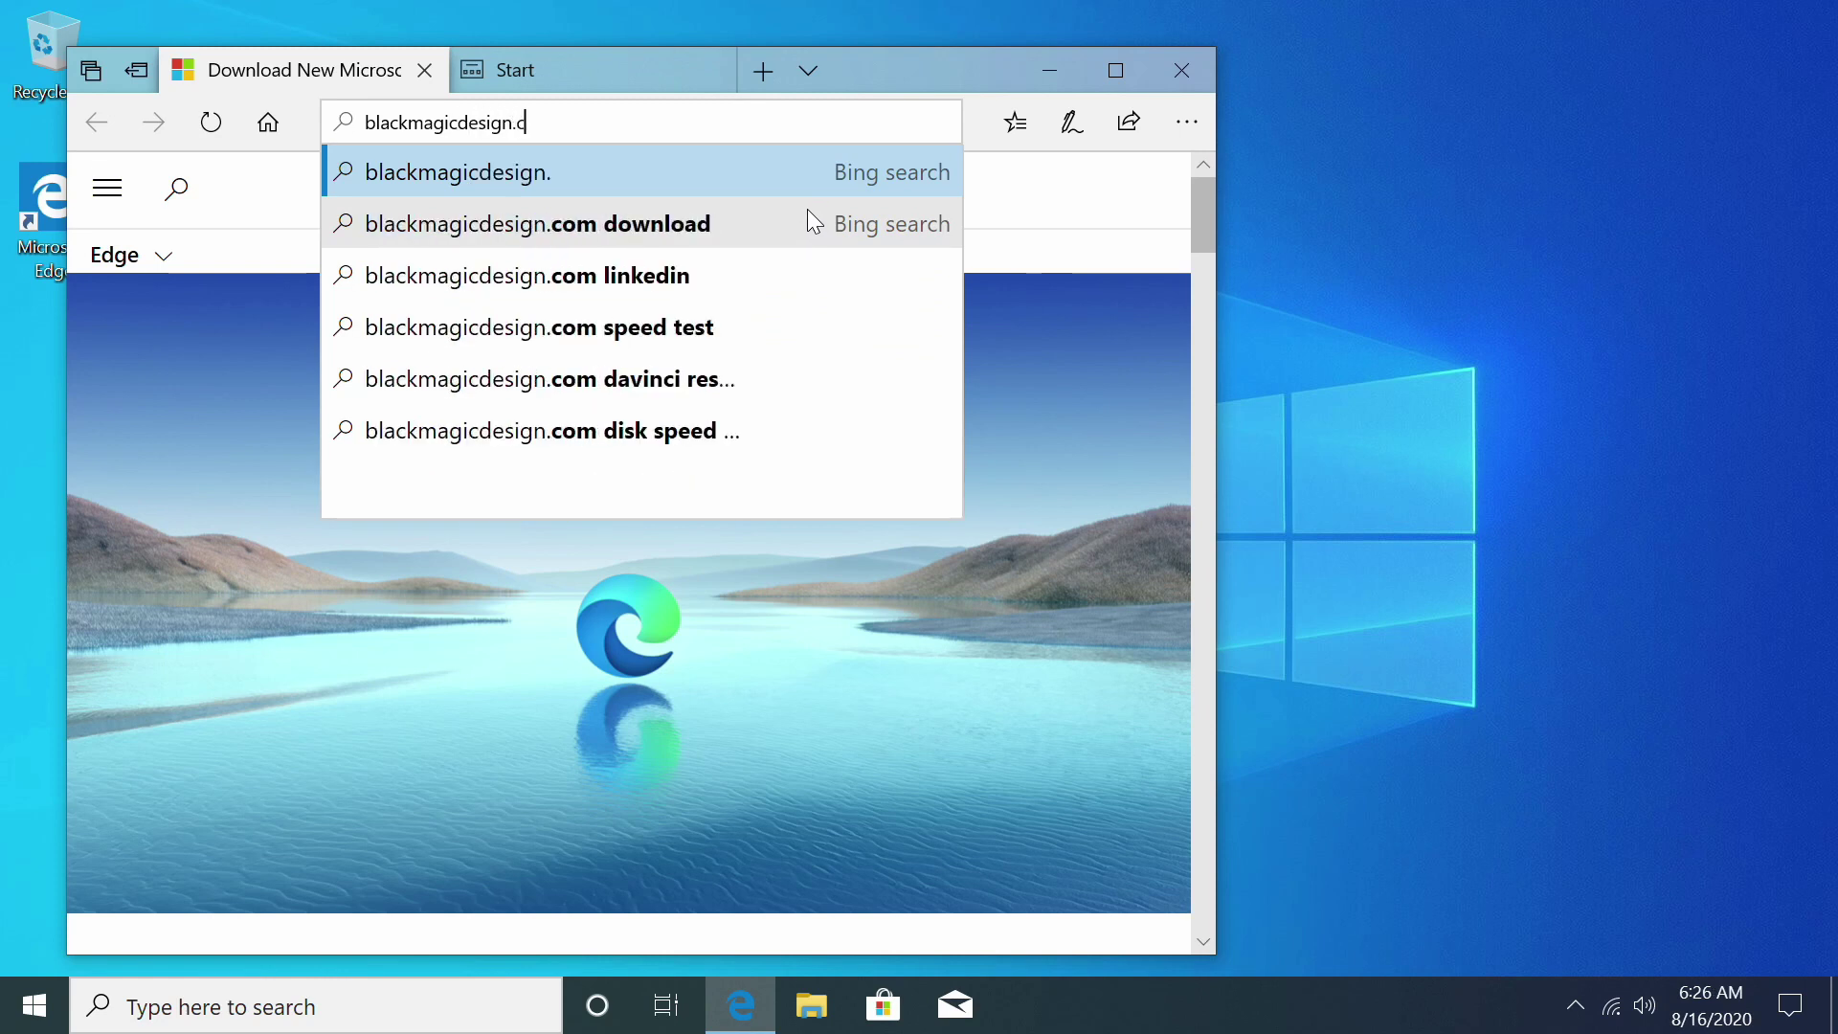
type("t")
key("Return")
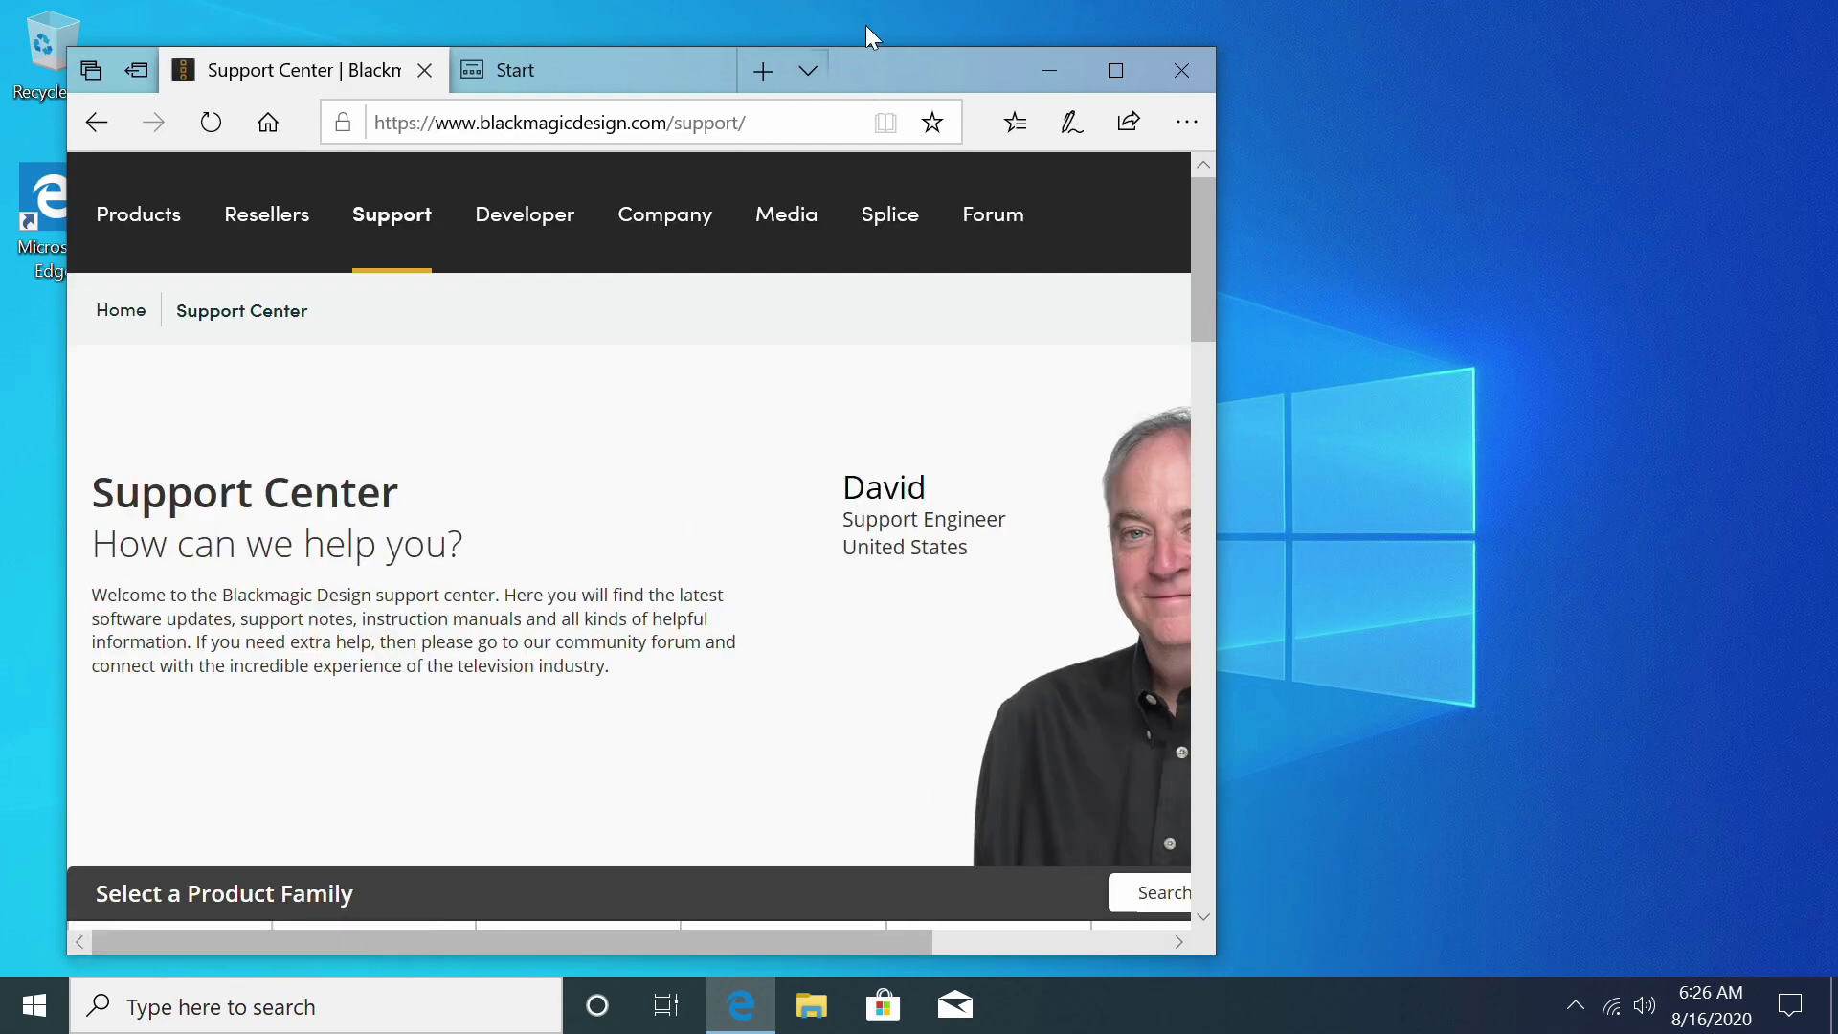
double_click(869, 62)
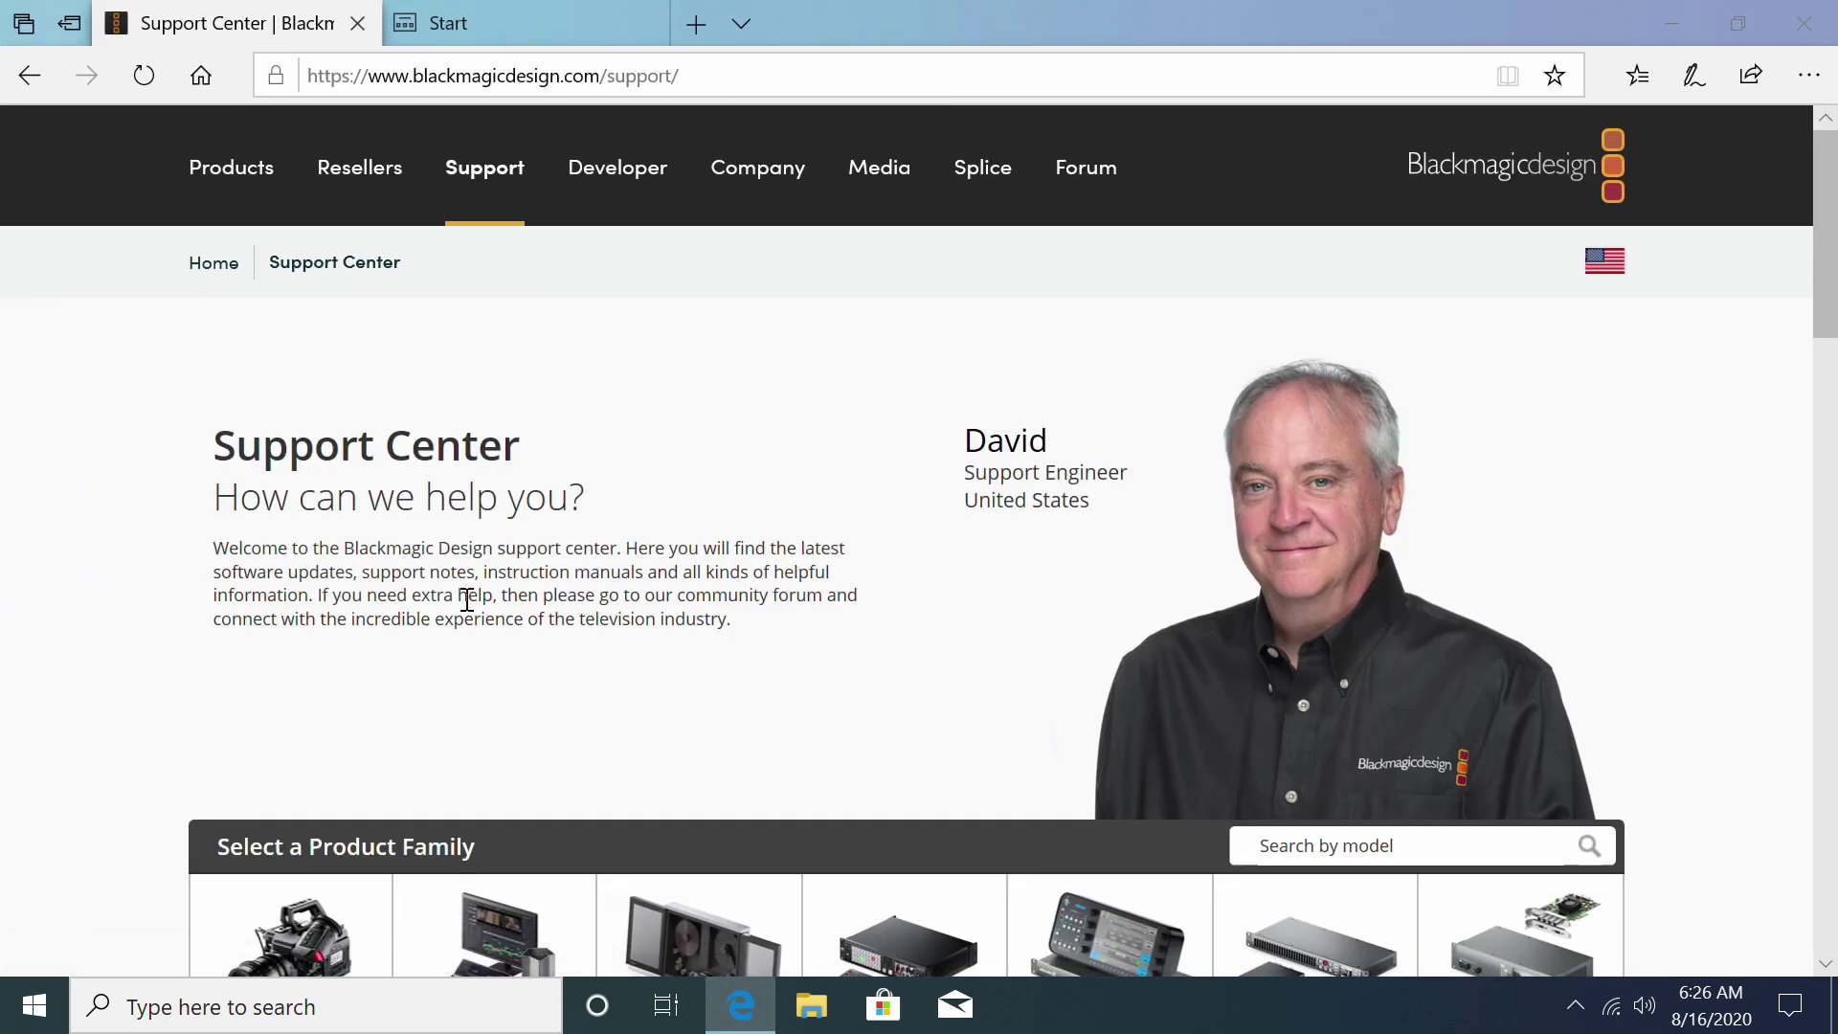
Step: Choose the DaVinci Resolve, Fusion and Blackmagic eGPU support family and scroll to its latest downloads
scroll(450, 574, "down", 5)
scroll(443, 555, "up", 3)
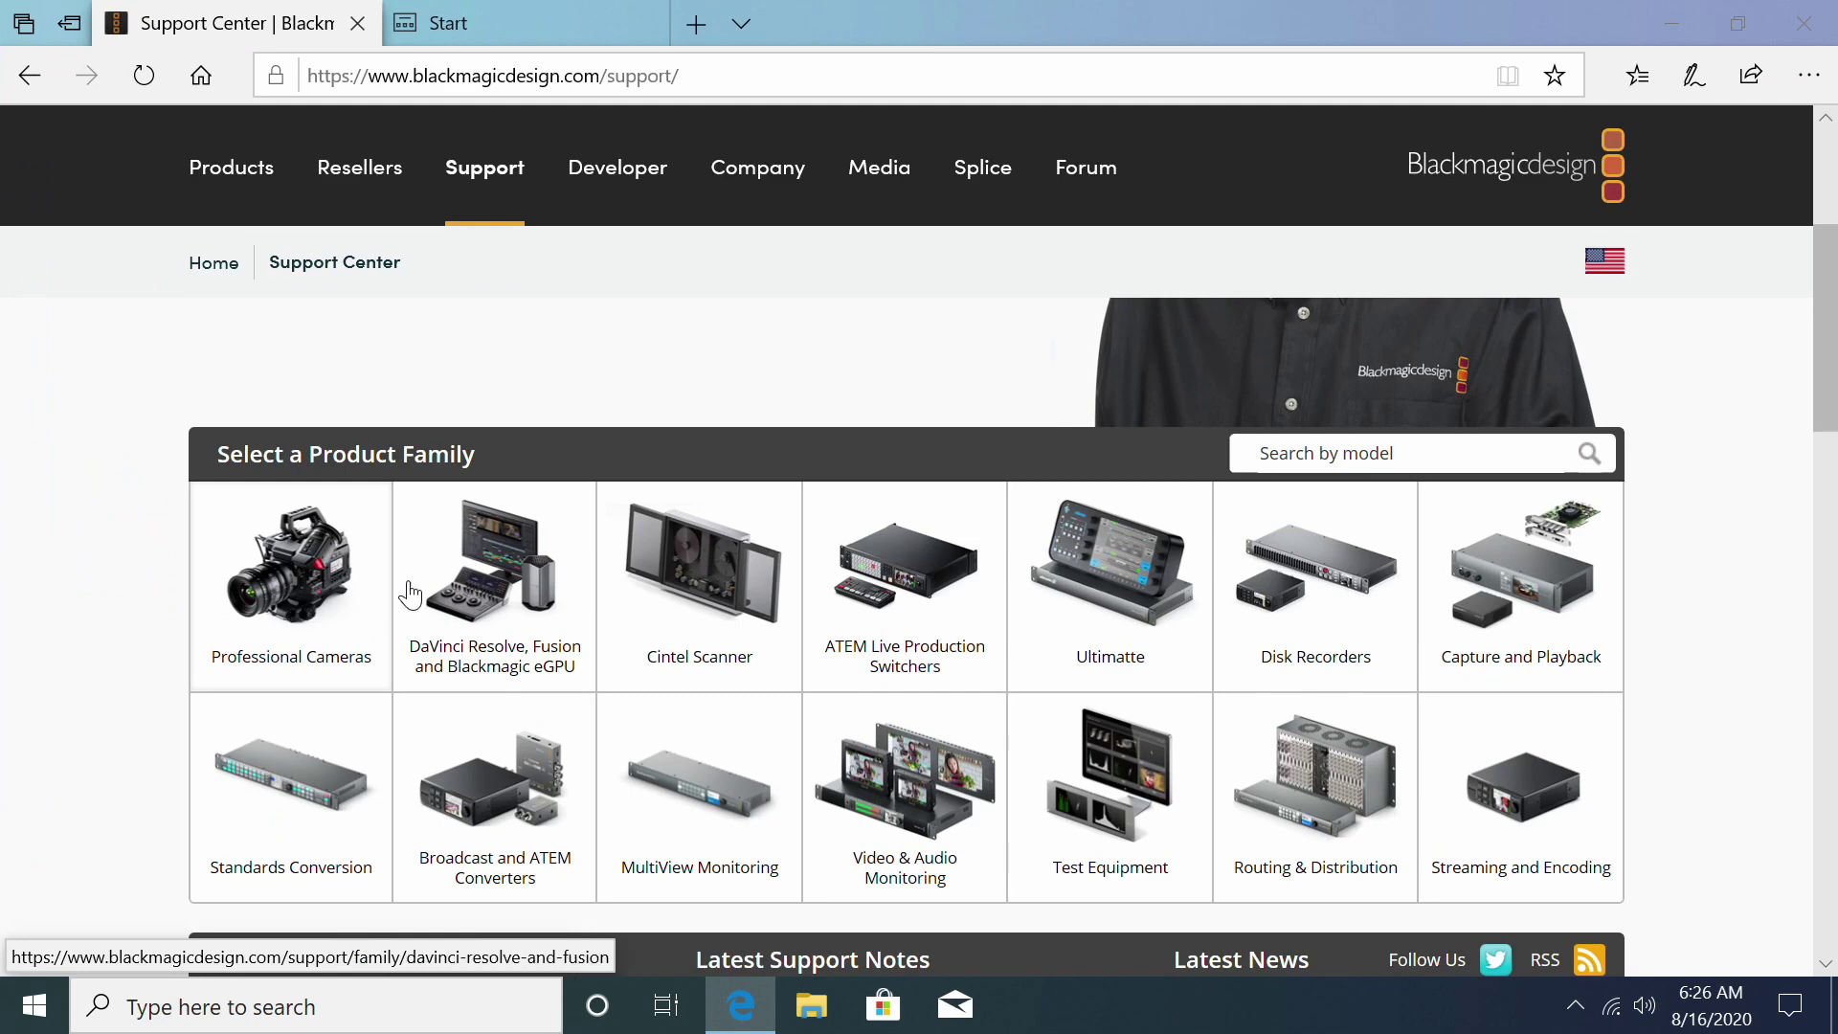
left_click(565, 687)
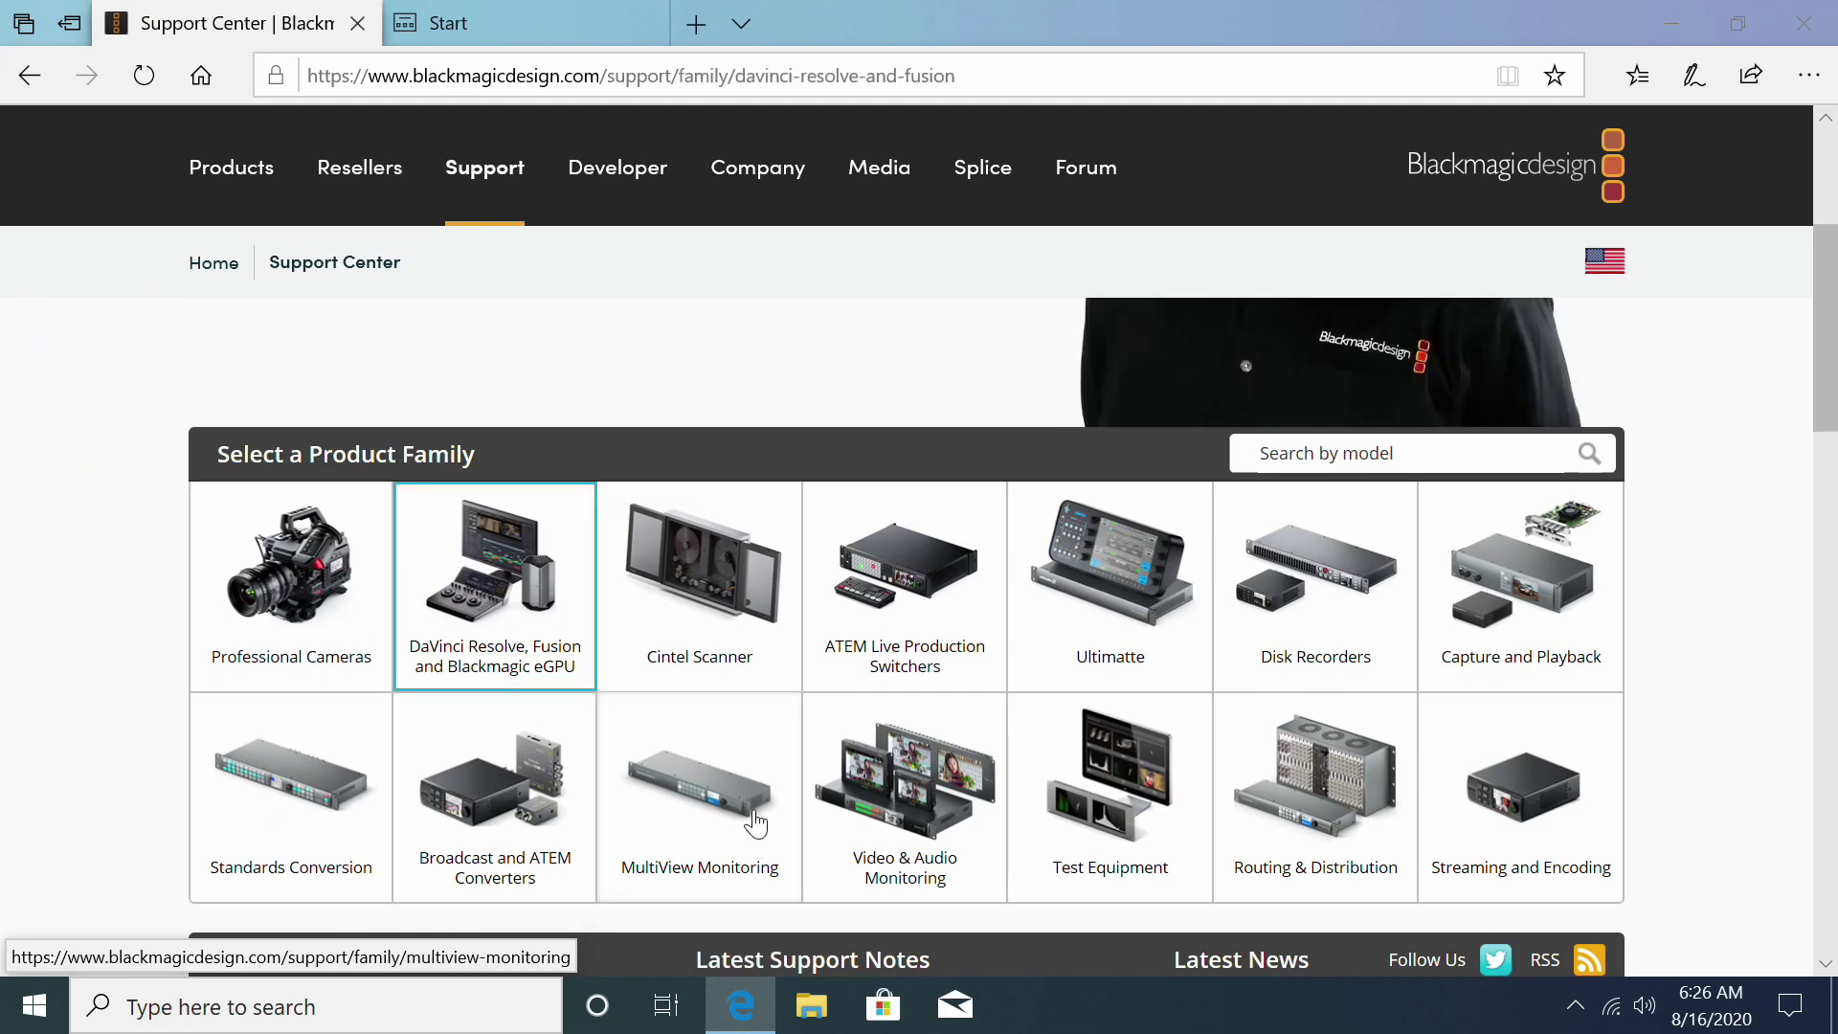
scroll(261, 673, "down", 4)
scroll(478, 821, "down", 3)
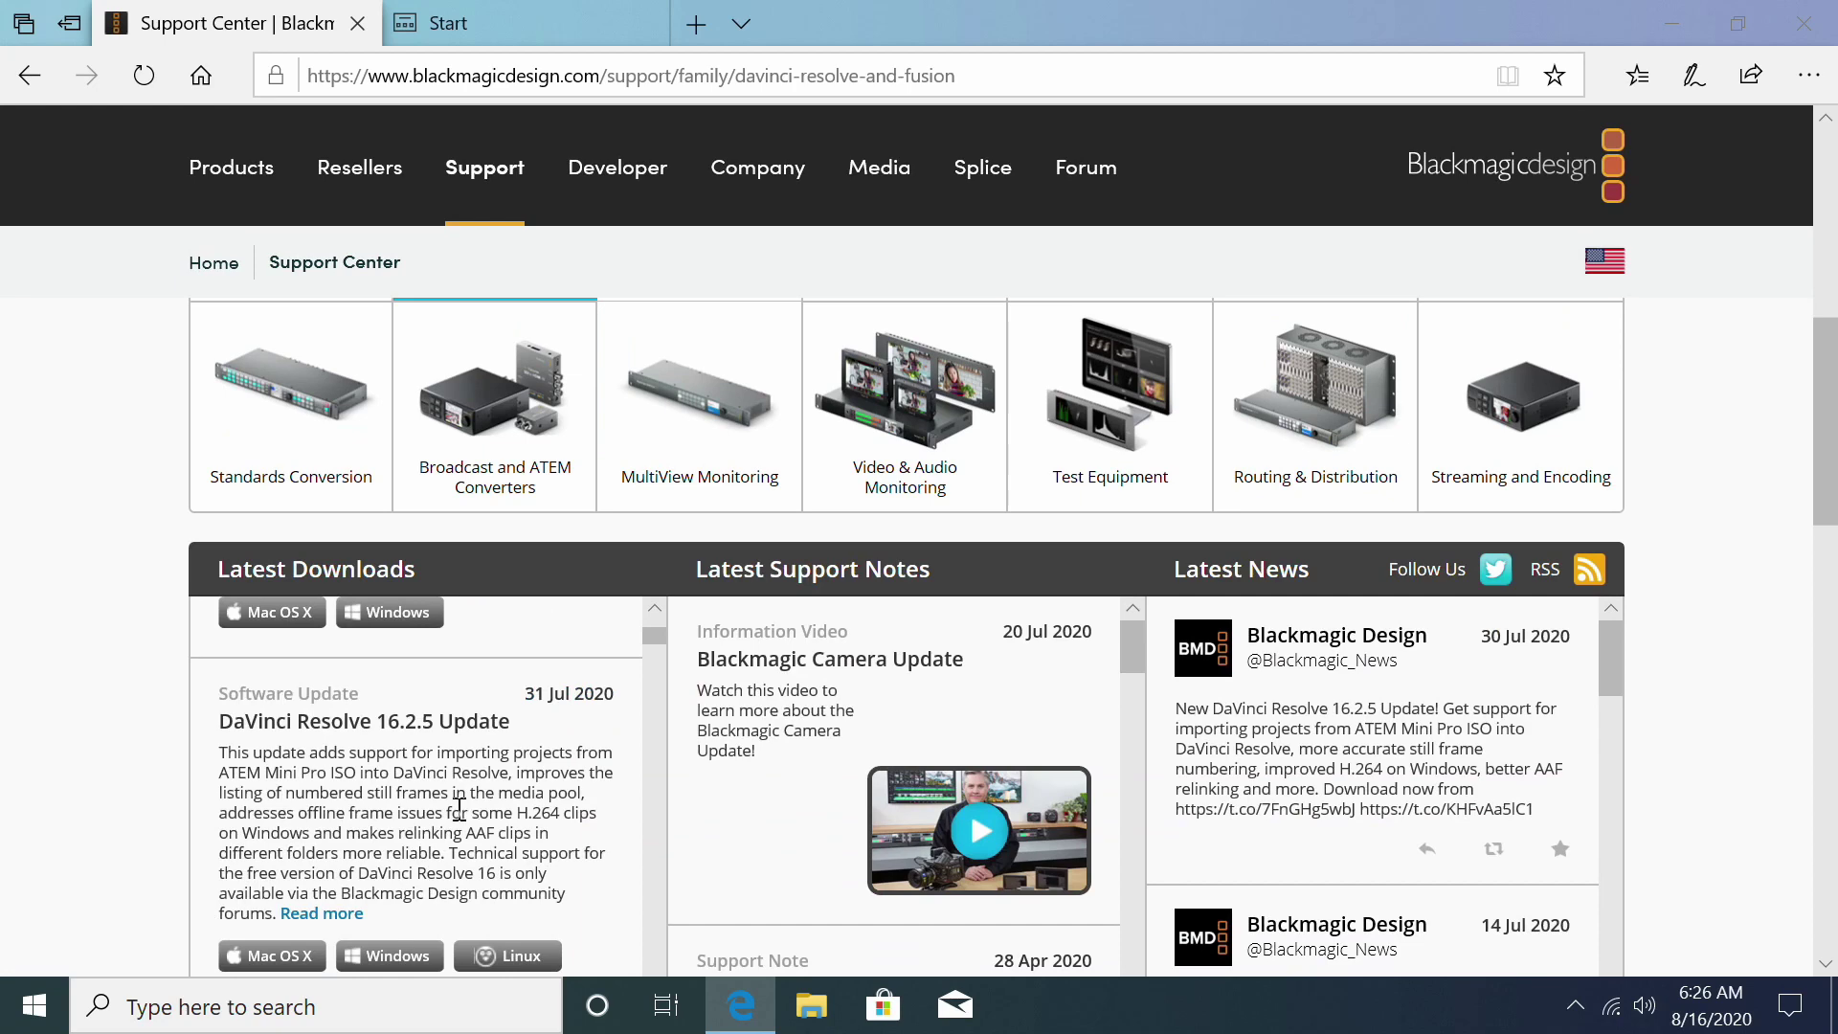
scroll(458, 814, "down", 4)
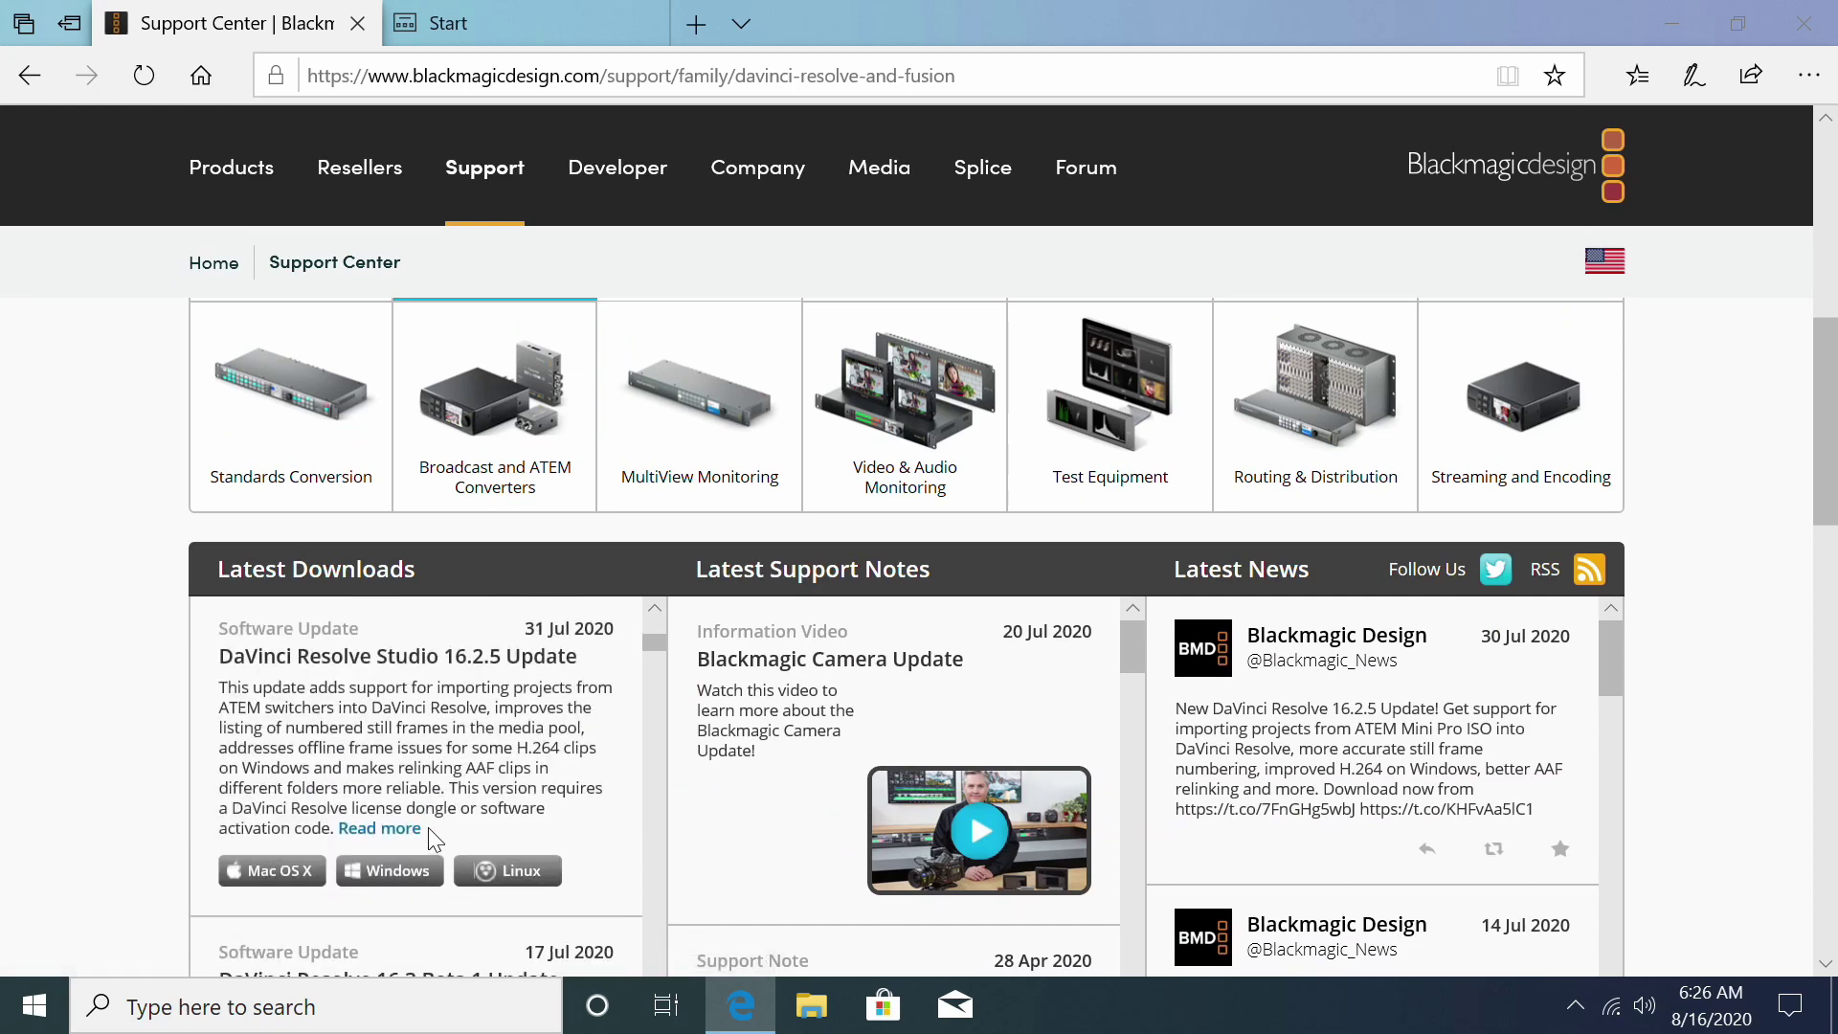
Step: Download DaVinci_Resolve_Studio_16.2.5_Windows.zip without registering, then switch to the Start tab
left_click(387, 872)
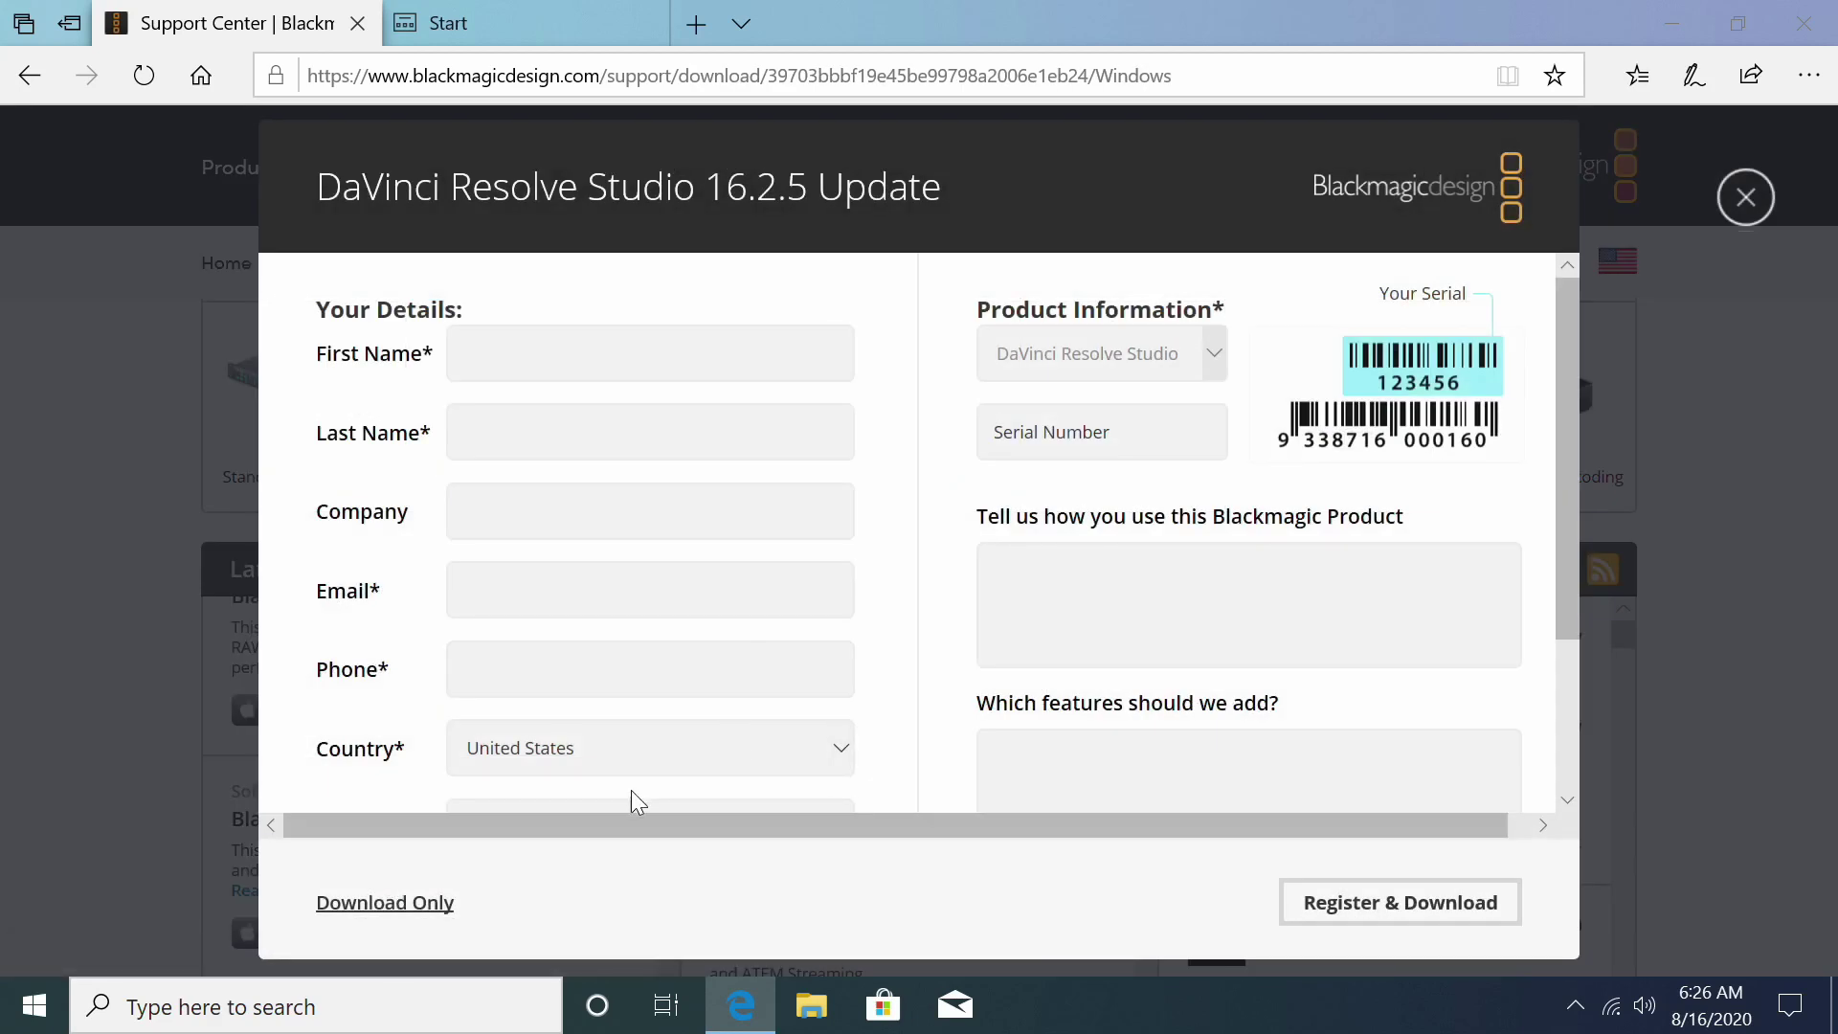
left_click(385, 903)
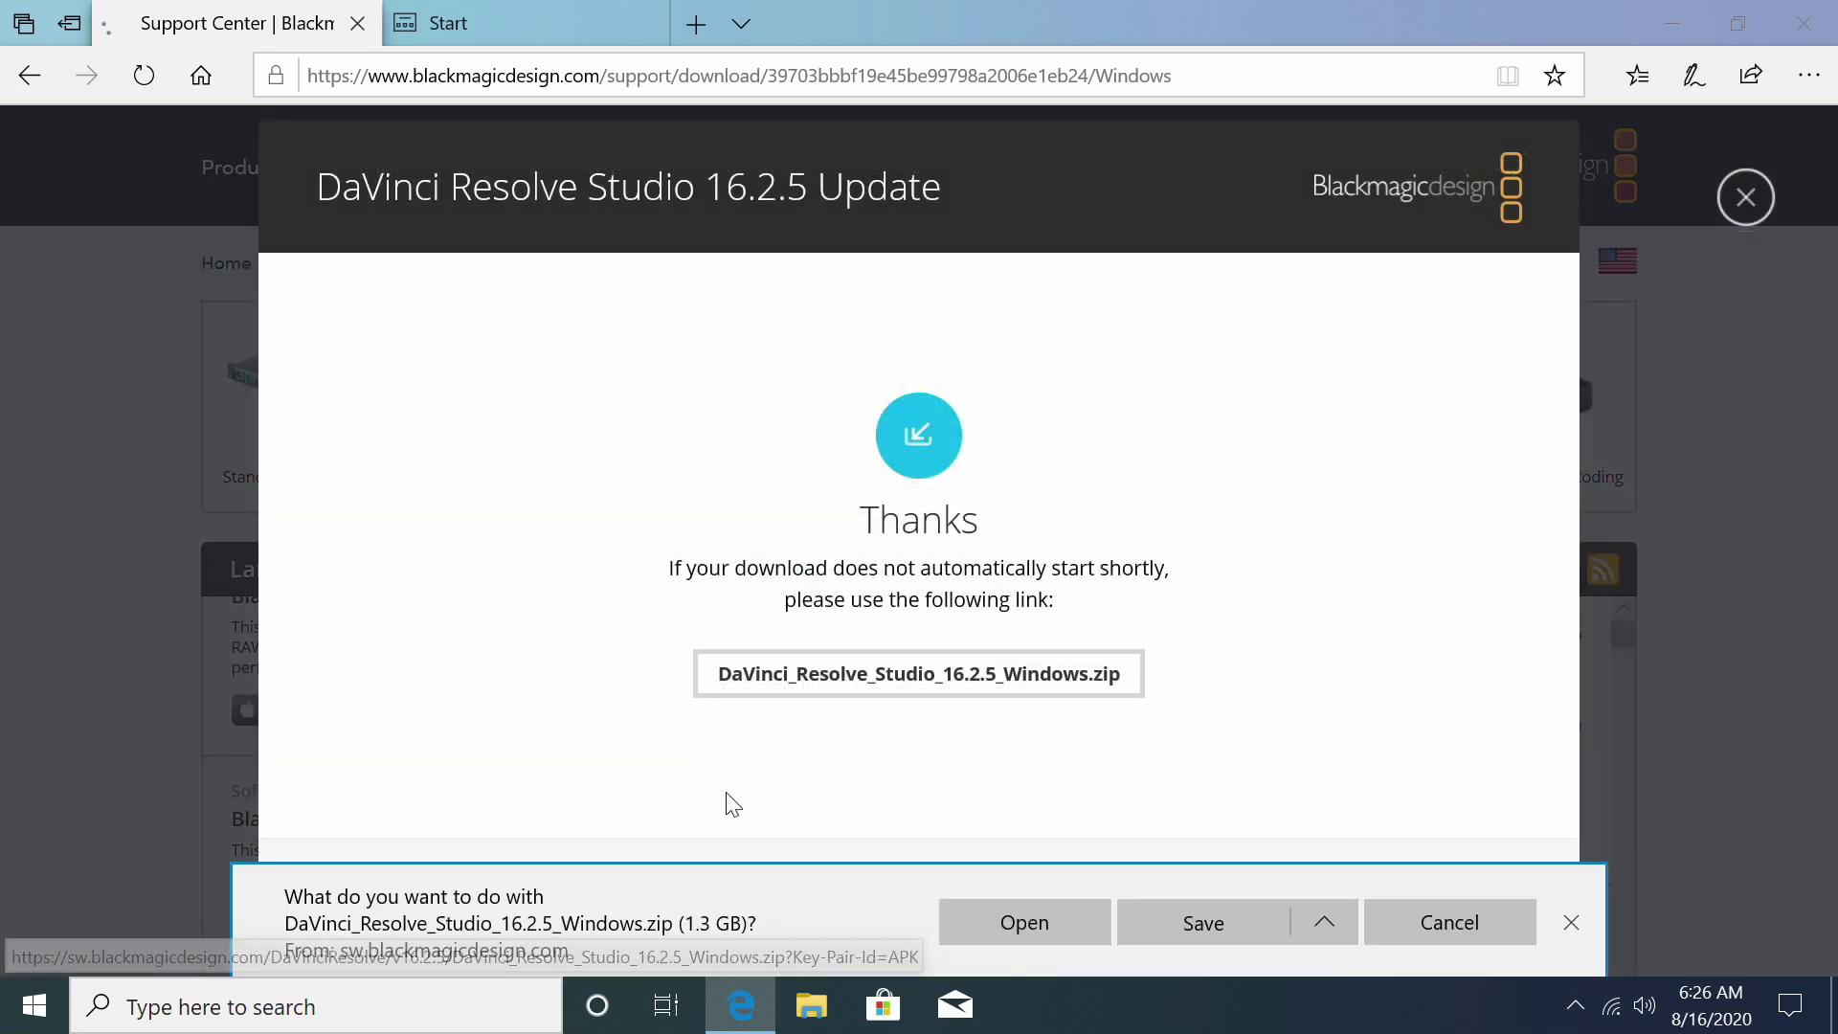
left_click(1214, 910)
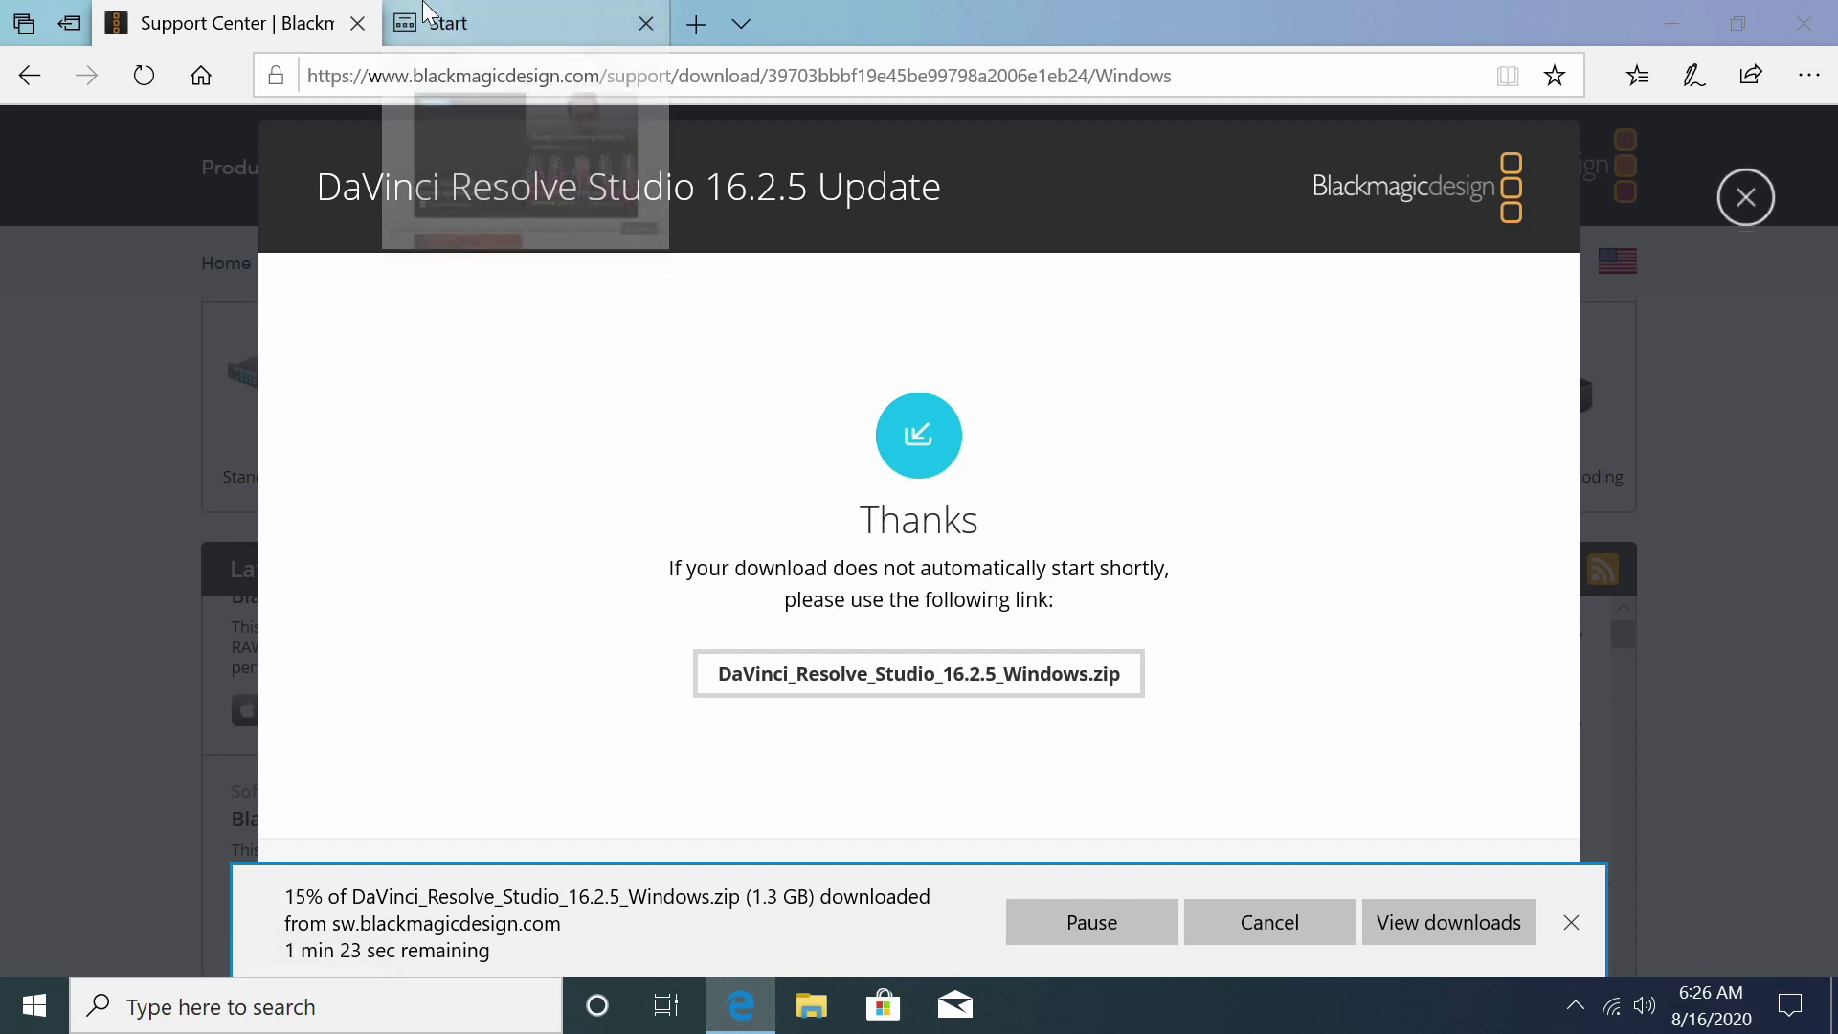
left_click(426, 12)
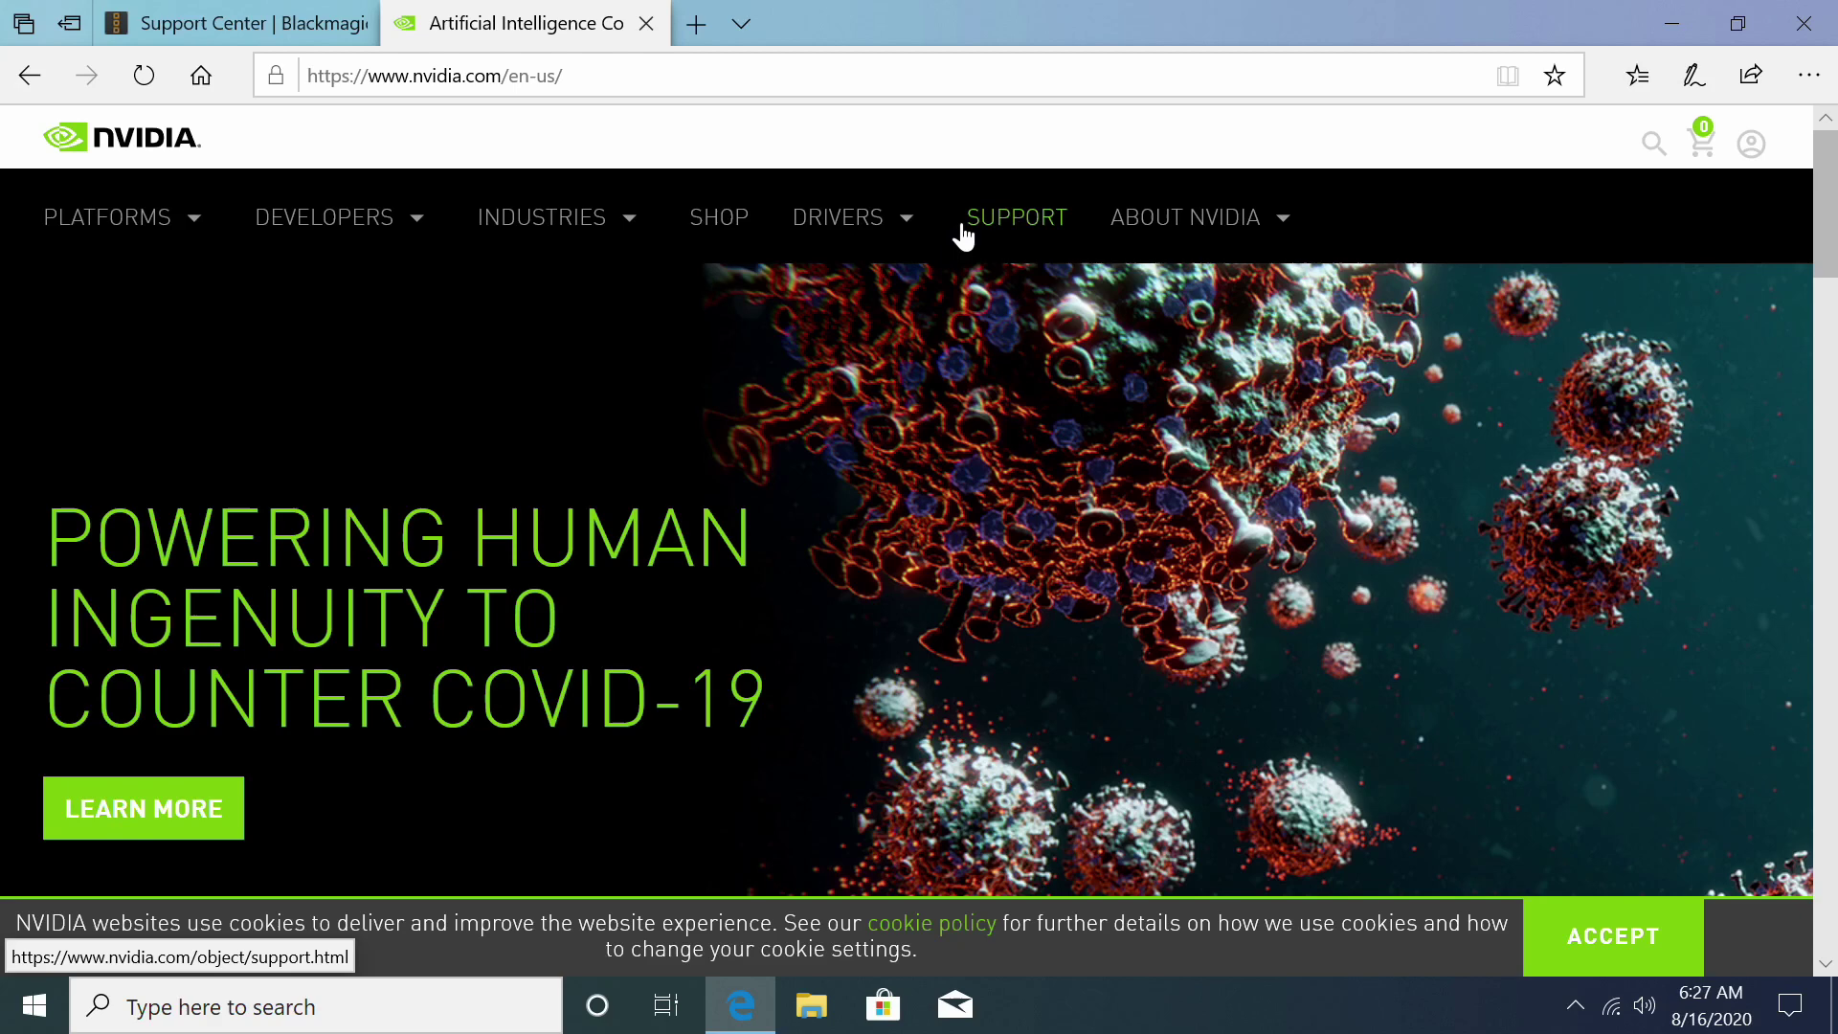
Step: Go to NVIDIA's official GeForce drivers page
mouse_move(841, 225)
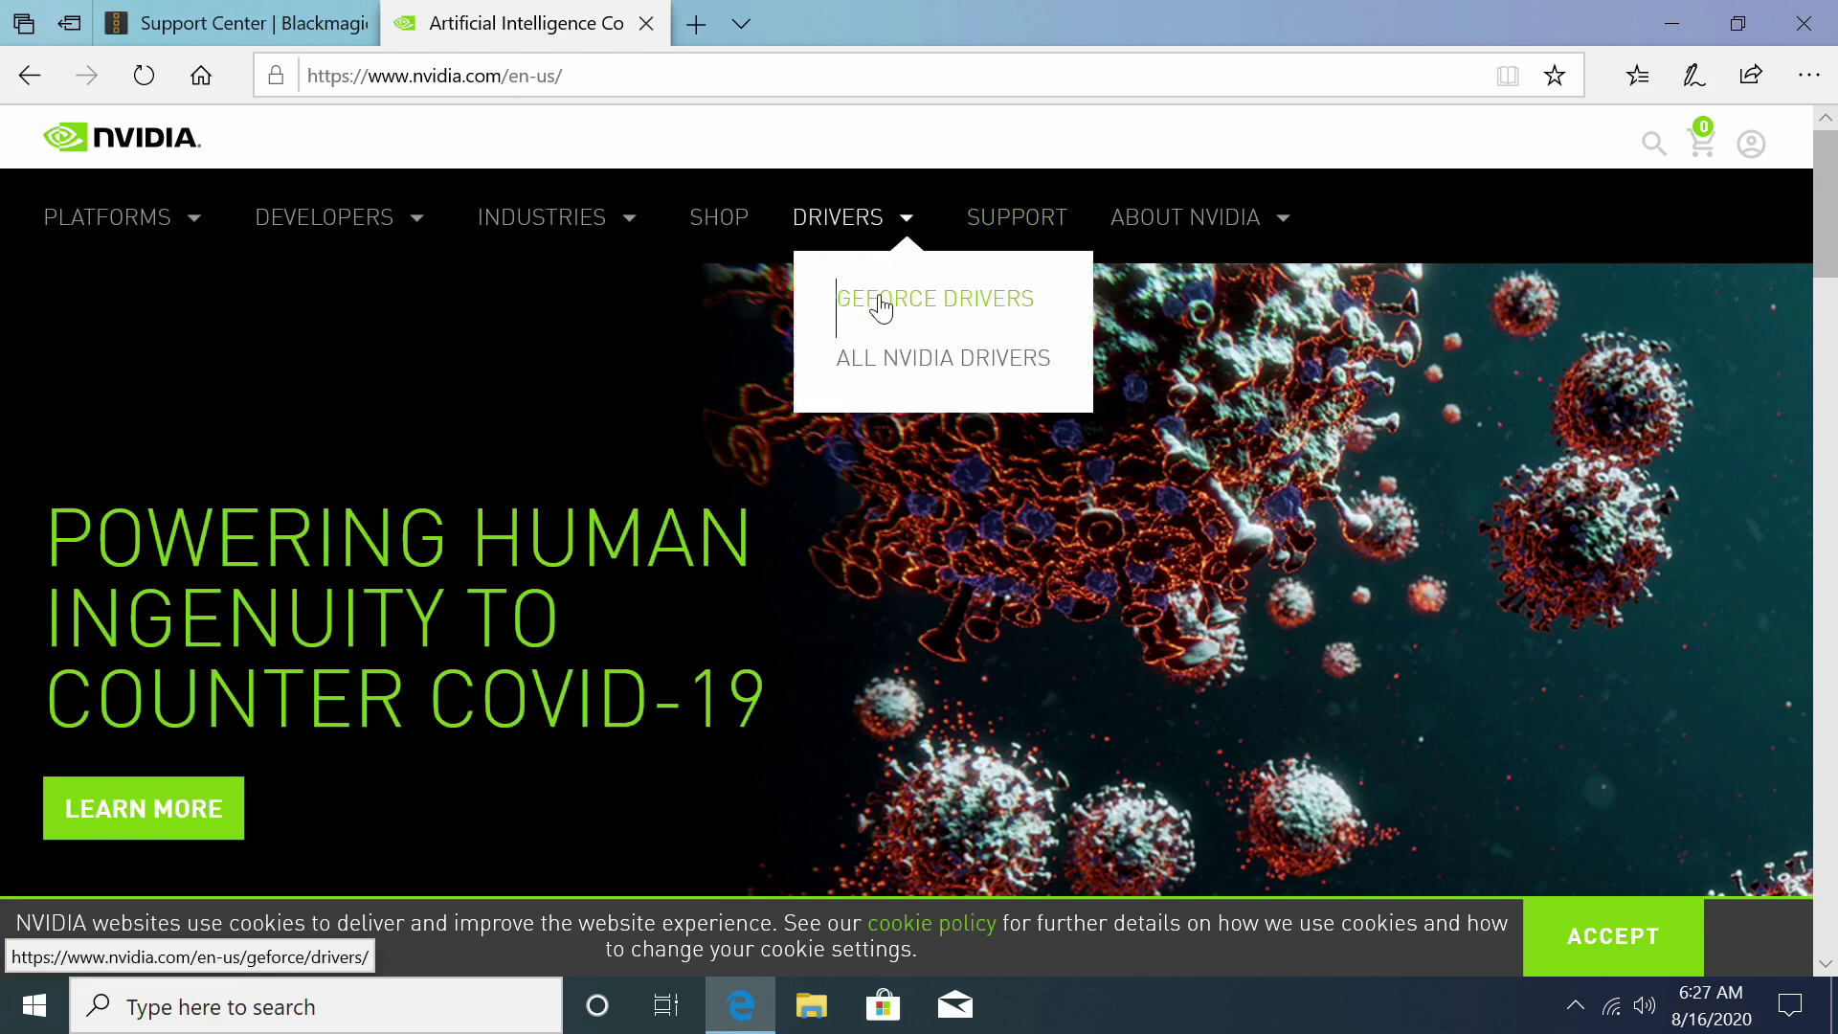
left_click(975, 383)
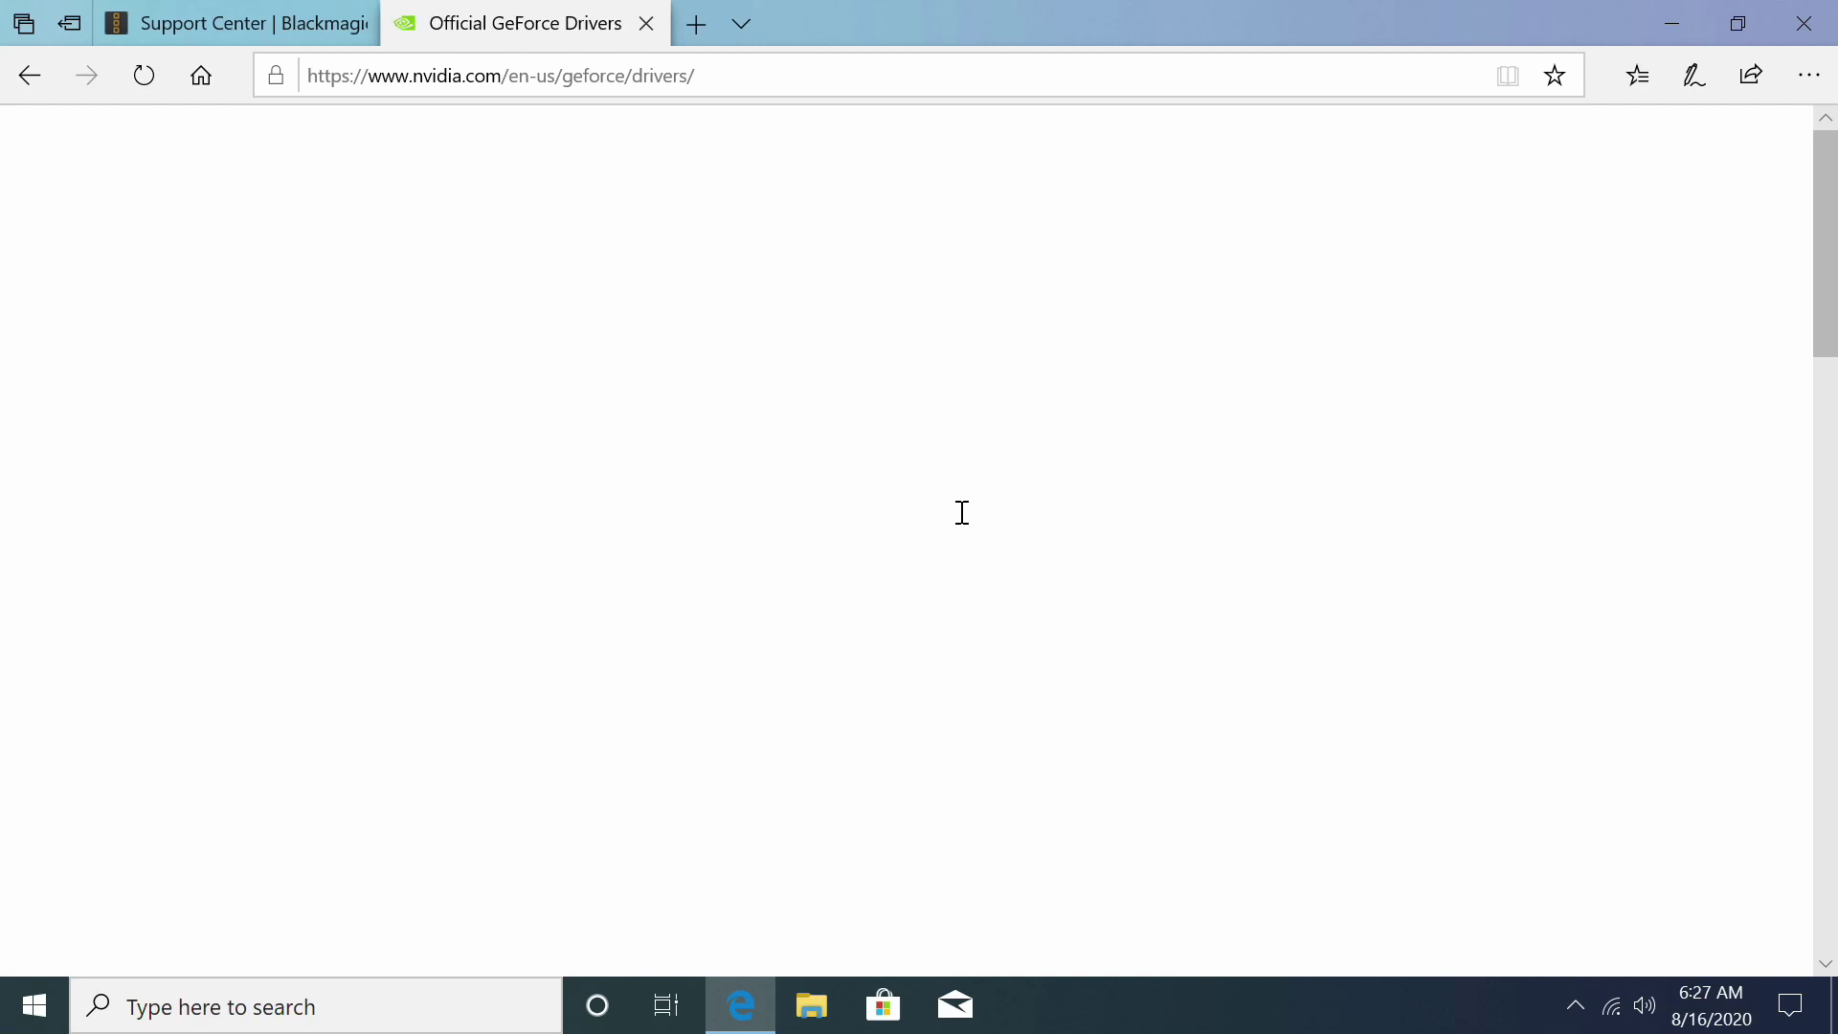
scroll(961, 512, "down", 1)
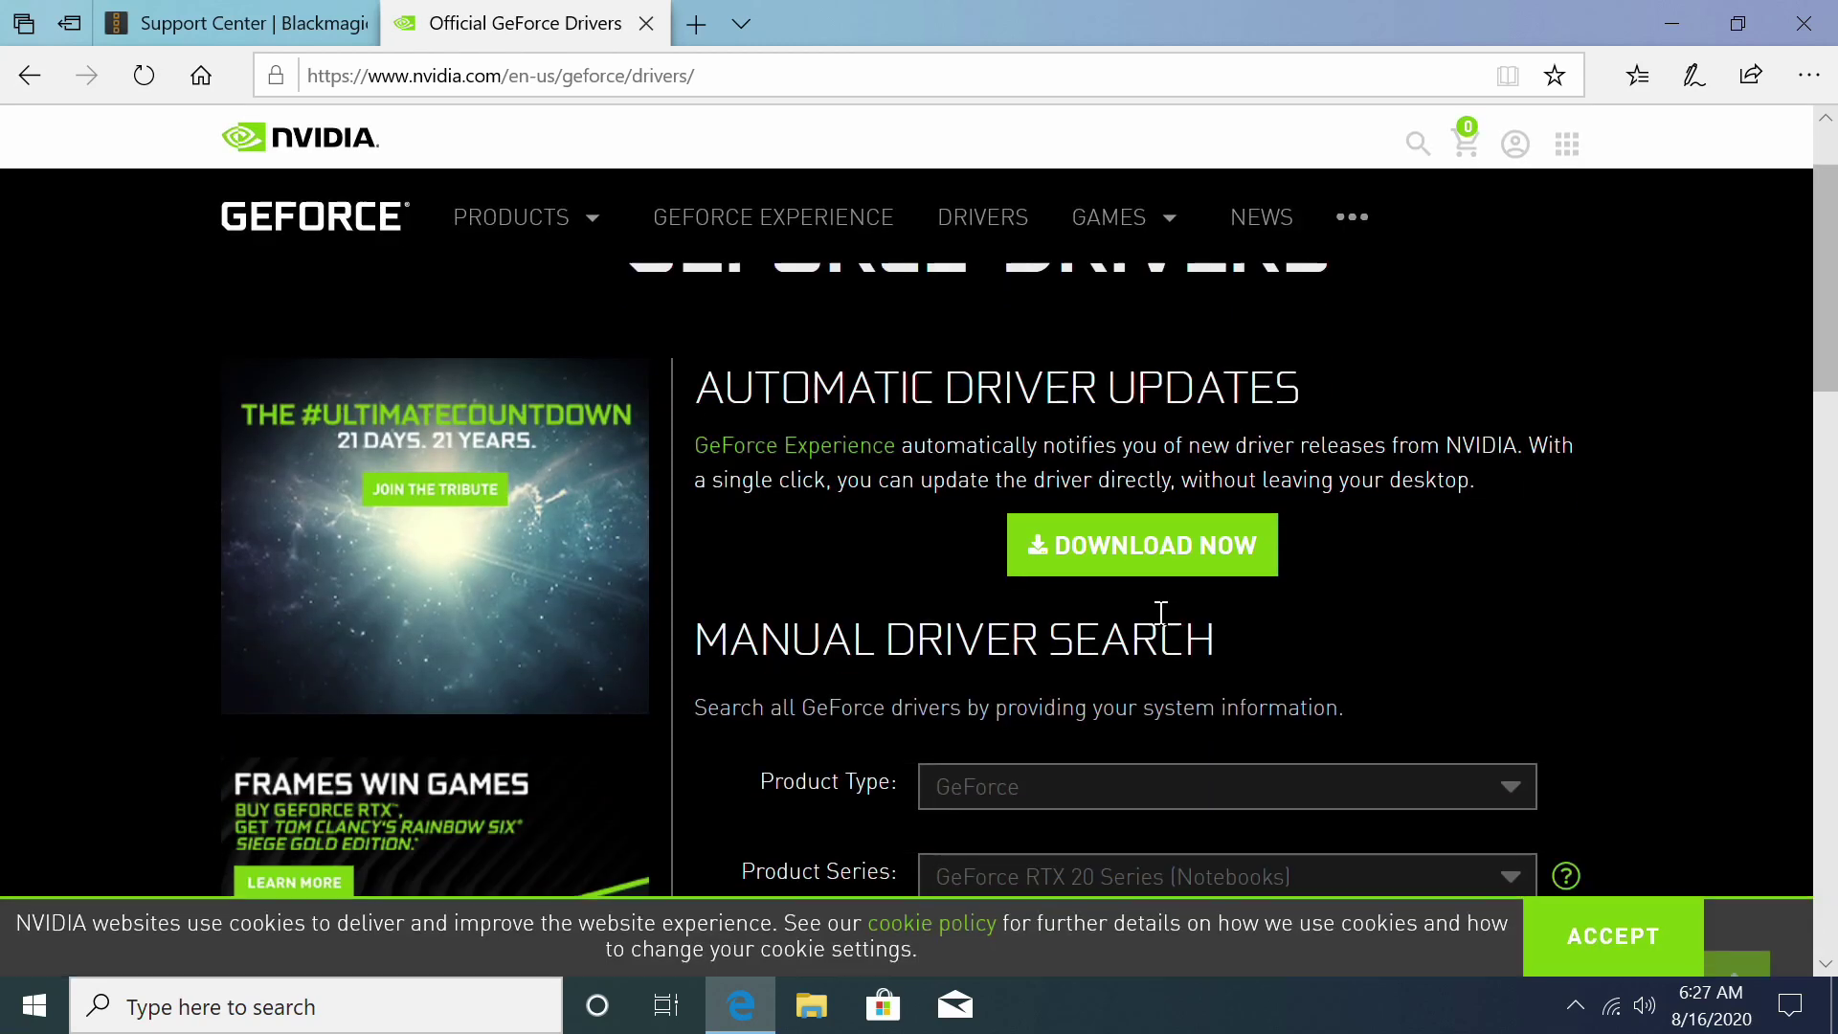
Step: Download and save GeForce_Experience_v3.20.4.14.exe, then dismiss the download bar
left_click(1145, 545)
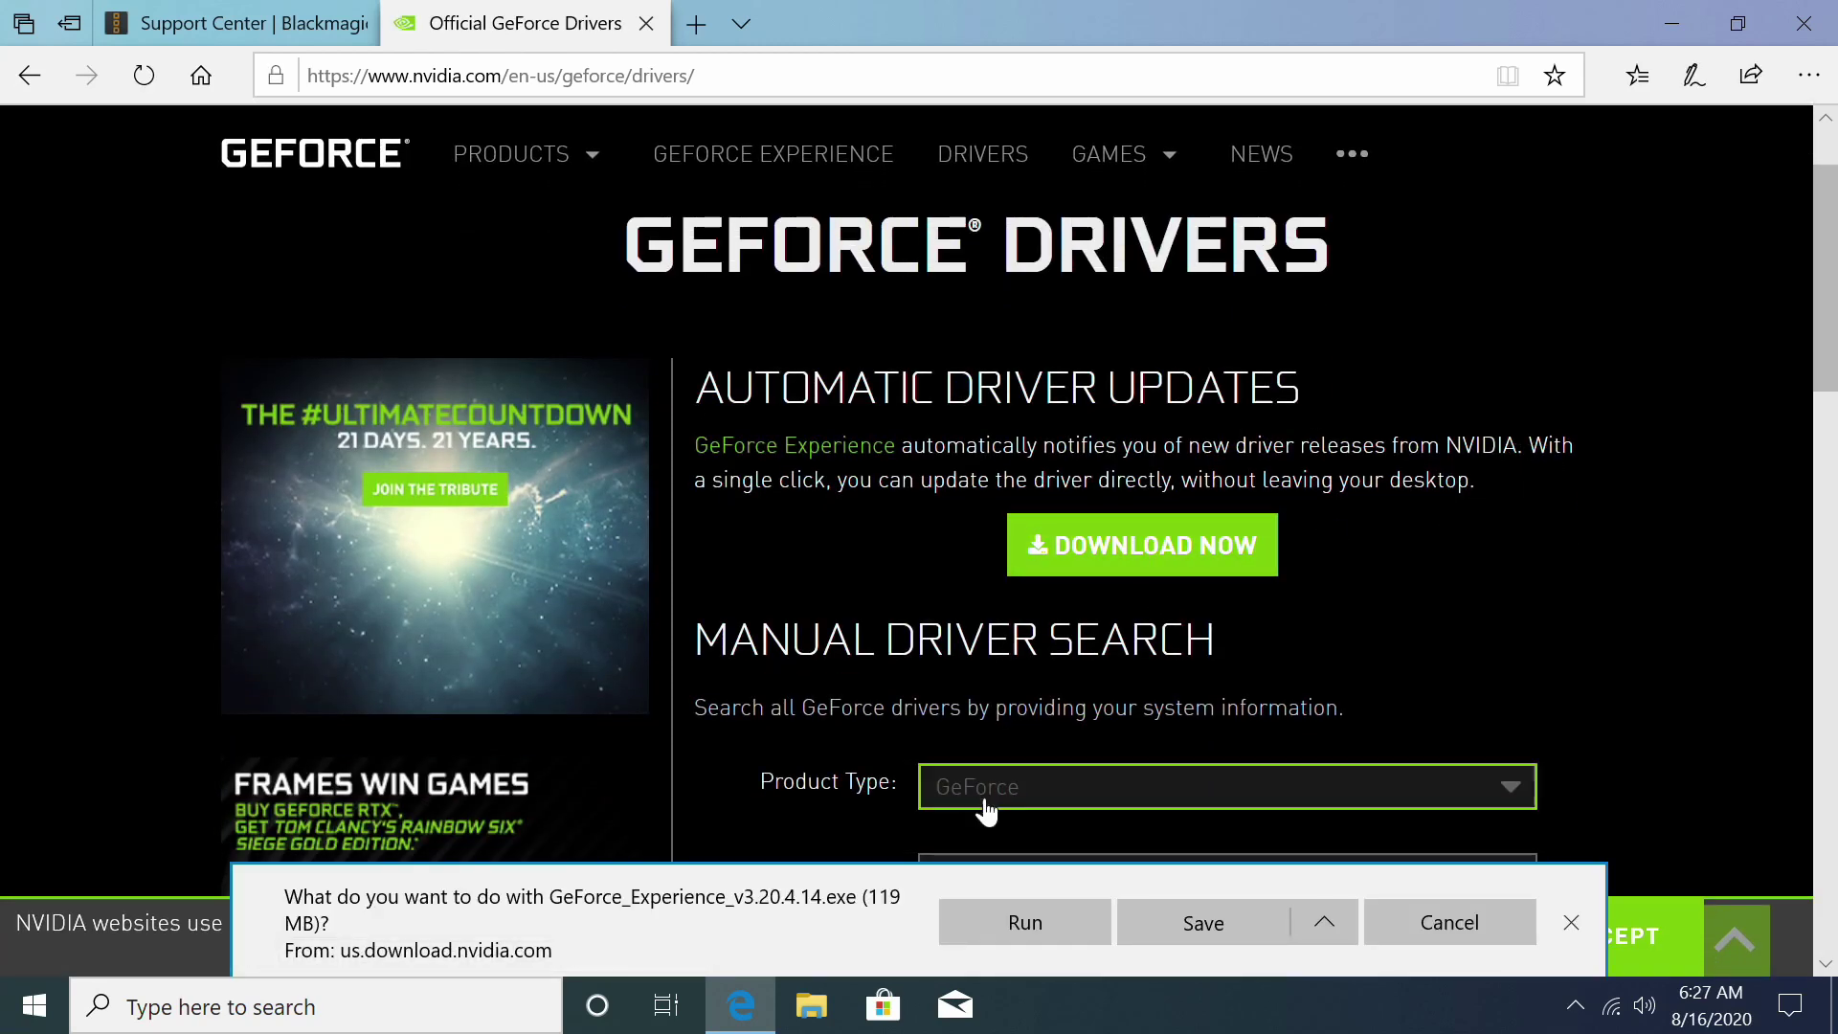
left_click(1235, 931)
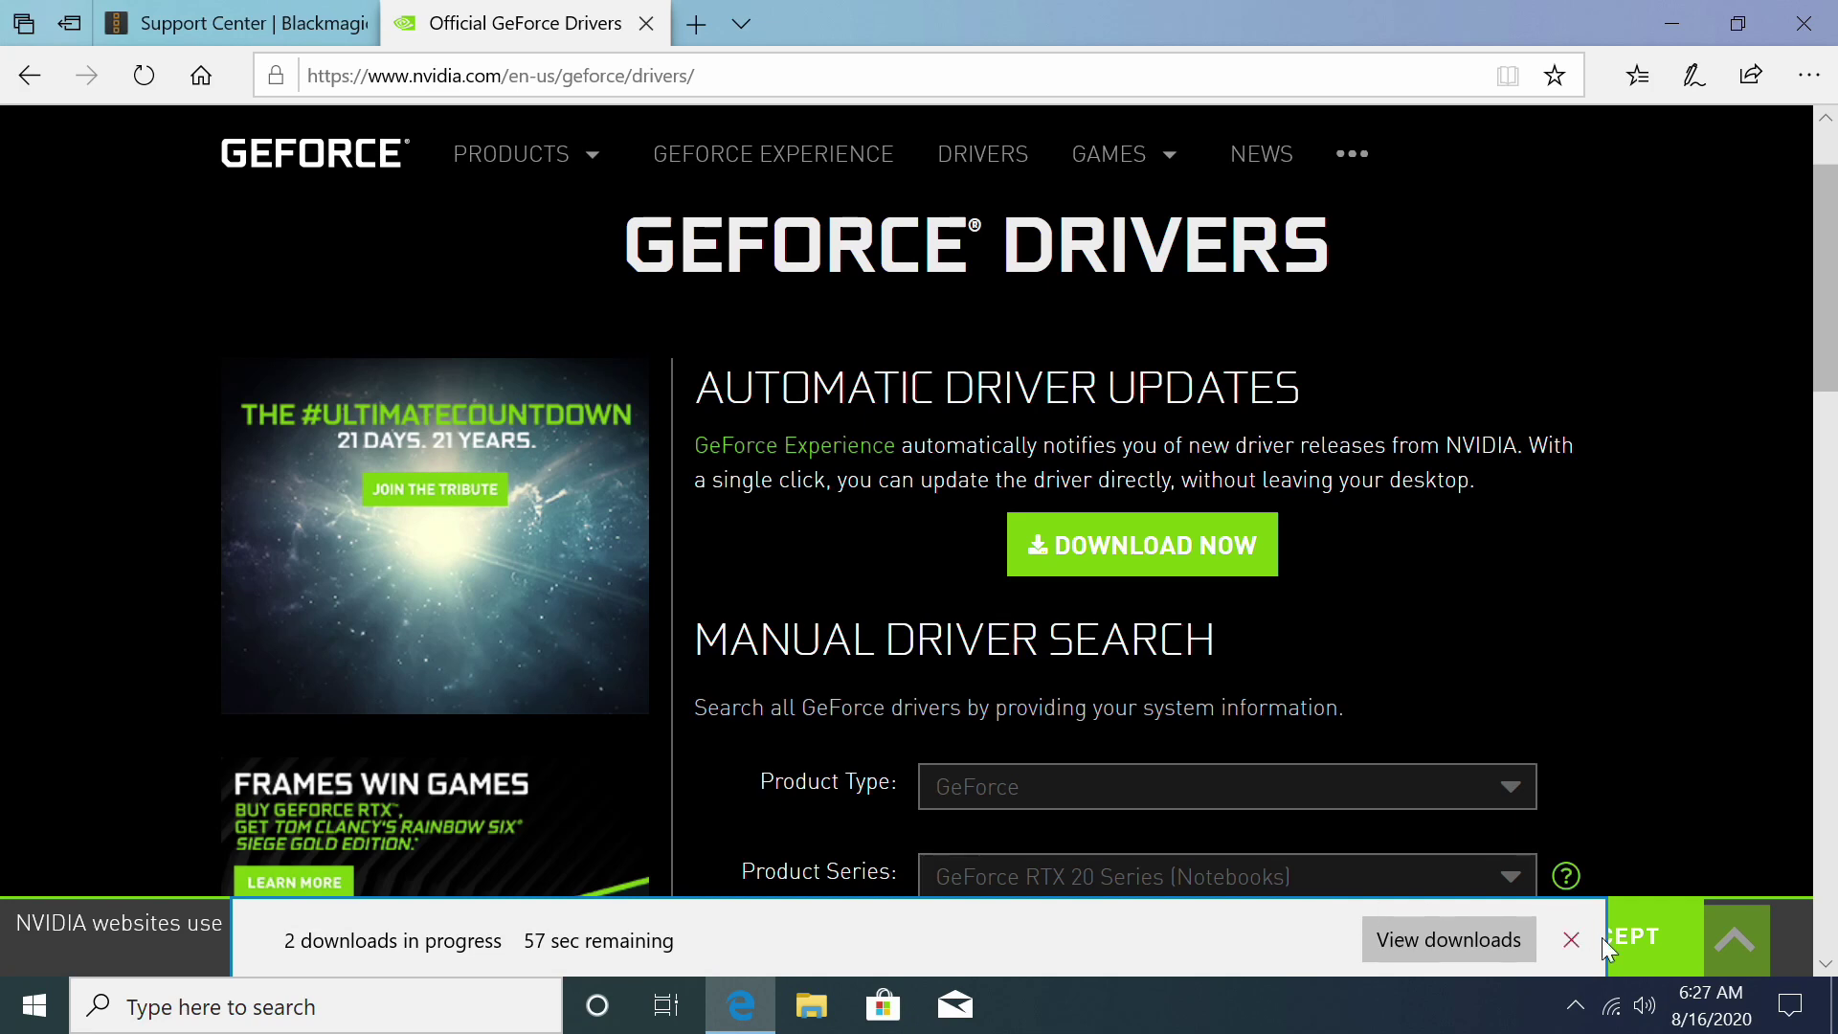
left_click(1571, 941)
scroll(1576, 612, "down", 7)
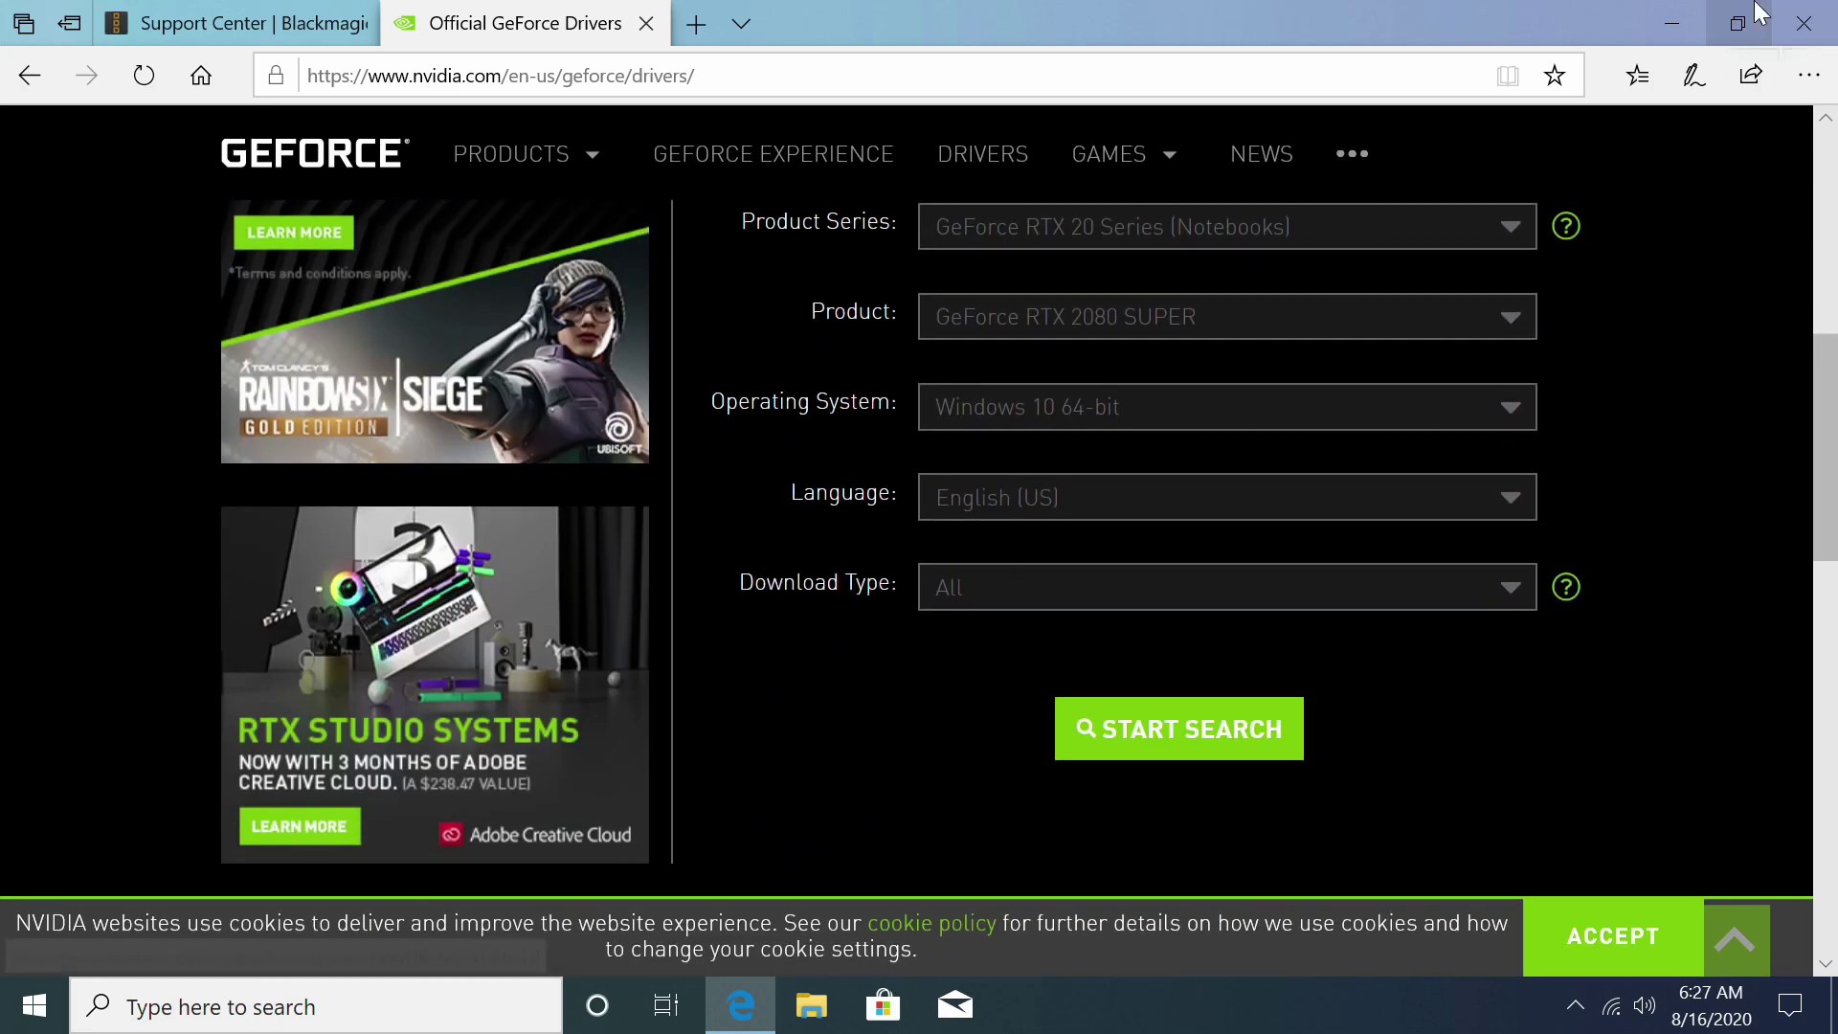
left_click(1671, 24)
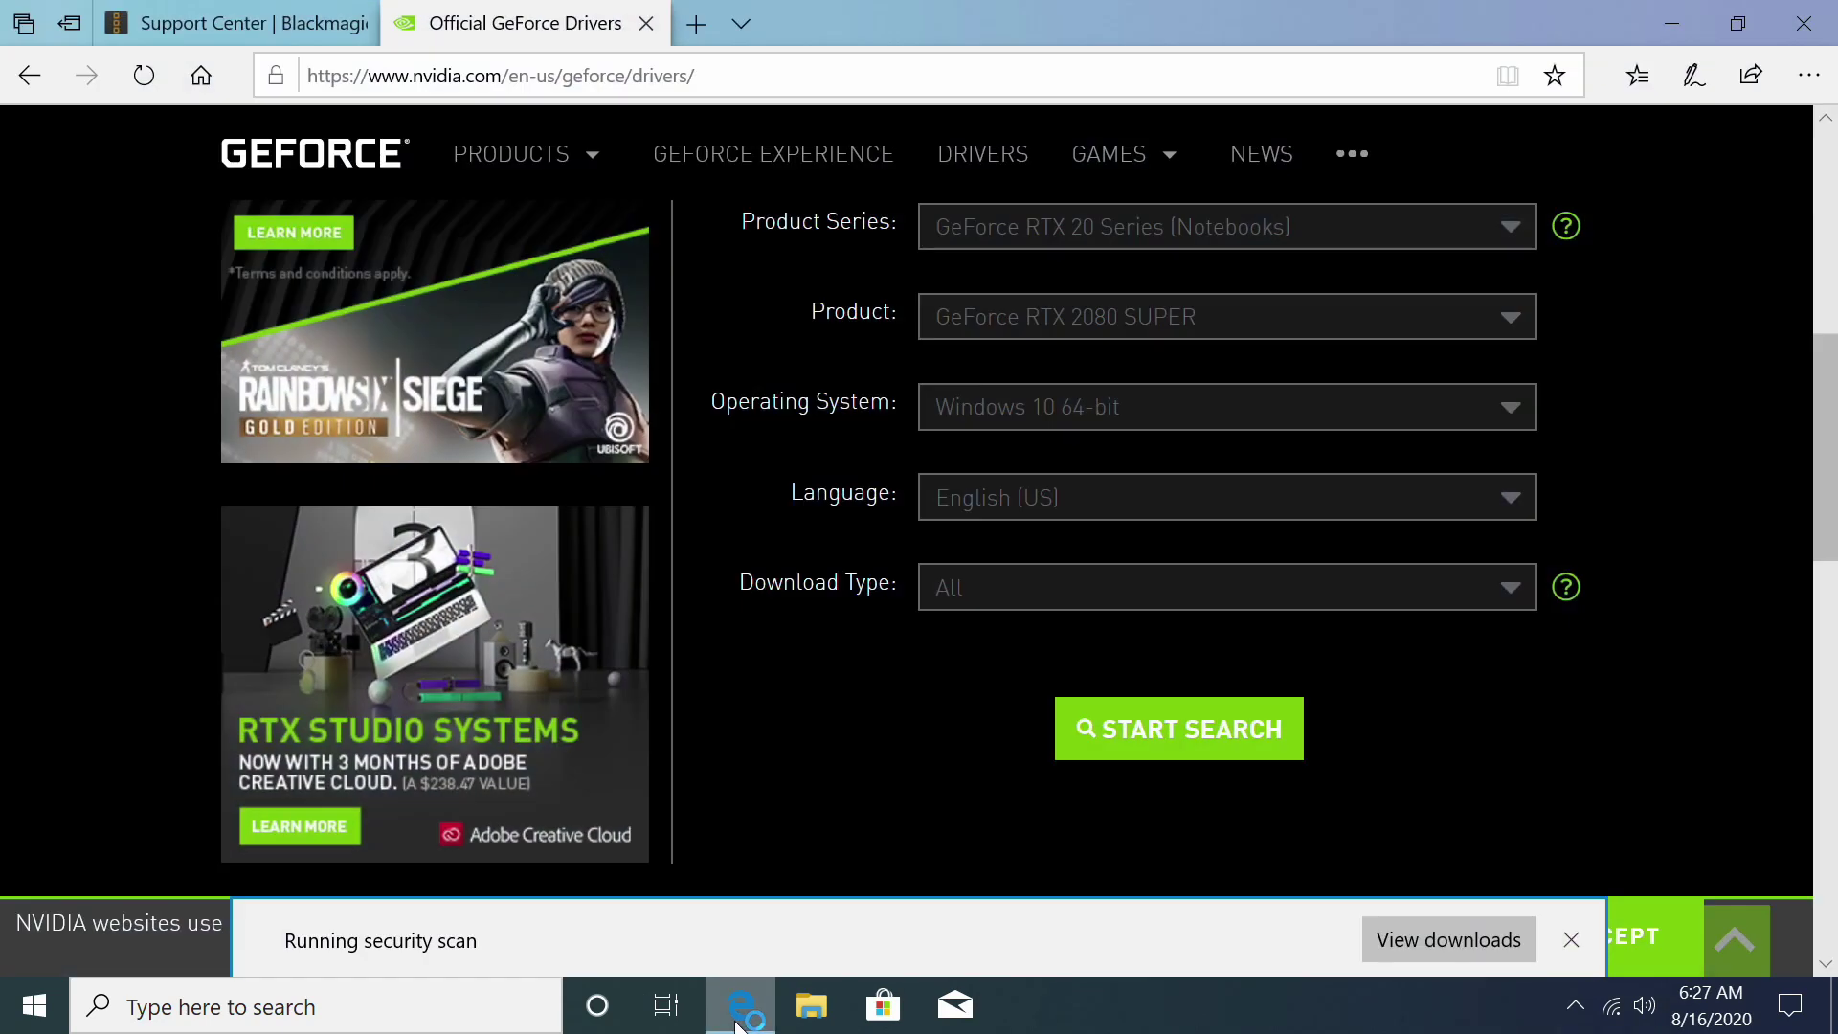
Step: Run the GeForce Experience installer from Edge's downloads list
left_click(1495, 942)
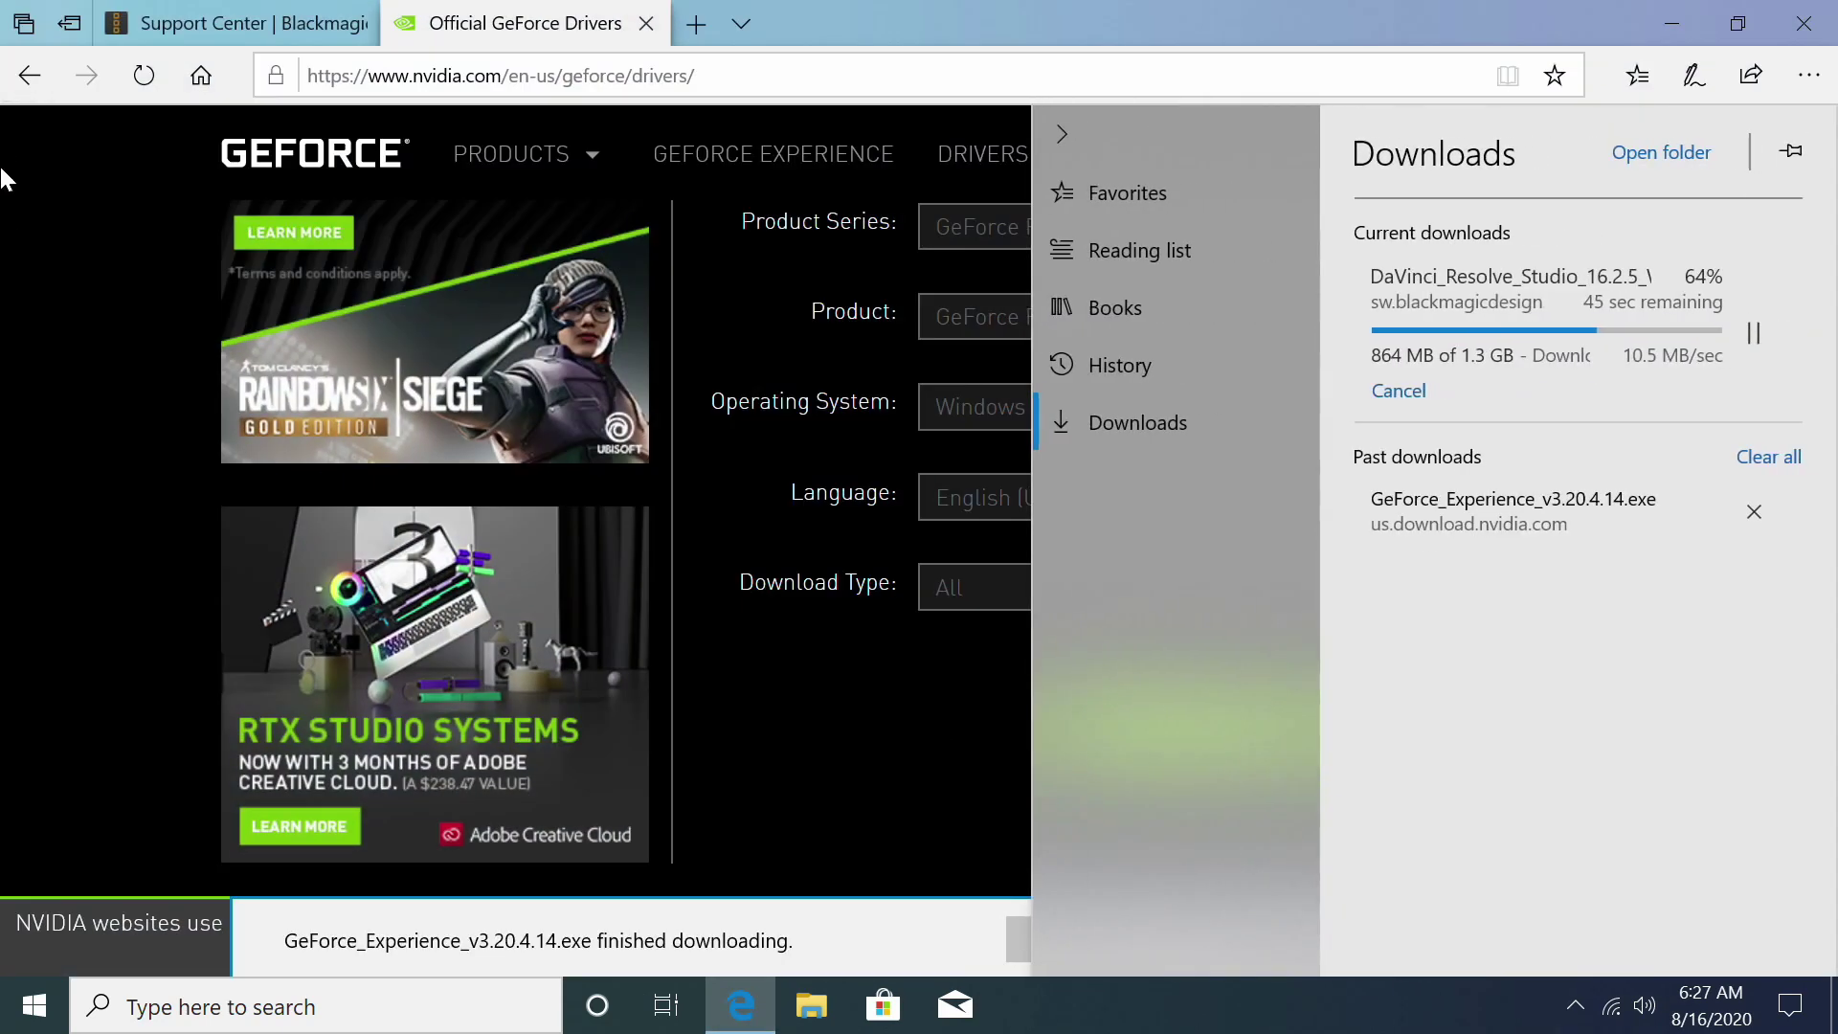
left_click(1612, 518)
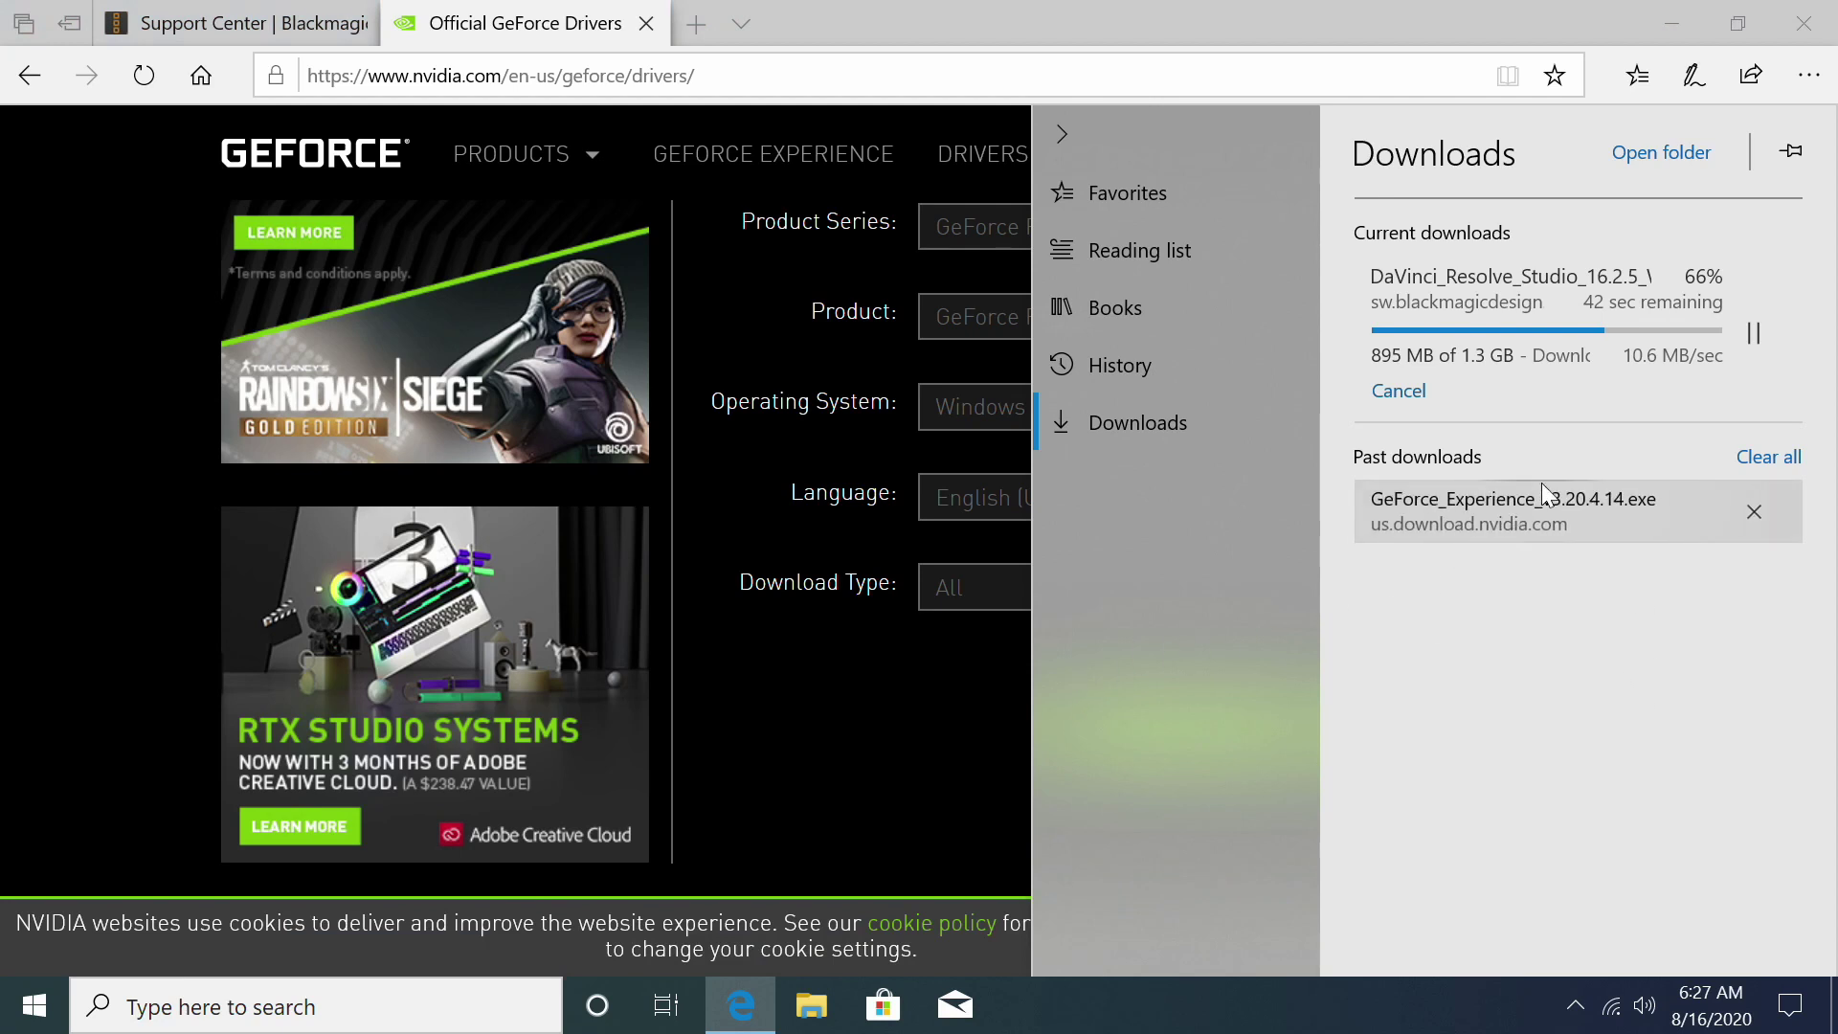
left_click(1670, 27)
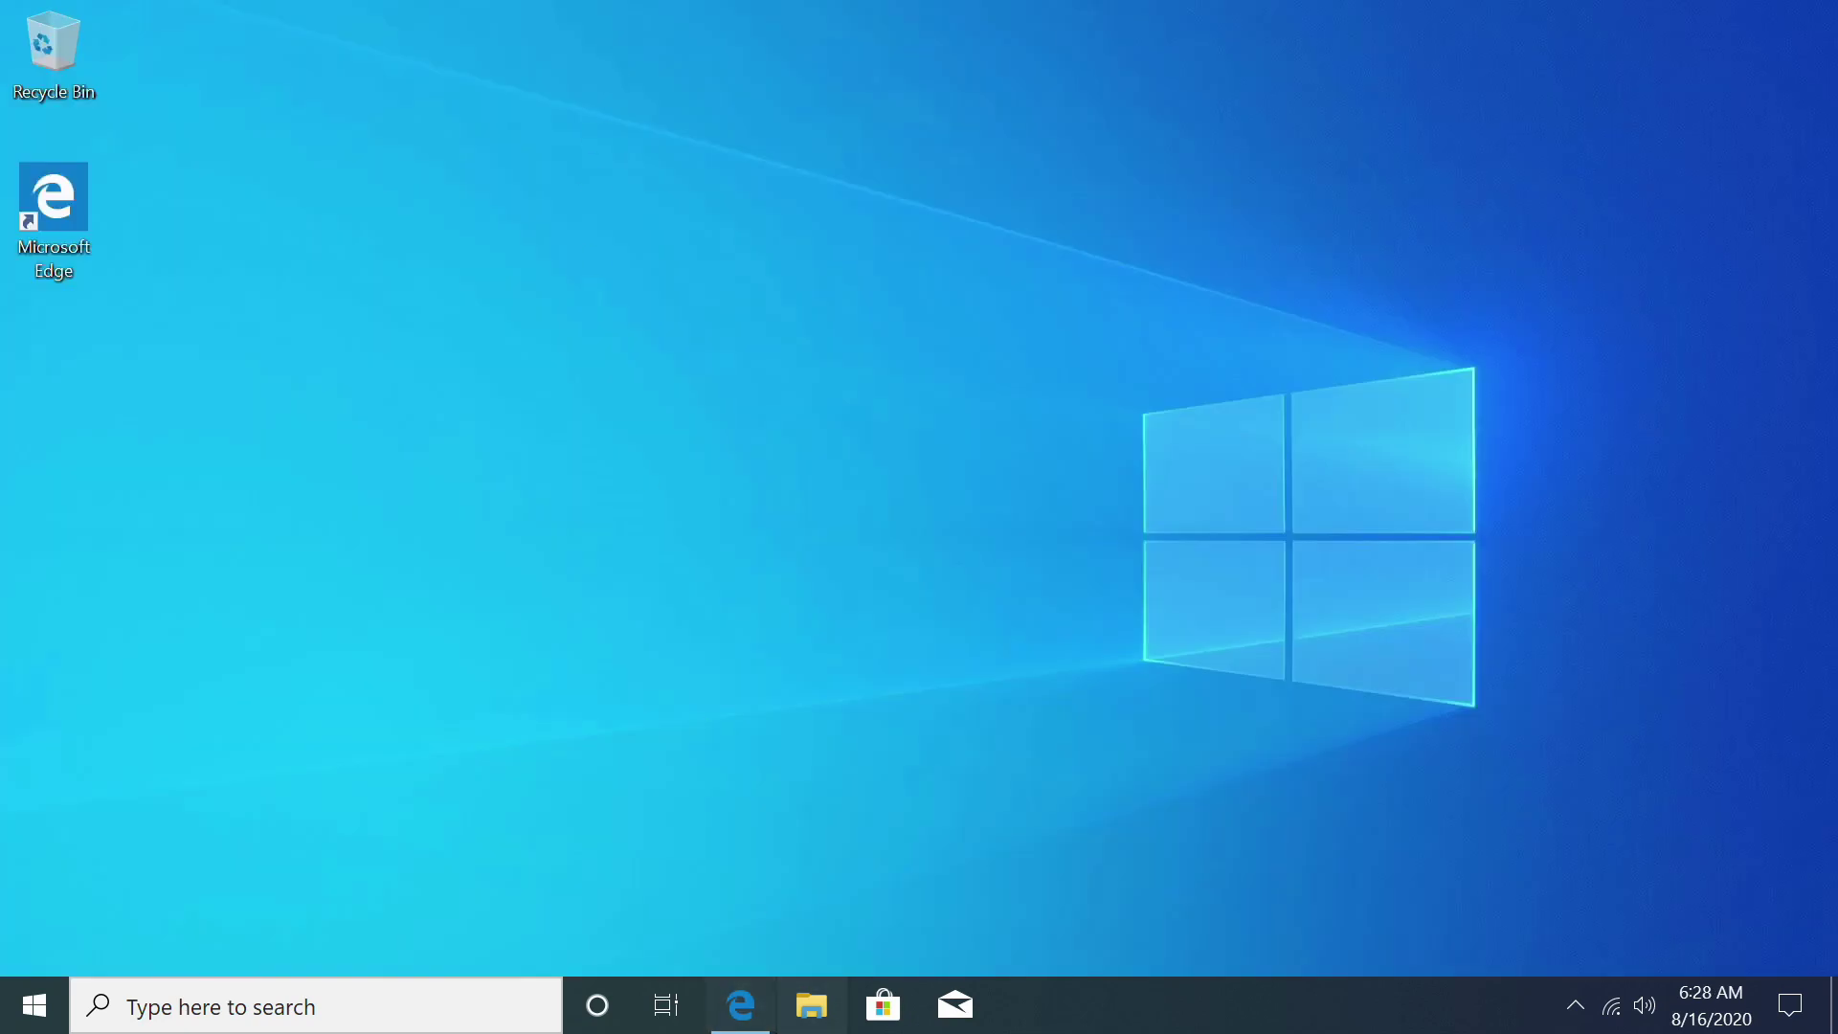
Step: Open the Downloads folder in File Explorer and launch GeForce_Experience_v3.20.4.14
key("super+e")
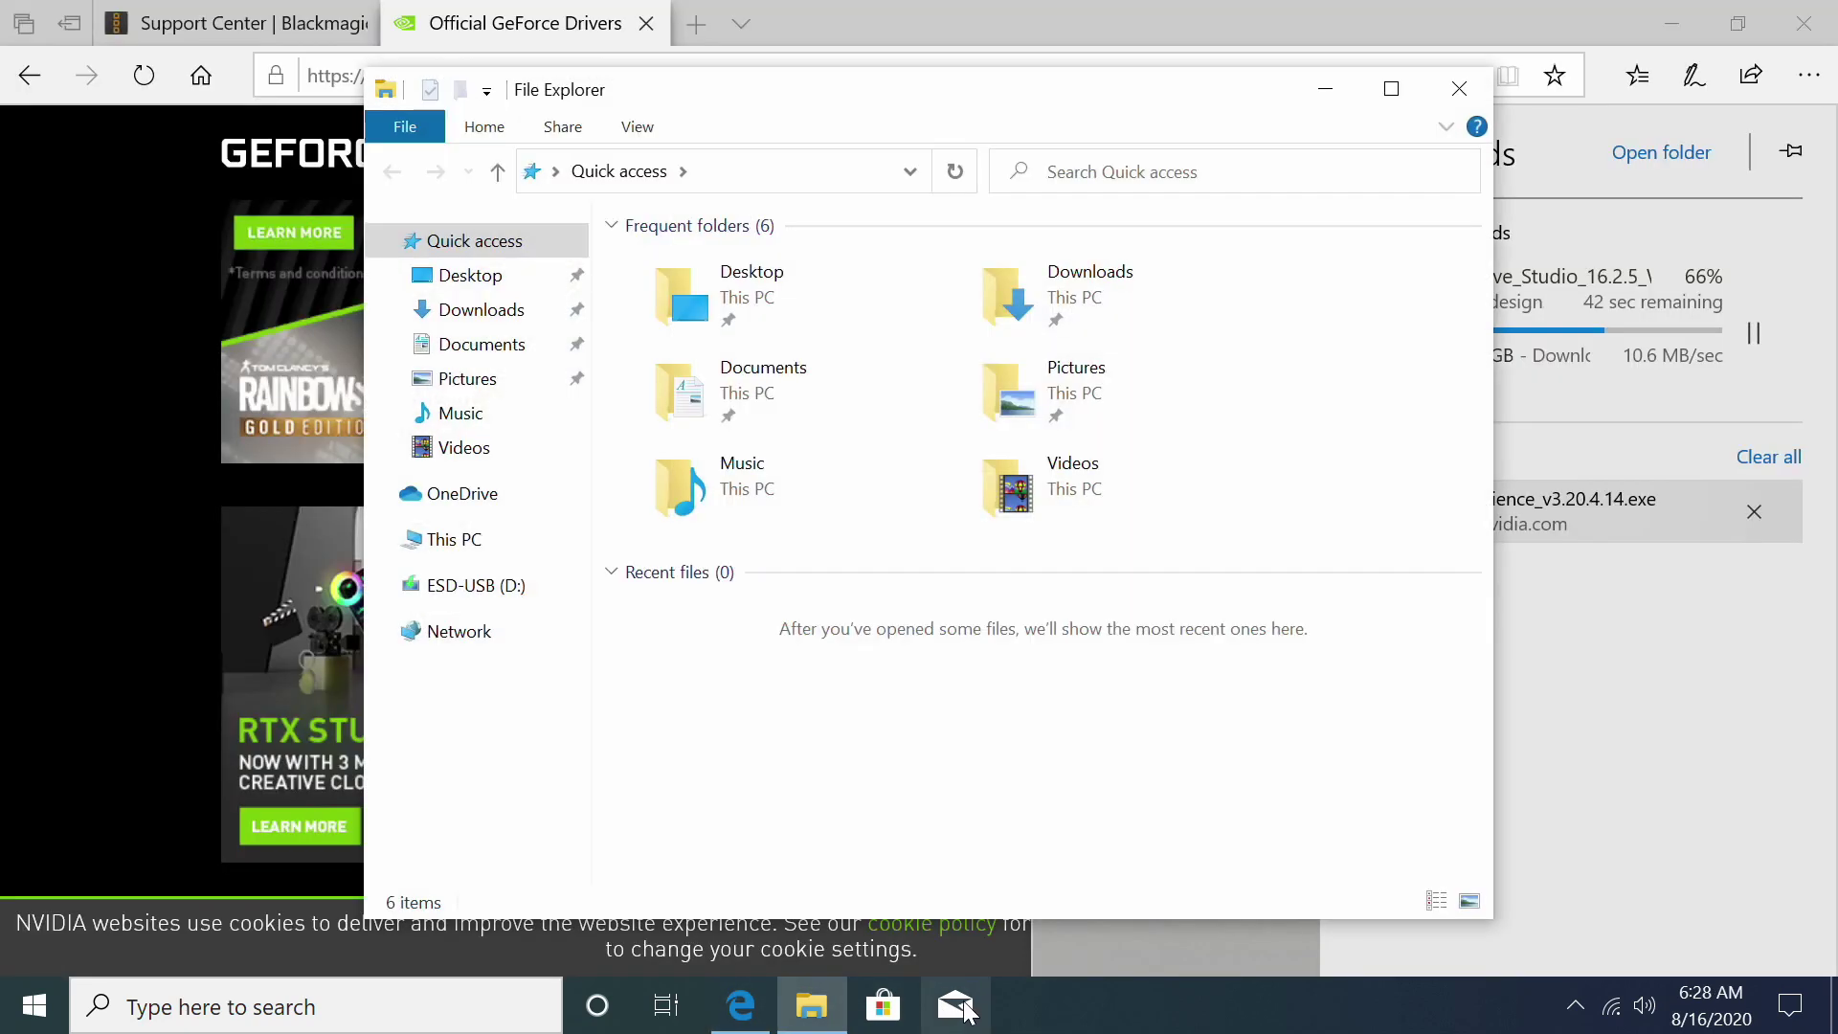
left_click(811, 1005)
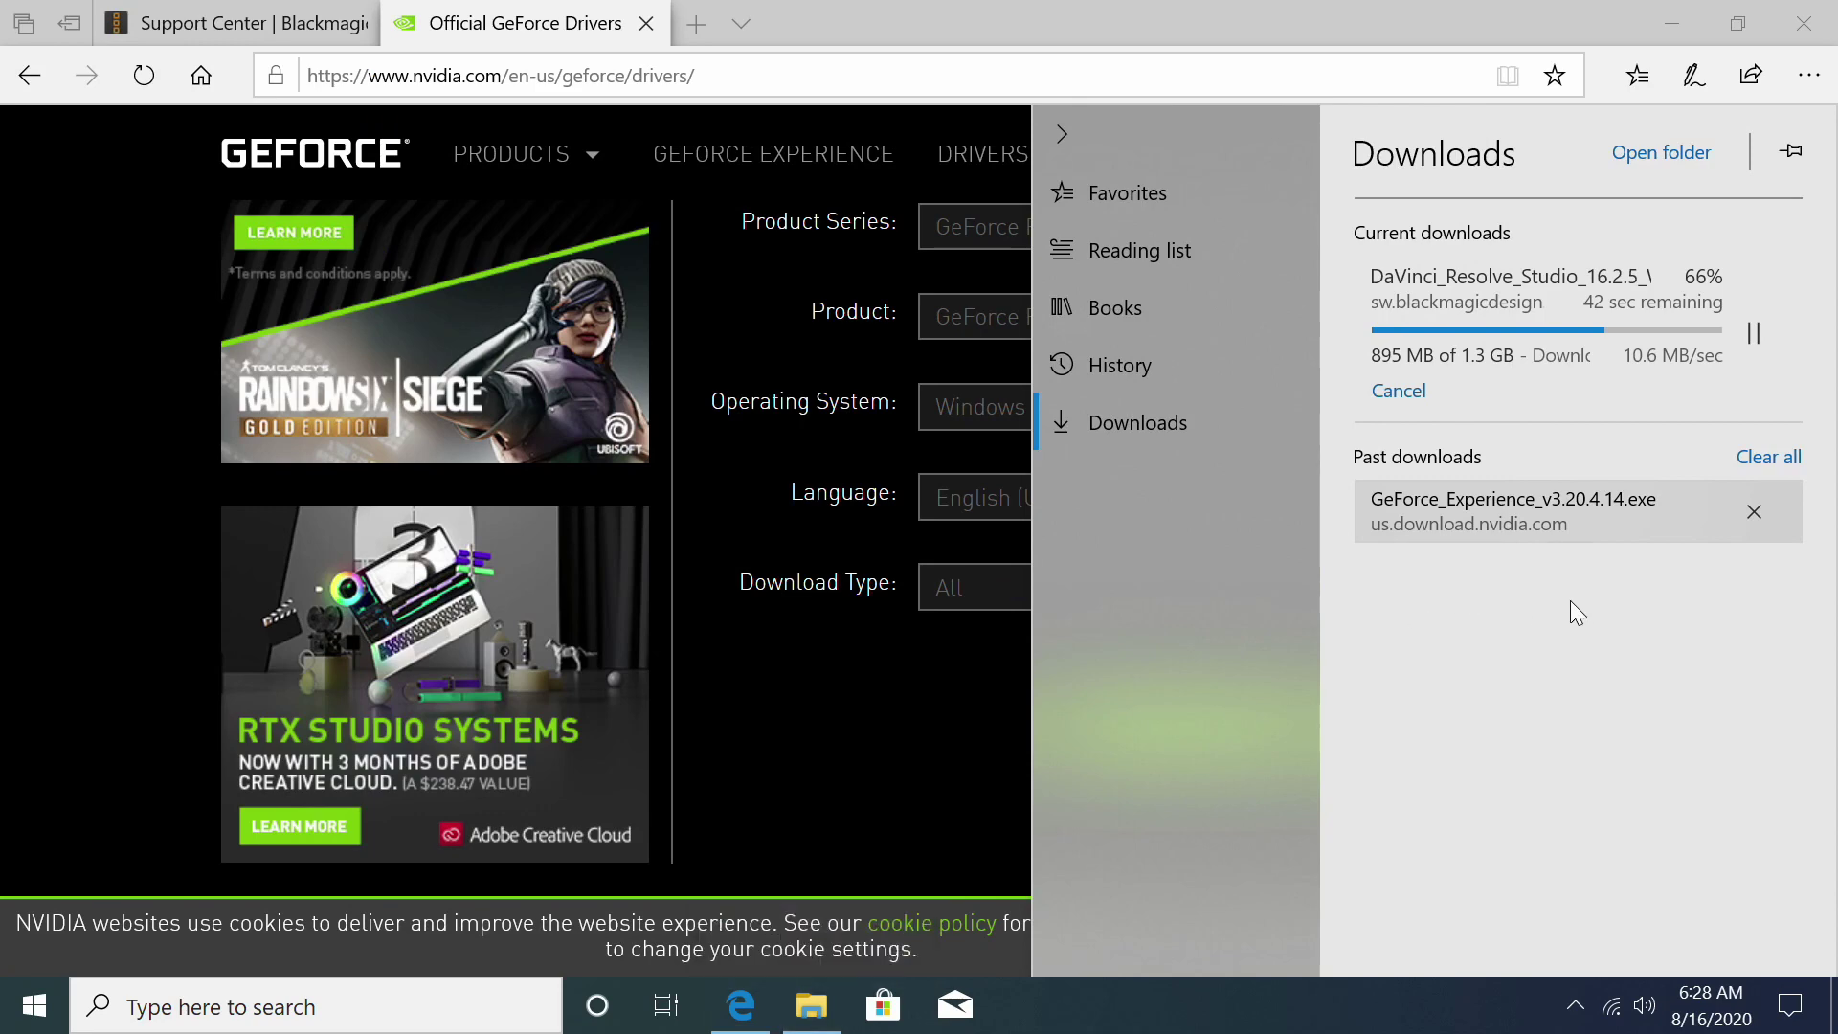
key("super+e")
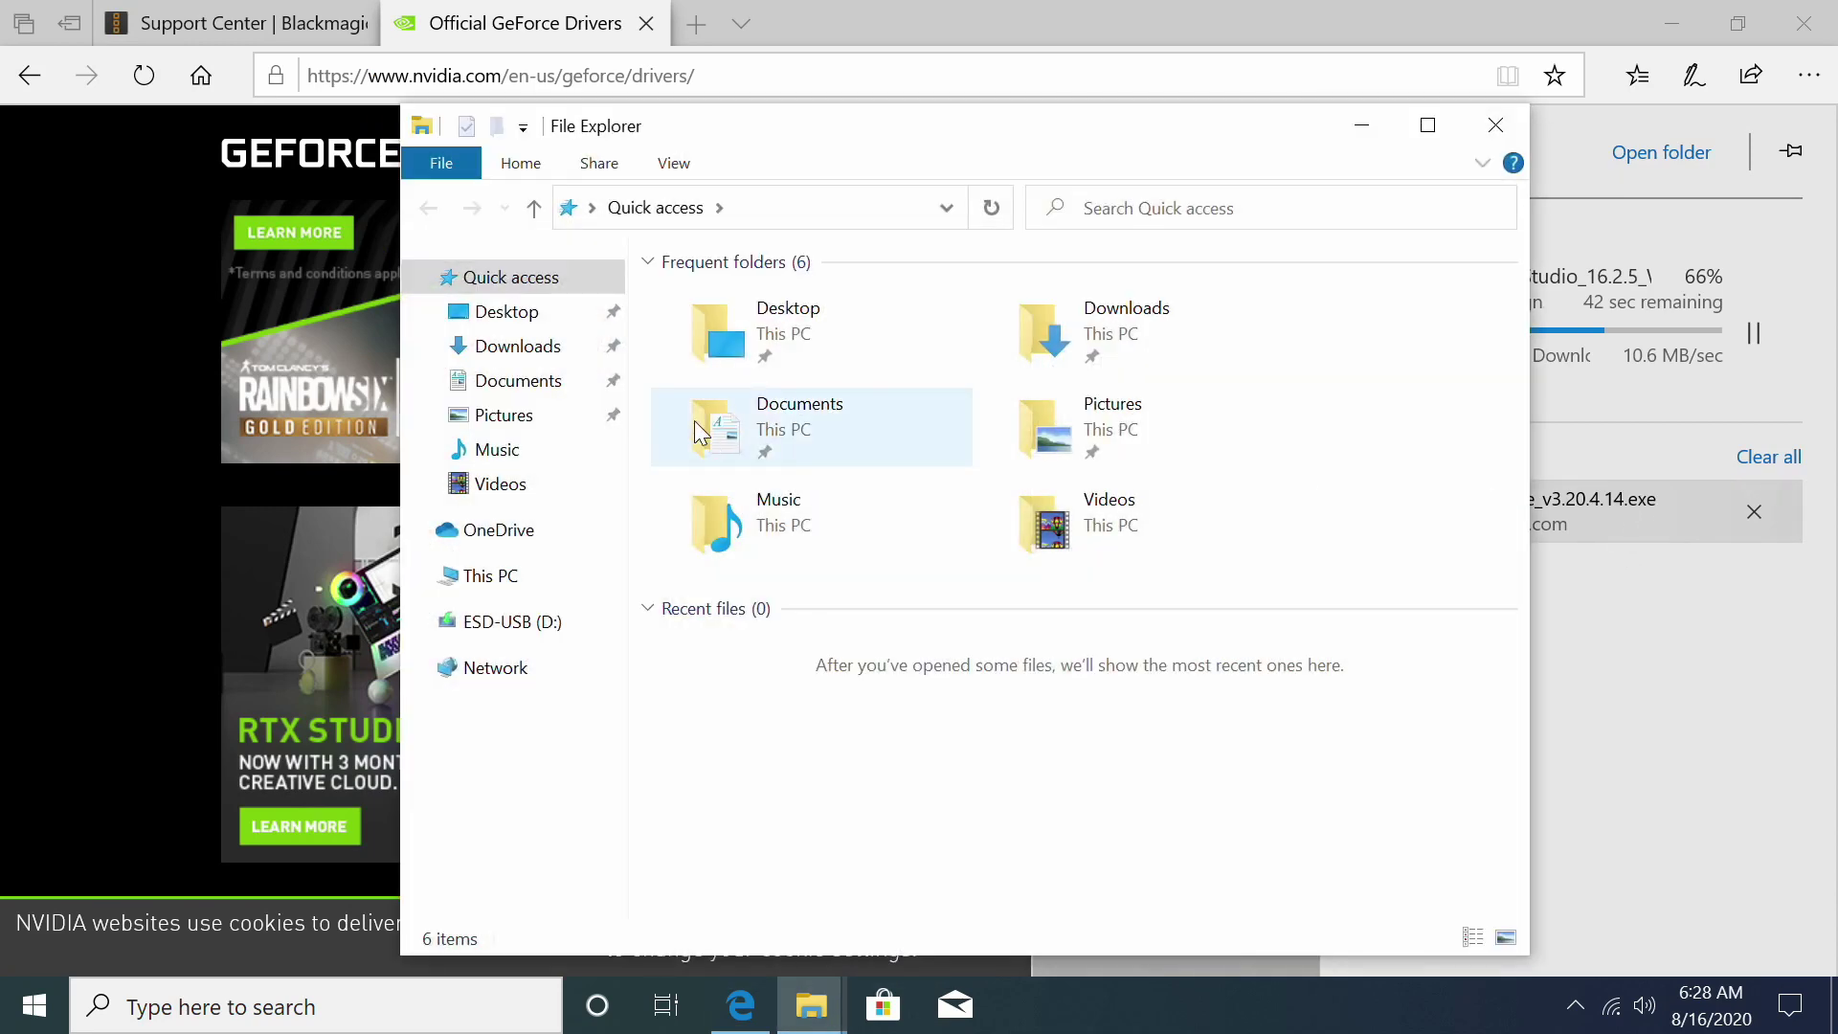
left_click(1062, 354)
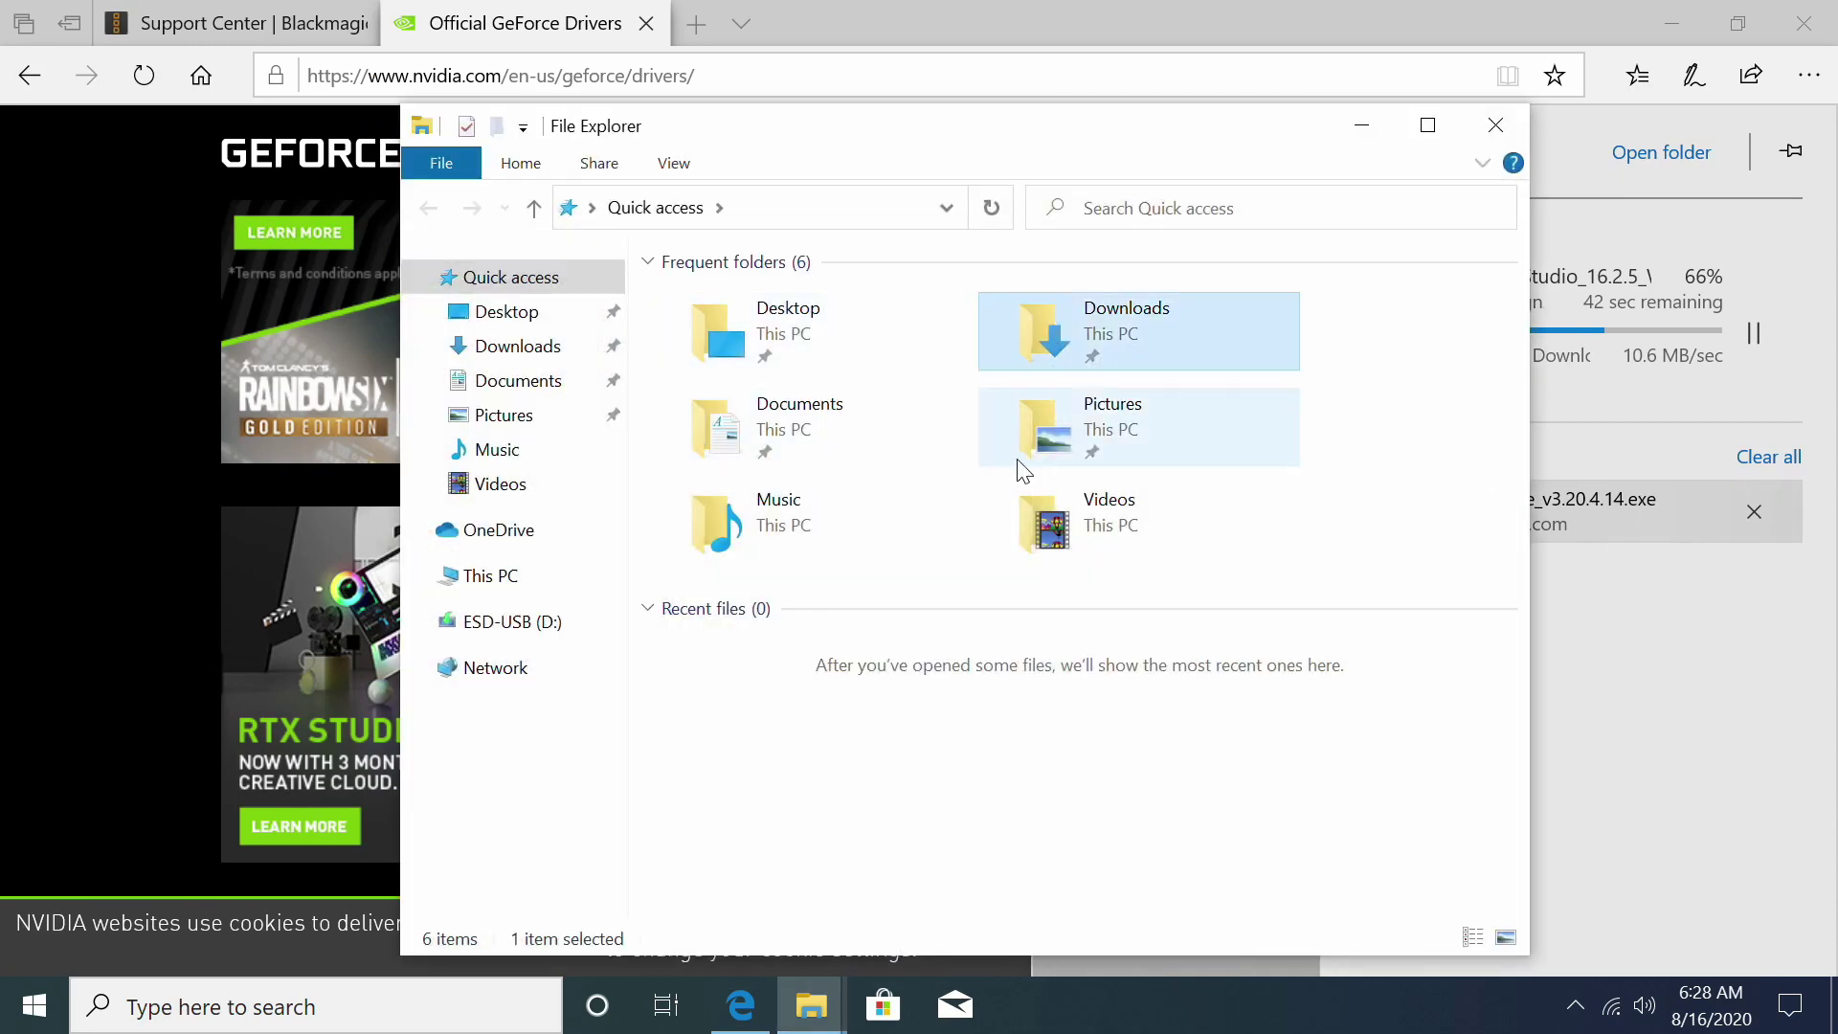
double_click(1053, 354)
double_click(756, 344)
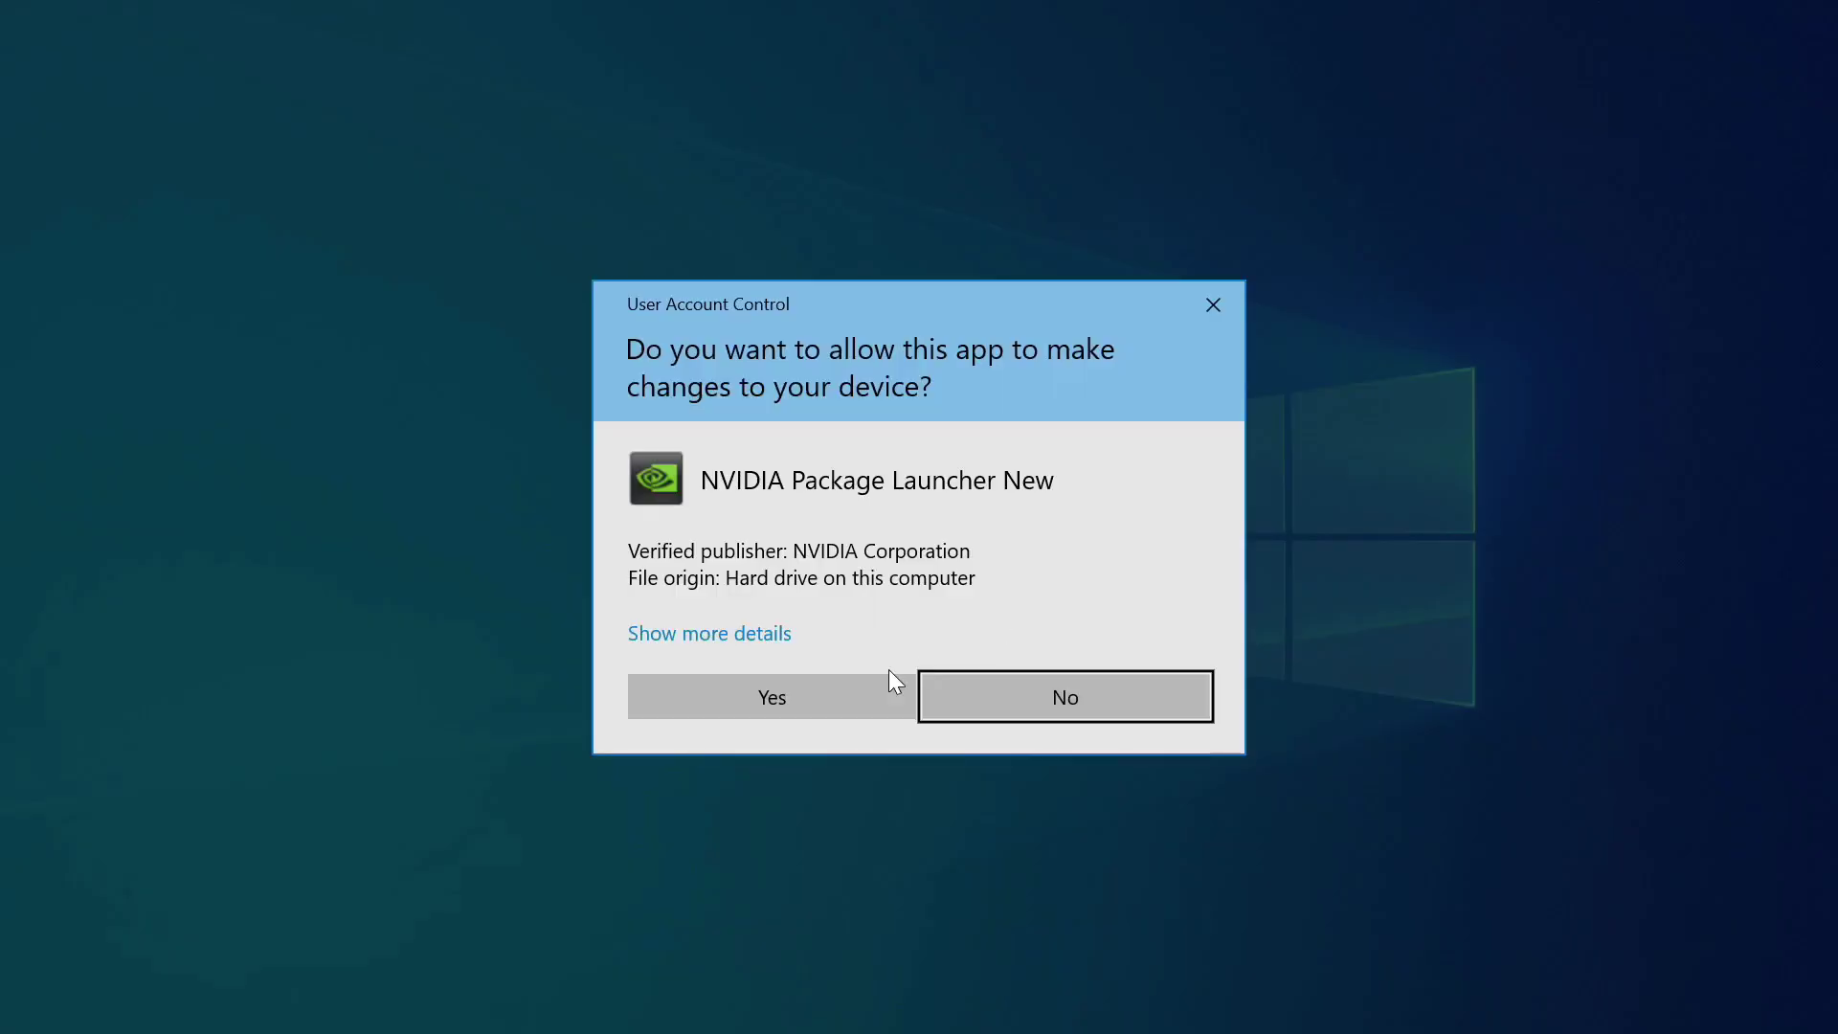
Step: Allow the NVIDIA installer through UAC, agree to the licence and install GeForce Experience 3.20.4.14
left_click(861, 697)
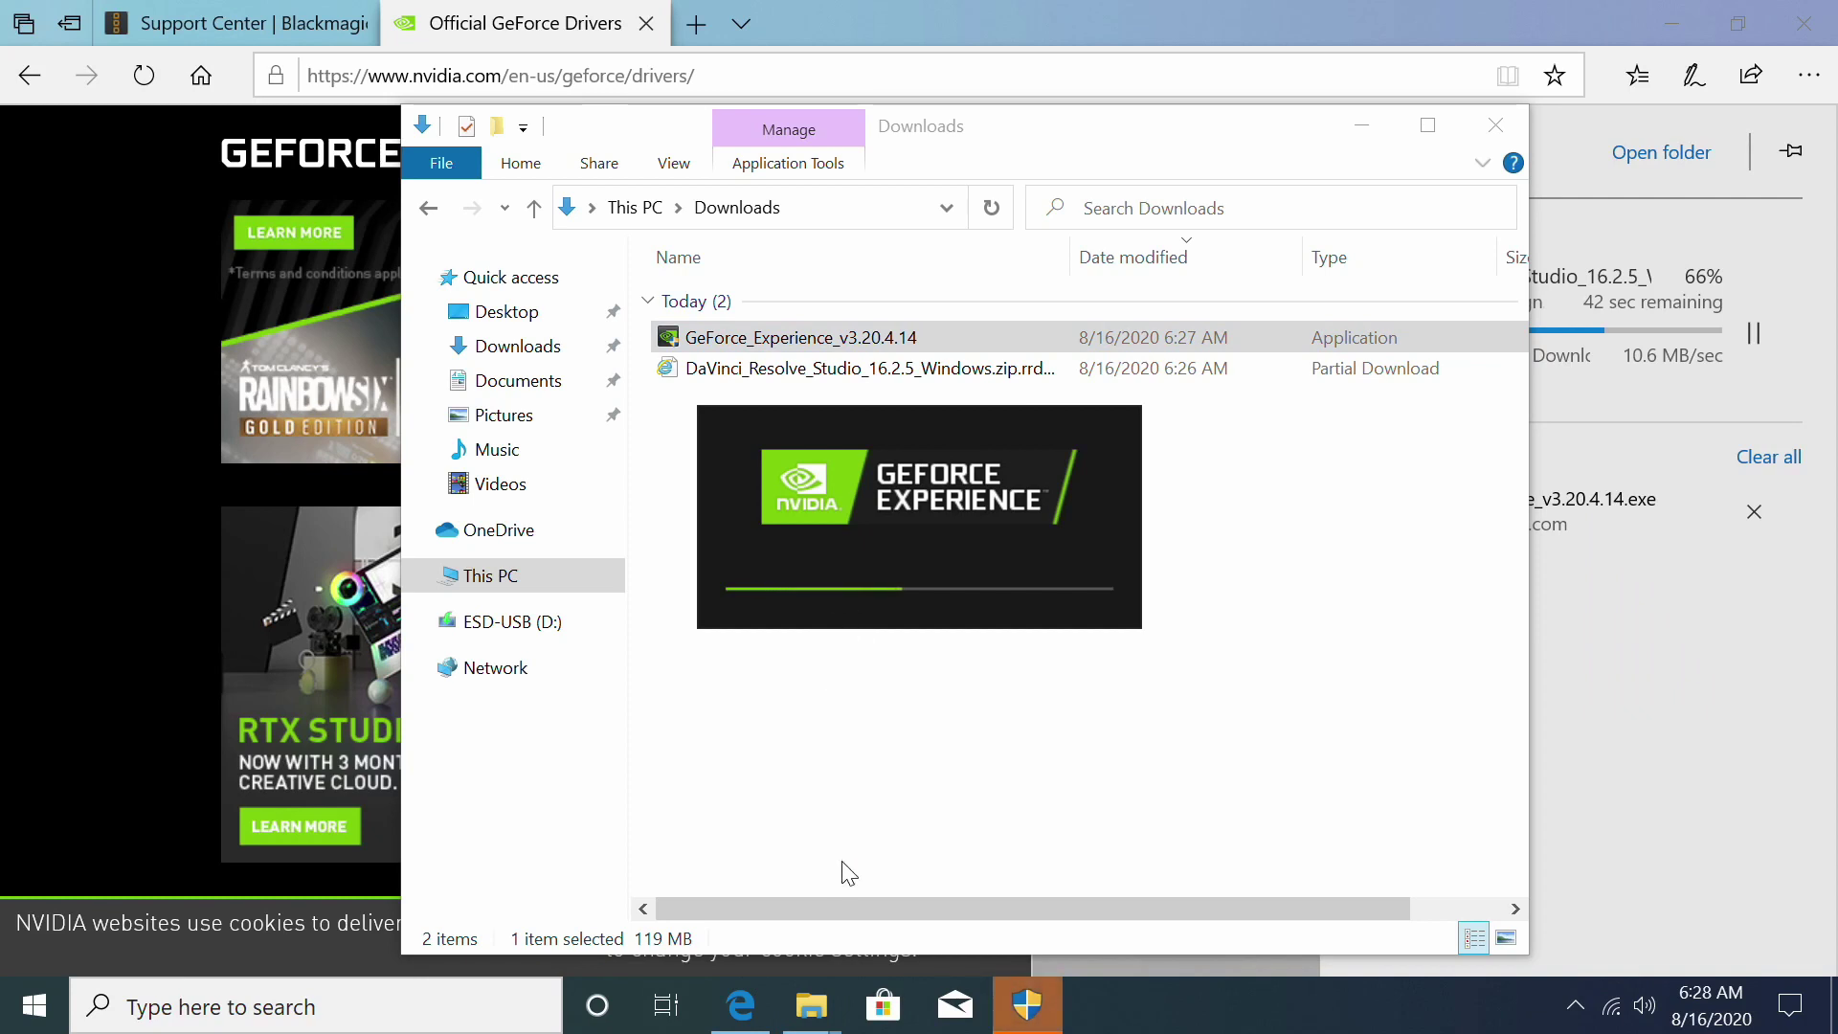
left_click(1046, 1017)
left_click(771, 696)
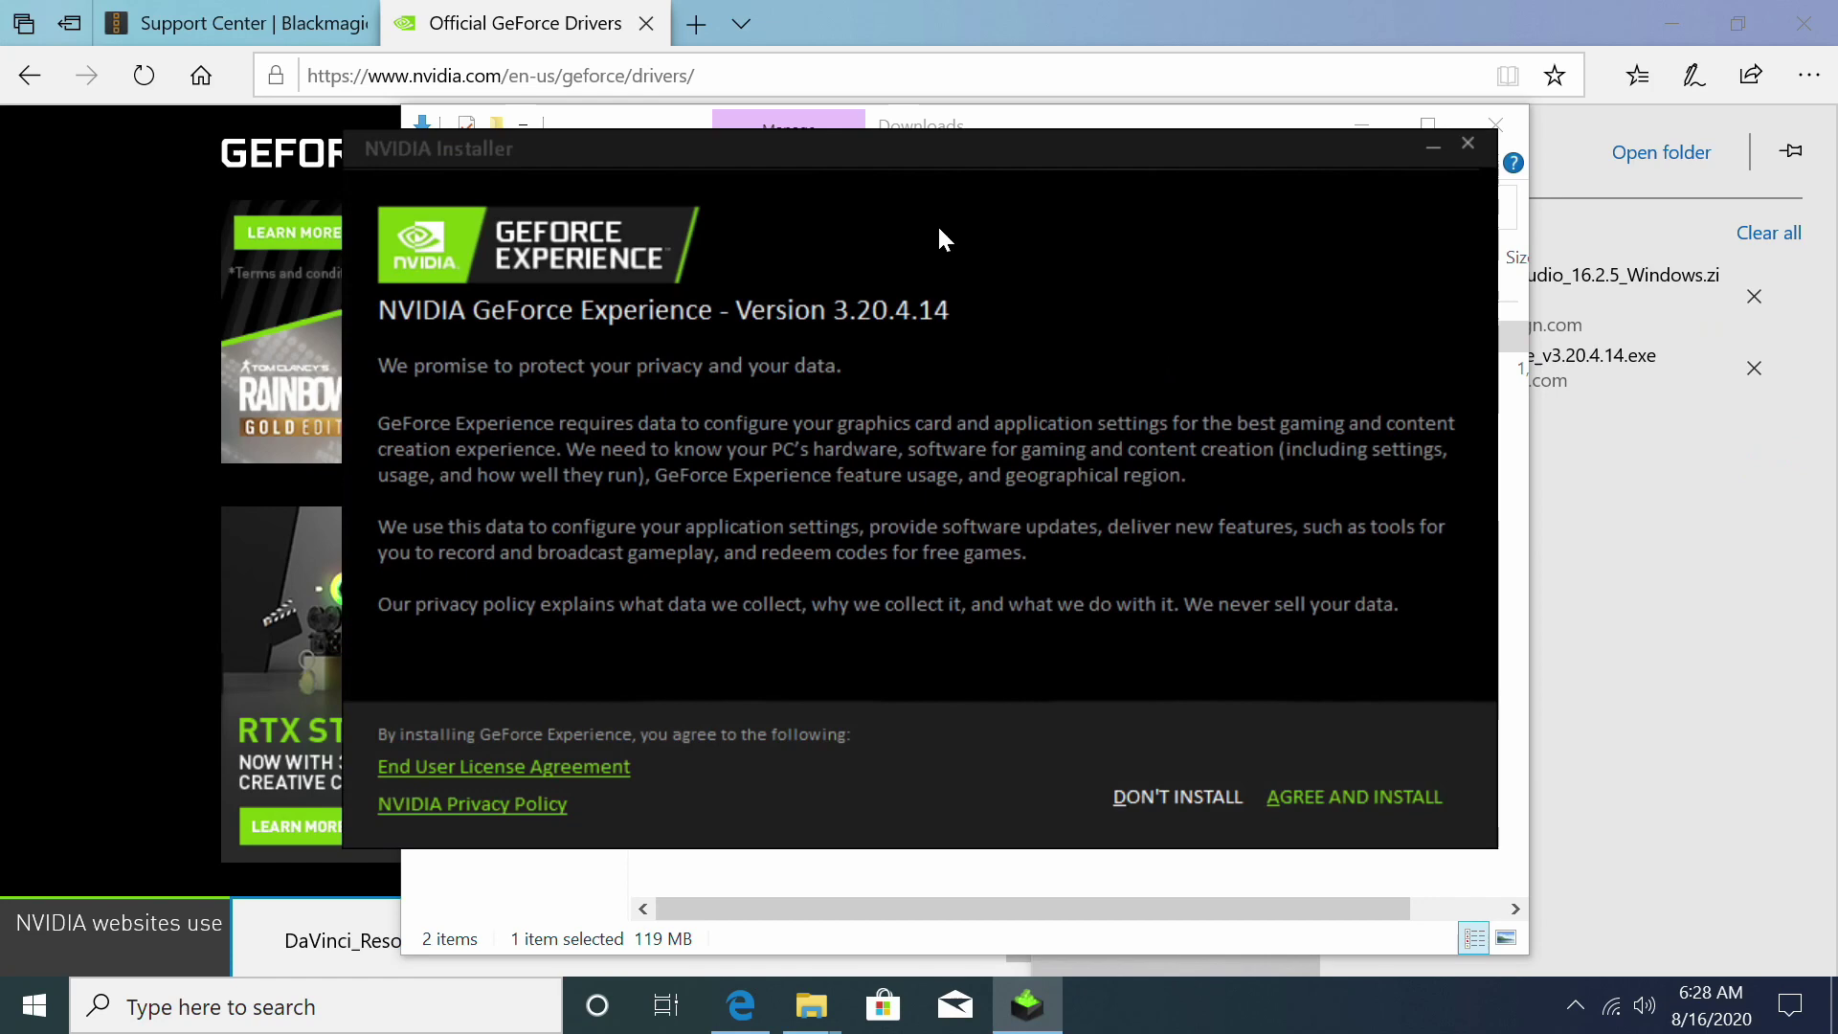
left_click_drag(974, 150, 579, 67)
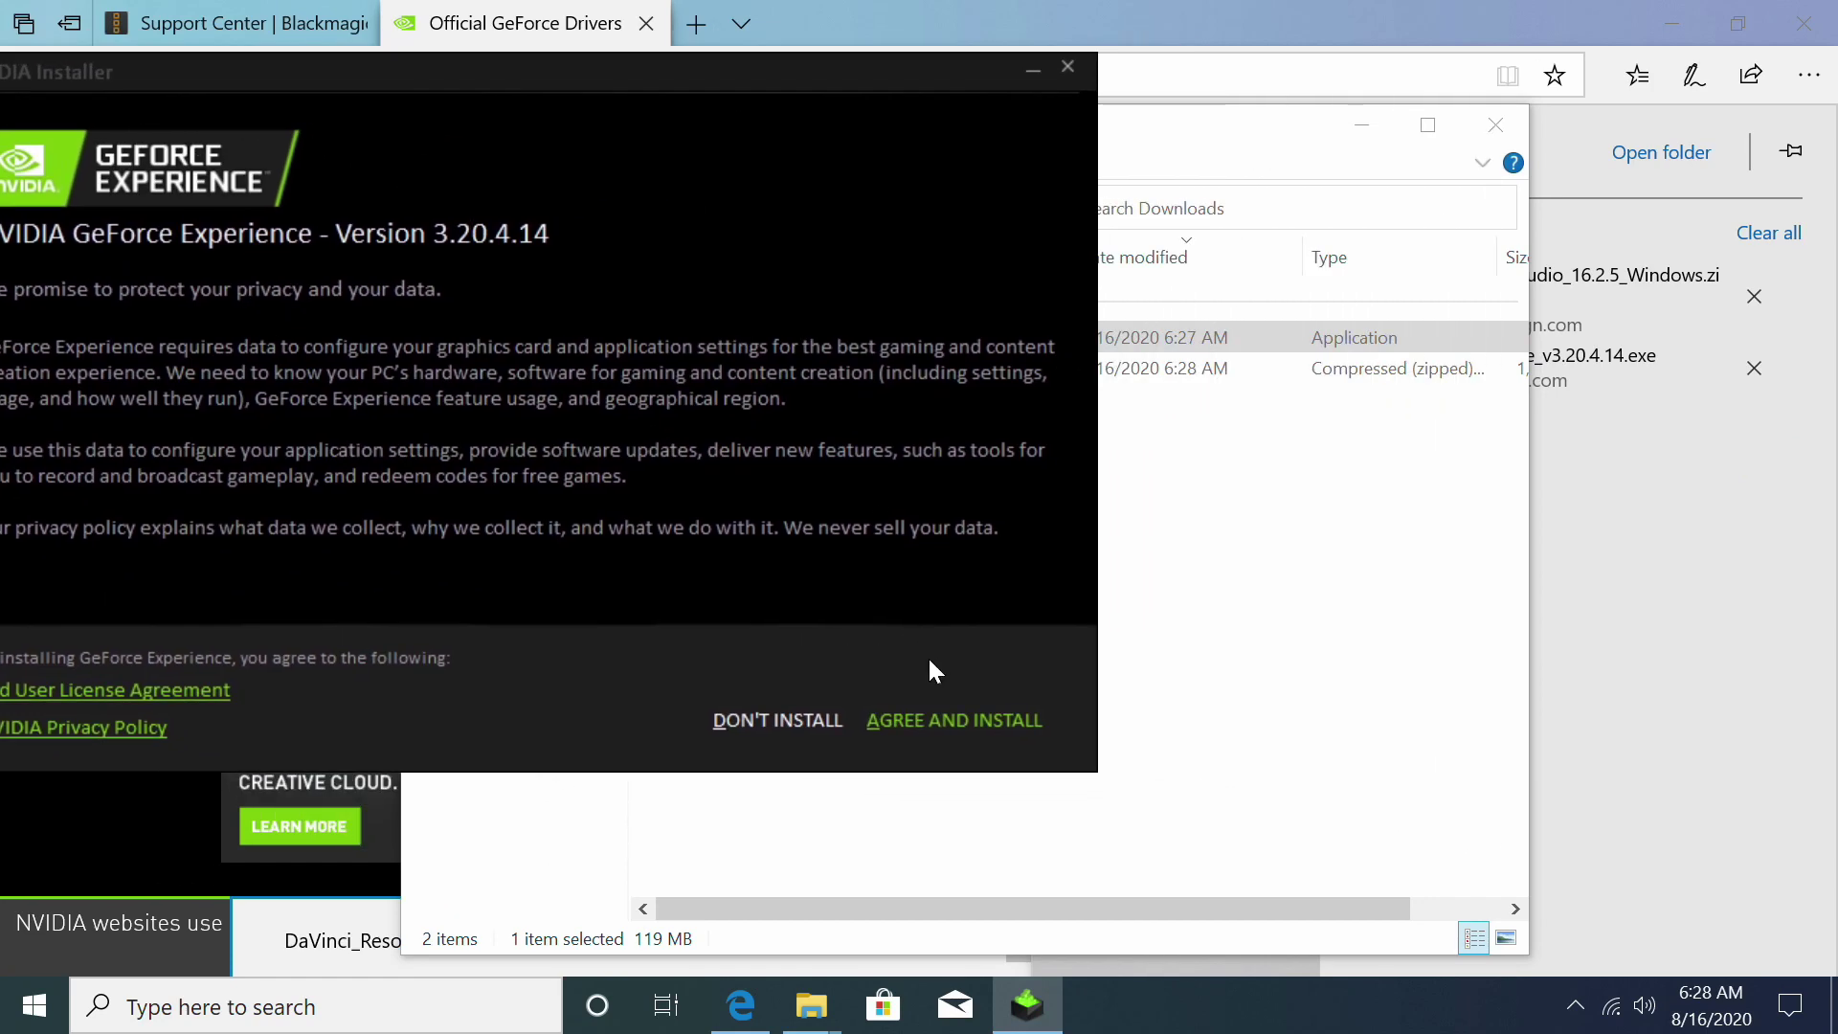
left_click(953, 713)
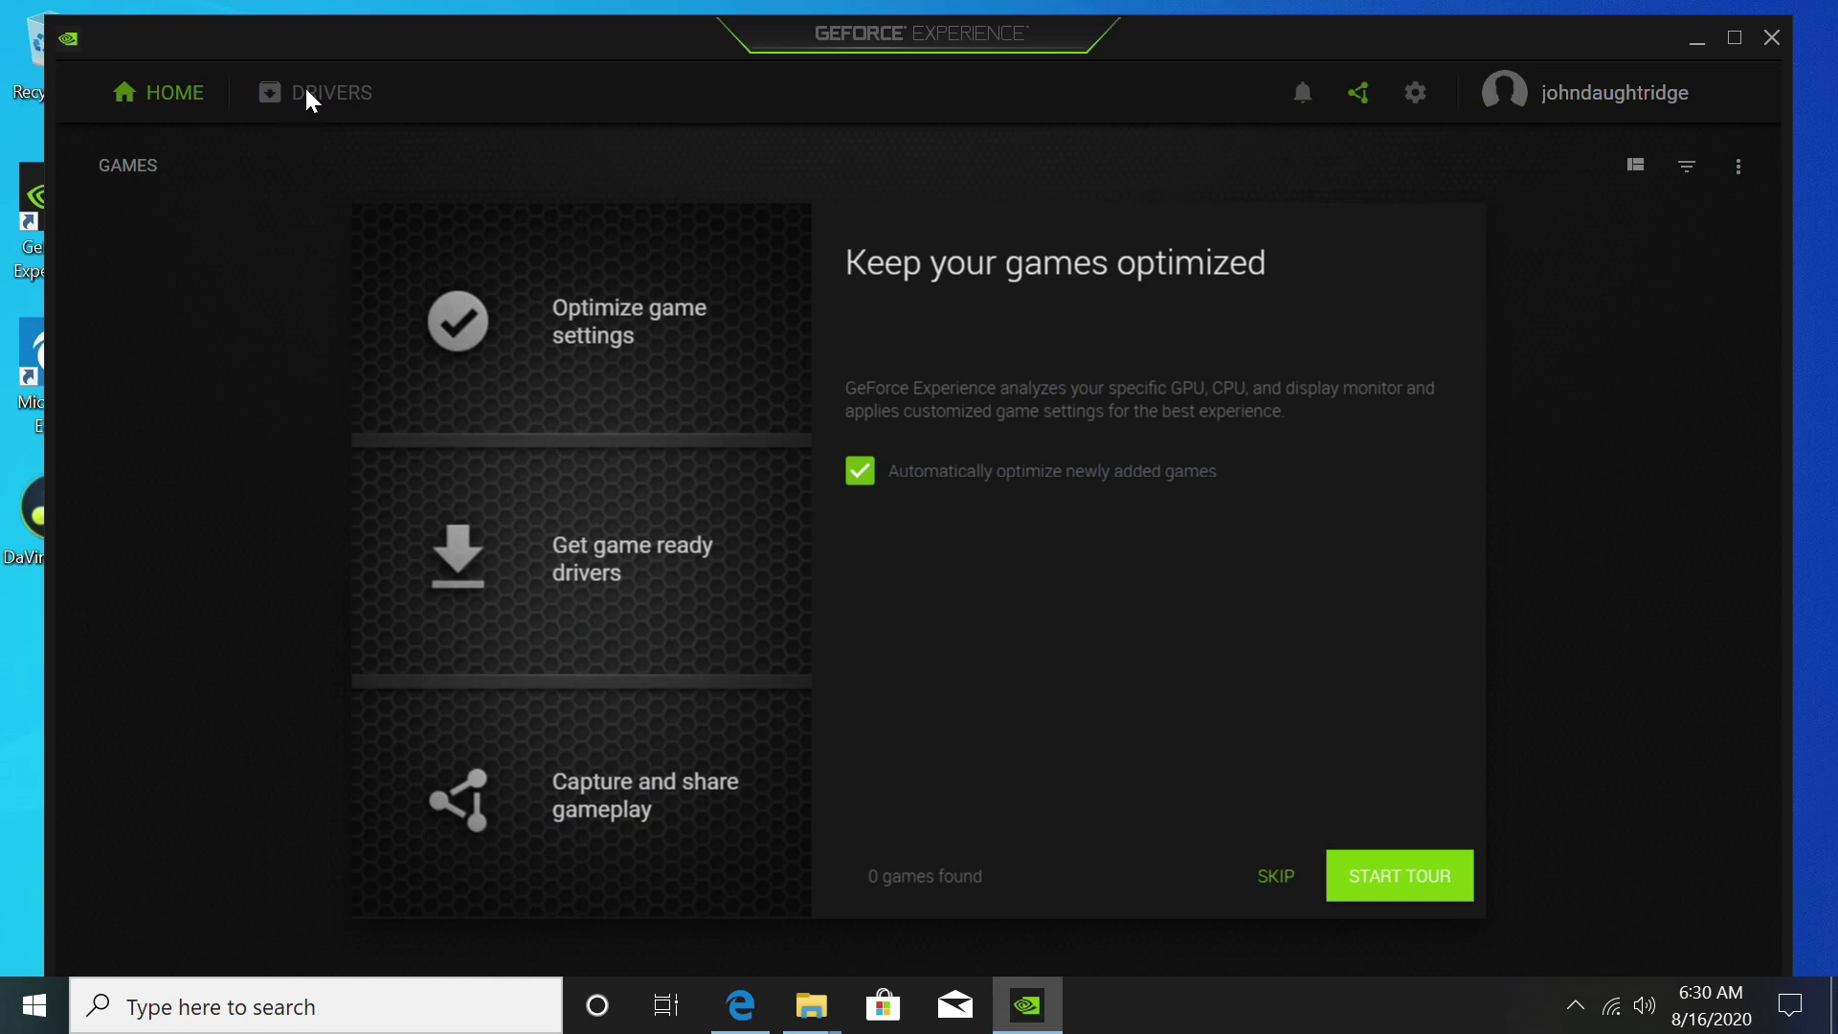
Step: Skip the tour, switch the driver preference to Studio Driver and download Studio Driver 451.77
left_click(1282, 876)
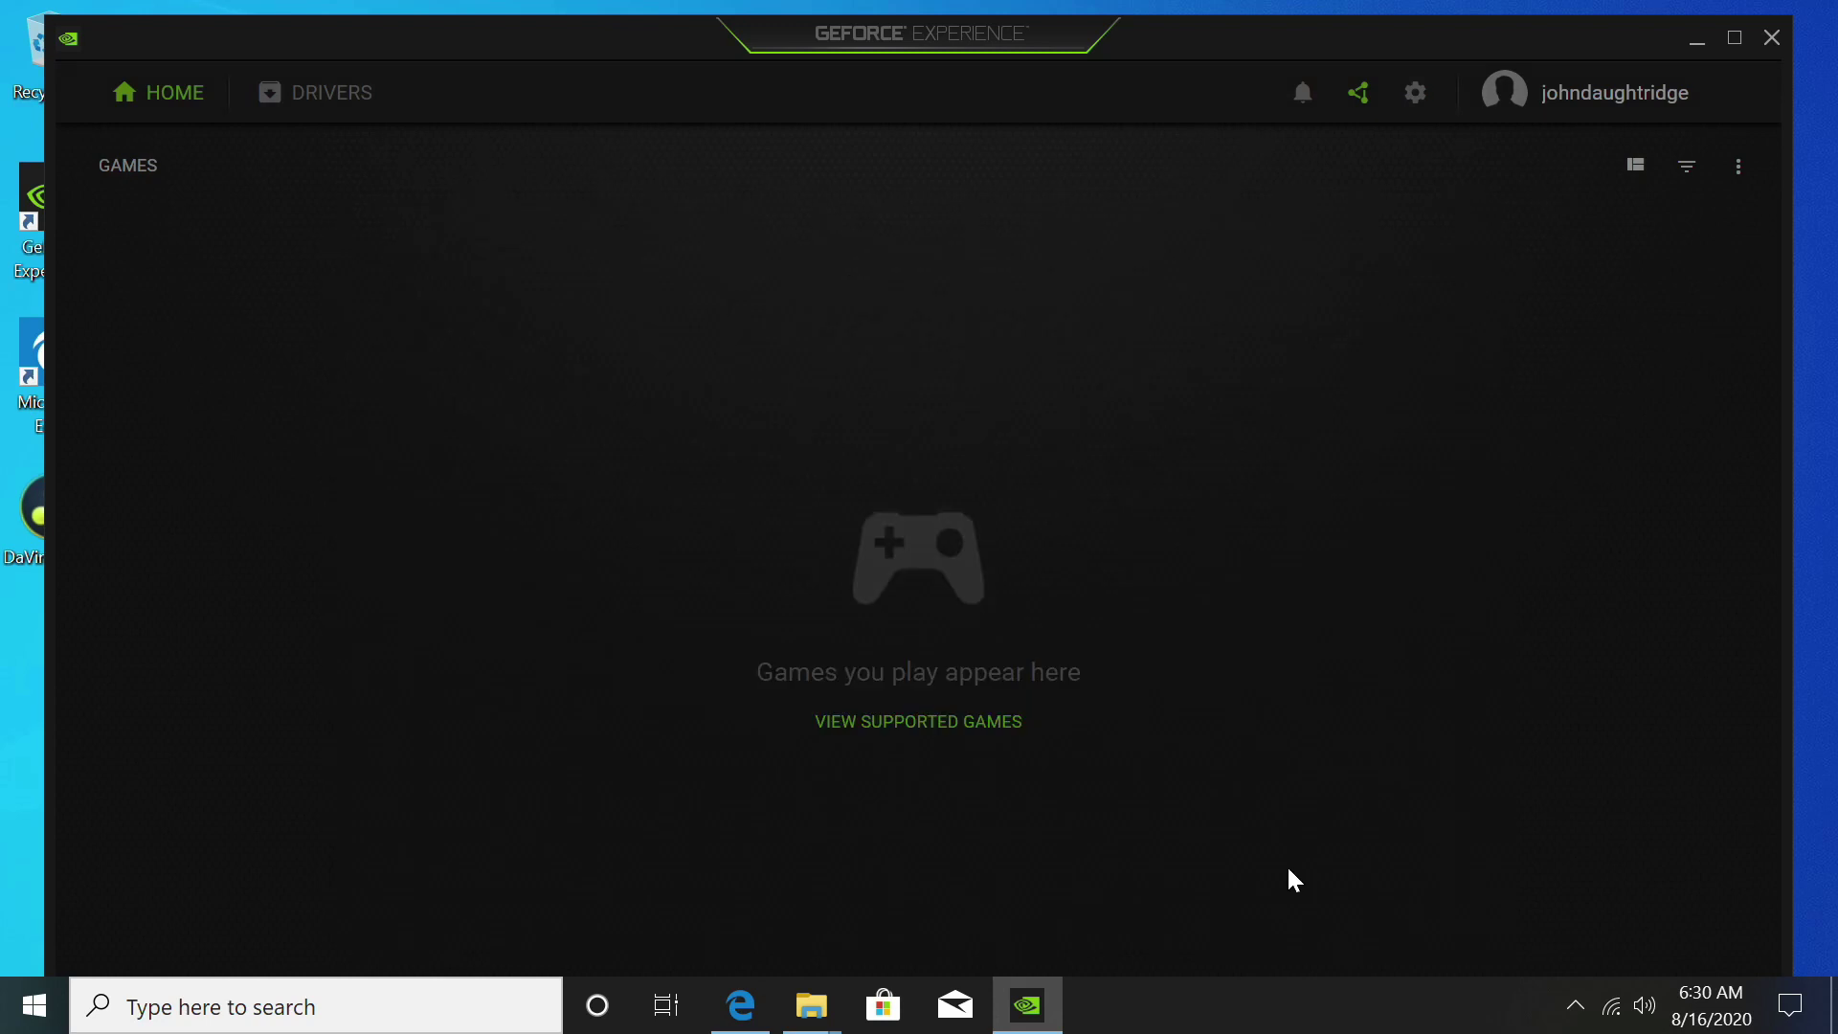
left_click(341, 110)
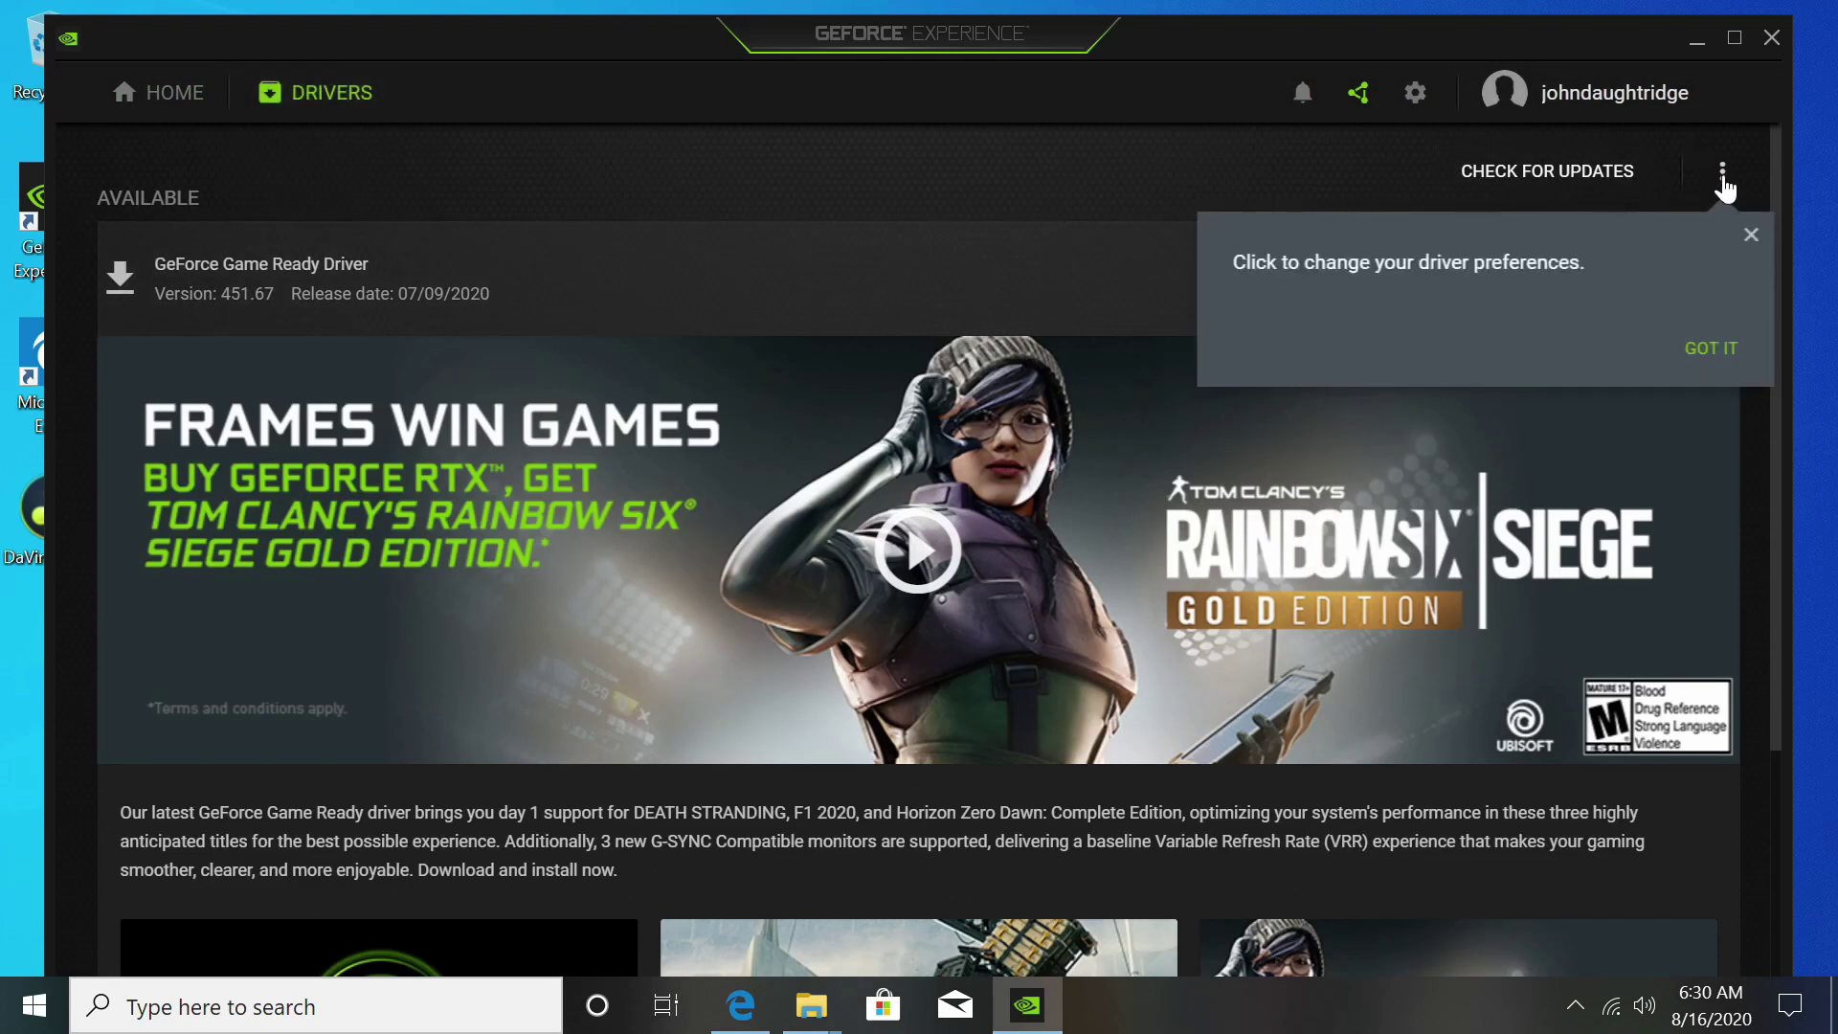
left_click(1723, 177)
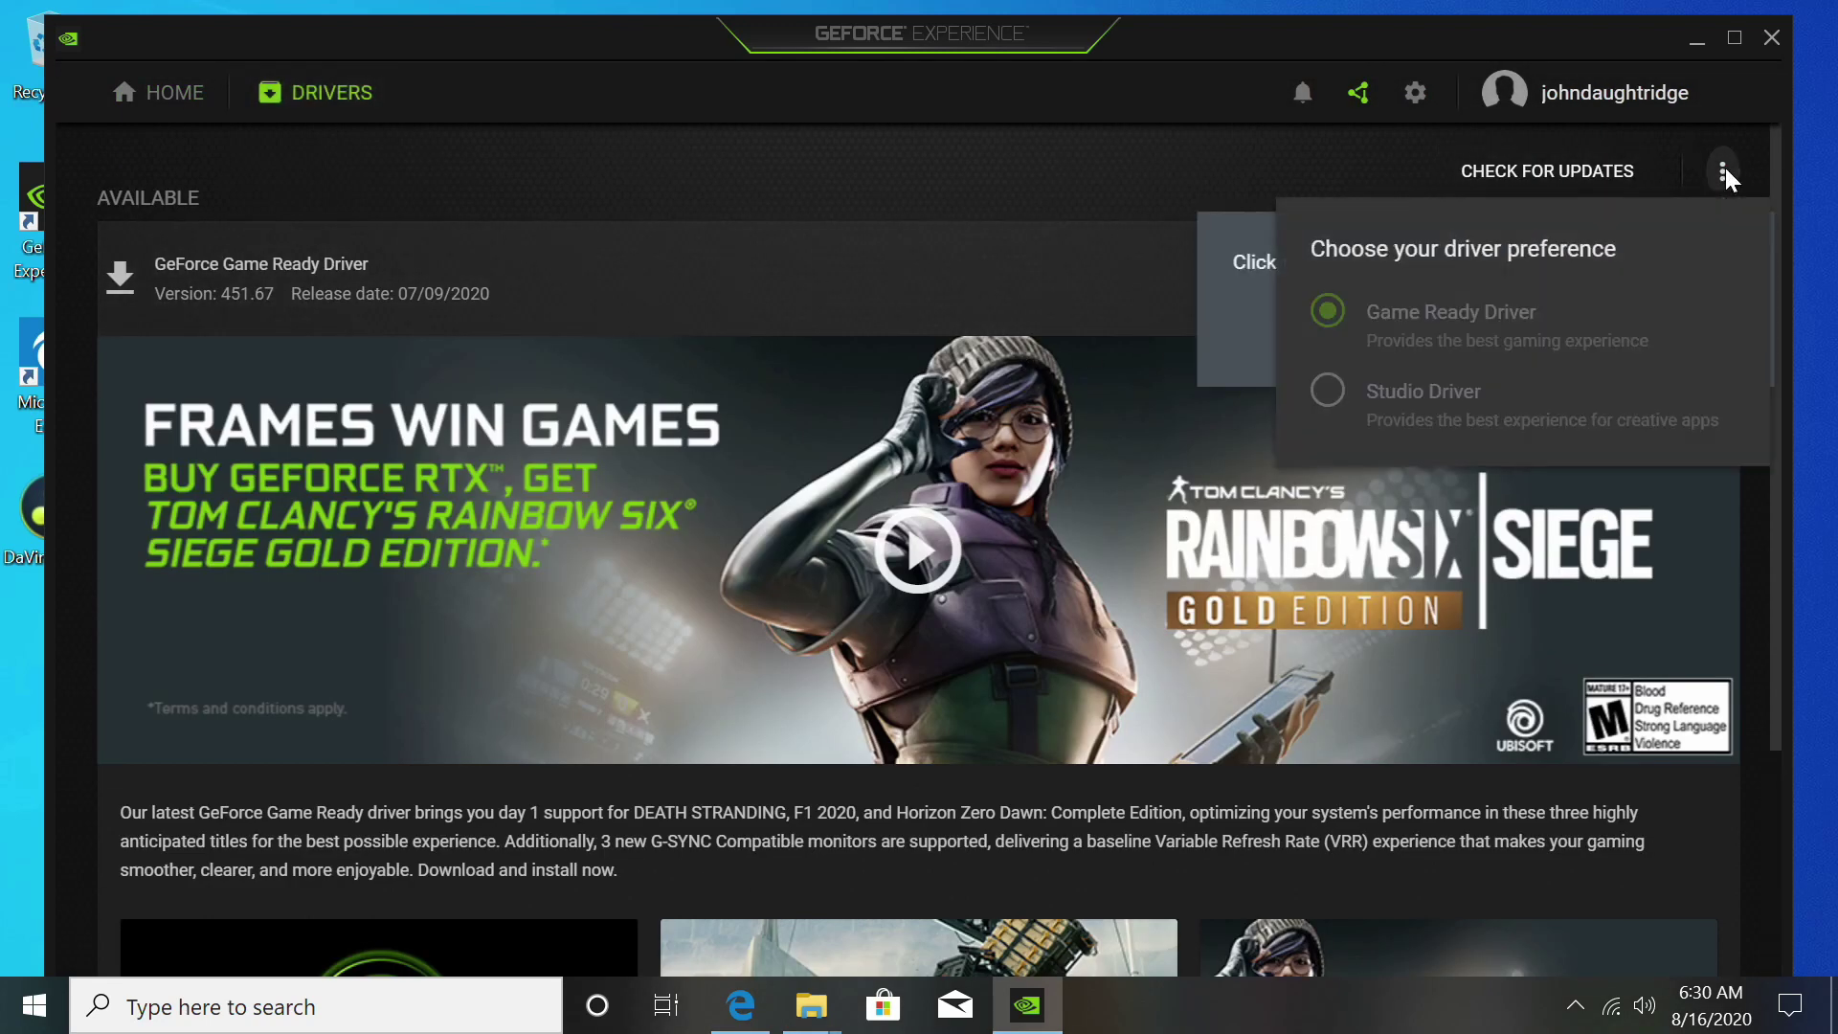
left_click(1331, 394)
left_click(1709, 350)
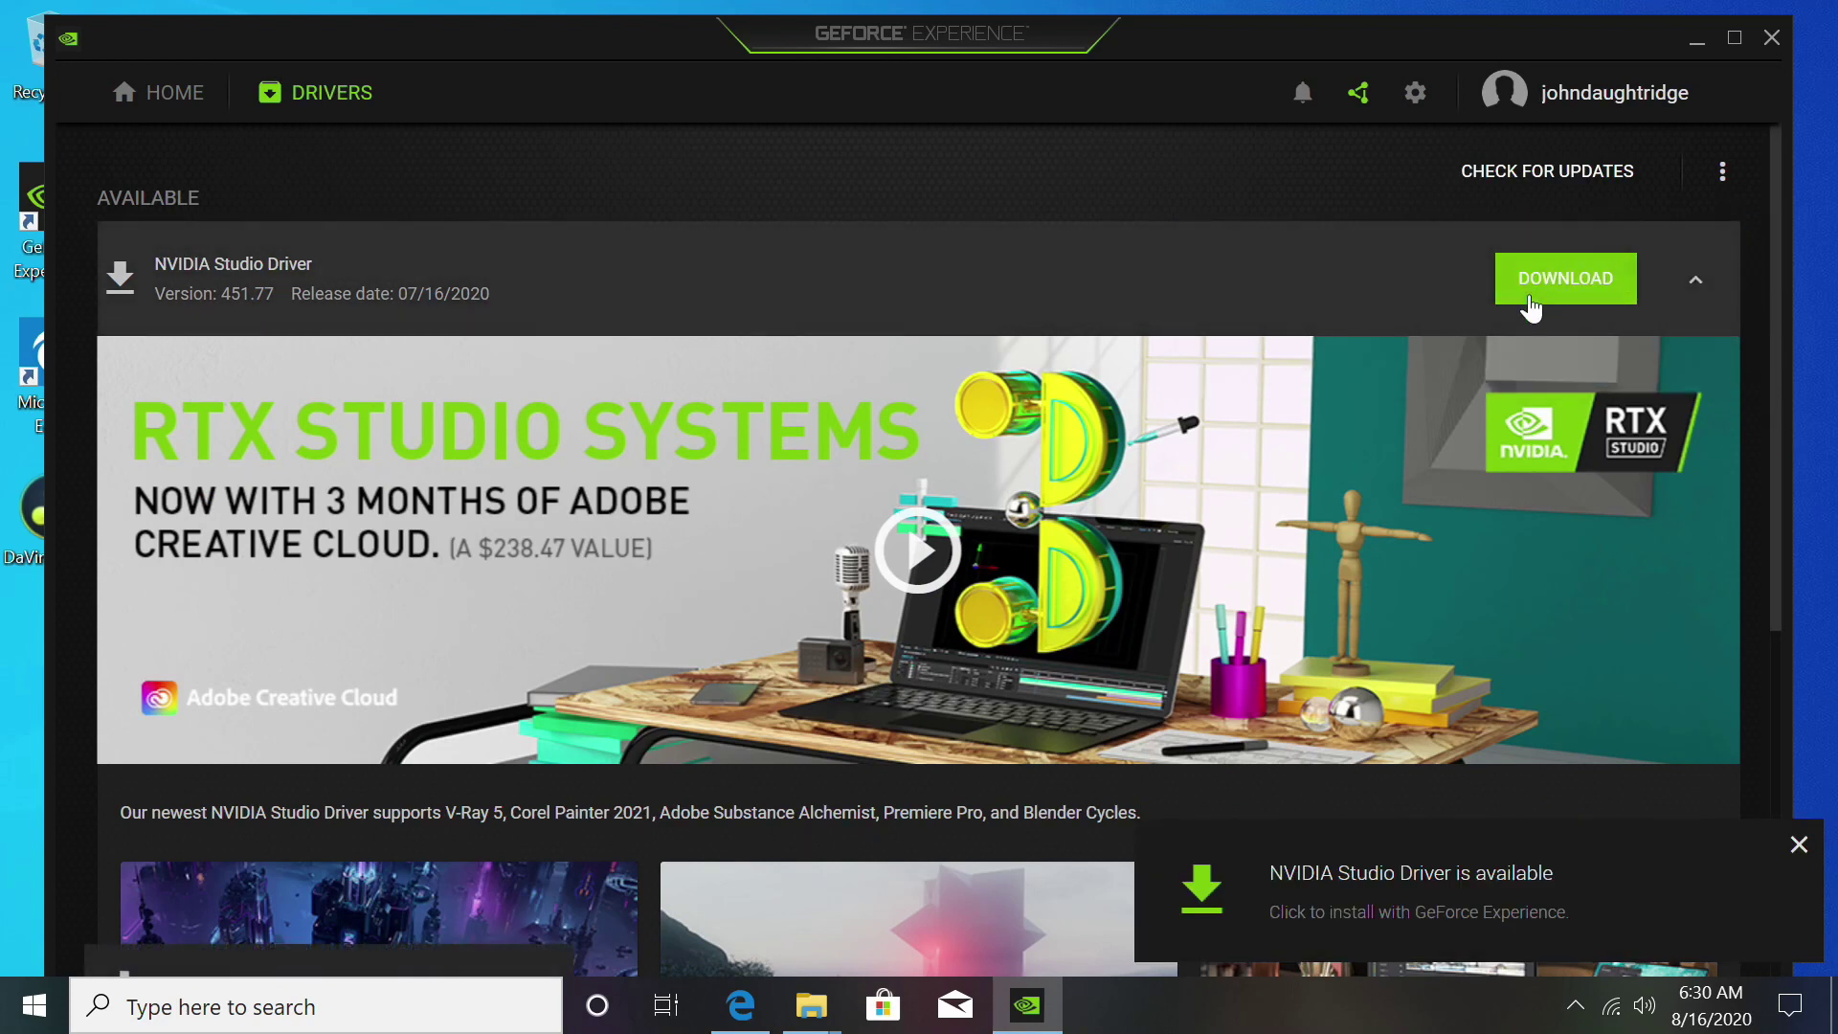
left_click(1555, 292)
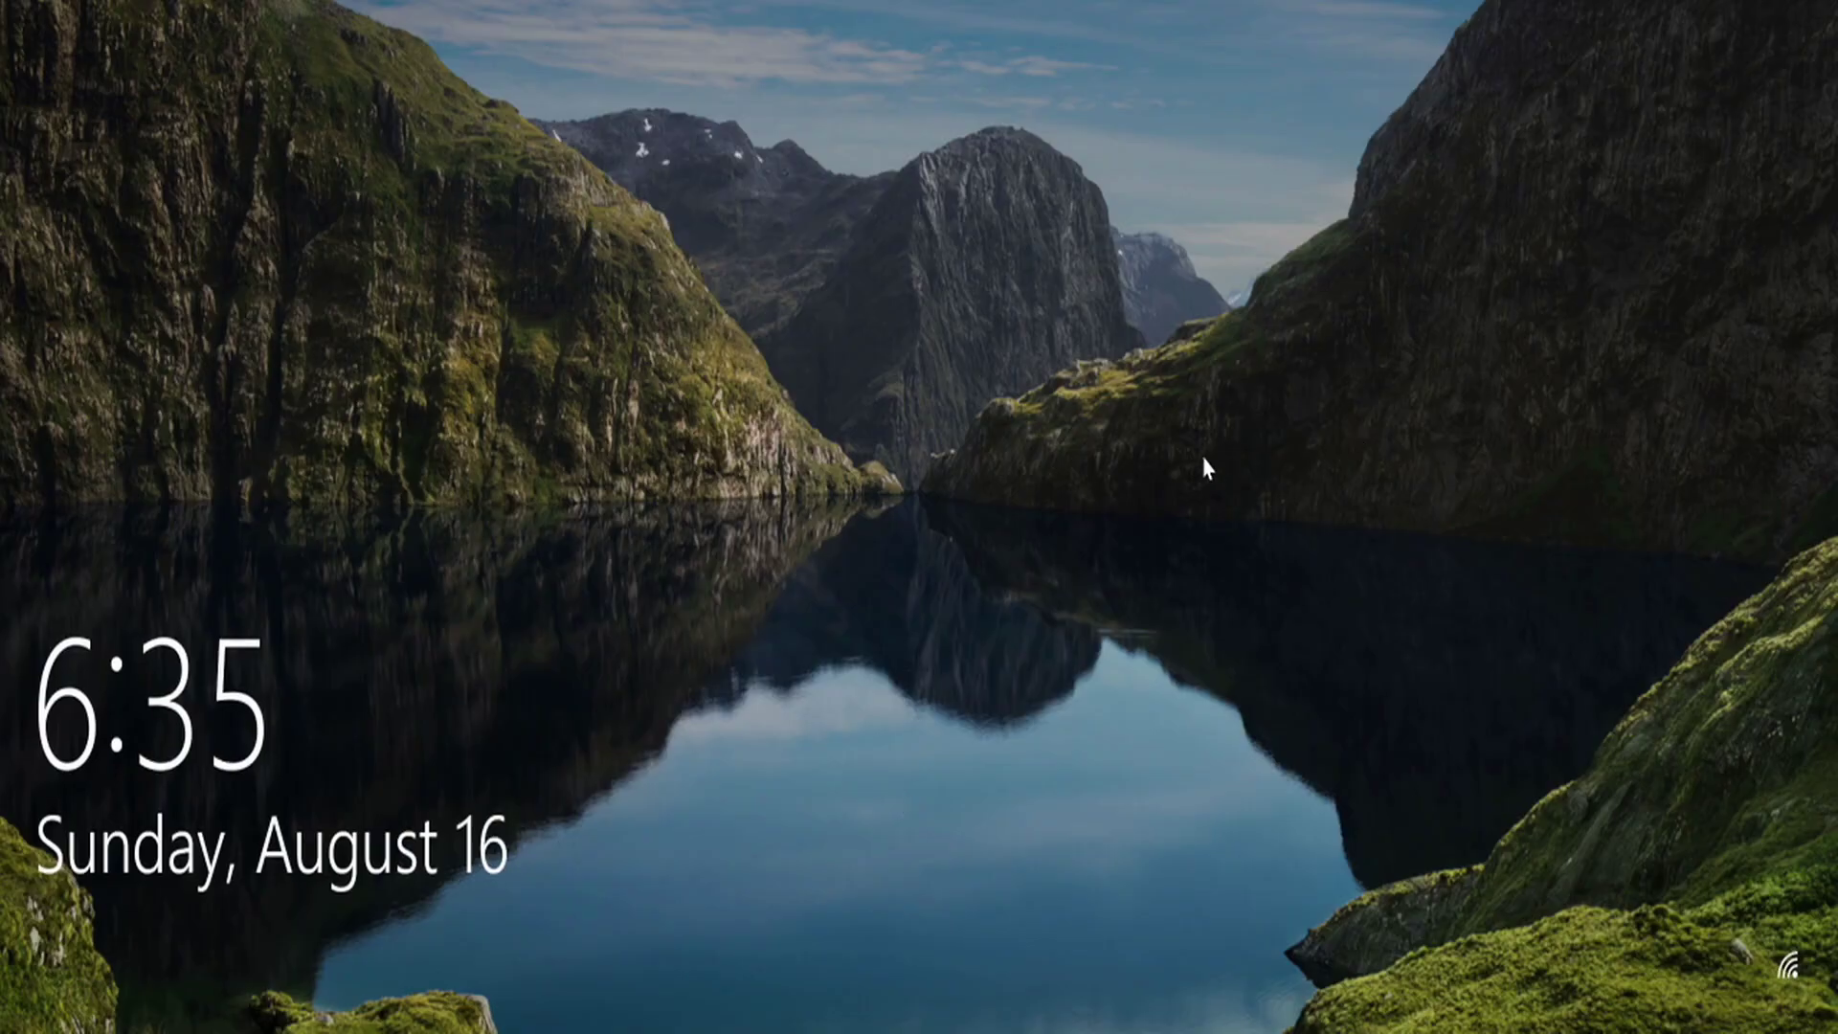
Step: Dismiss the lock screen and view Local Disk (D:) with $WINDOWS.~BT and WimBootCompress
left_click_drag(935, 636, 962, 21)
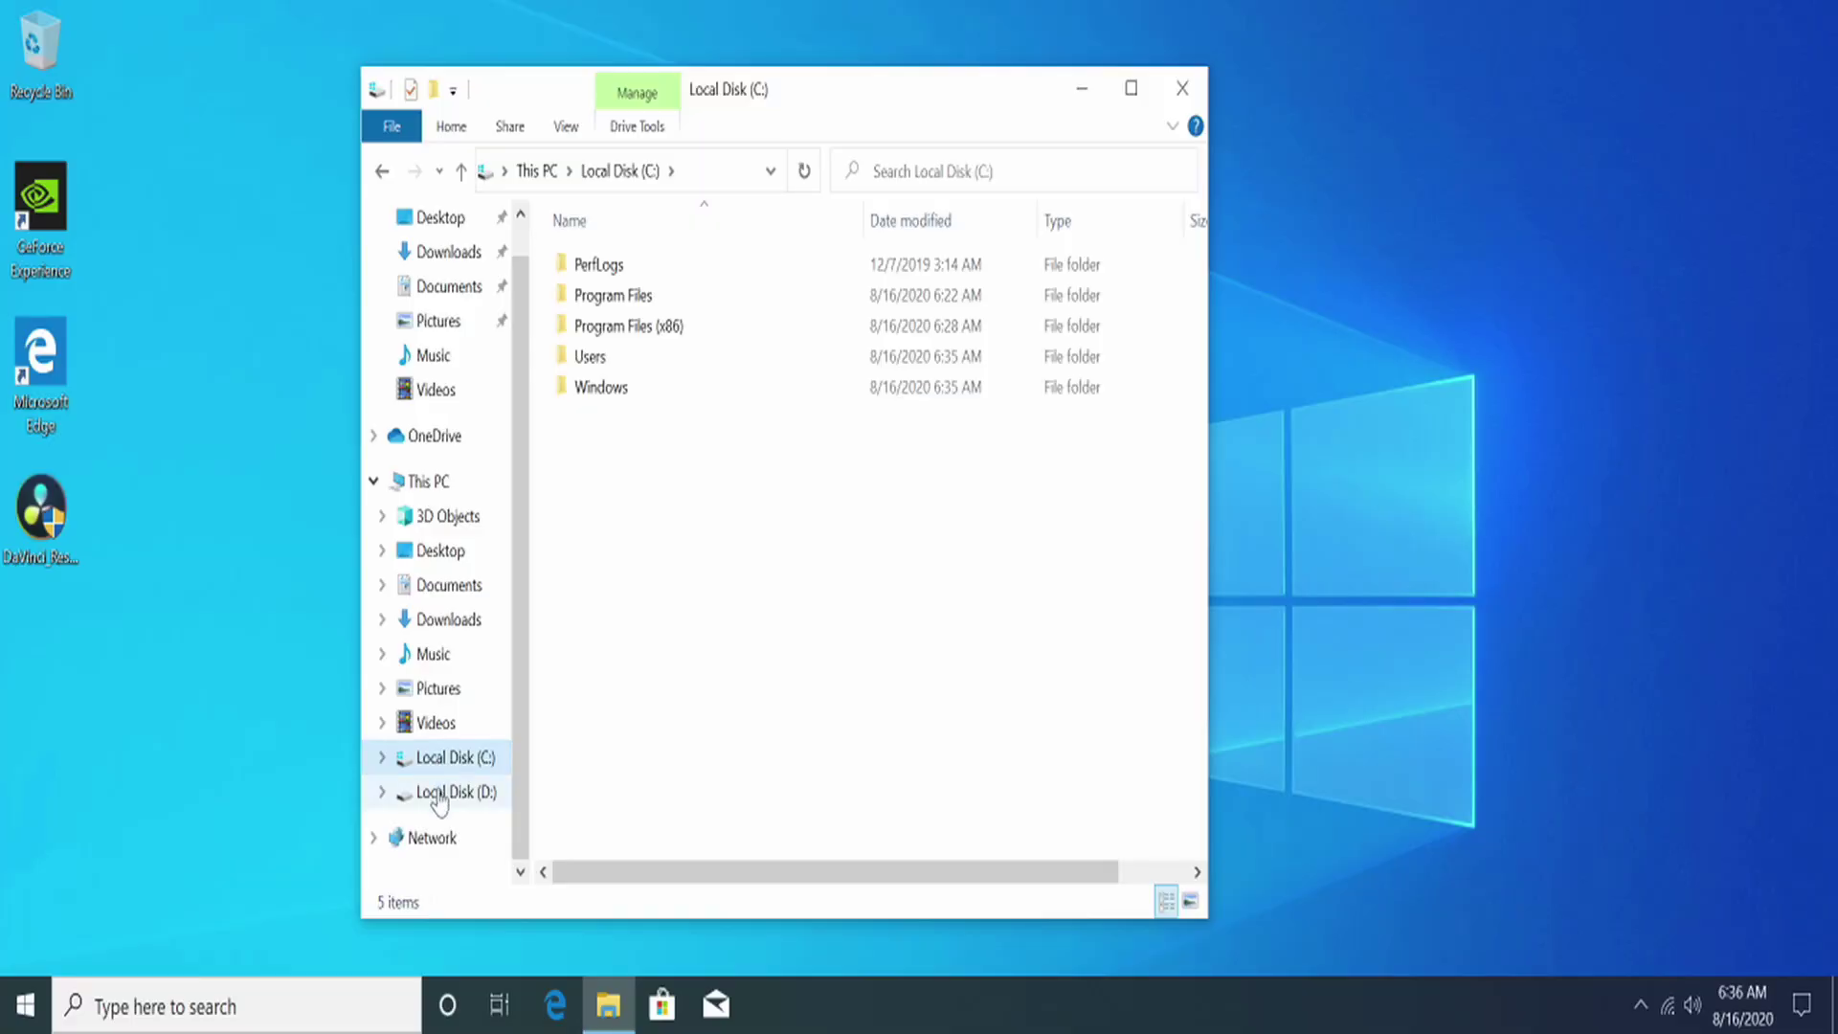
left_click(443, 797)
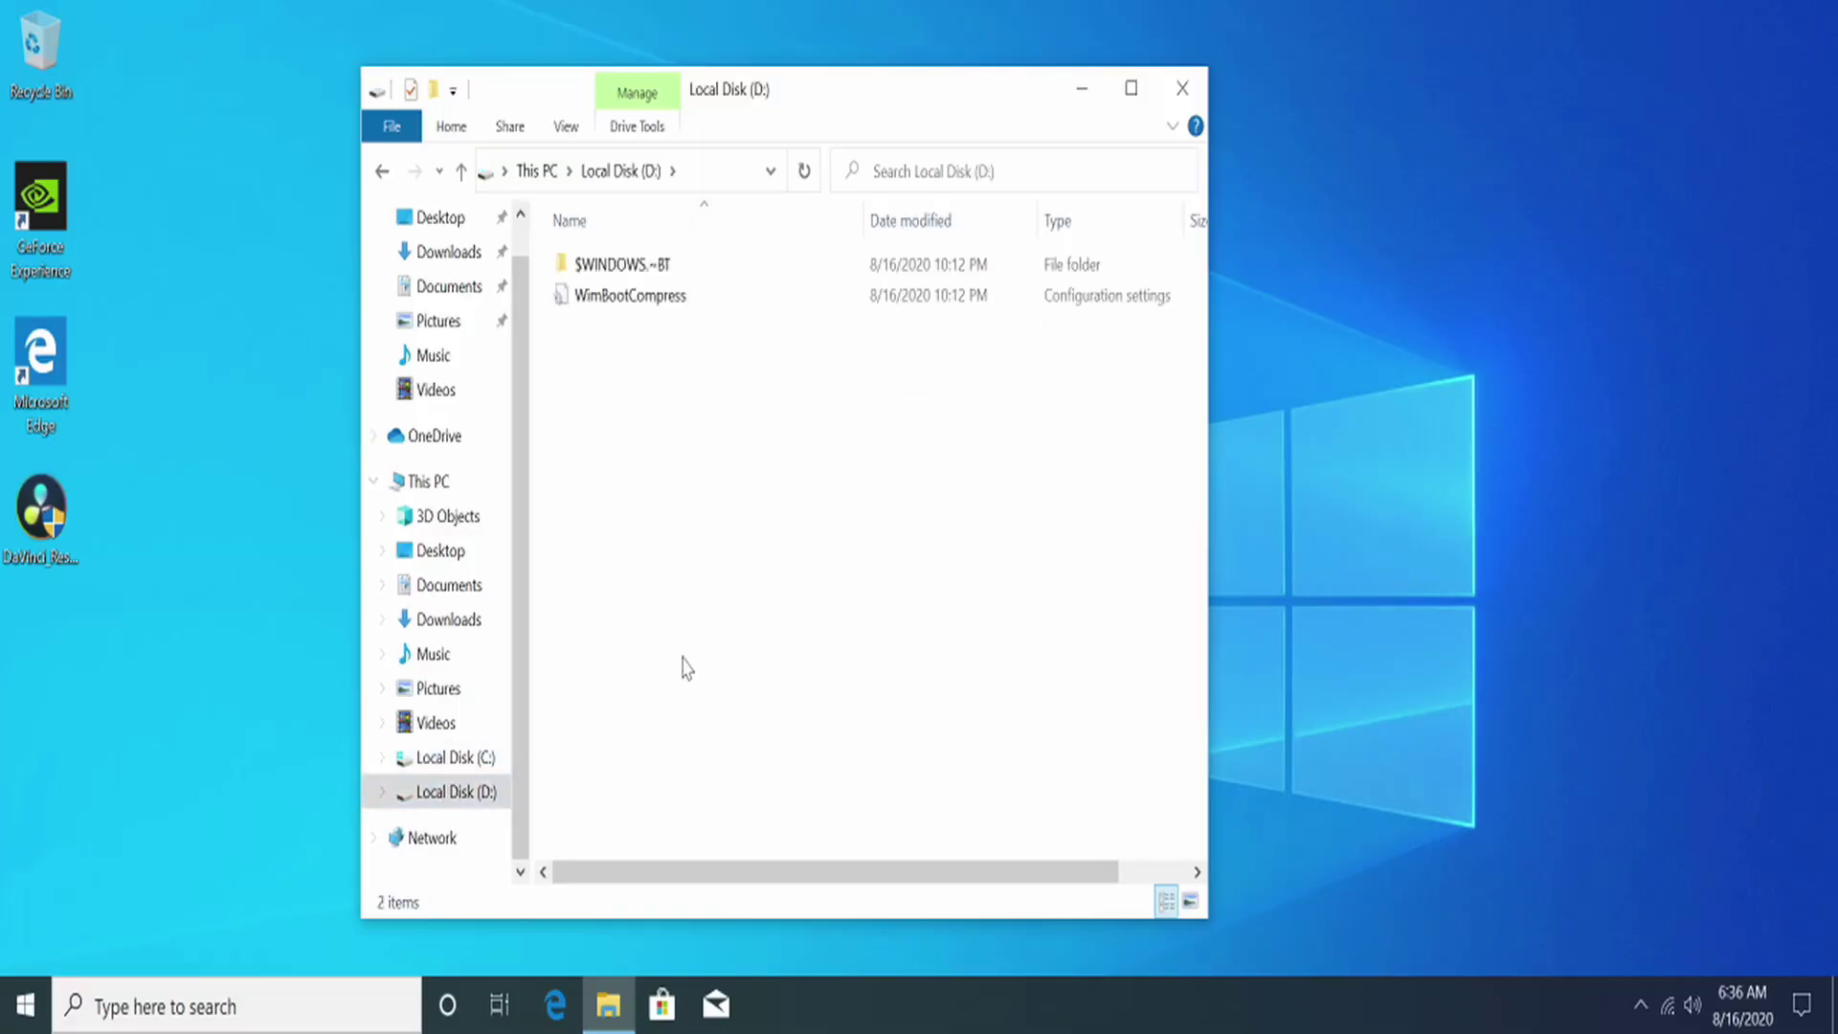
Step: Check Local Disk (C:), close File Explorer, and launch Device Manager by searching 'device'
left_click(431, 761)
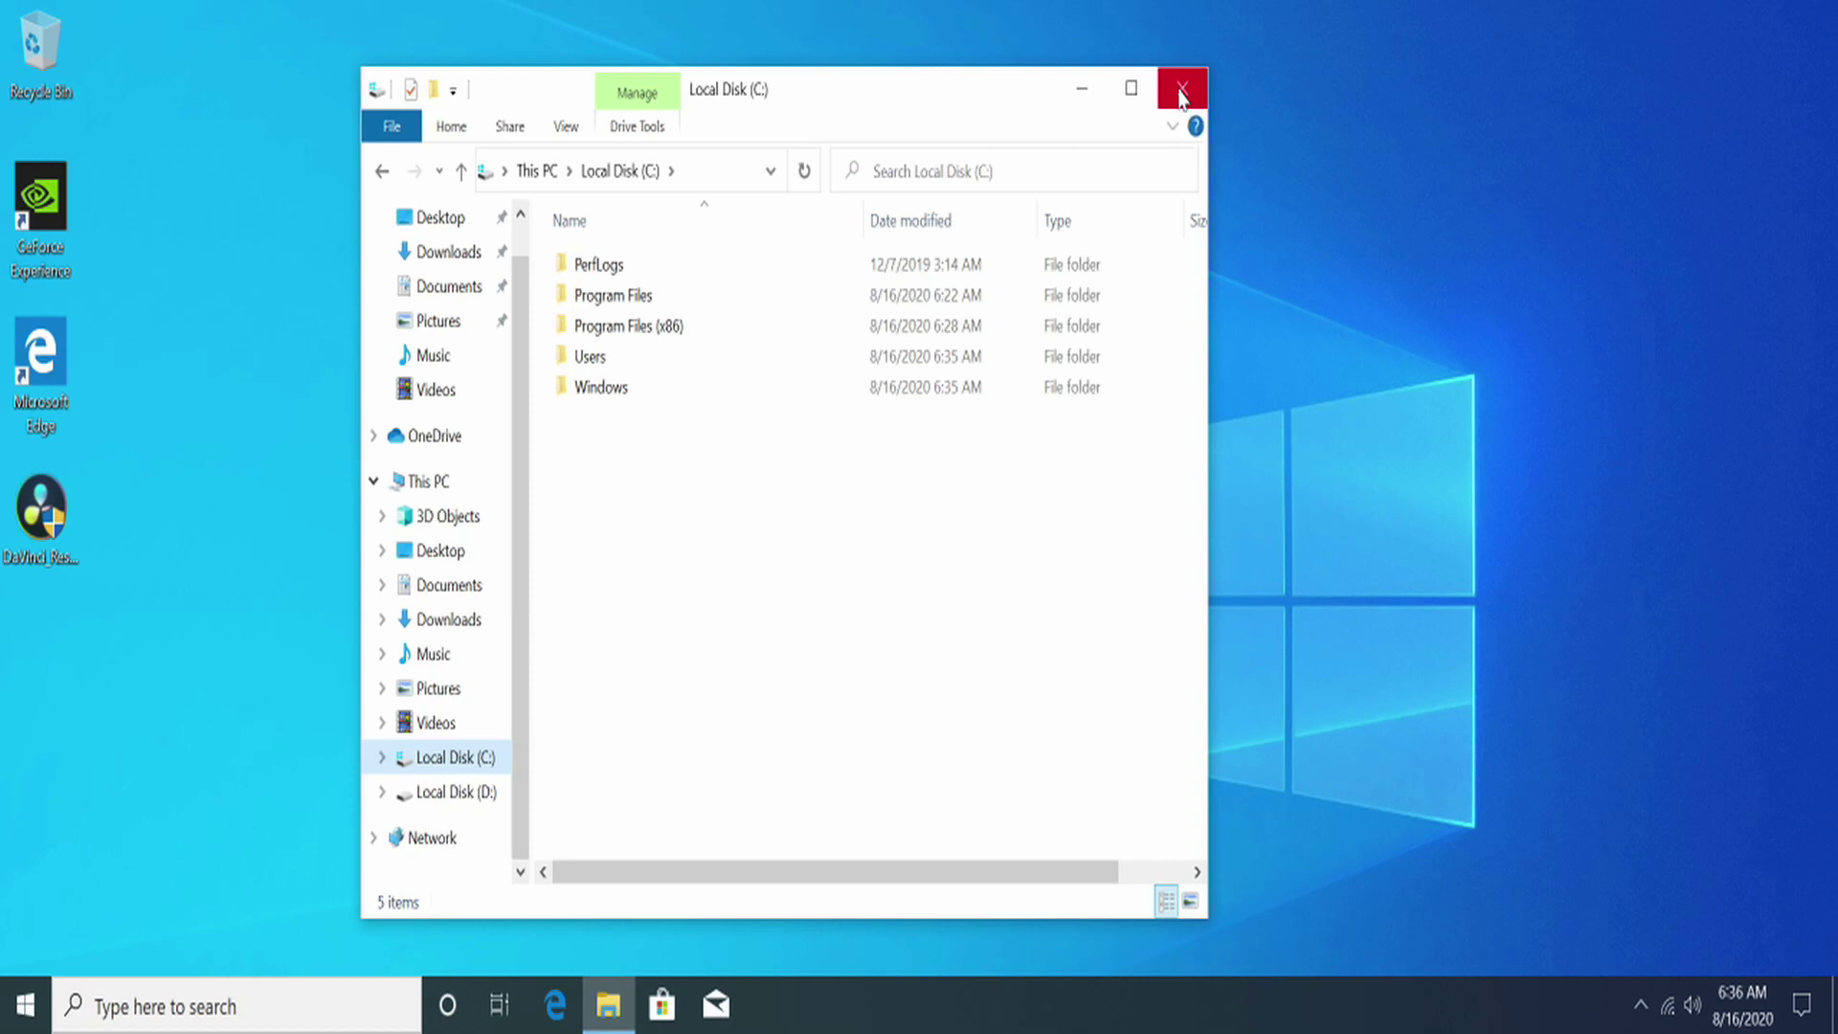
left_click(1183, 93)
key("super")
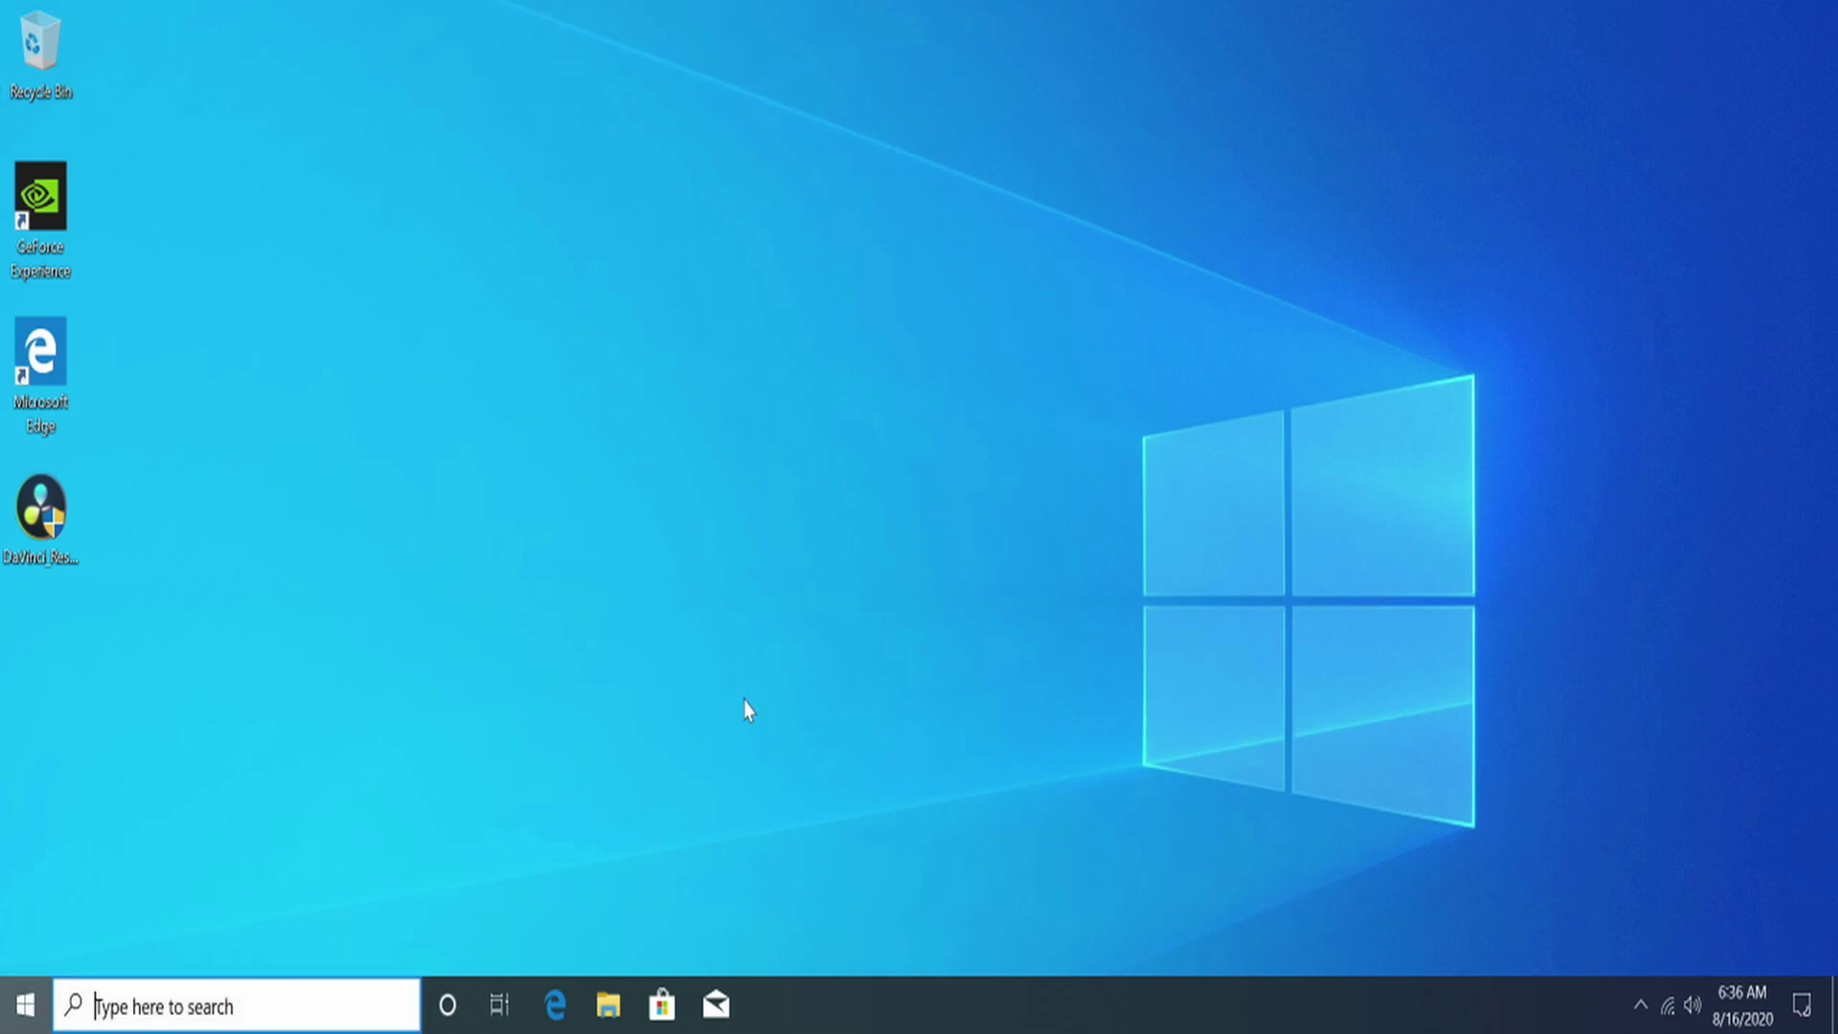
type("device")
key("Return")
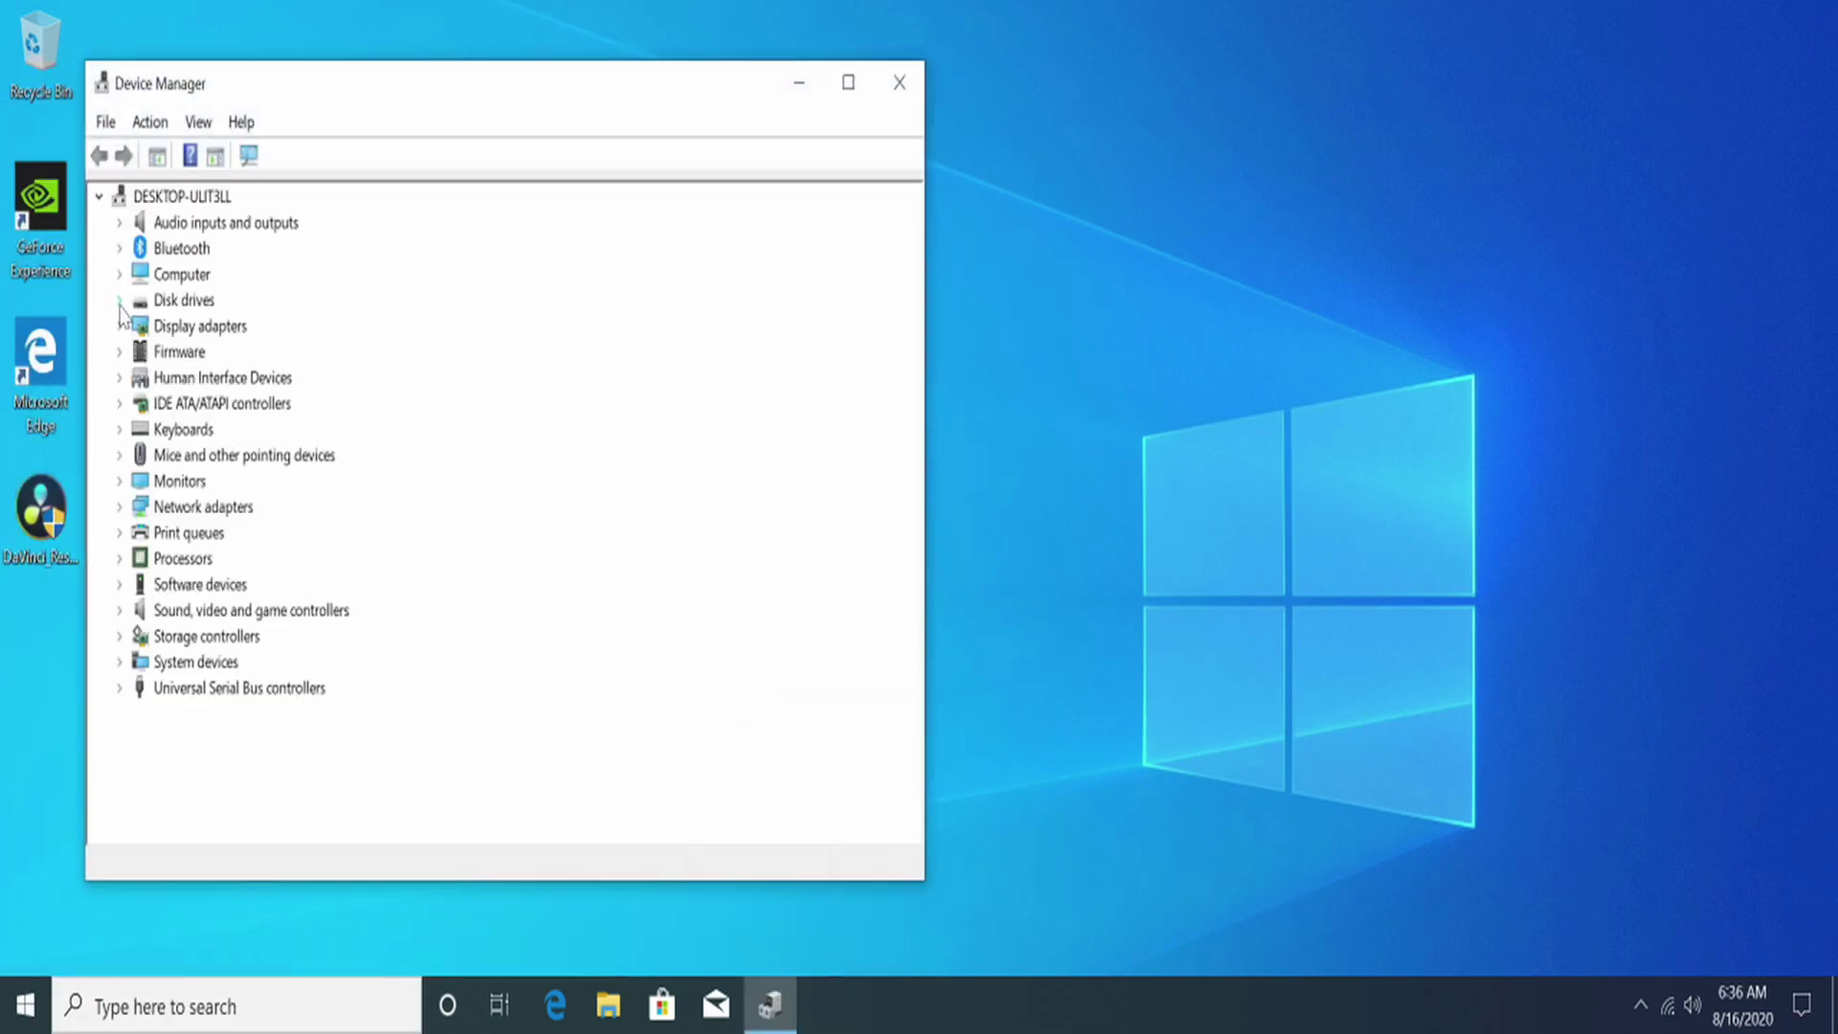
Step: Expand Disk drives to list the three Samsung SSDs, then view Local Disk (D:) in File Explorer
left_click(120, 303)
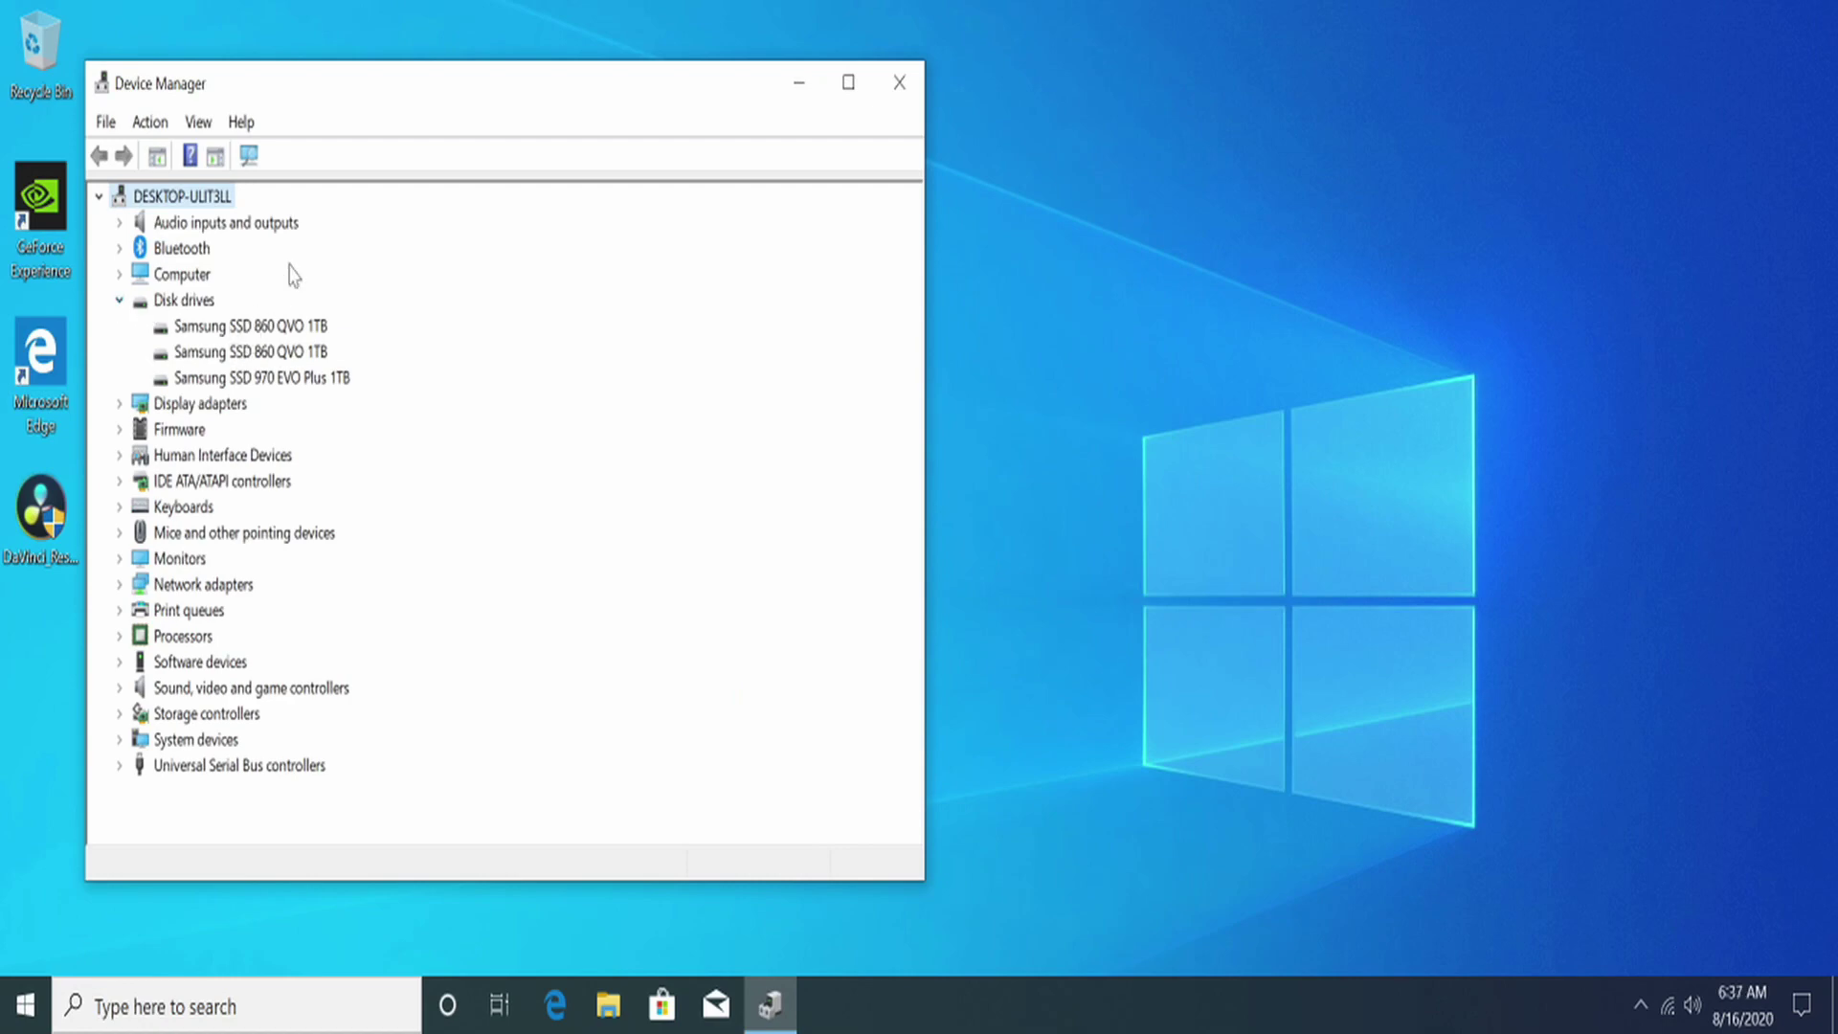
left_click_drag(426, 77, 1144, 90)
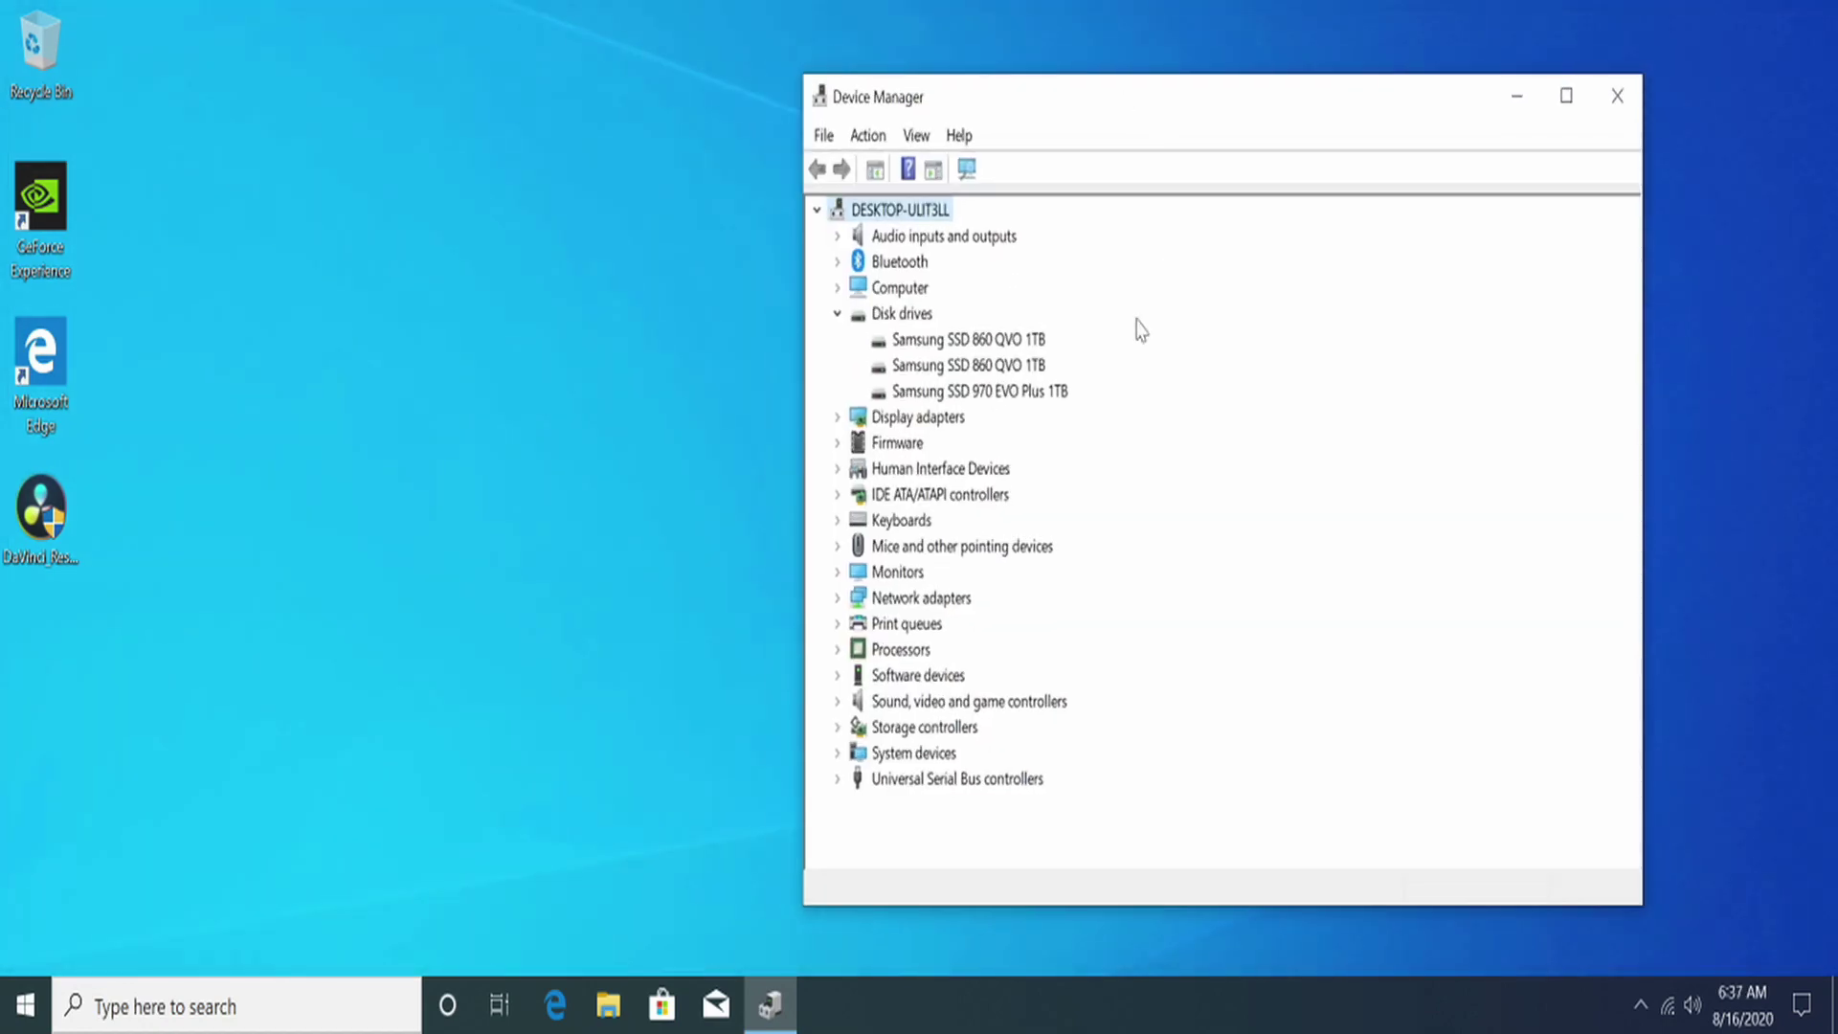
key("super+e")
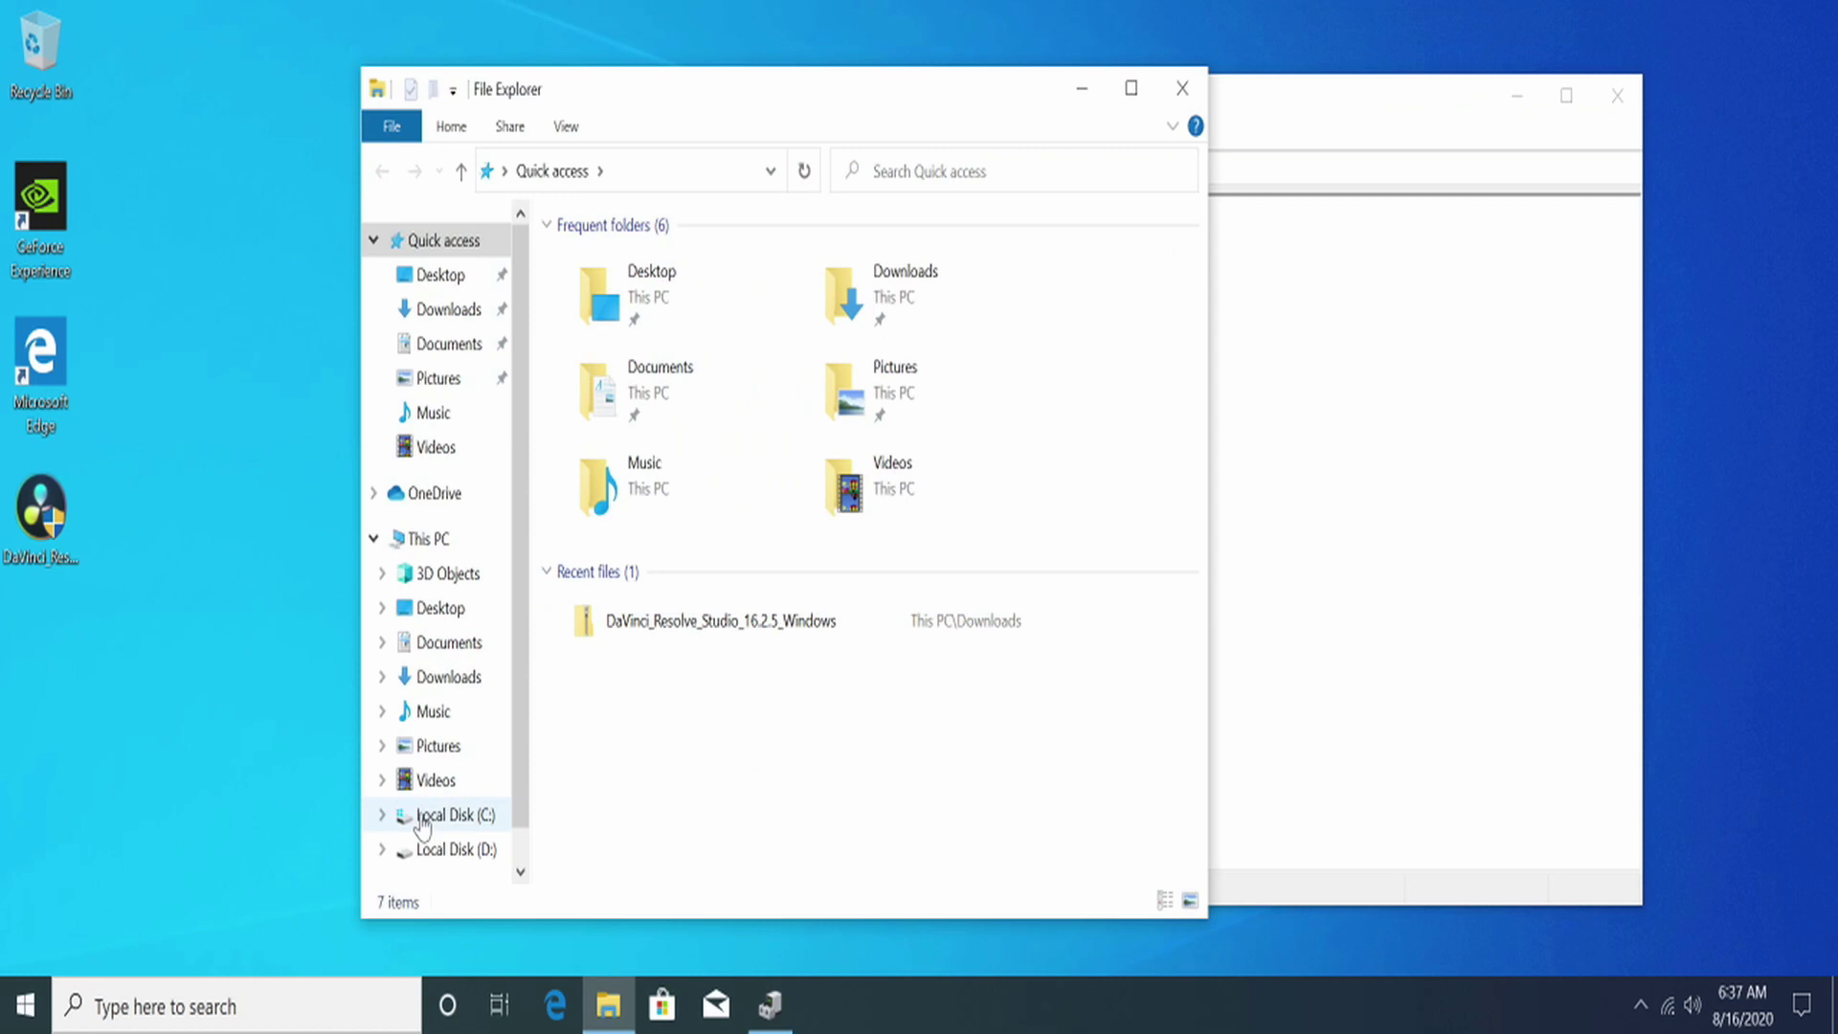
scroll(440, 807, "down", 1)
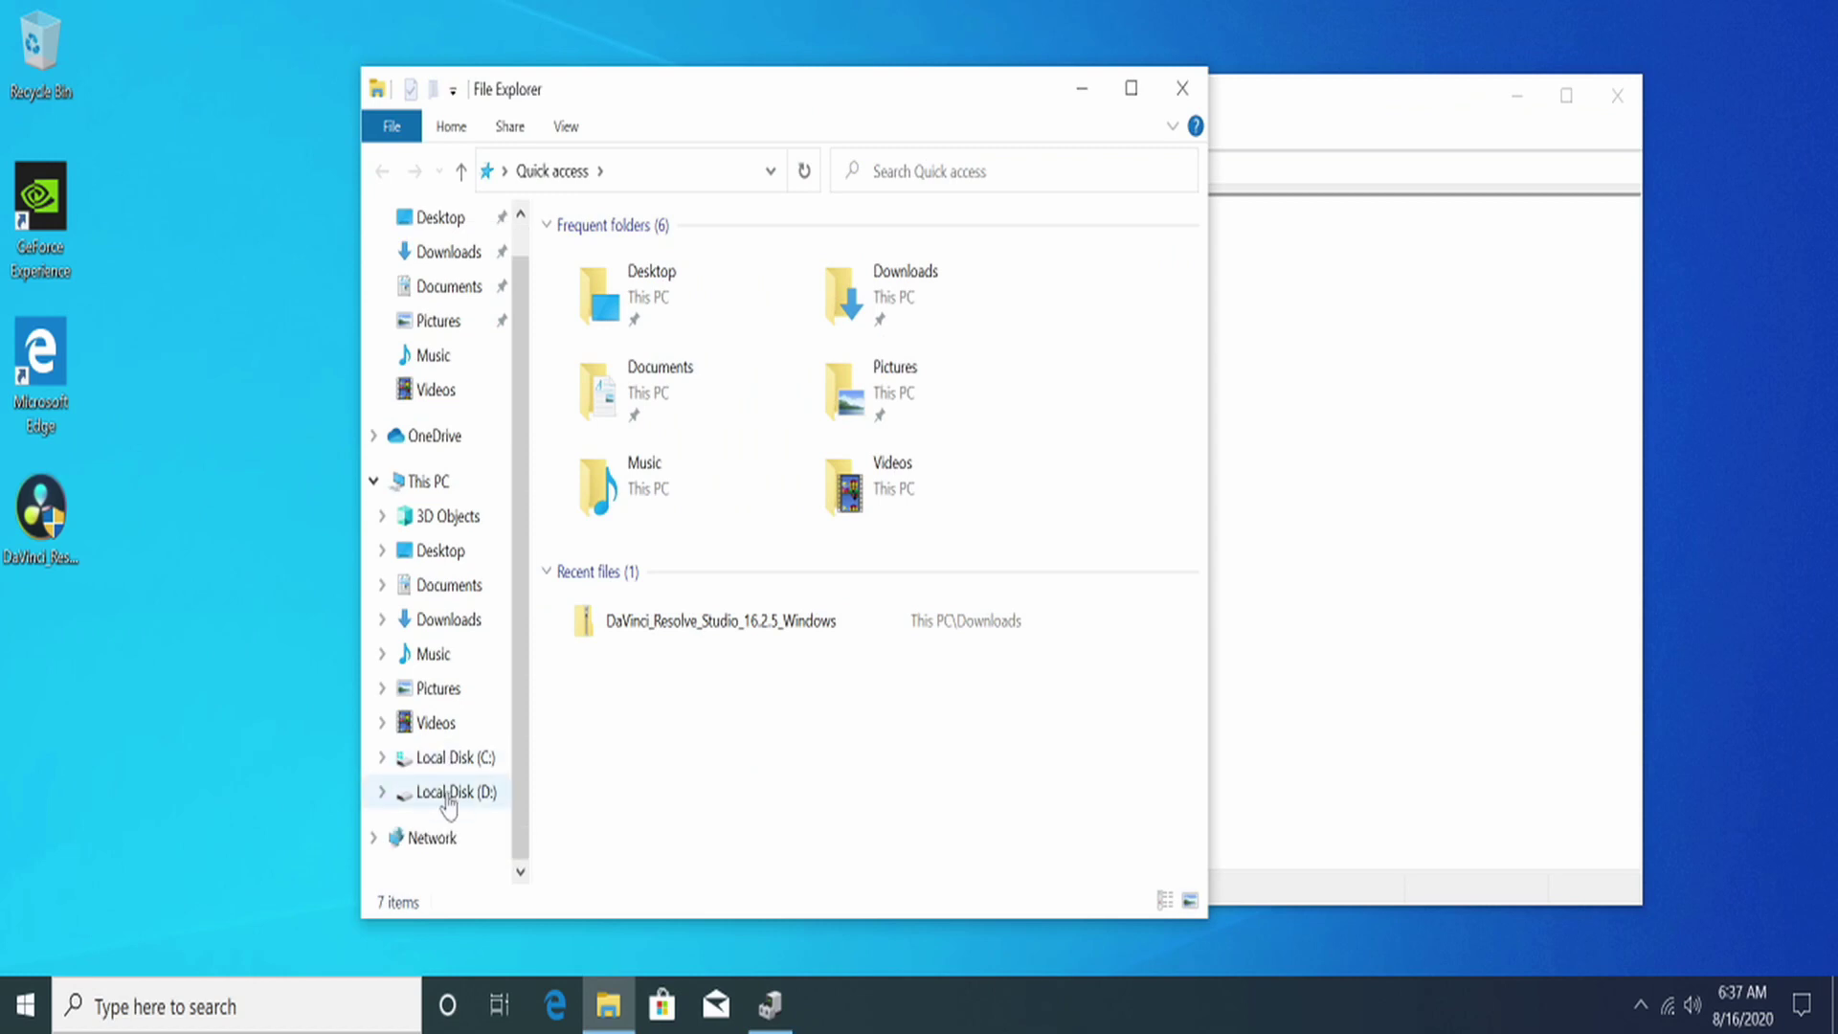
left_click(382, 791)
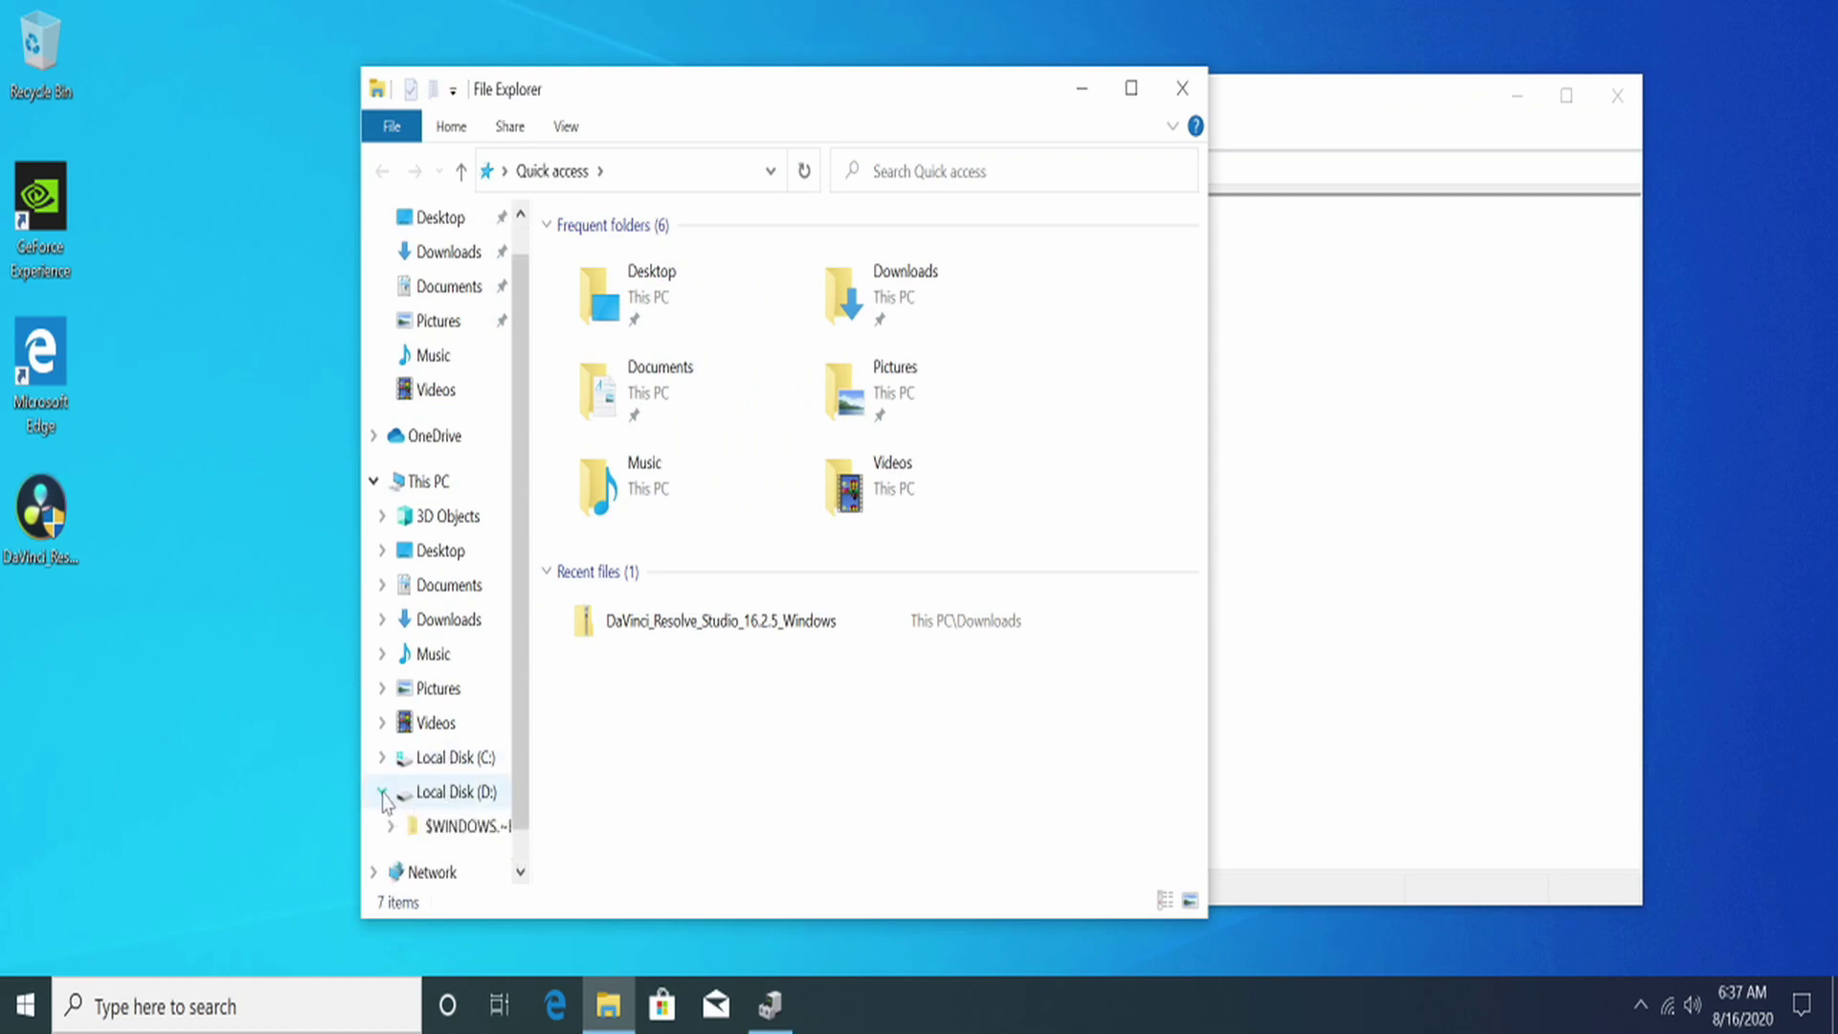
left_click(429, 798)
left_click(382, 792)
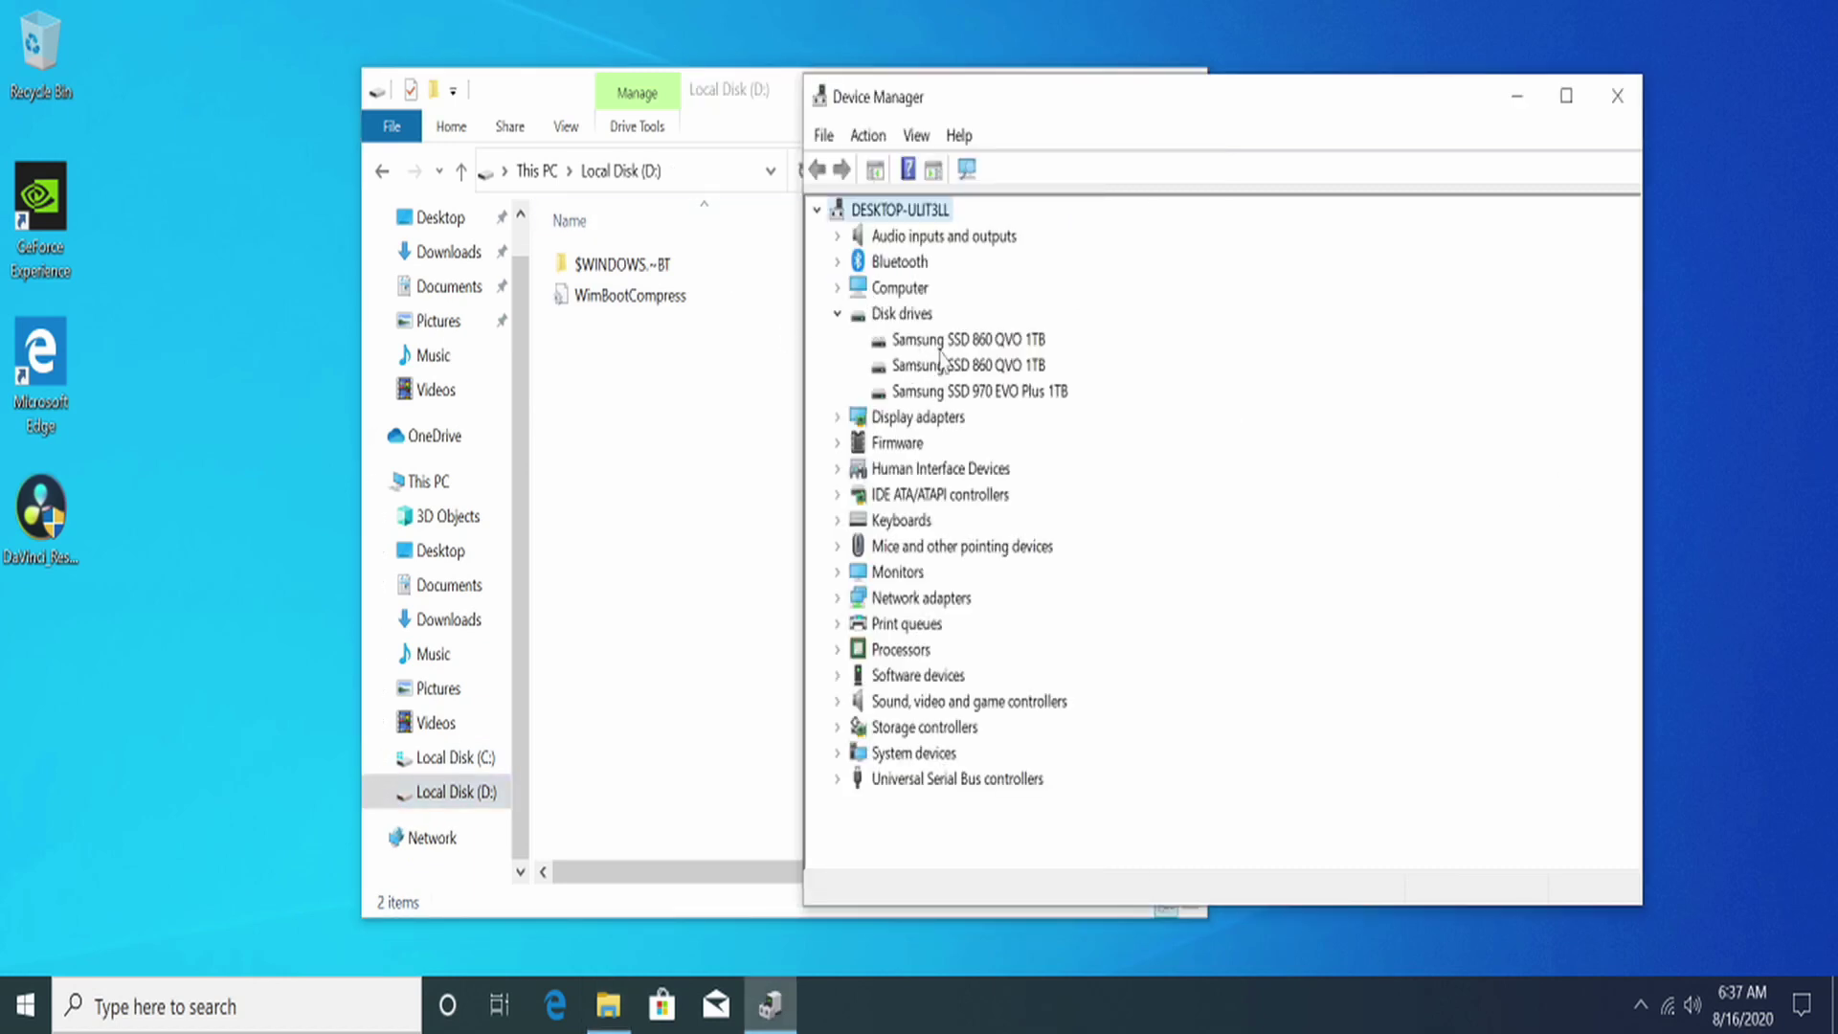
Step: Open Disk Management via a 'format' search, initialize Disk 1 as GPT, and select its unallocated space
key("super")
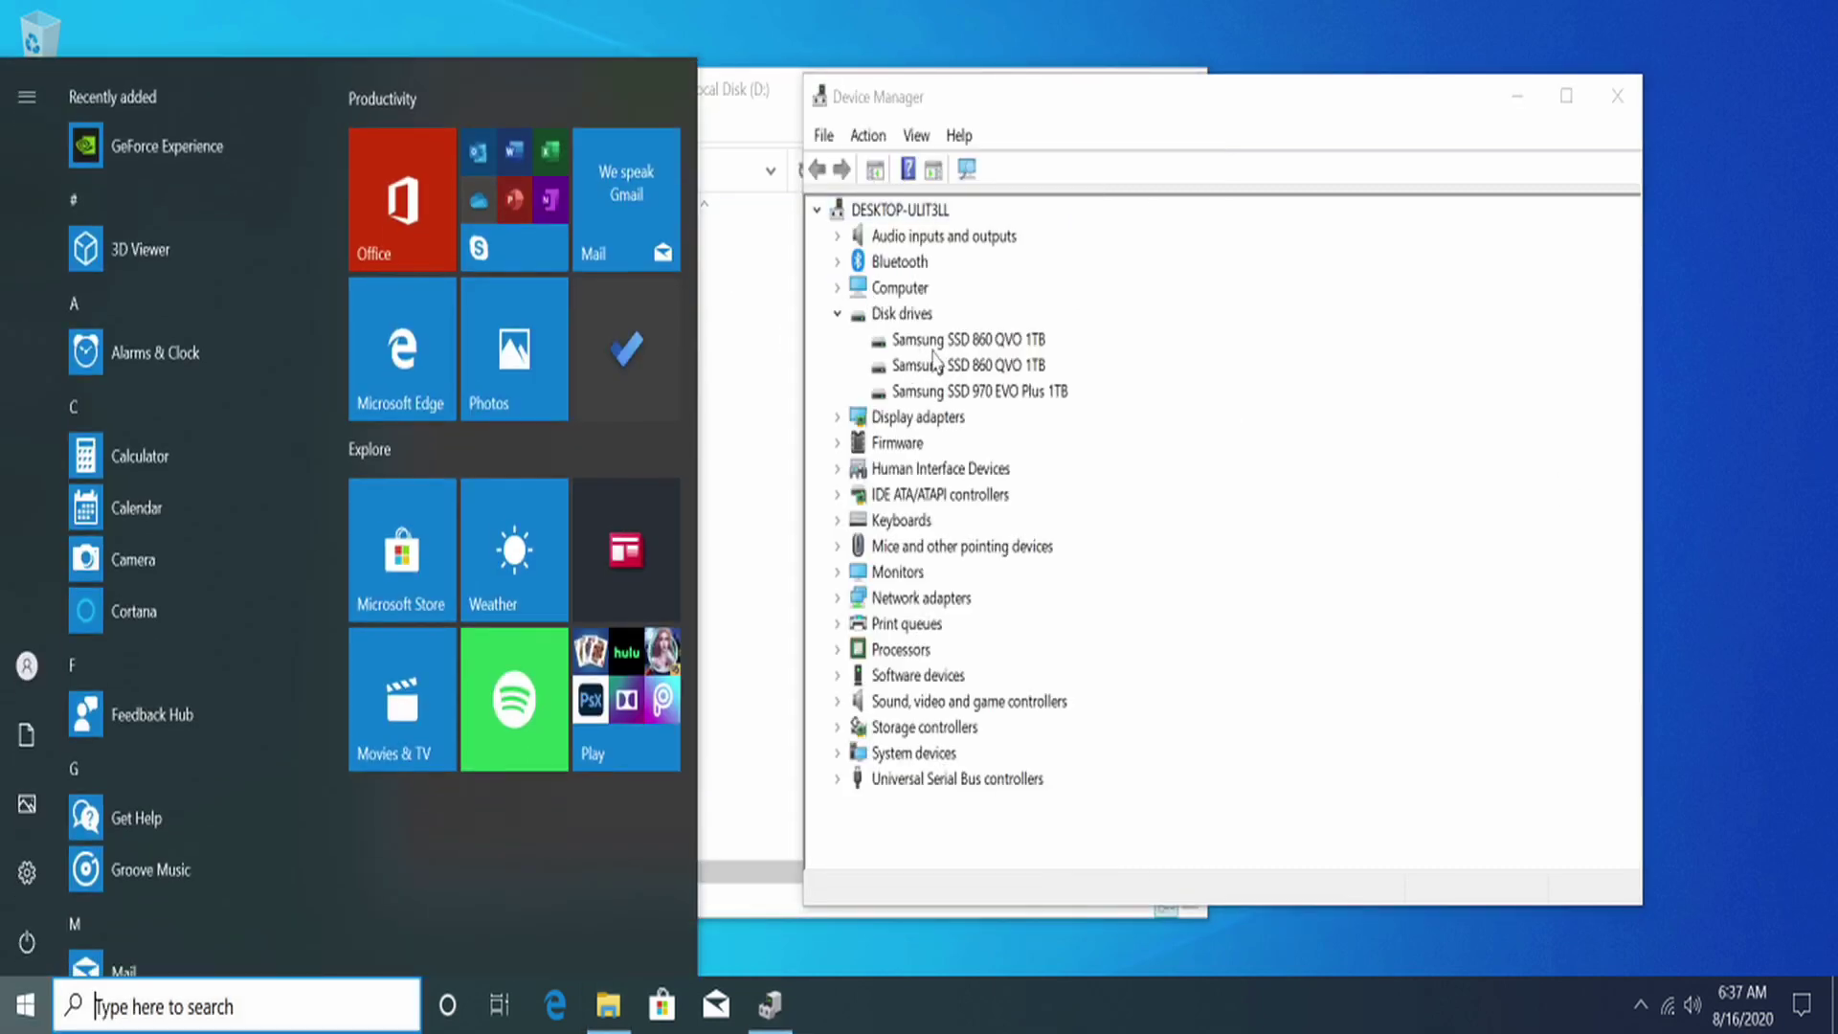
type("format")
key("Return")
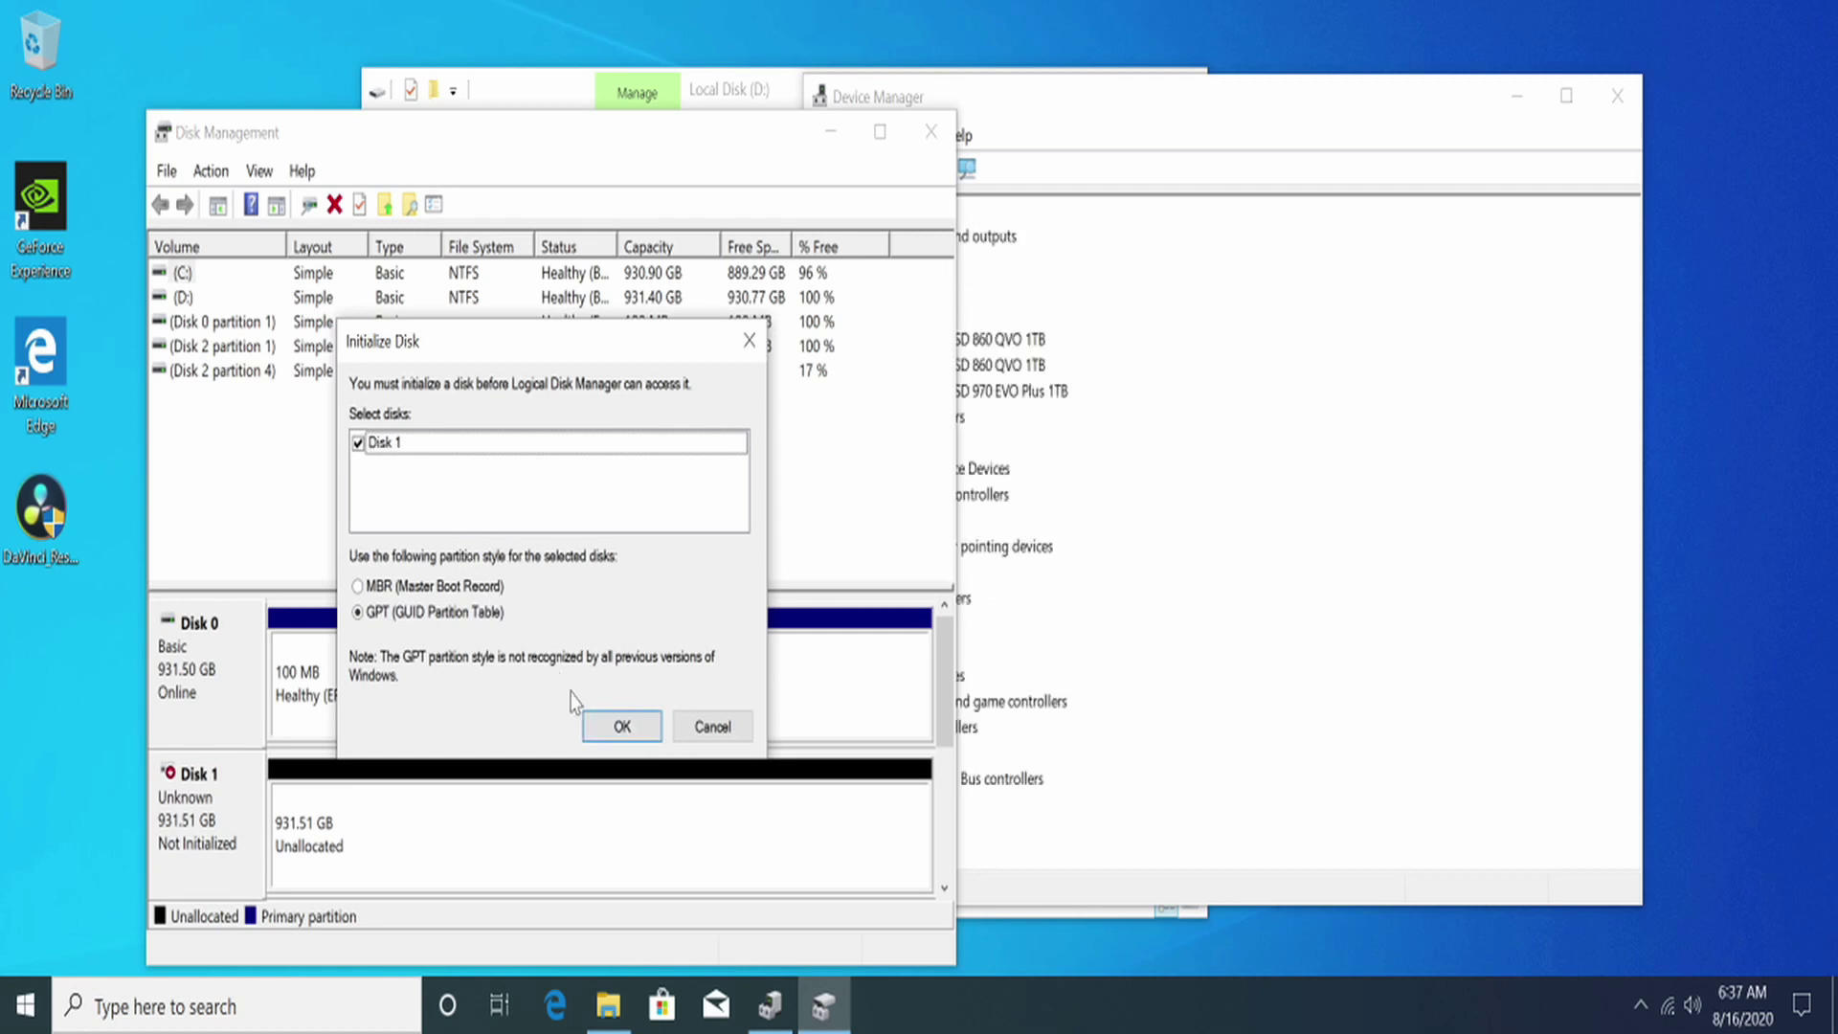
left_click(622, 726)
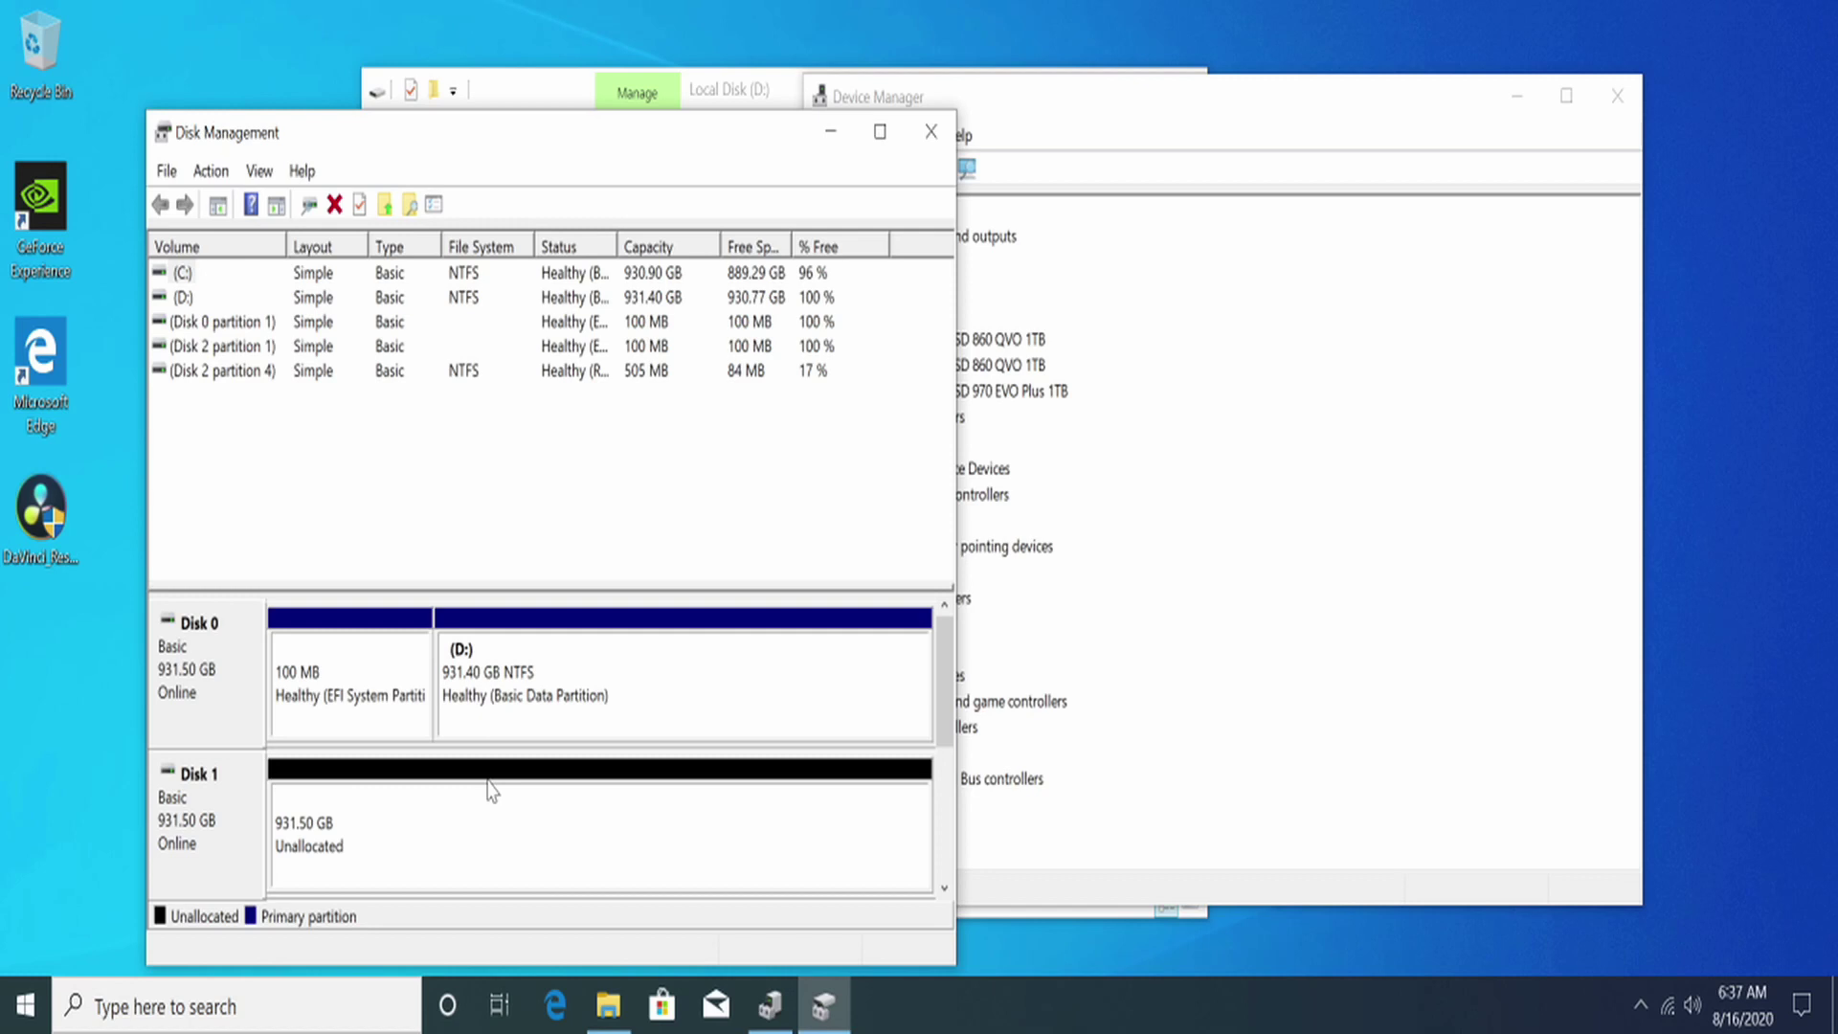
left_click(440, 825)
Step: Create a full-size 953852 MB NTFS simple volume, New Volume (E:), on Disk 1
right_click(481, 850)
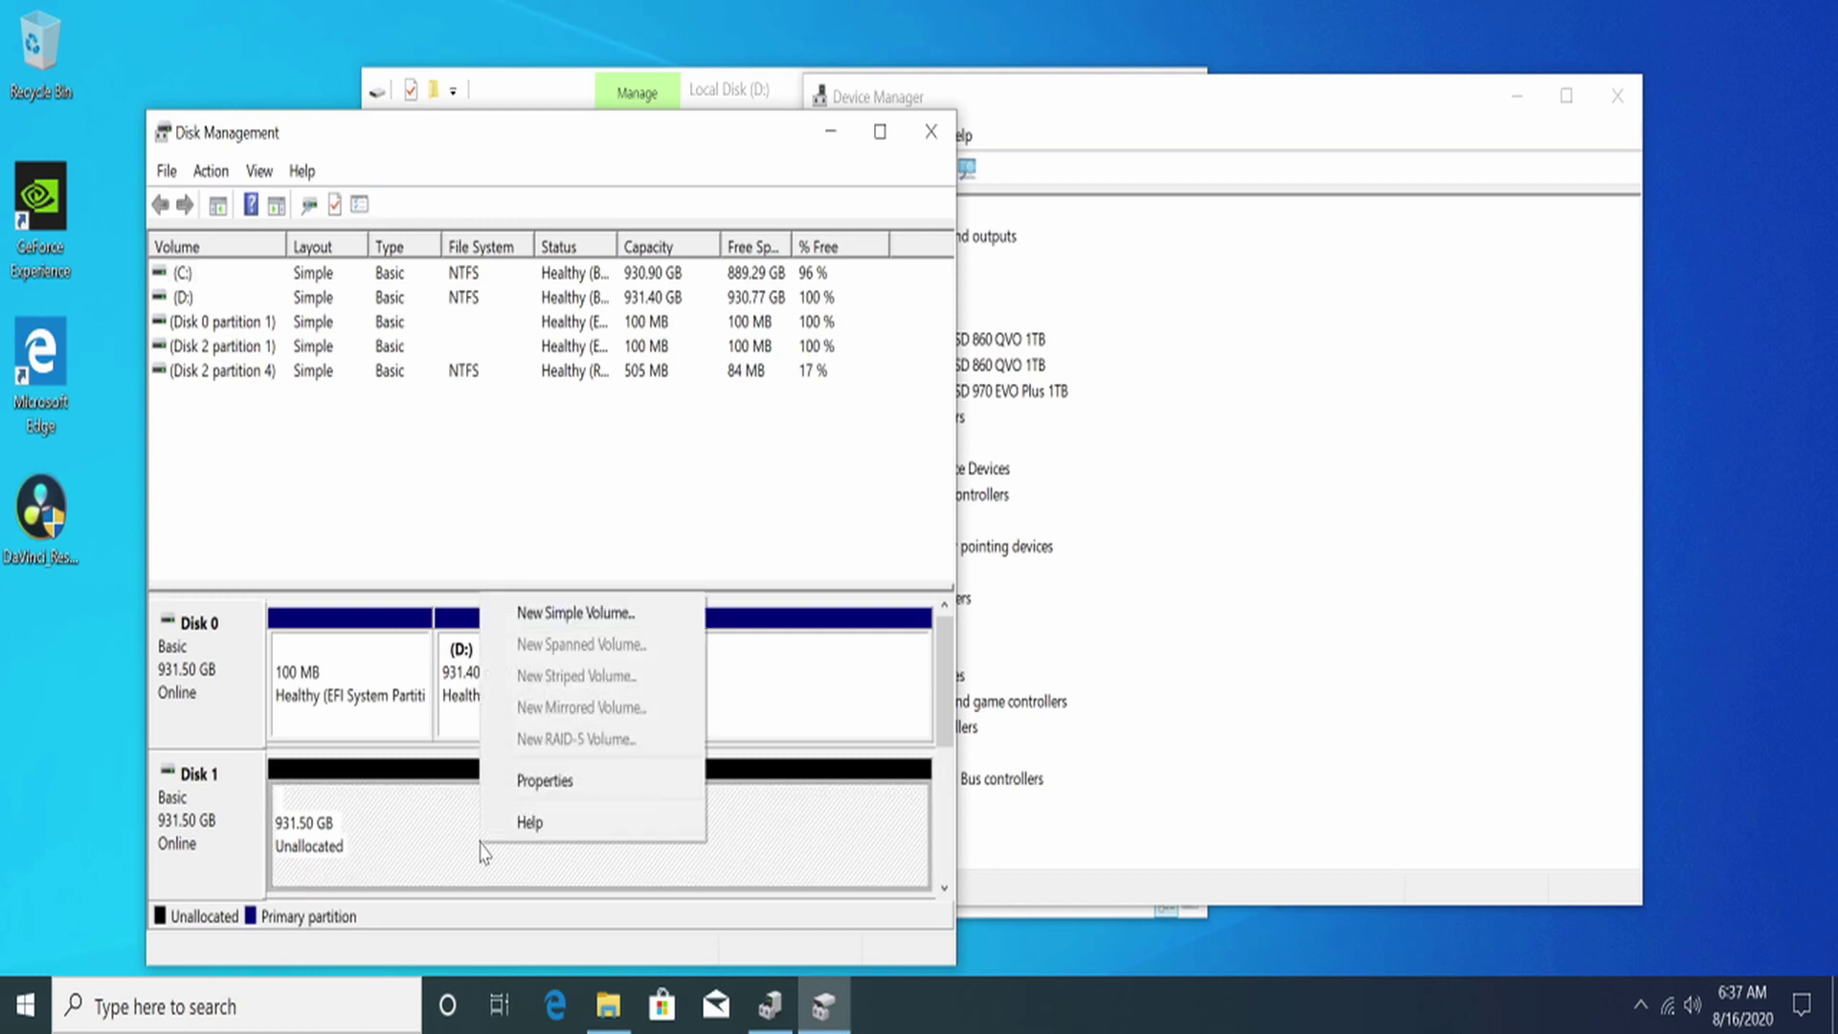
left_click(566, 618)
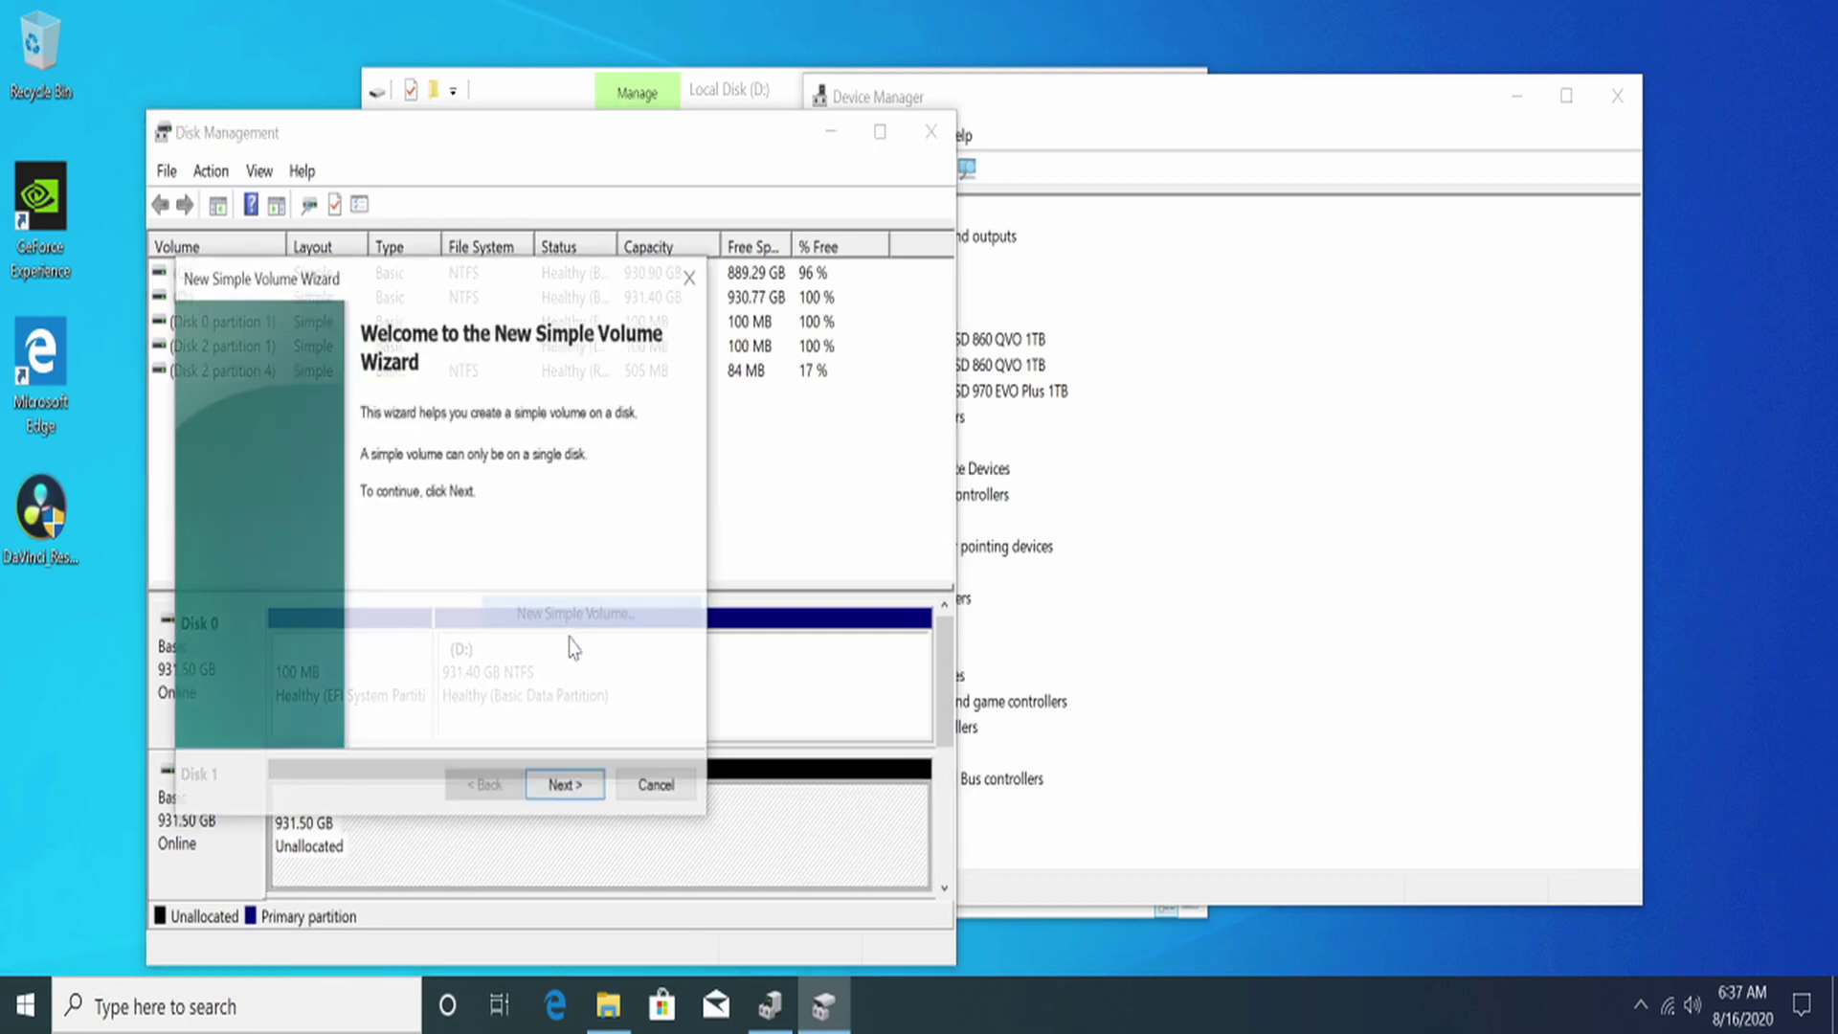
left_click(561, 793)
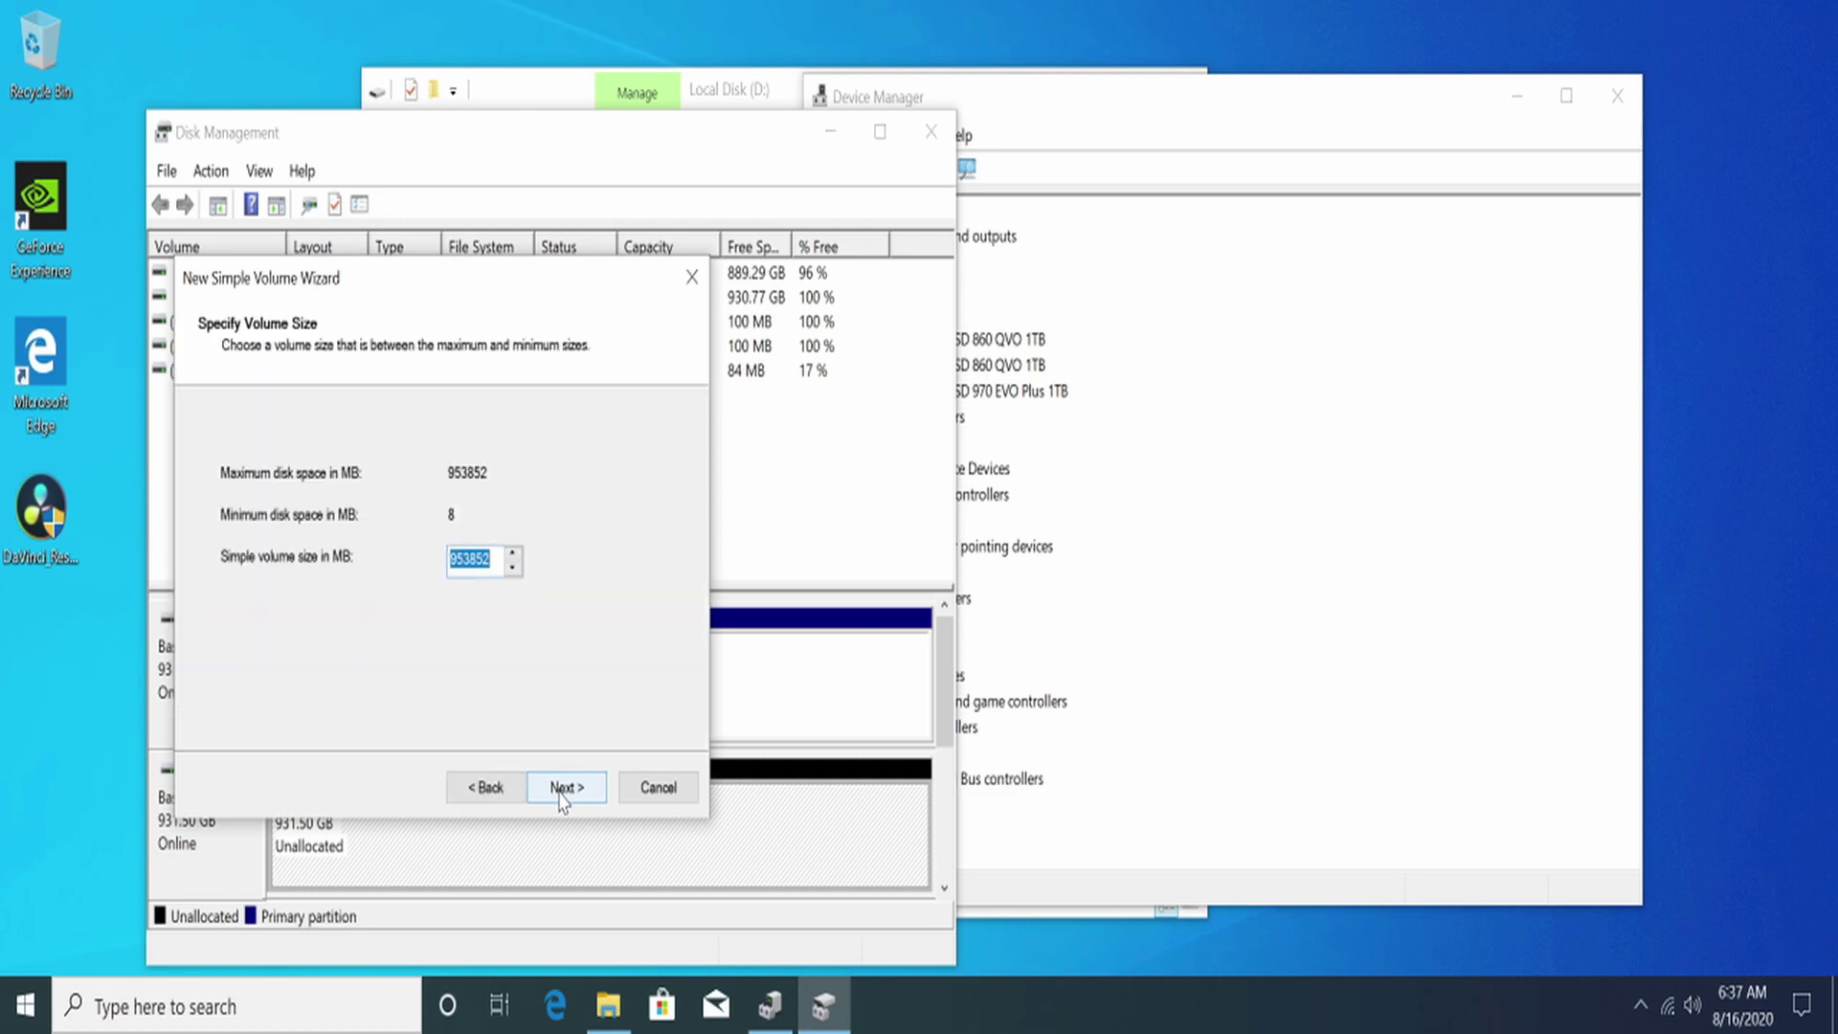
left_click(564, 796)
left_click(563, 795)
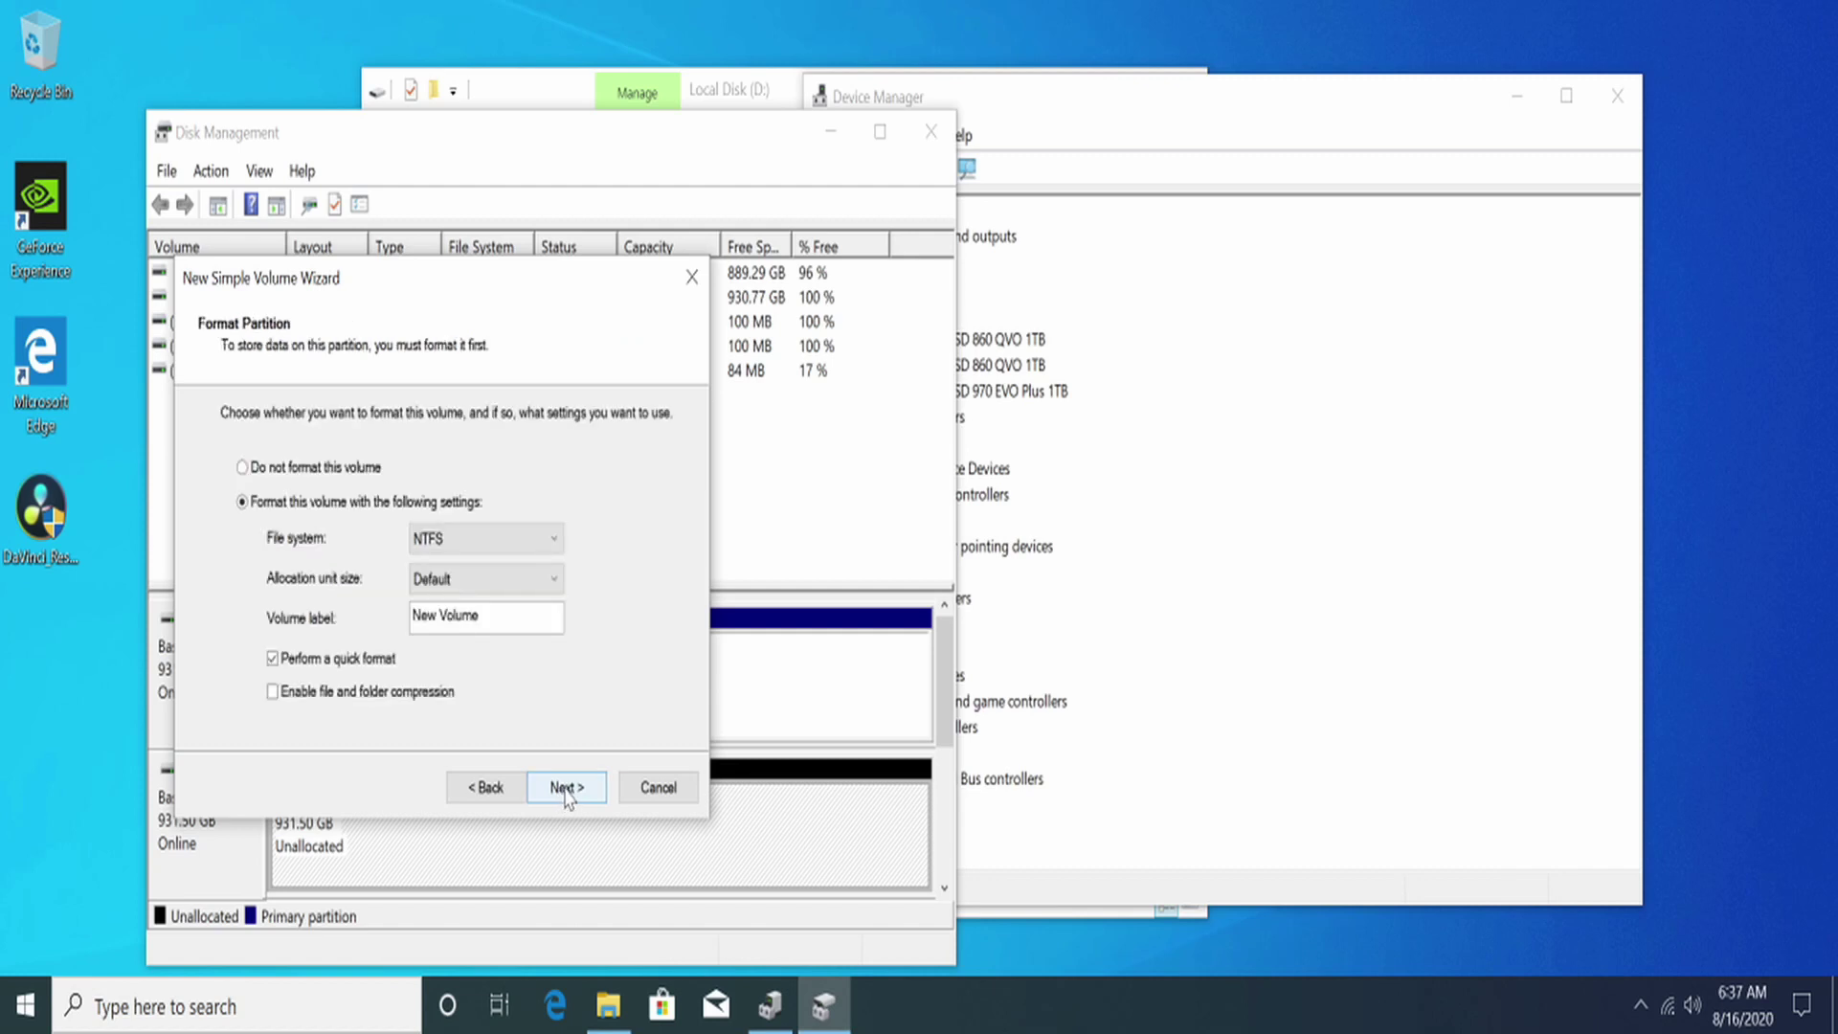
left_click(566, 795)
left_click(566, 789)
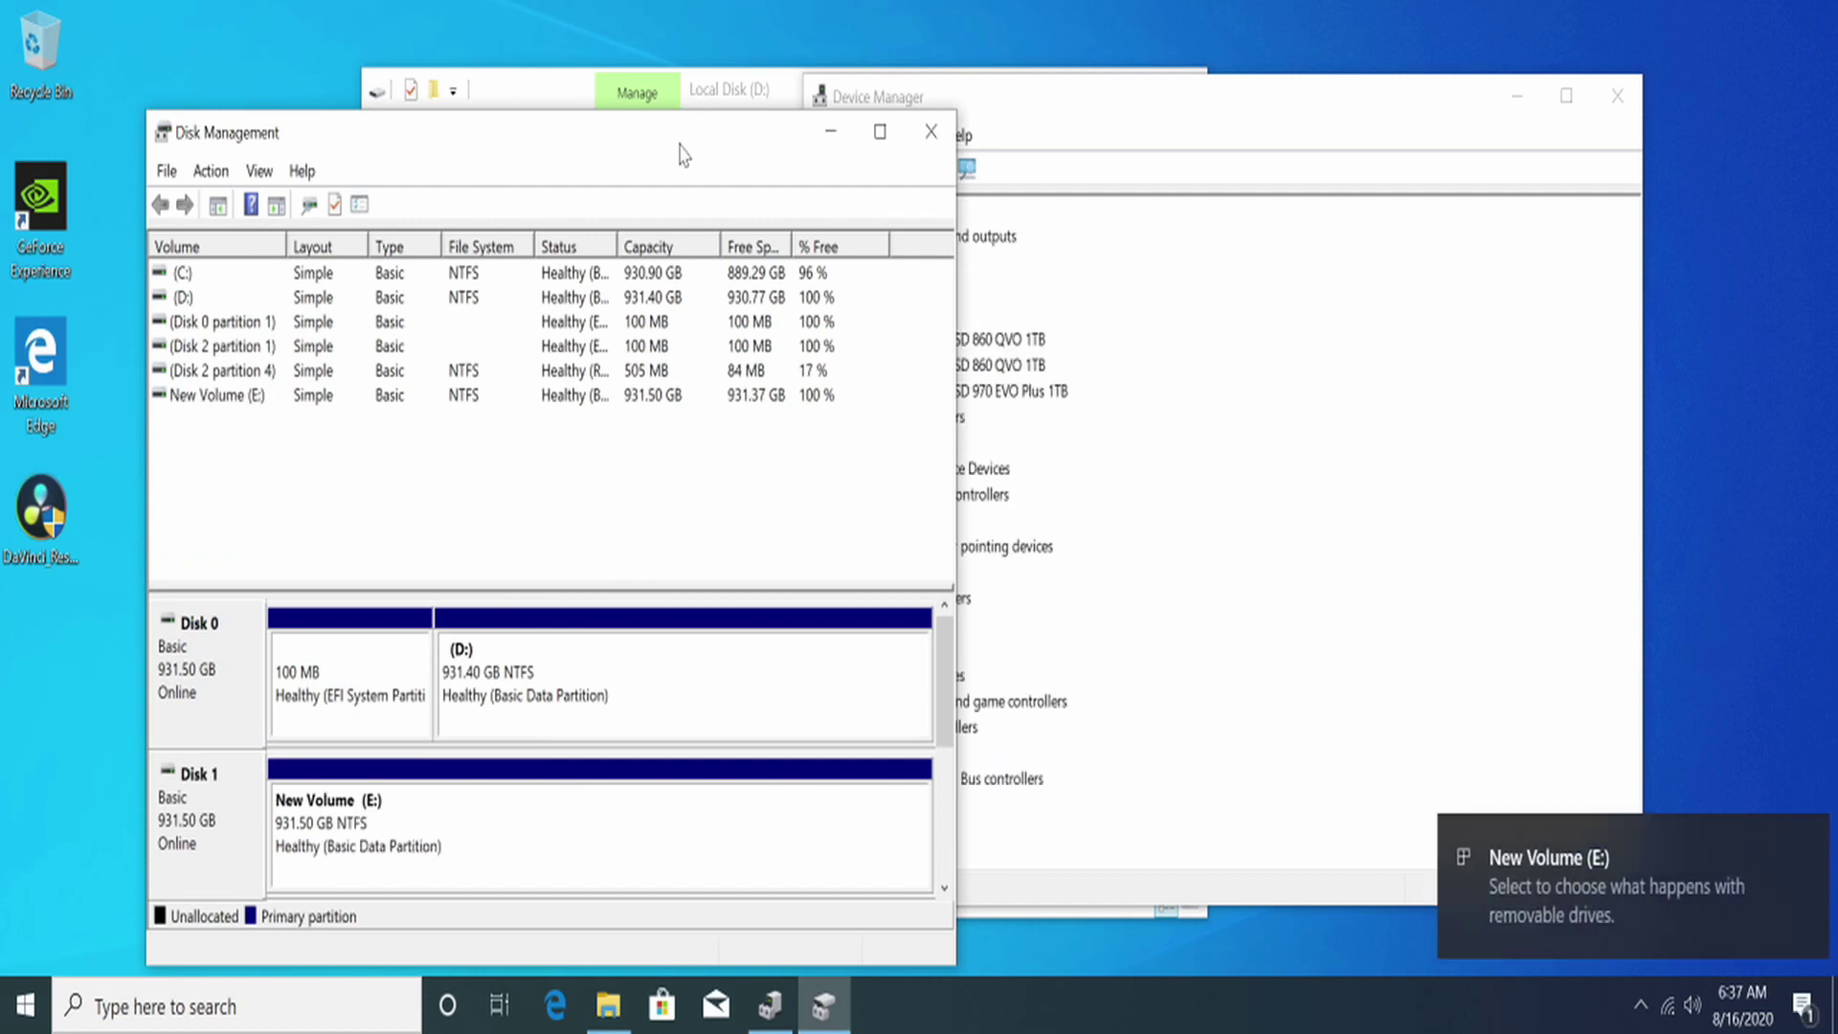
left_click_drag(681, 153, 1405, 107)
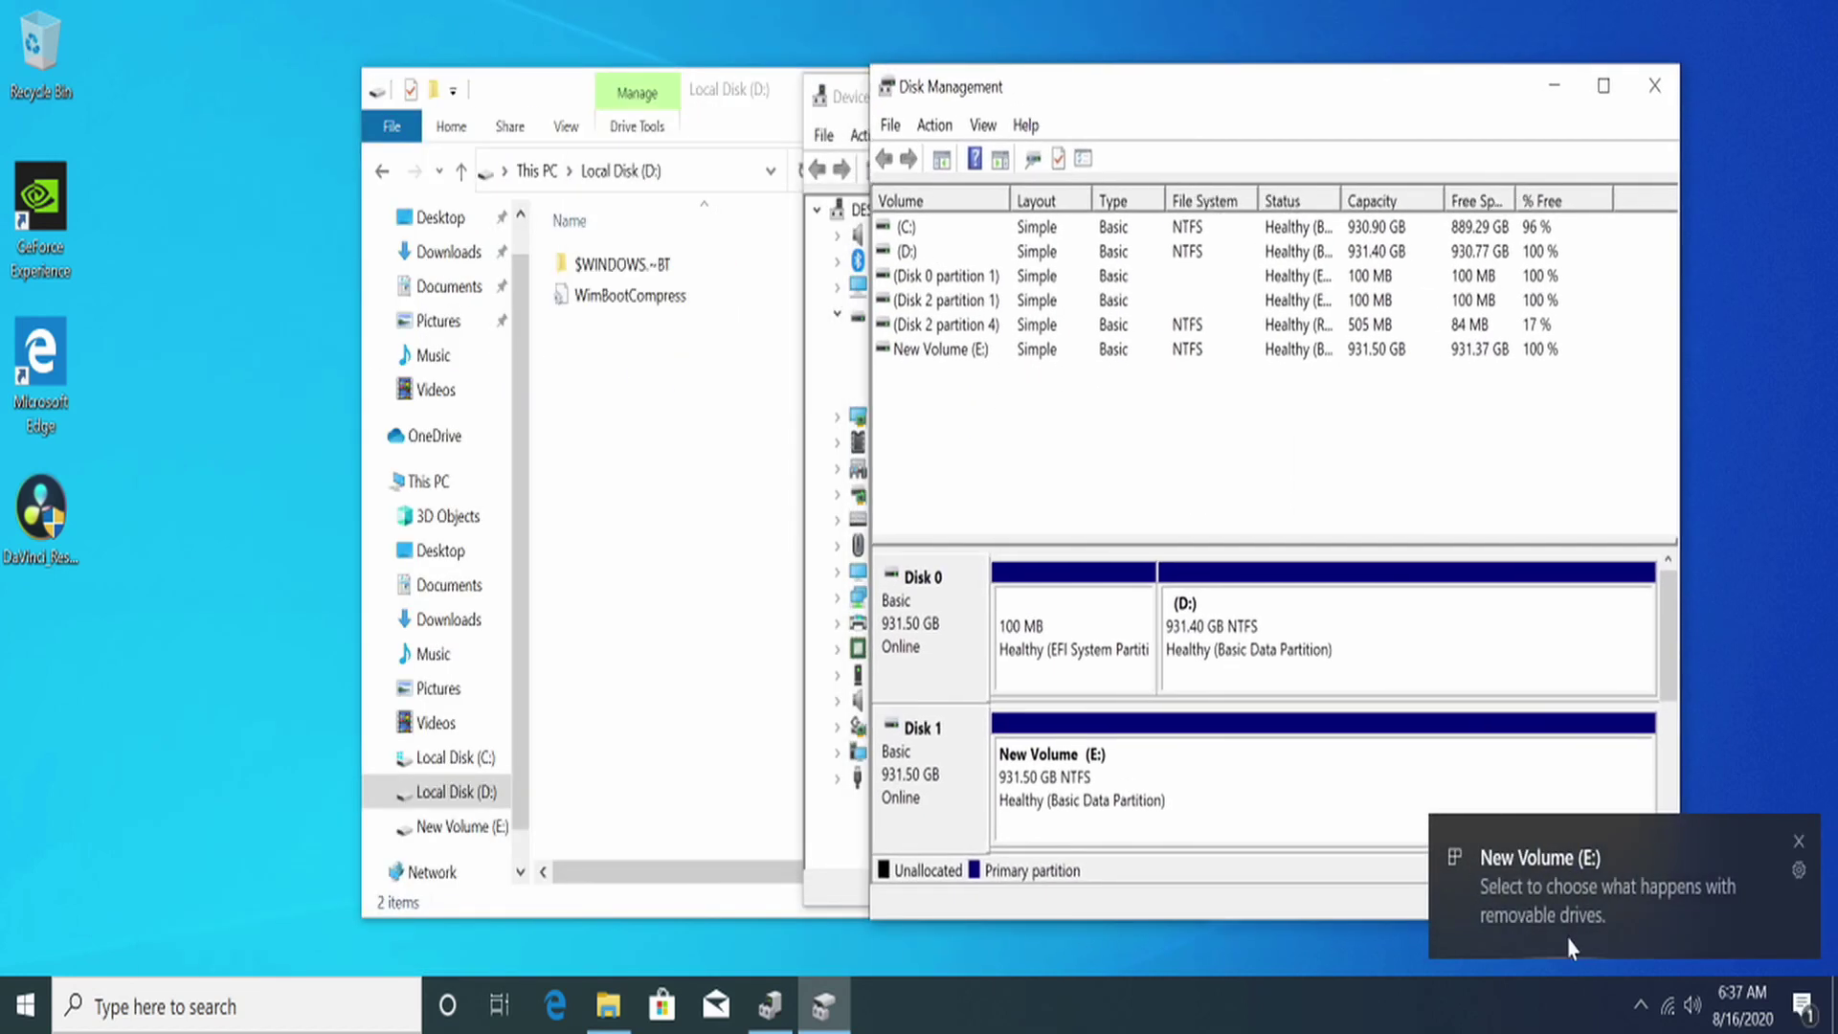
Step: Open the new E: drive from its notification, then browse Local Disk (D:), New Volume (E:) and Local Disk (C:)
left_click(1723, 882)
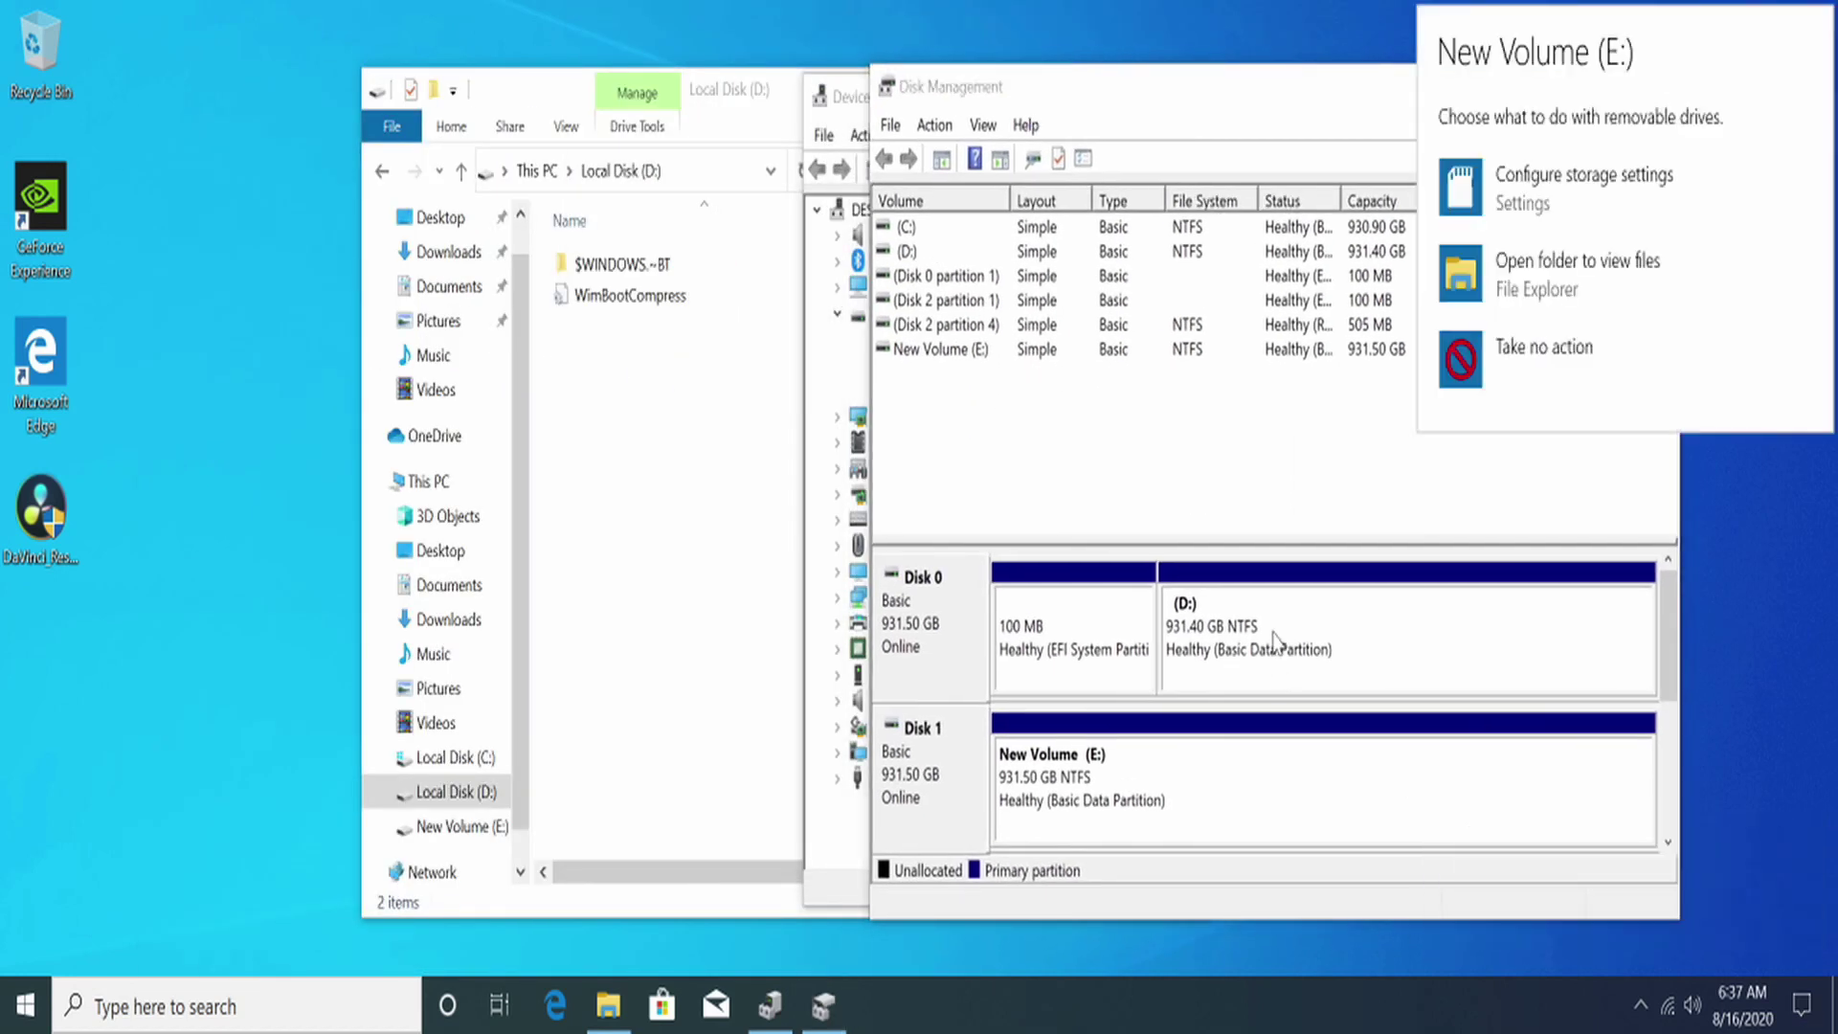
left_click(1511, 297)
scroll(459, 813, "down", 1)
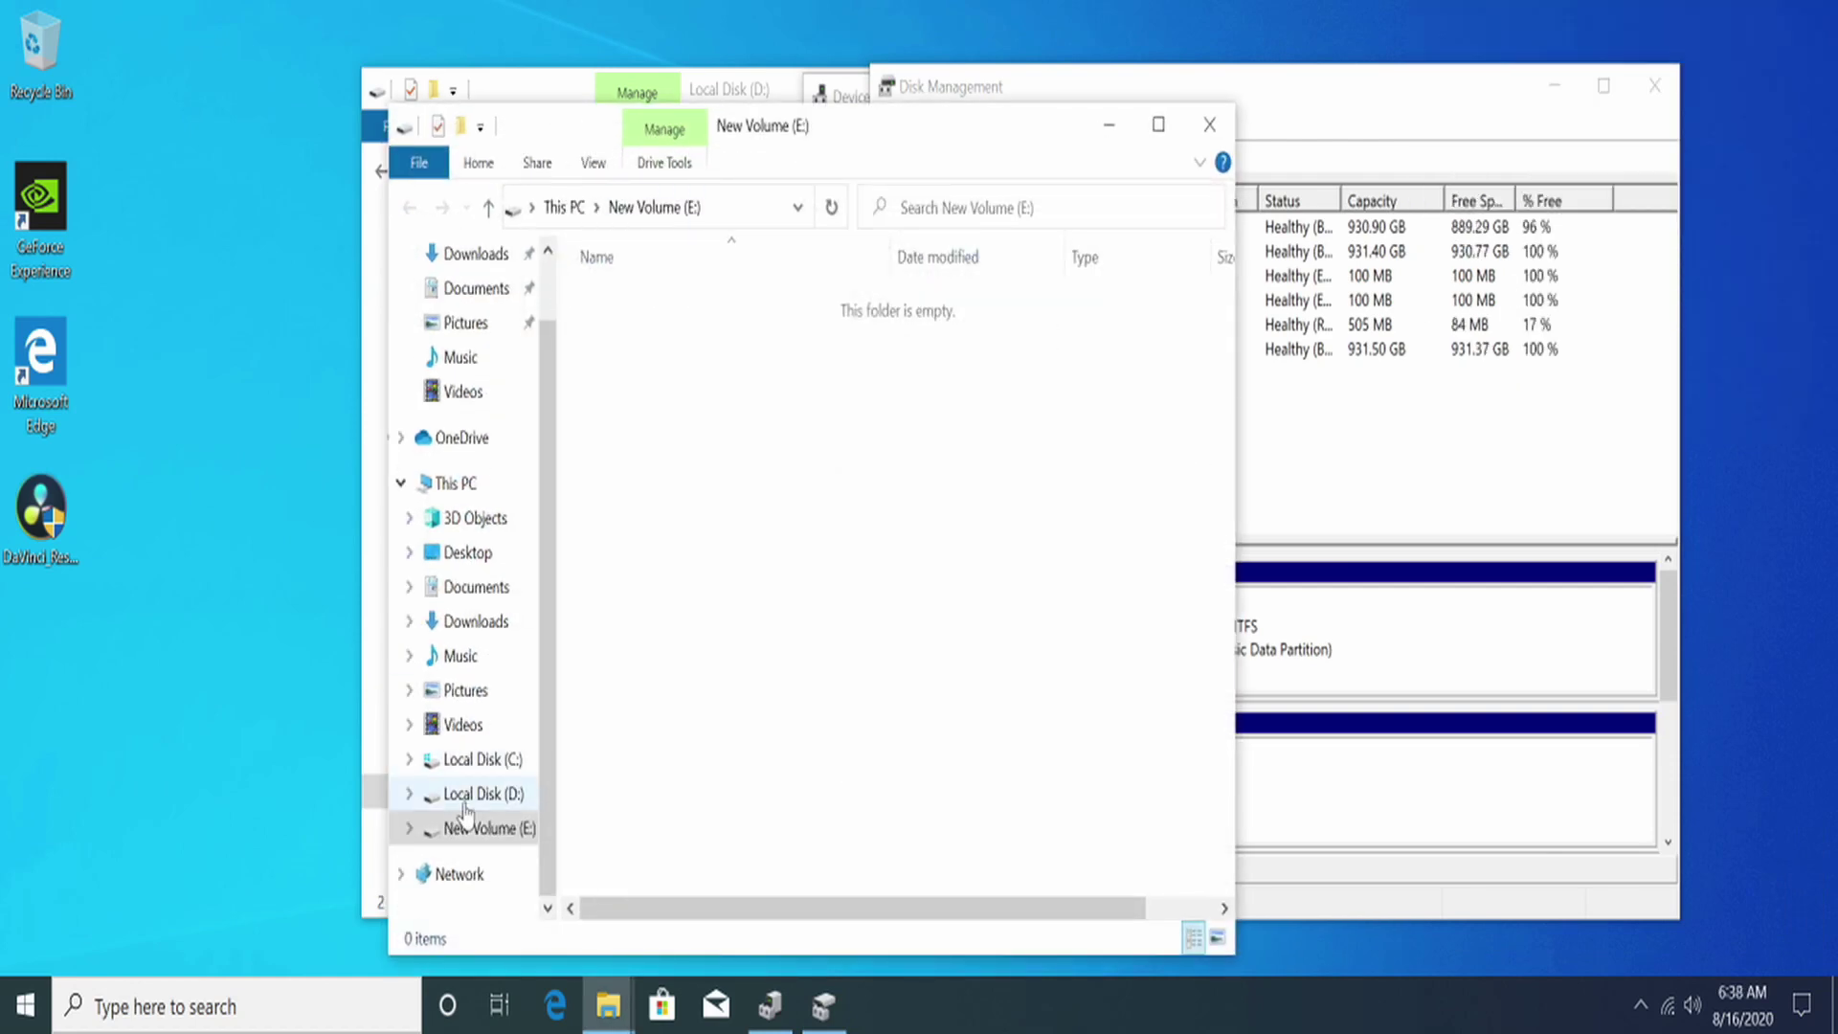
left_click(464, 802)
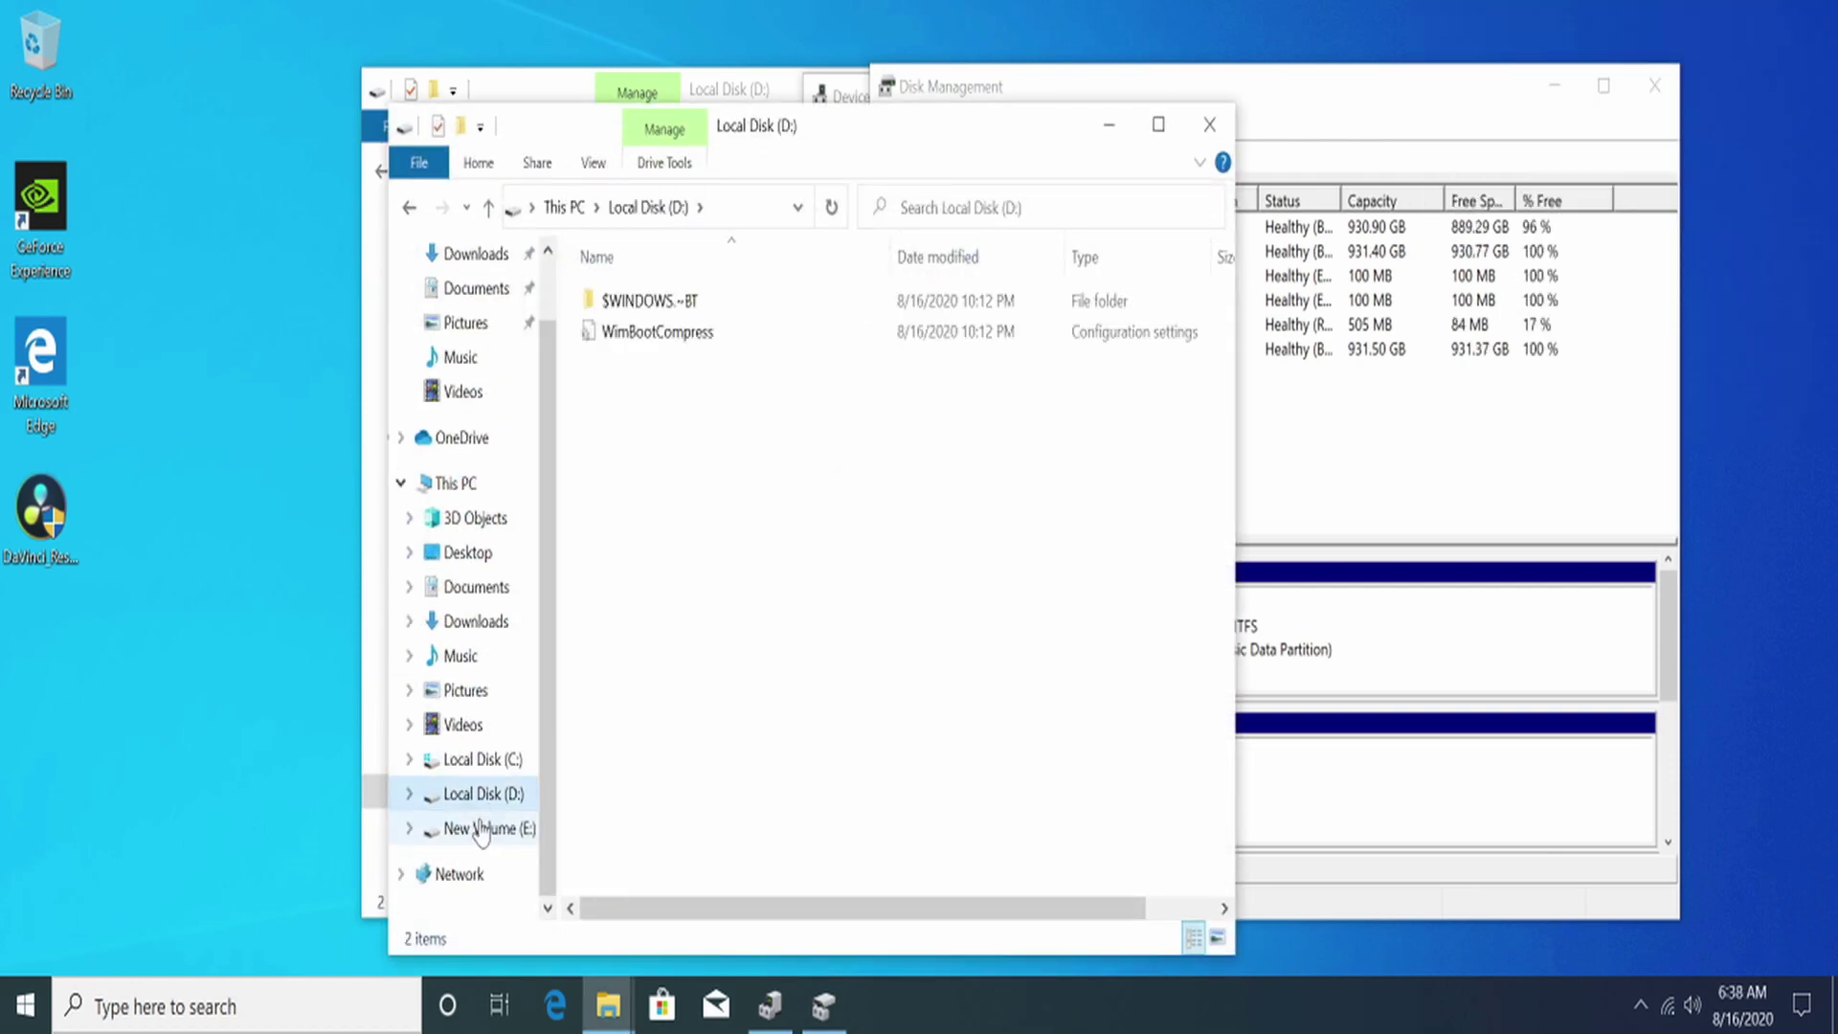
left_click(480, 829)
left_click(478, 763)
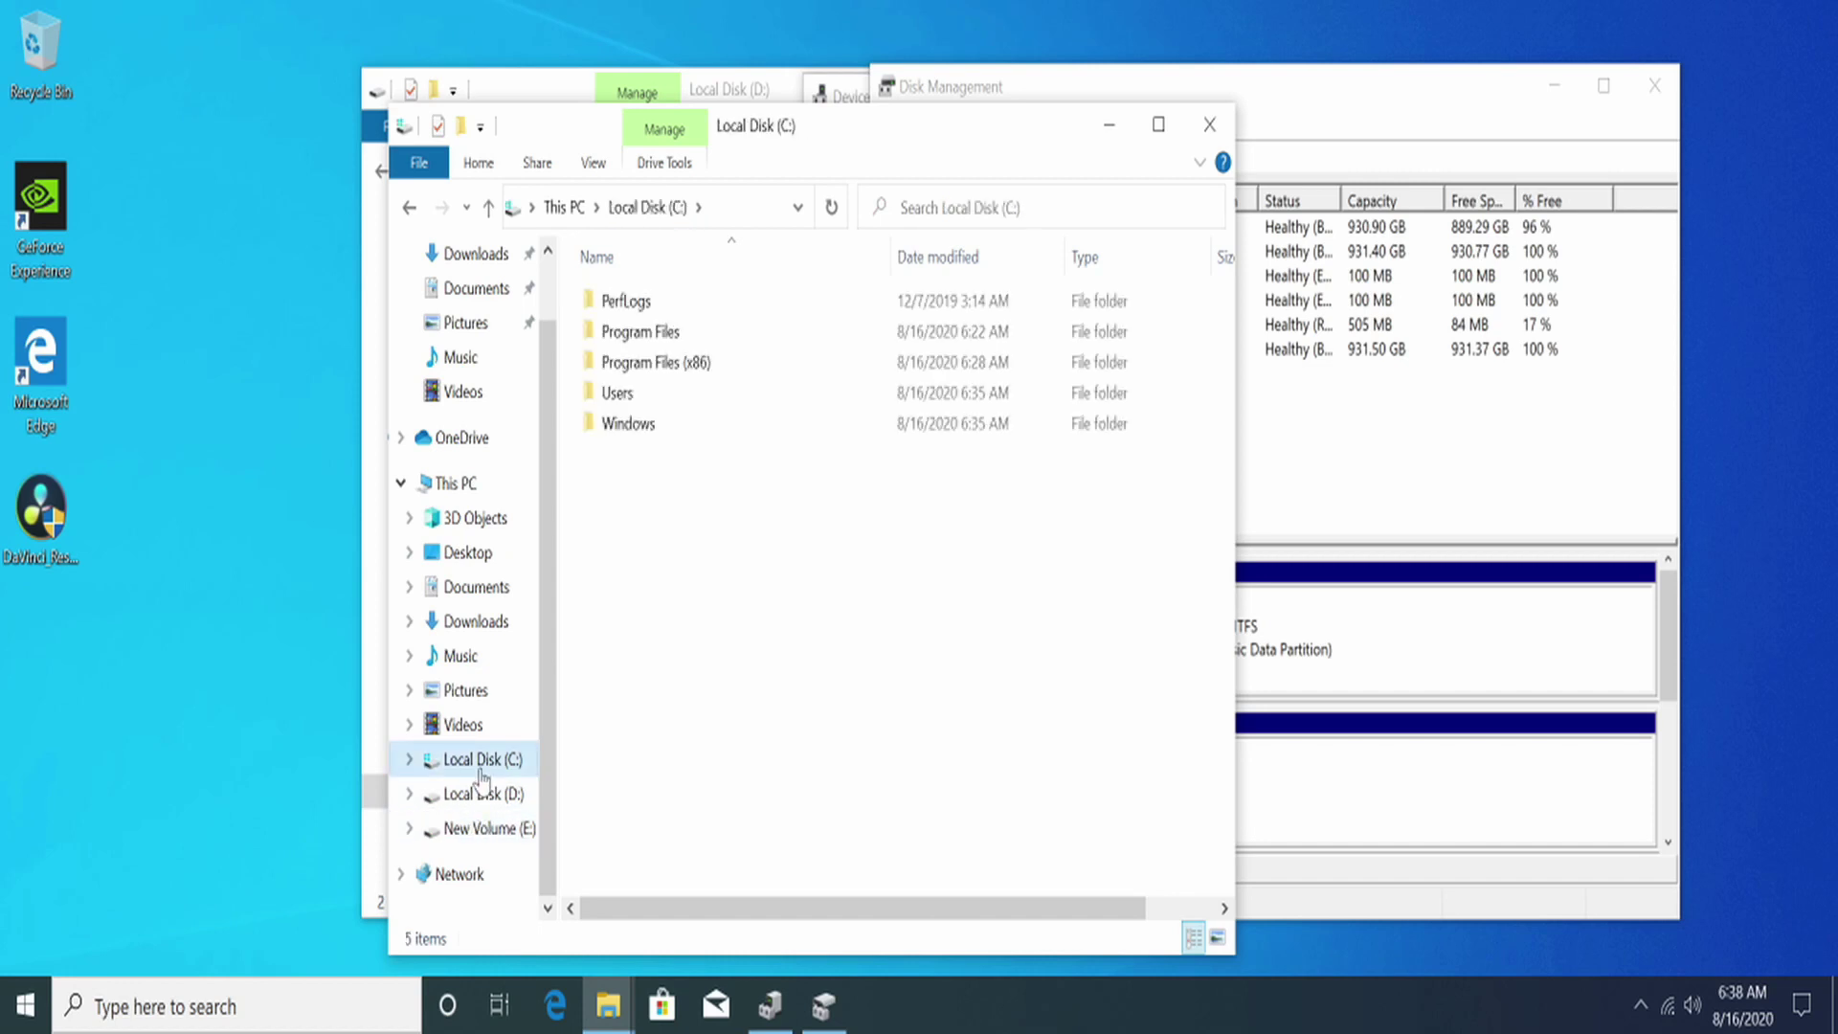
right_click(482, 771)
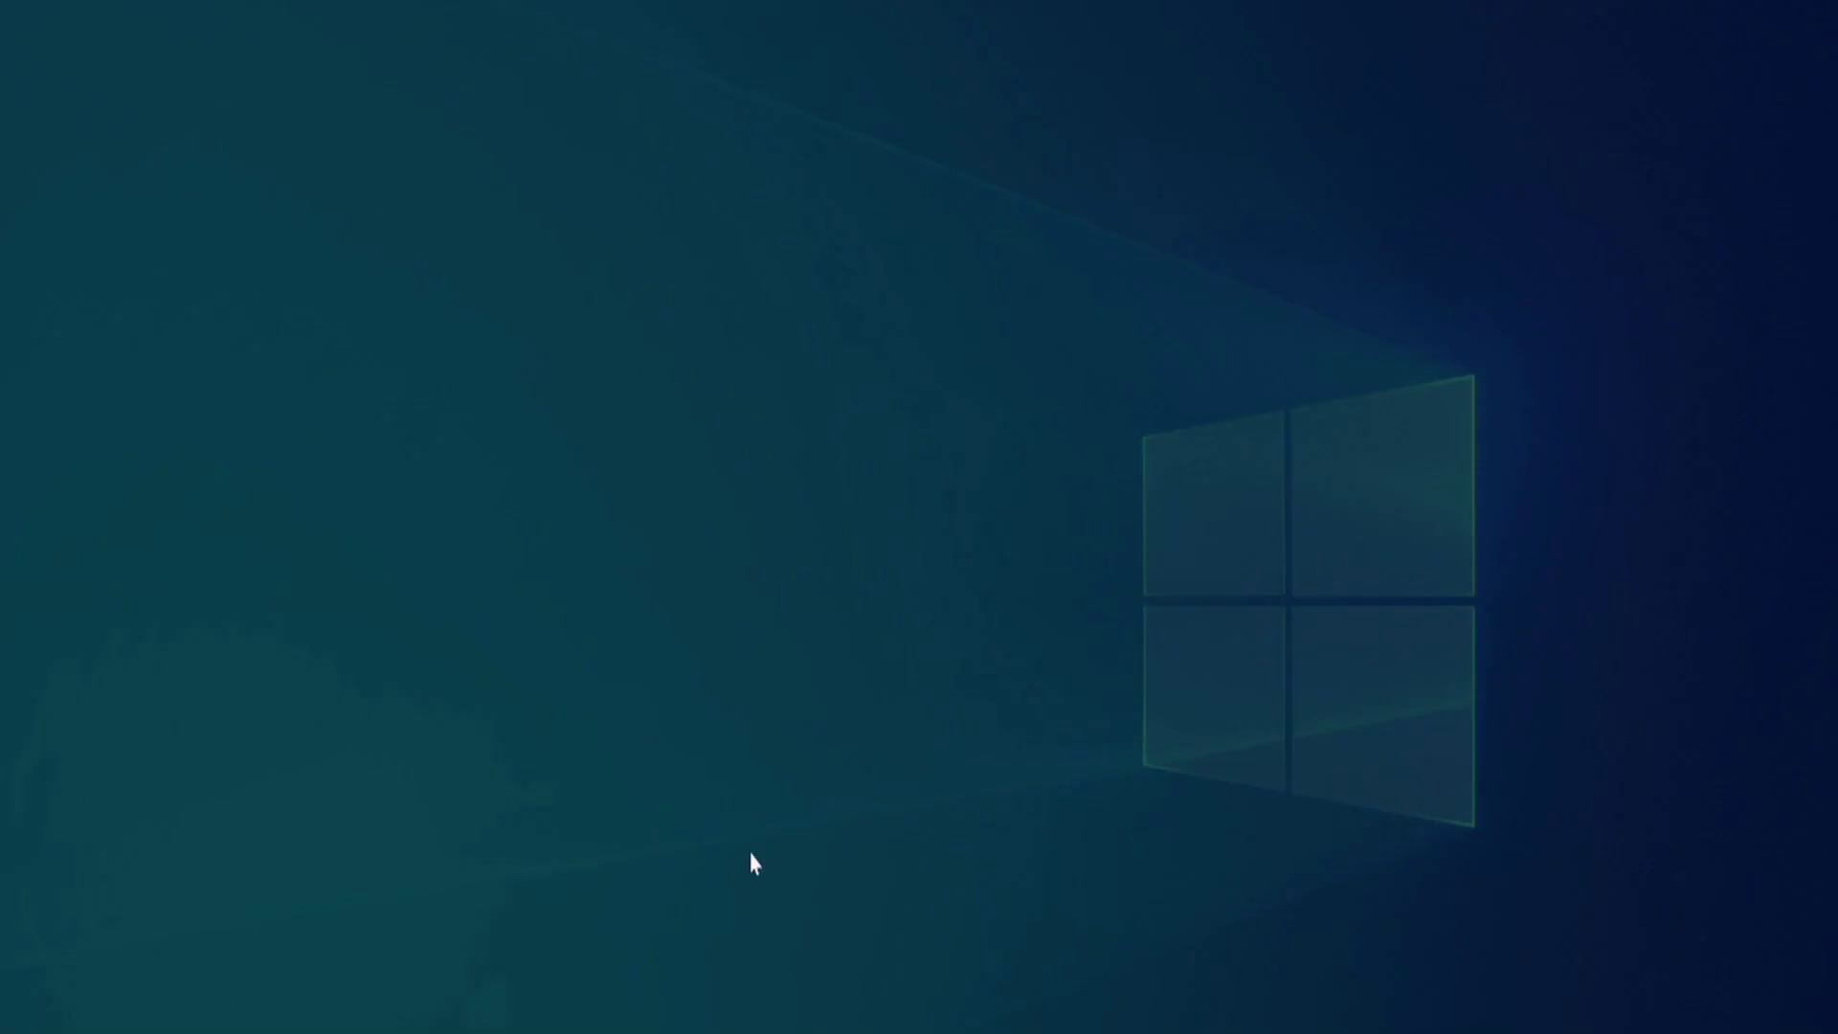
Step: Allow the Resolve installer, include PostgreSQL 9.5.4-1, exclude Panels and Keyboards, and install
left_click(794, 700)
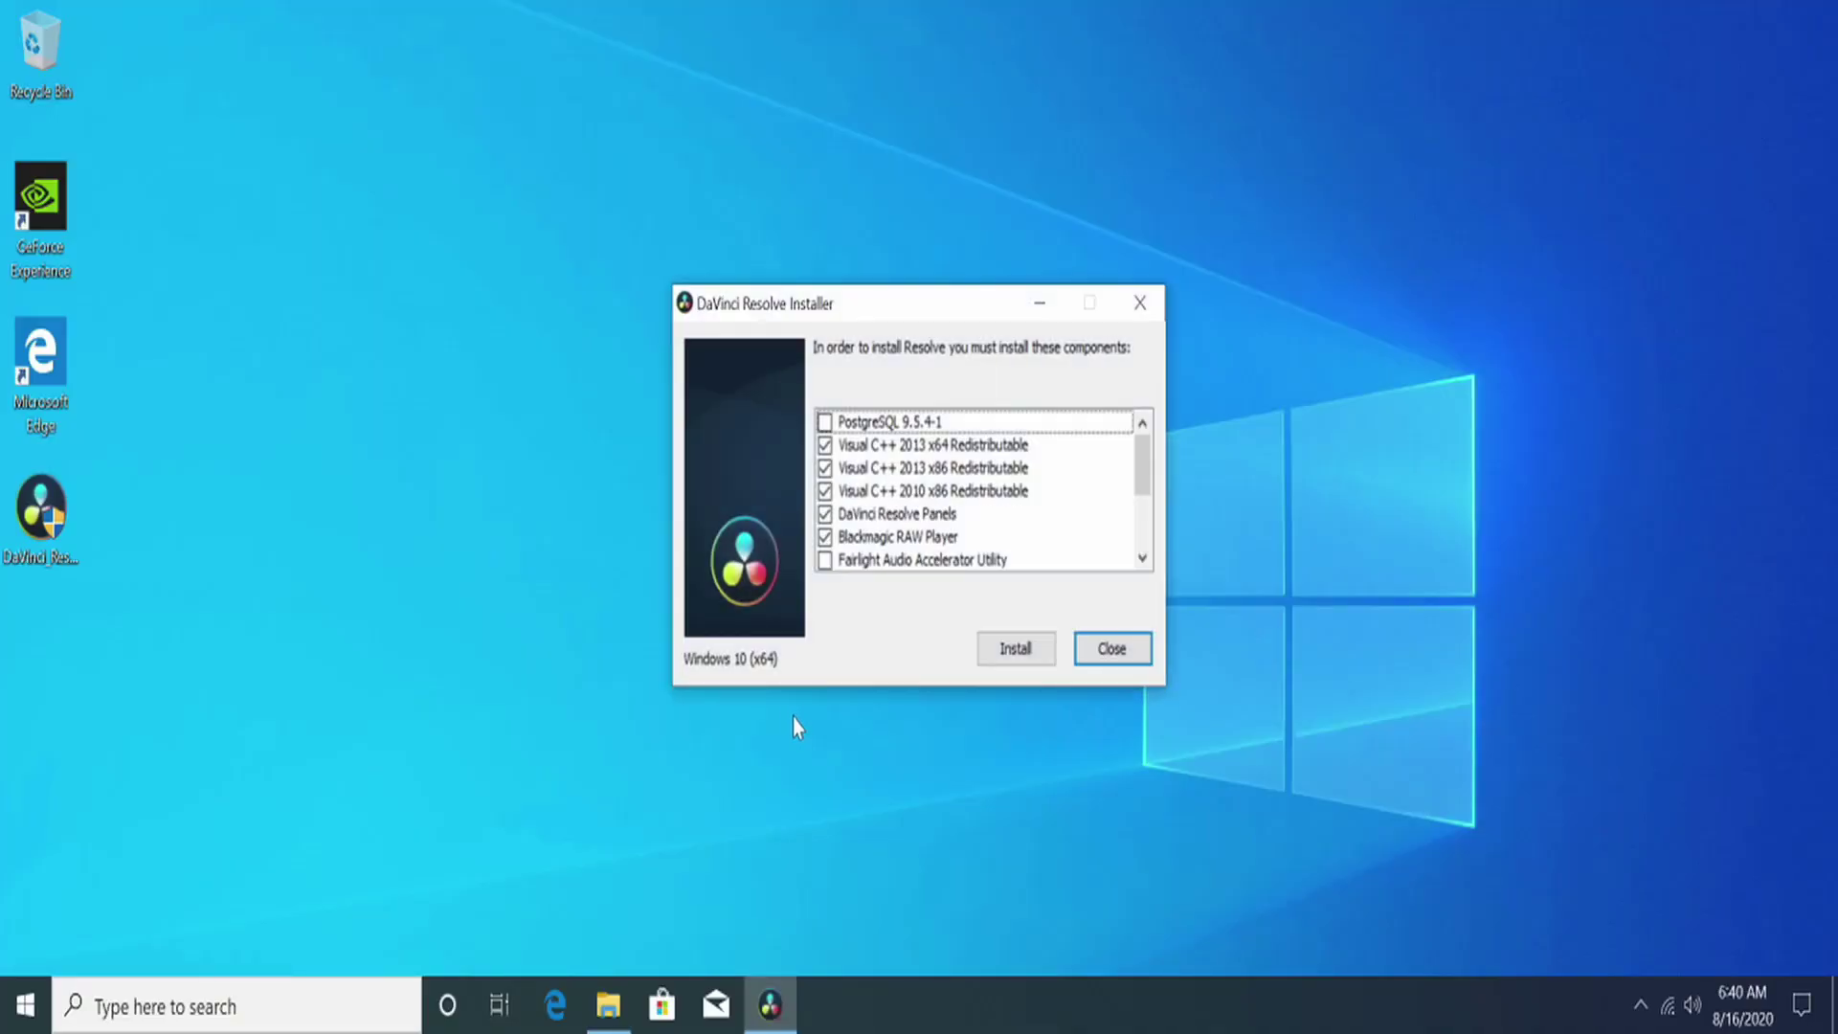
left_click(825, 422)
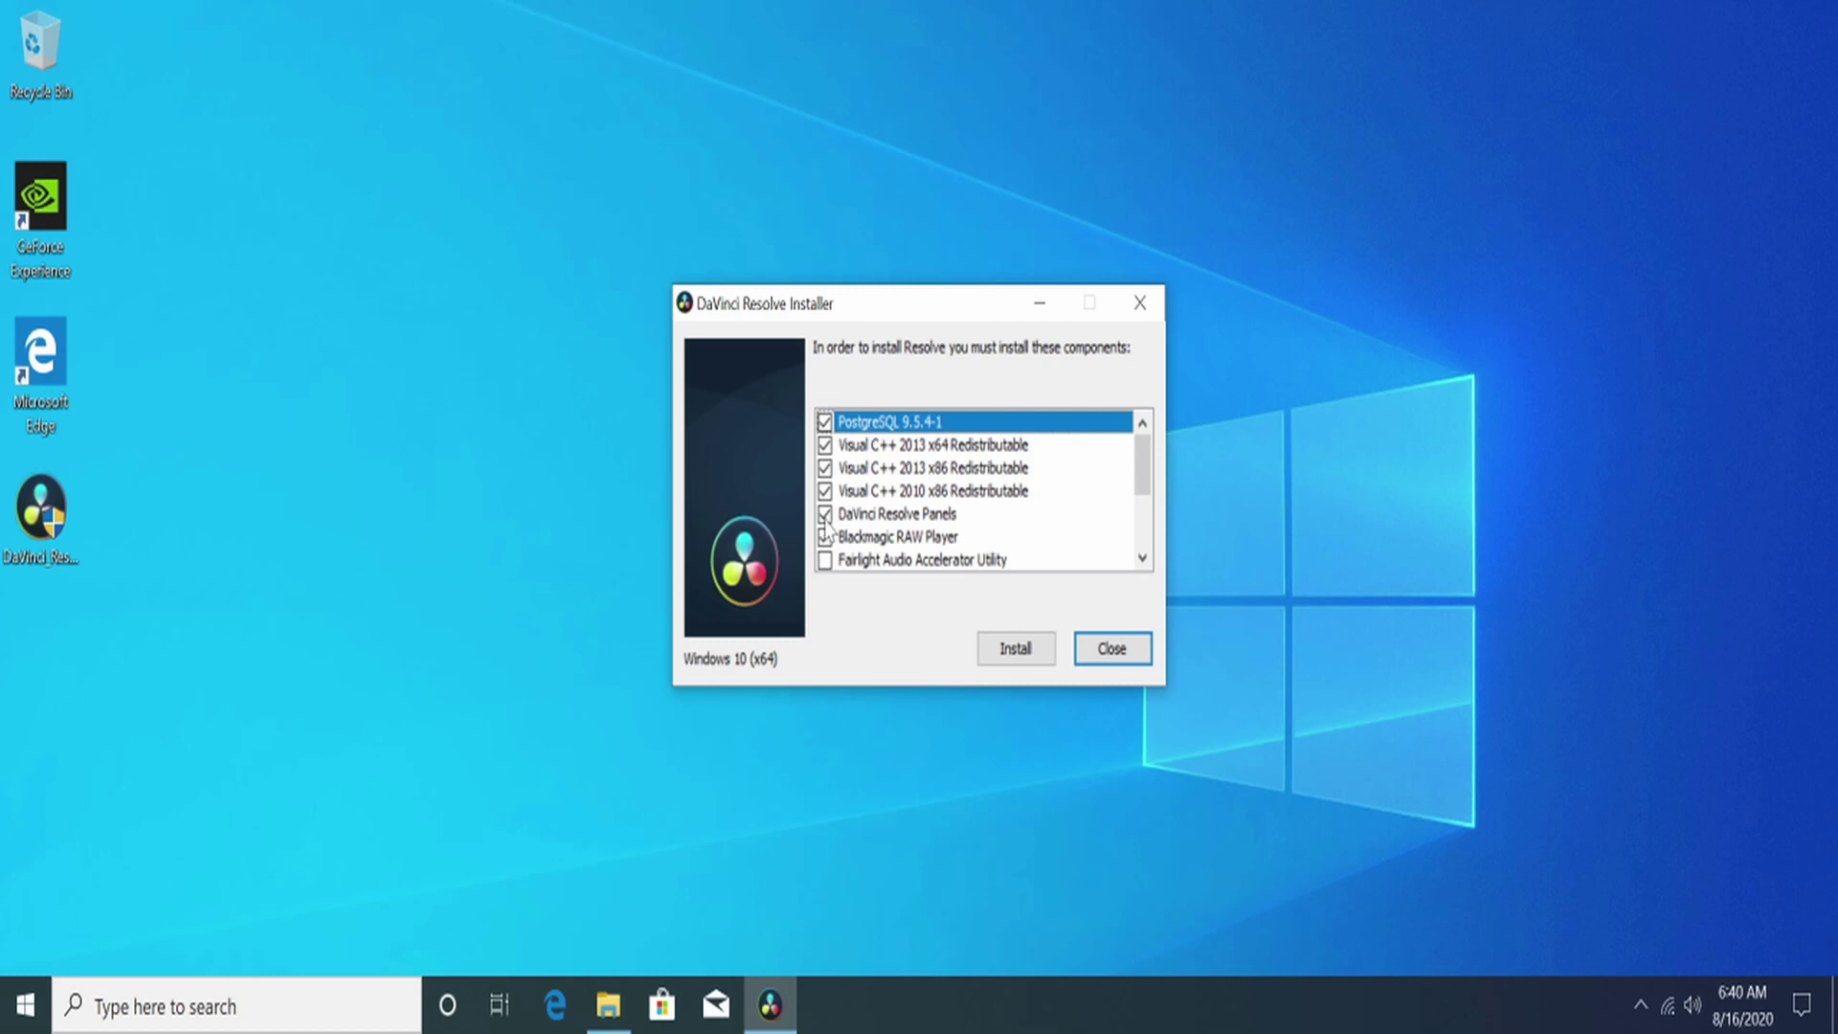
left_click(829, 516)
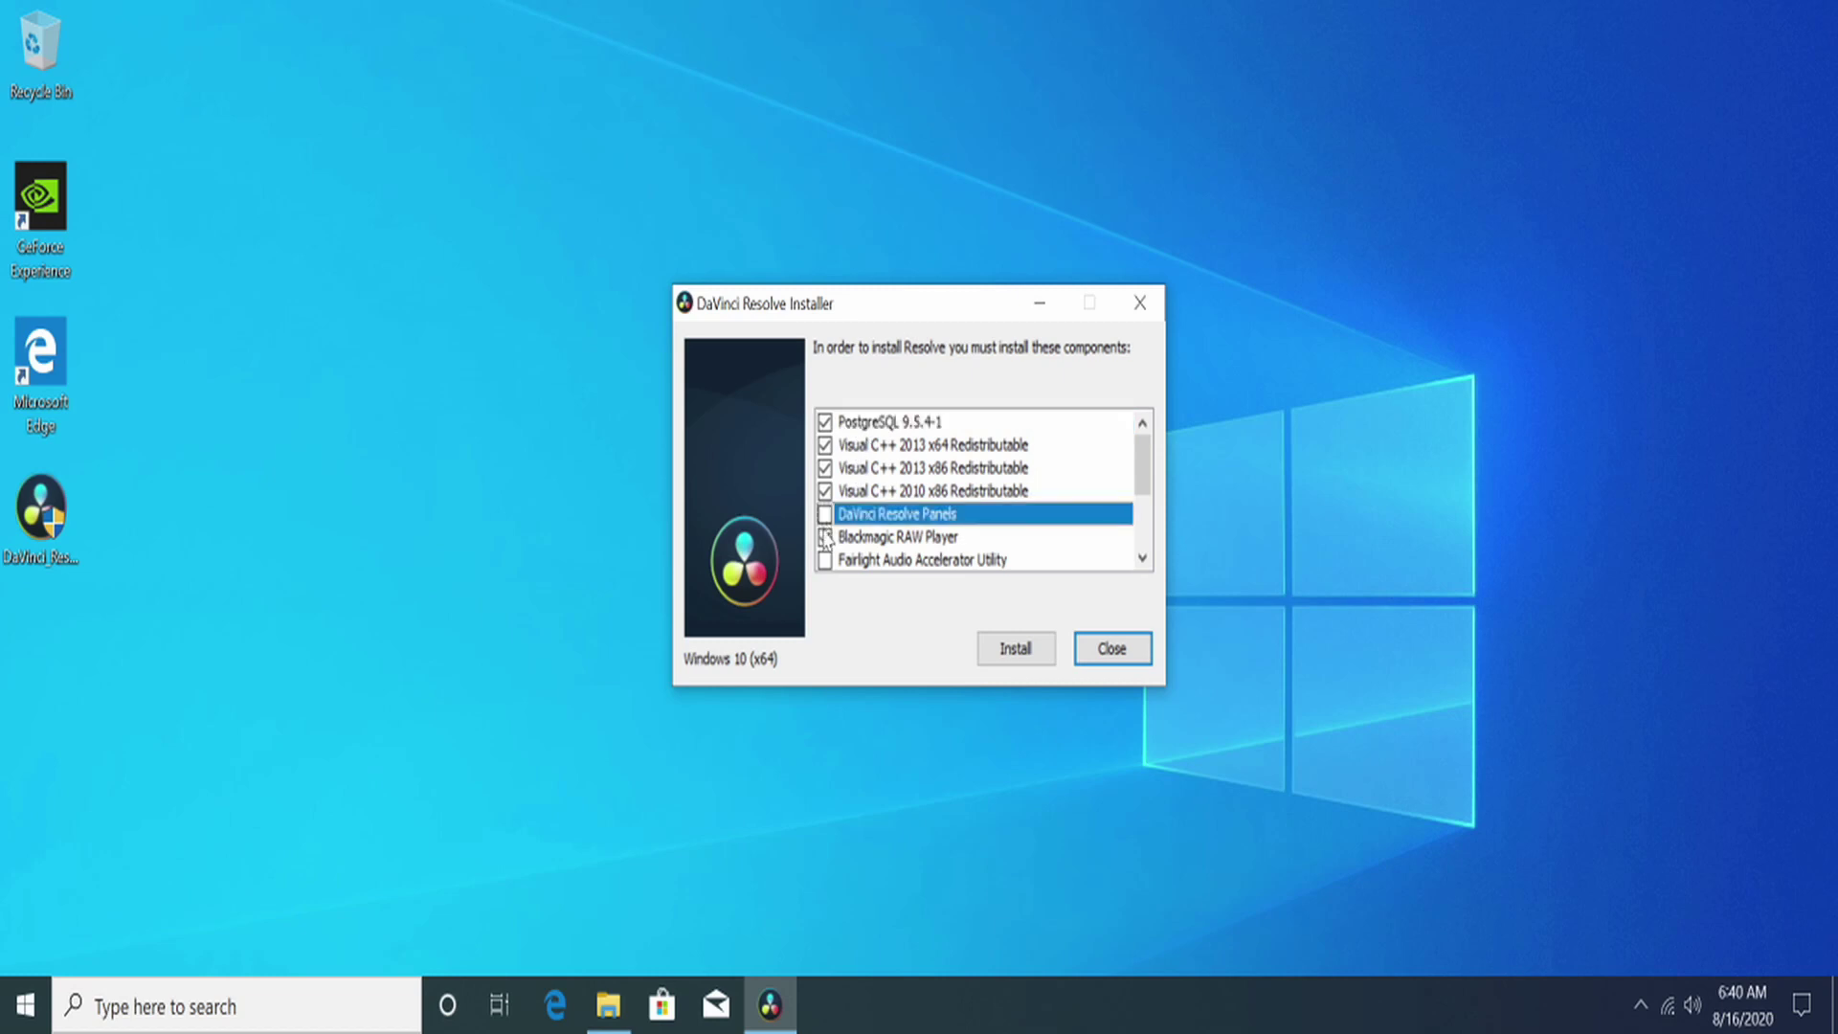
scroll(898, 574, "down", 2)
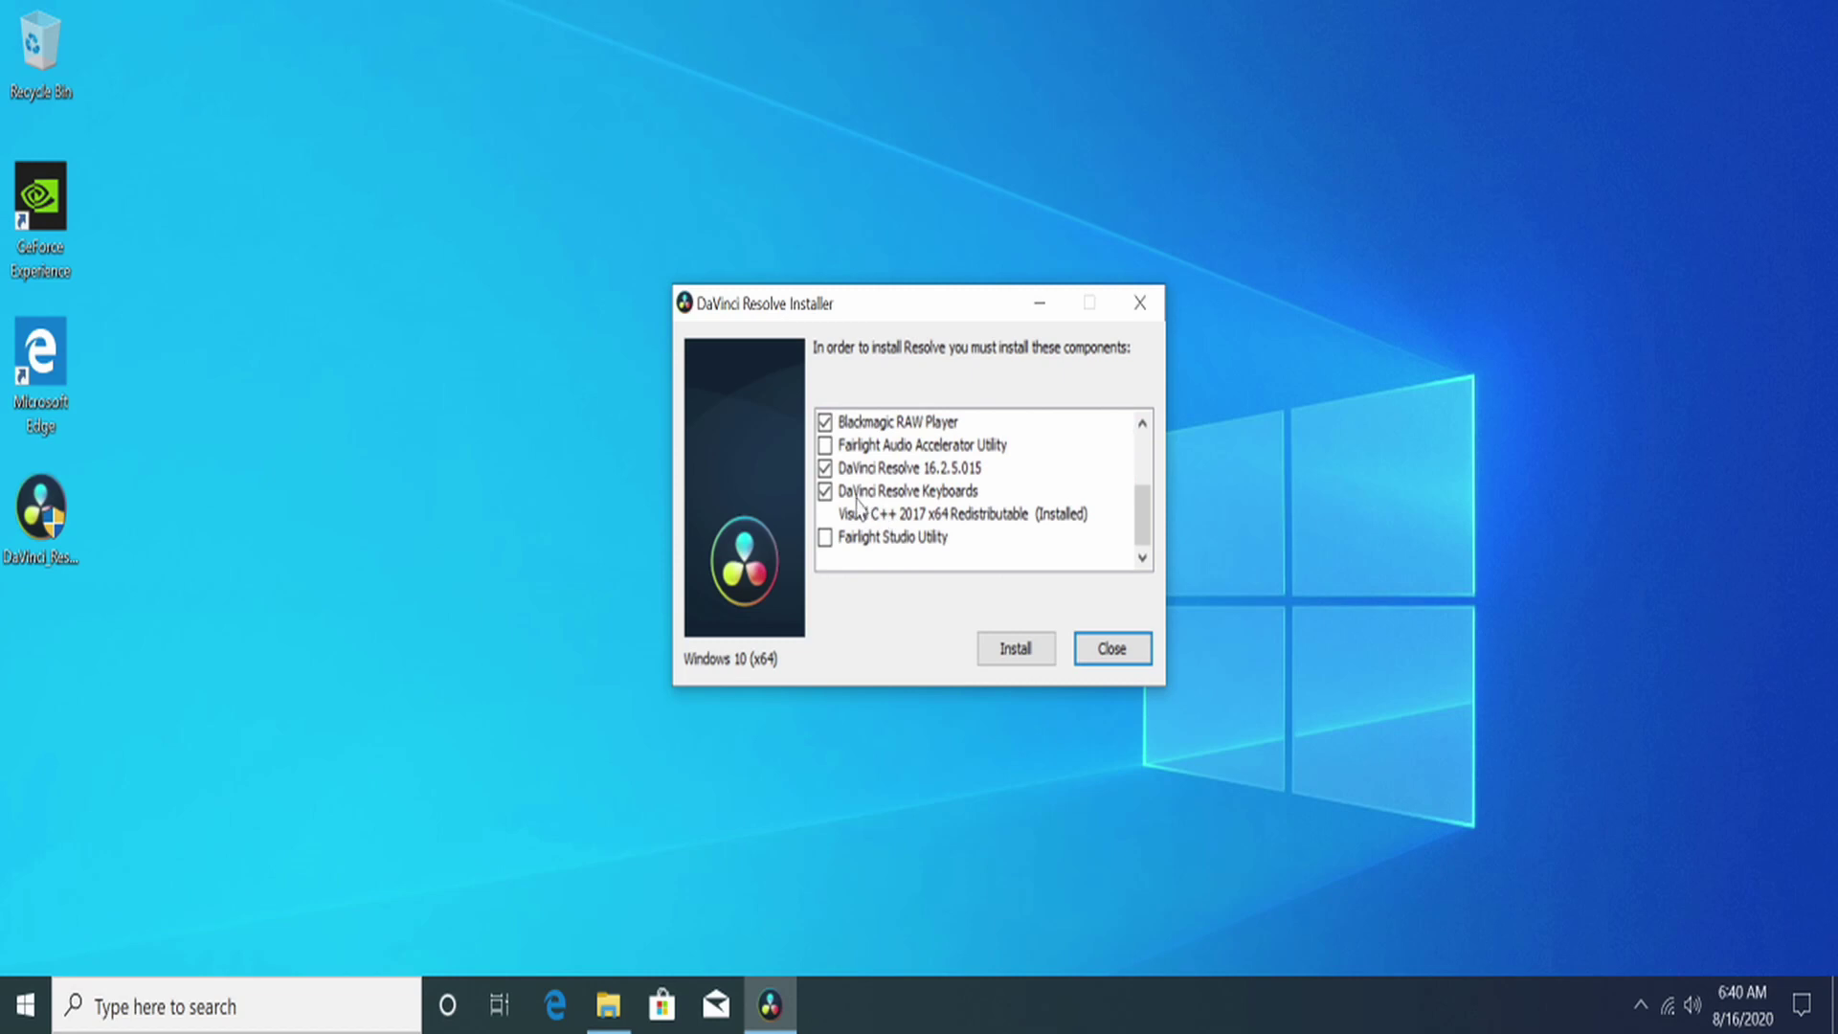
left_click(829, 493)
scroll(914, 498, "up", 2)
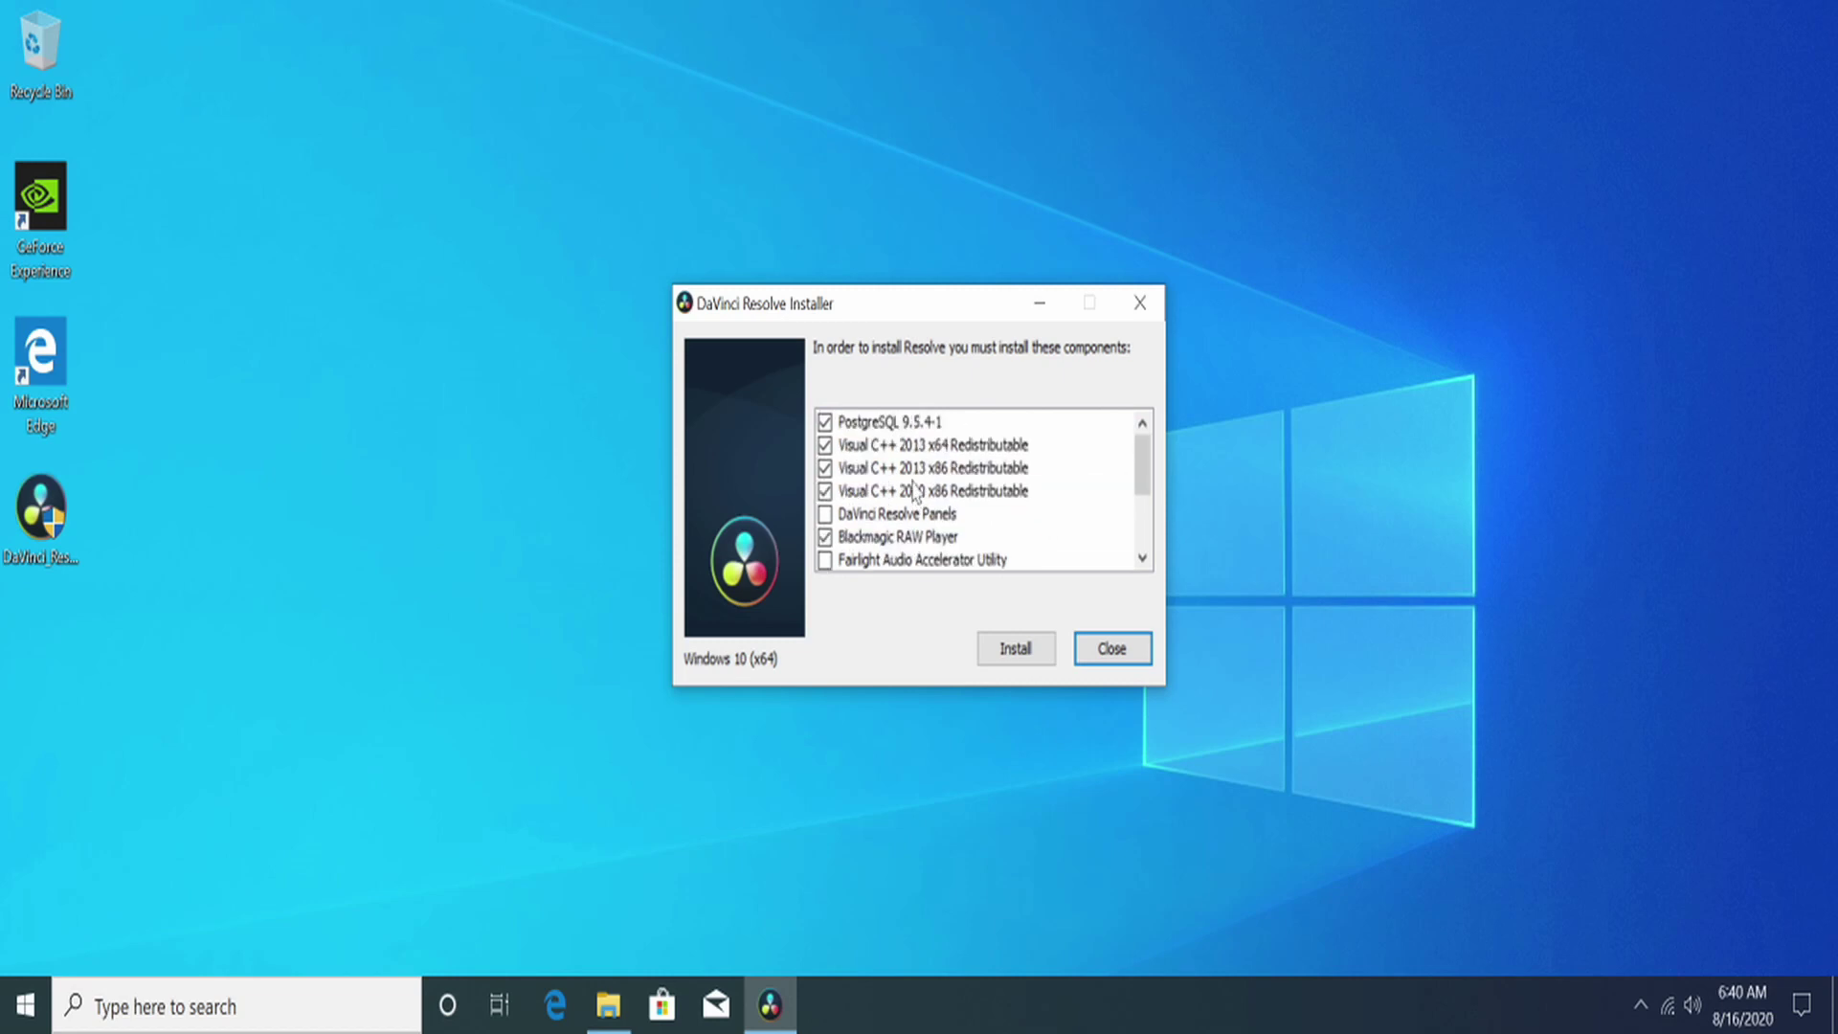
scroll(912, 490, "down", 2)
scroll(911, 513, "up", 2)
scroll(912, 548, "down", 2)
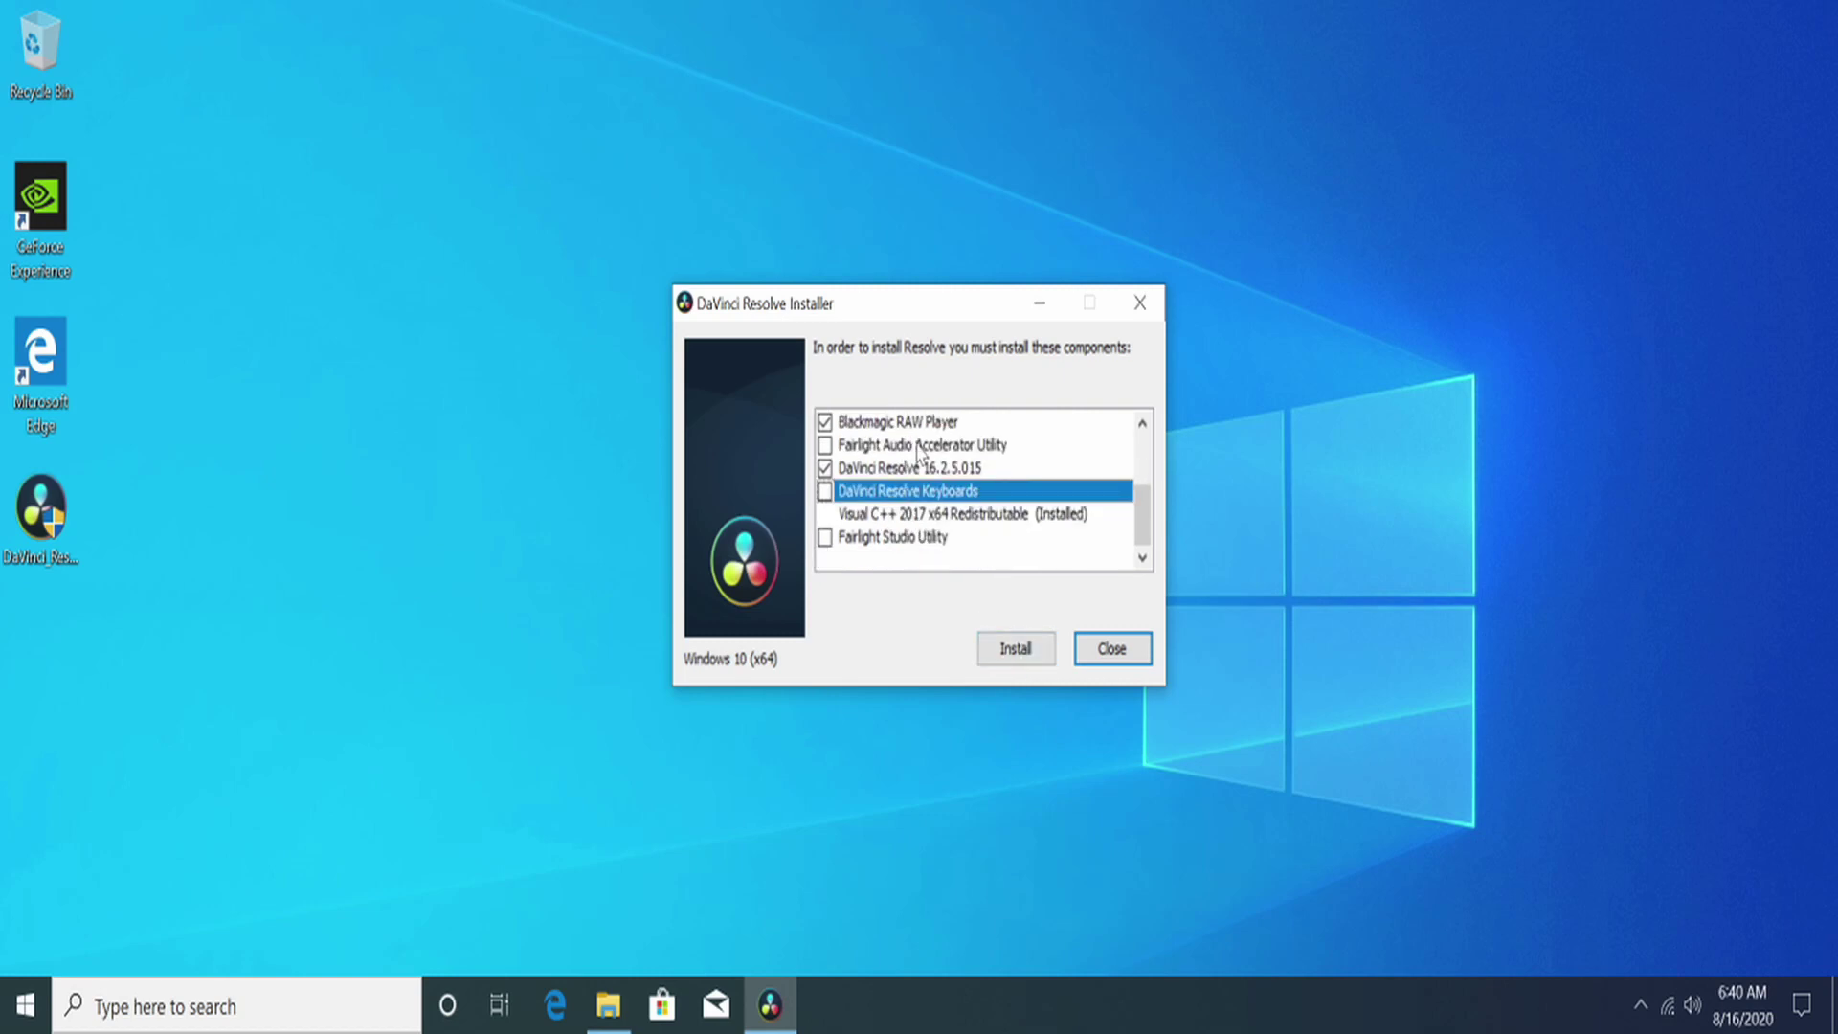
scroll(933, 545, "up", 2)
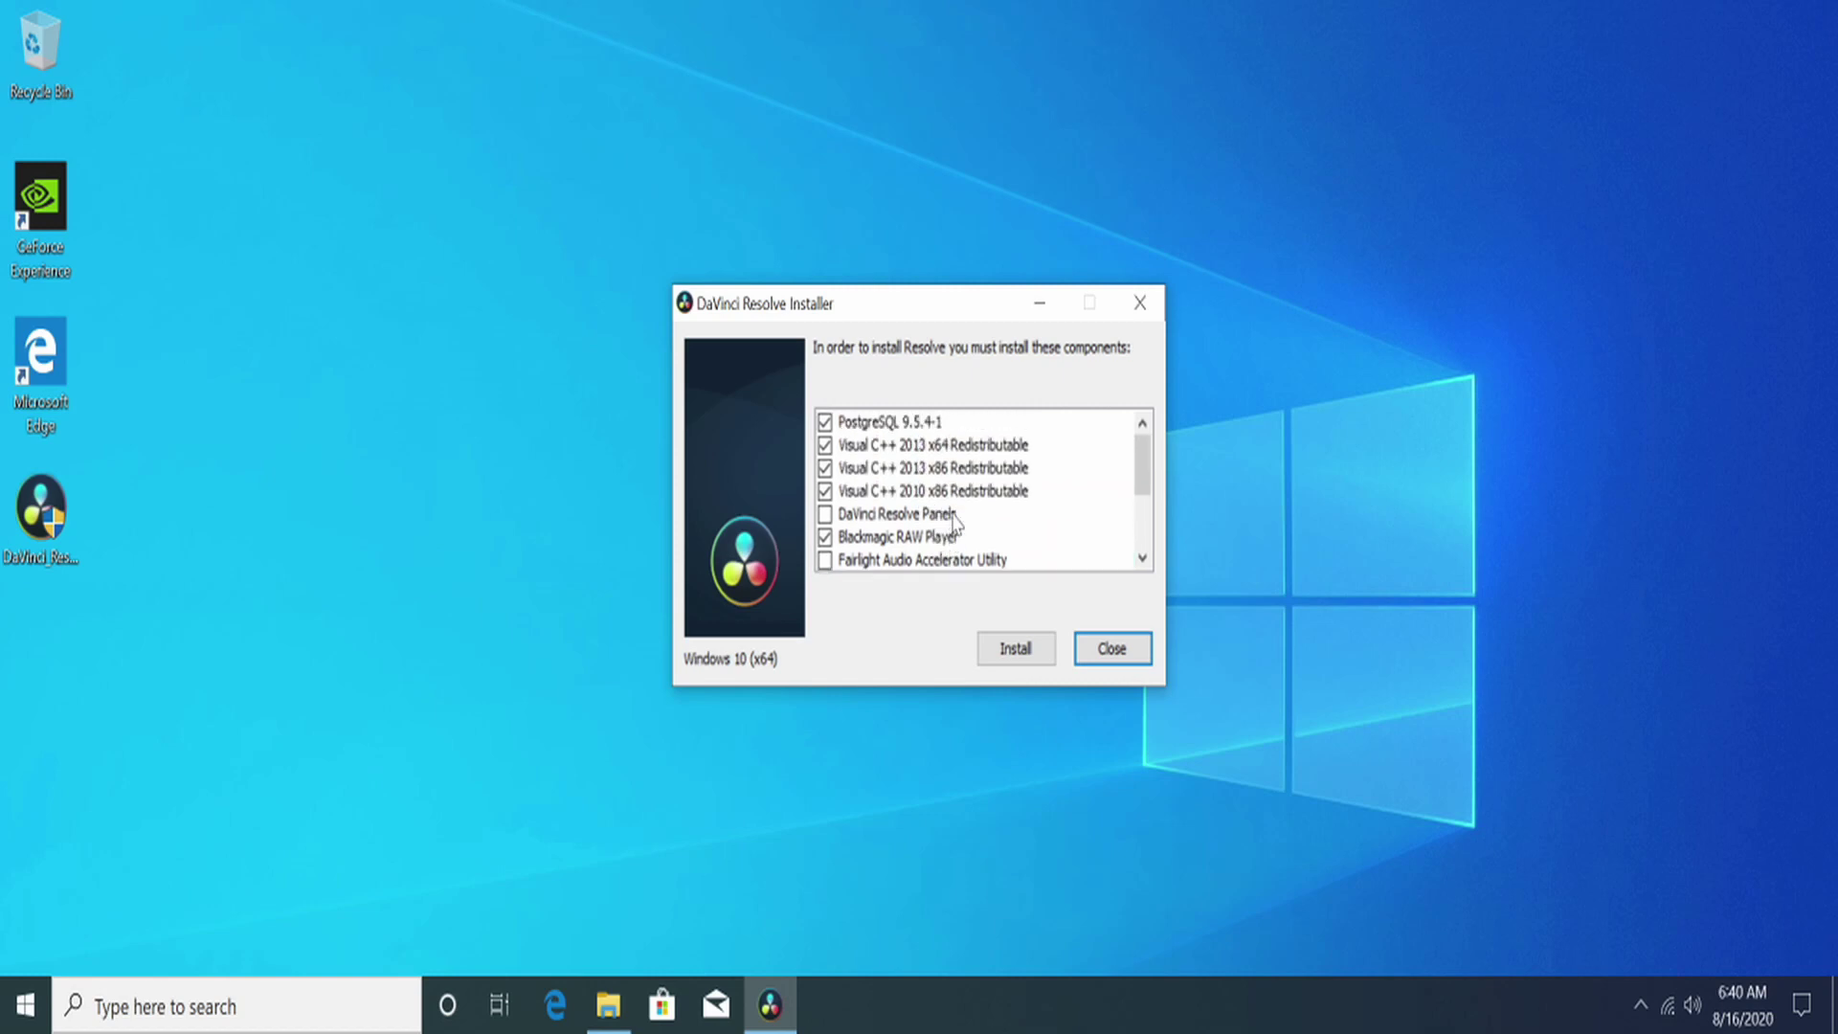
left_click(1014, 662)
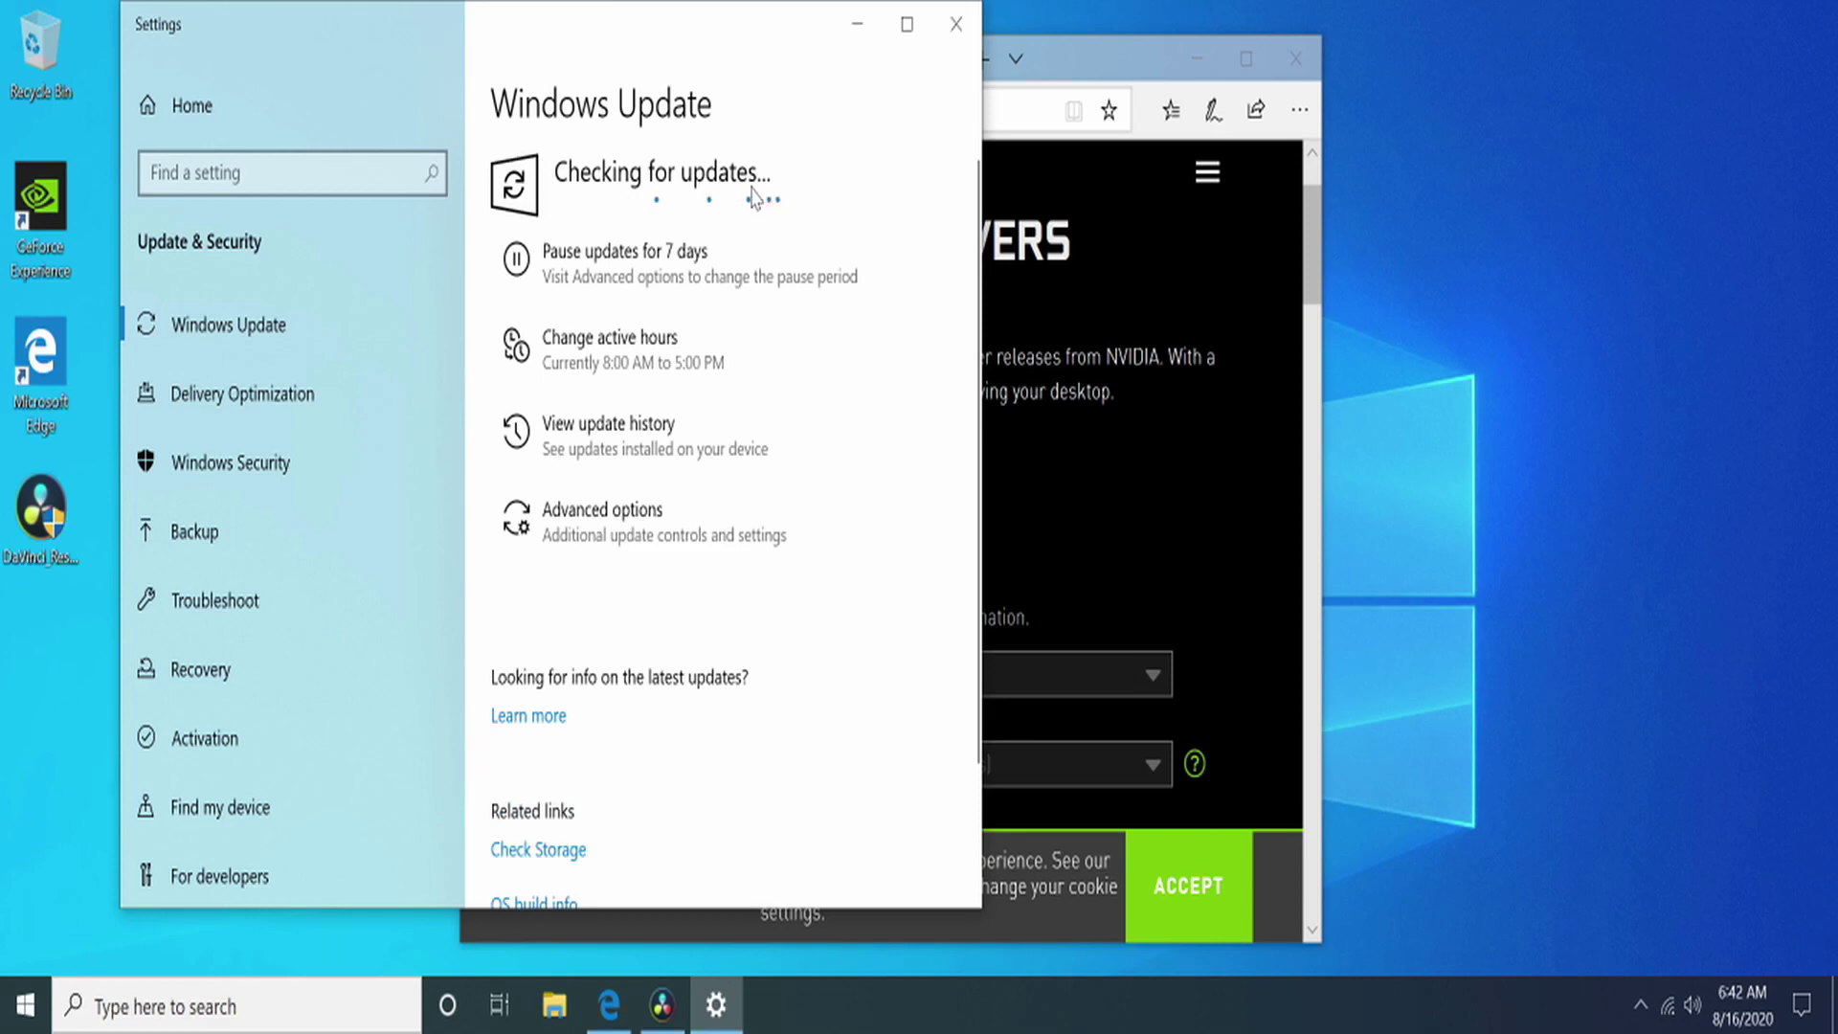
Step: Move the Settings window lower and scroll through the available Windows updates
left_click_drag(734, 19, 1354, 44)
scroll(1343, 495, "down", 2)
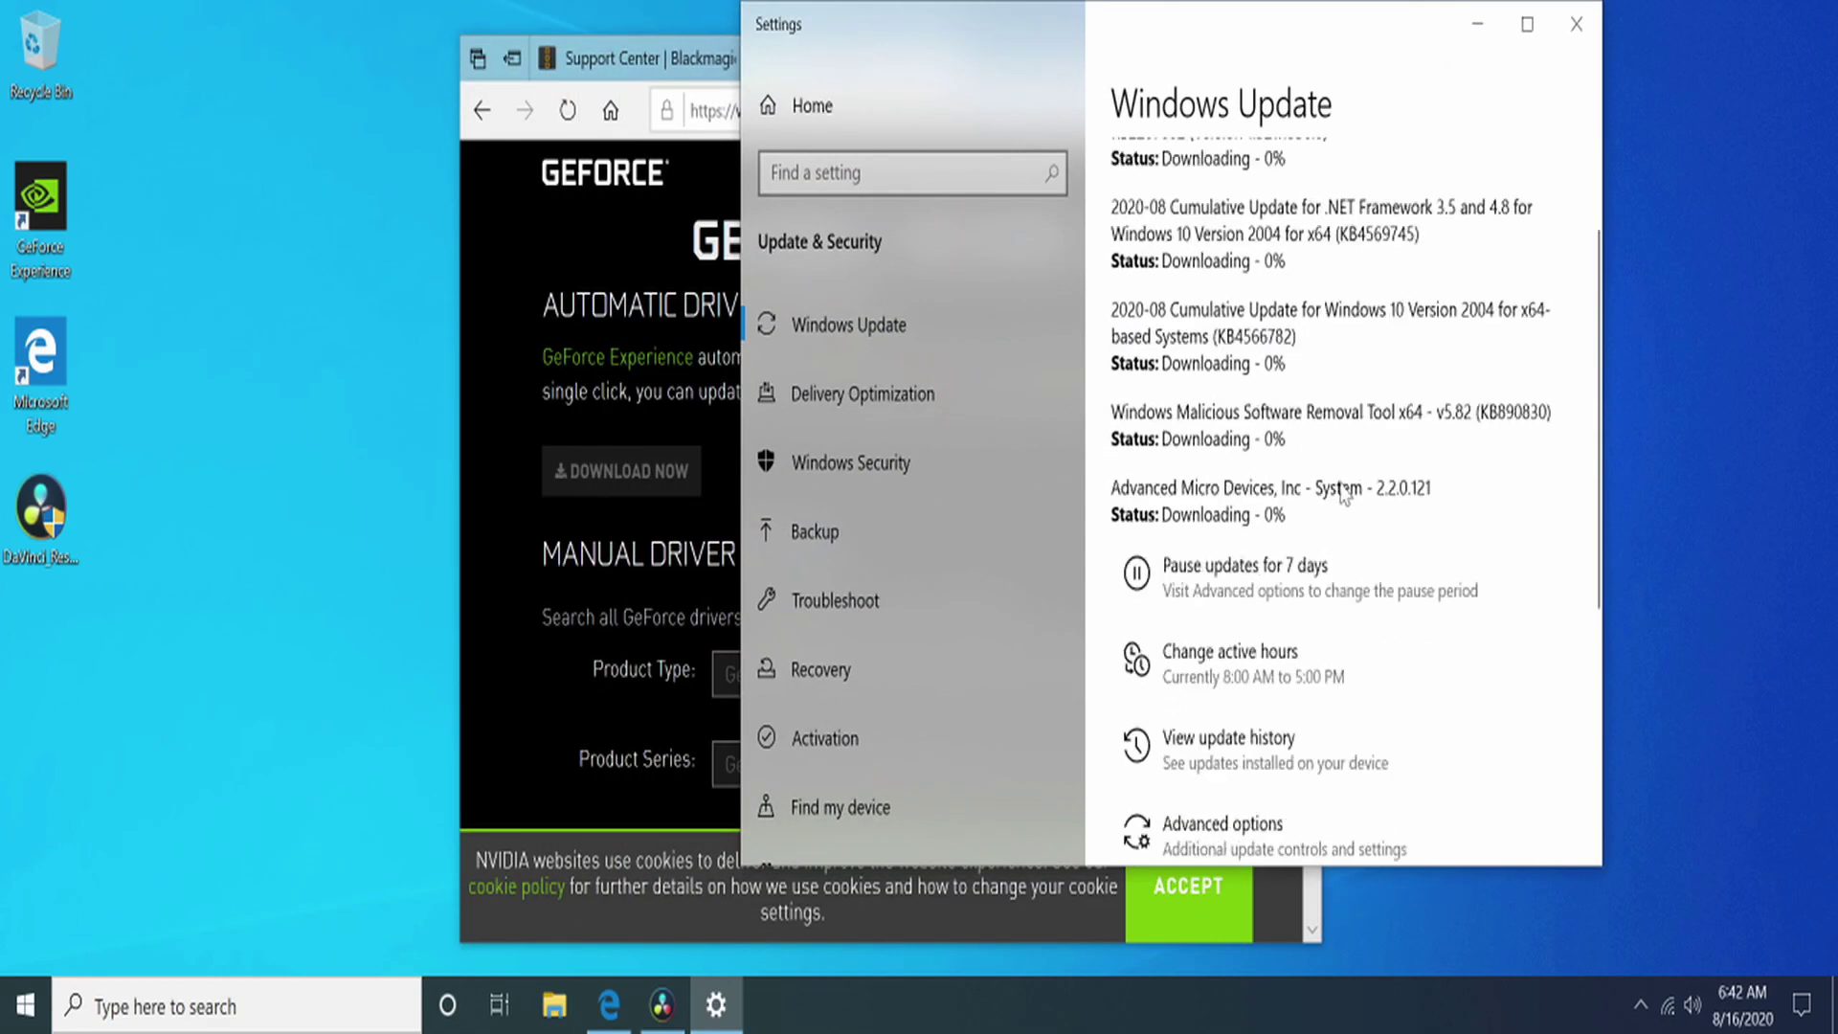
scroll(1342, 495, "down", 1)
scroll(1332, 469, "up", 3)
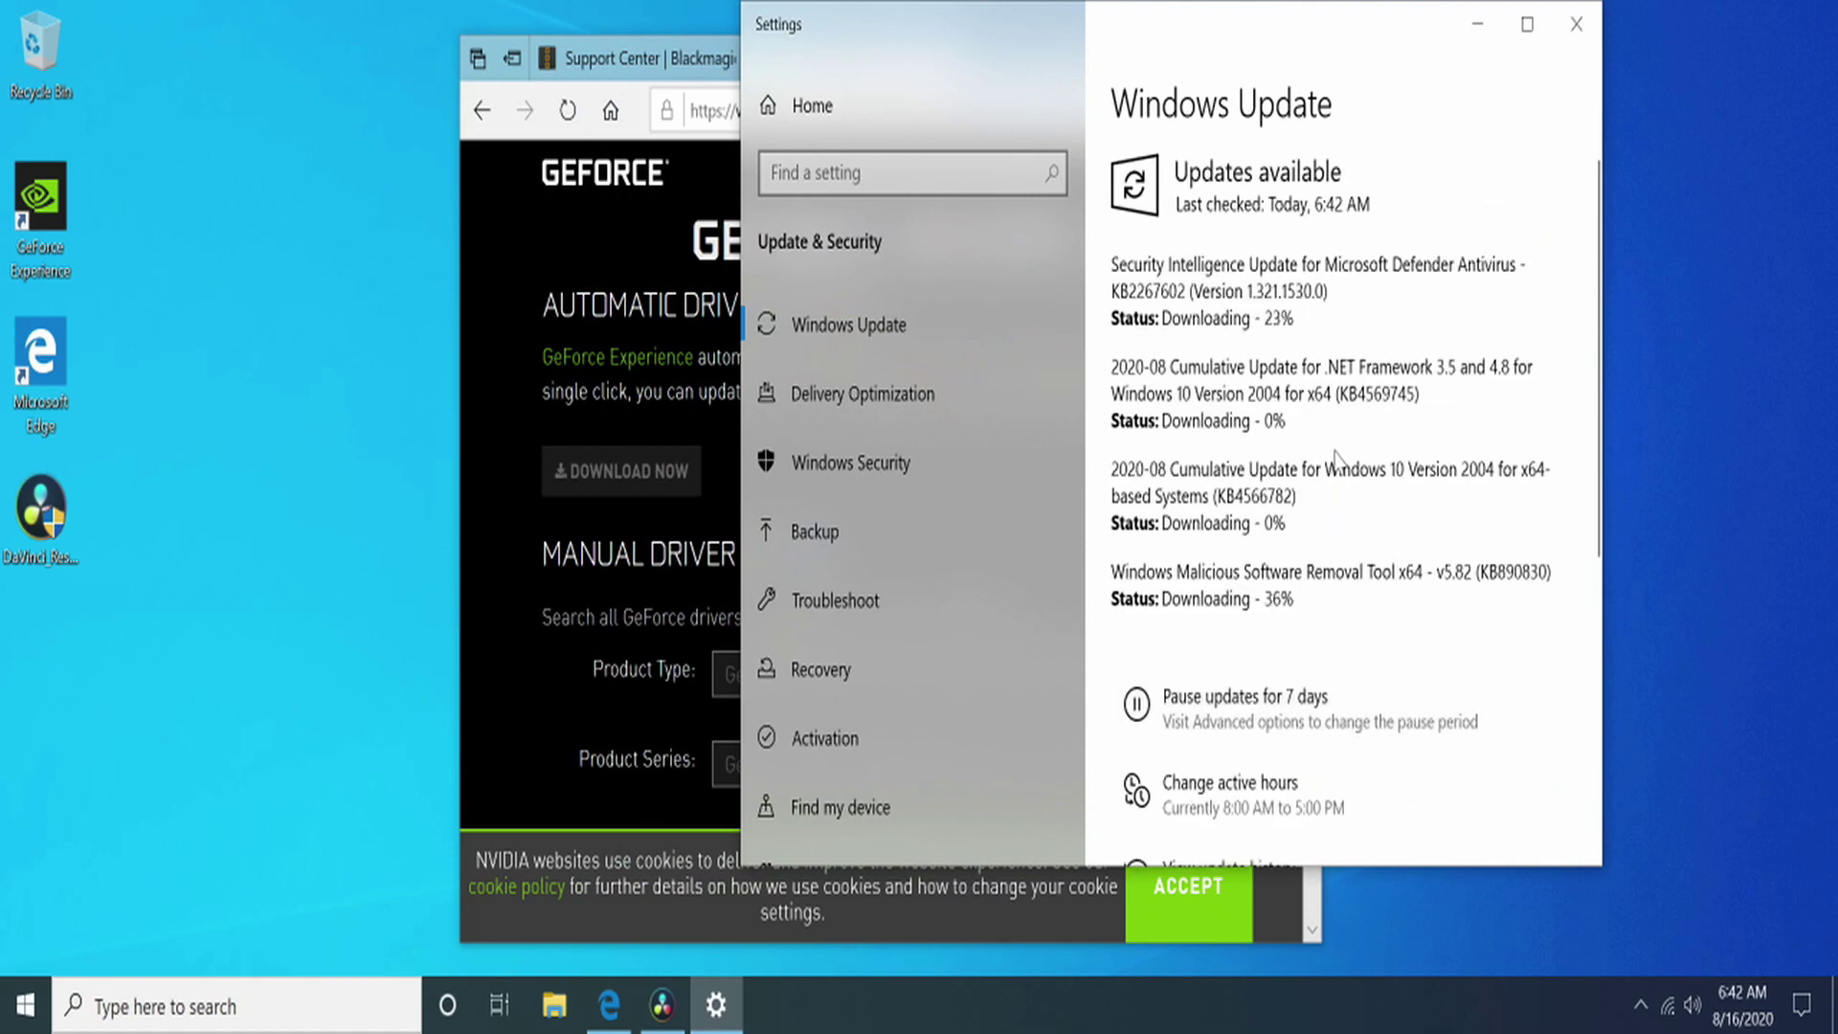
scroll(1337, 464, "down", 7)
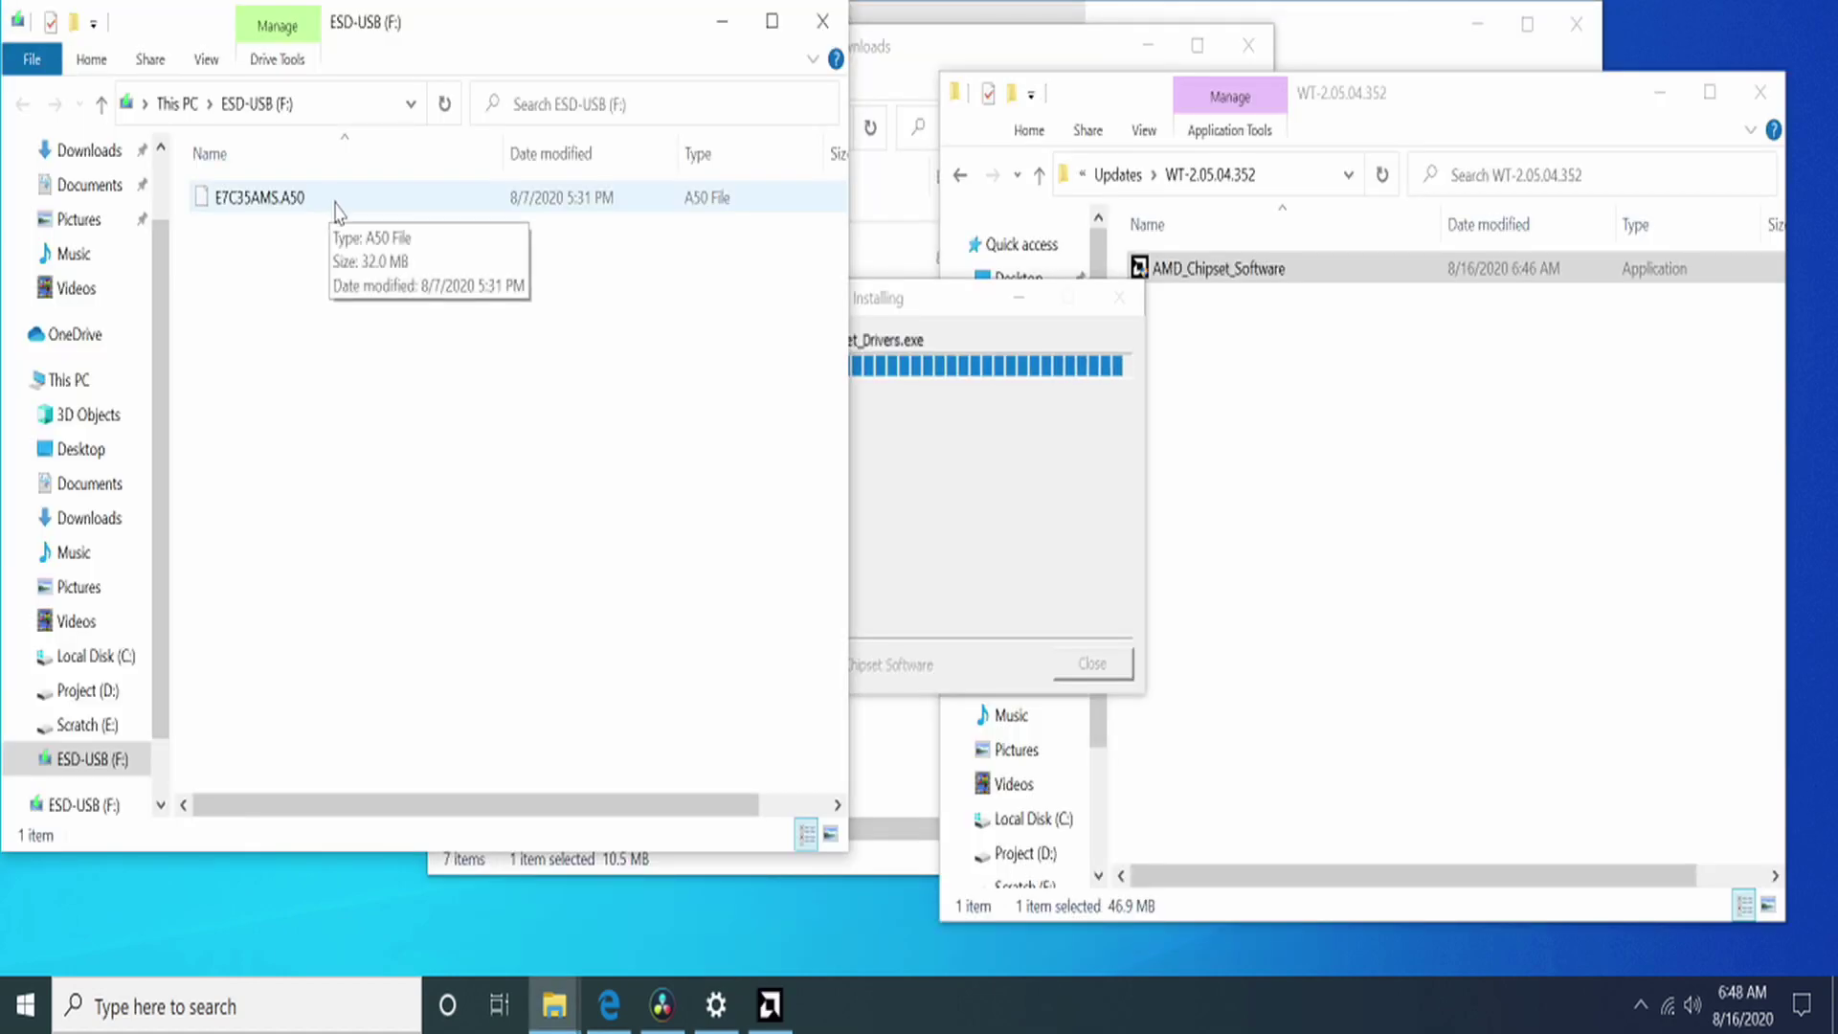
Step: Close the USB drive window and install the four AMD chipset drivers
left_click(822, 21)
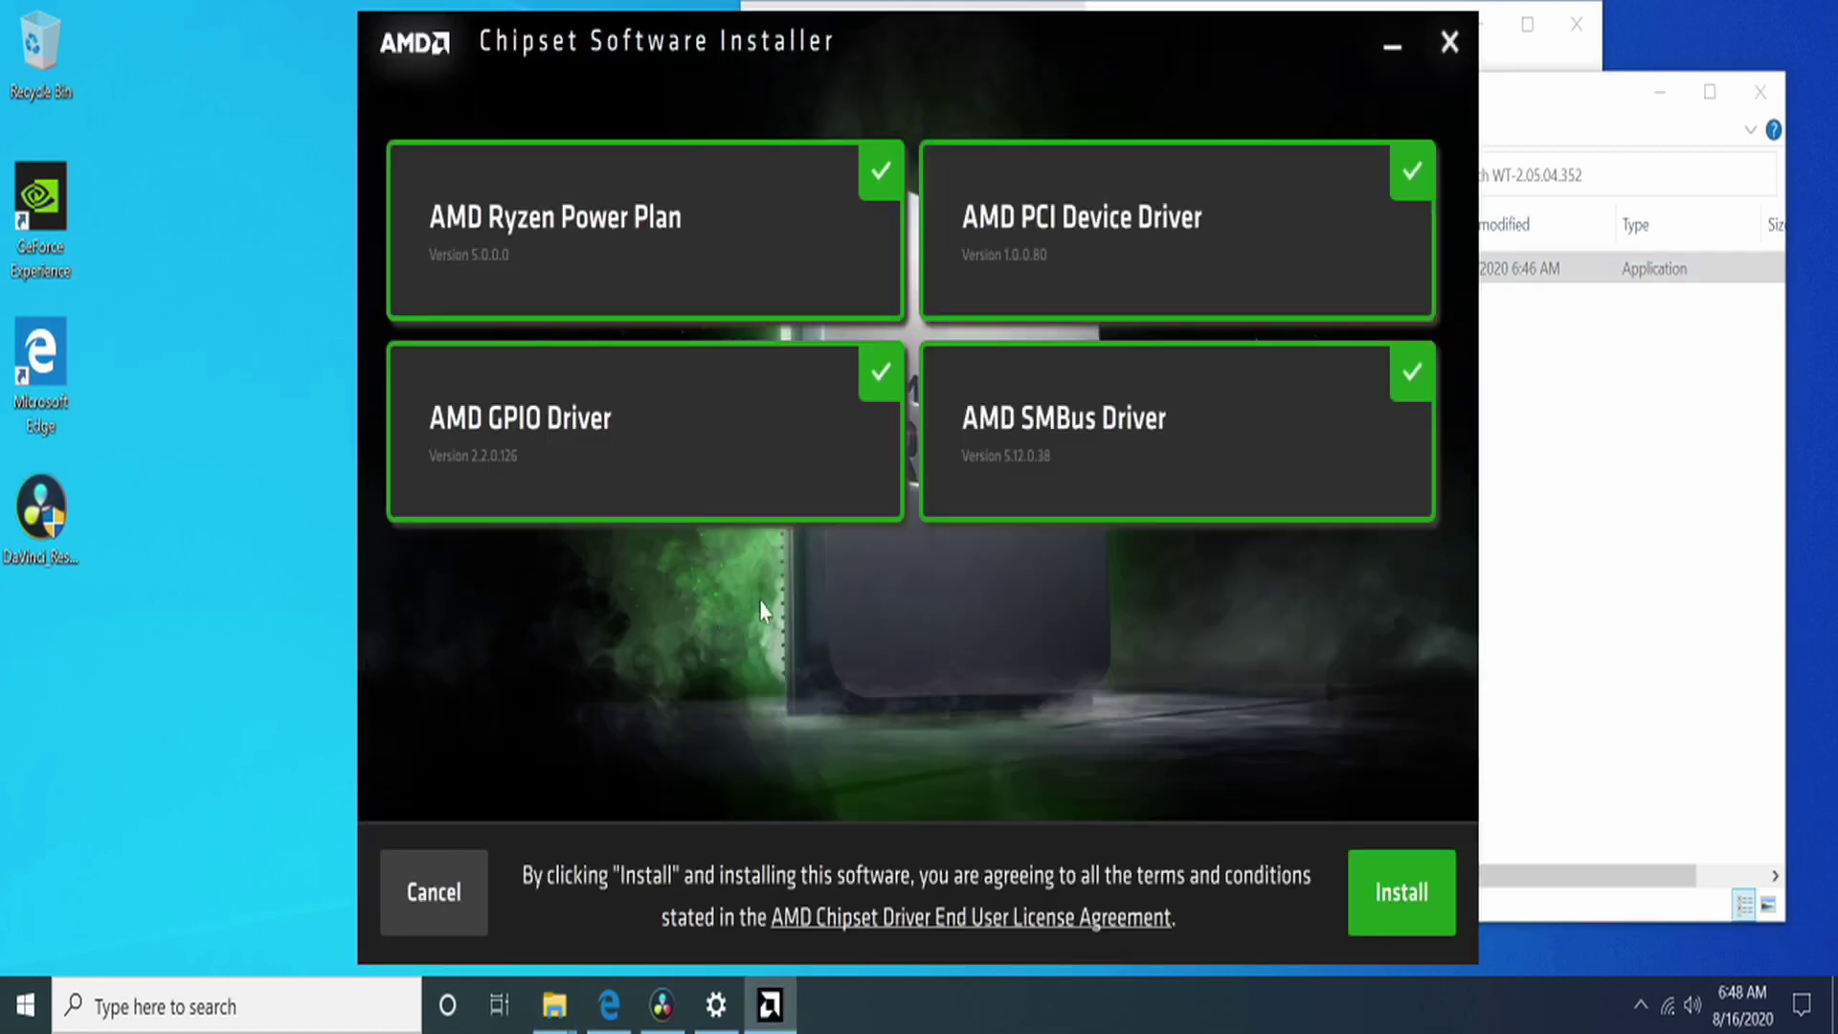
left_click(1421, 901)
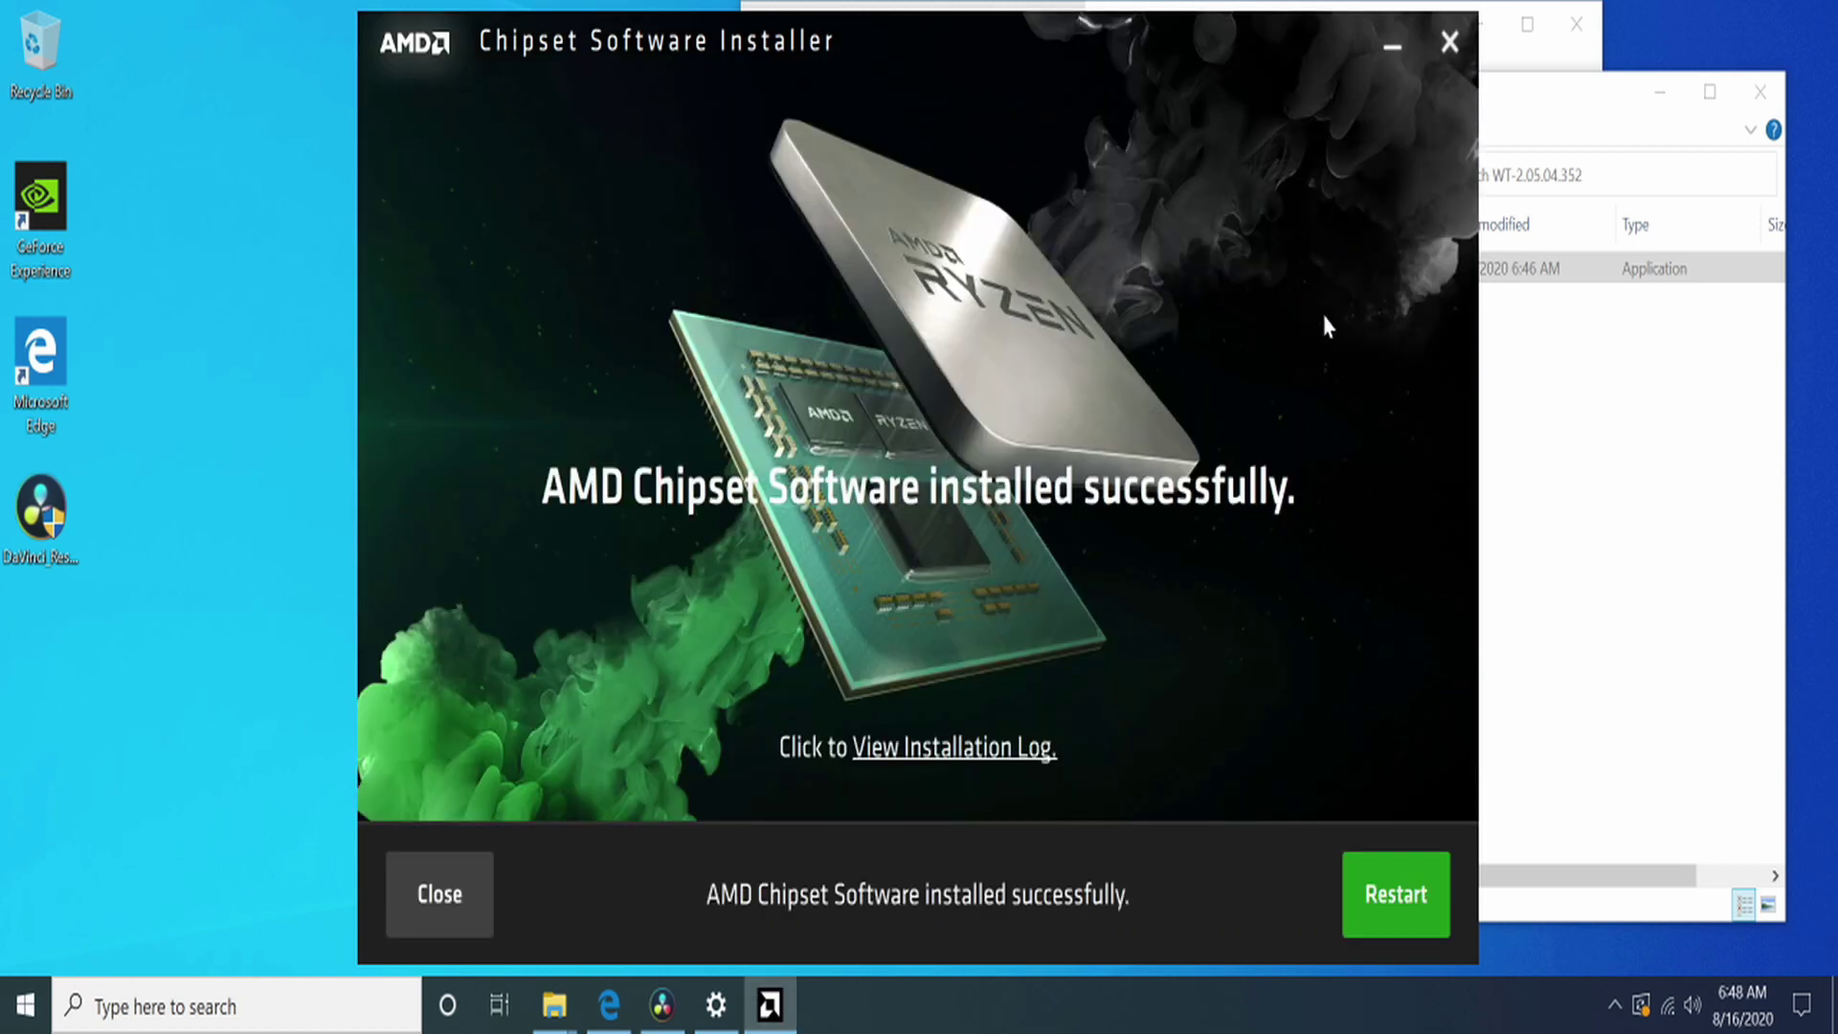
left_click(1654, 488)
Step: Bring the pending Windows update forward, then return to the chipset download folder
left_click(1555, 65)
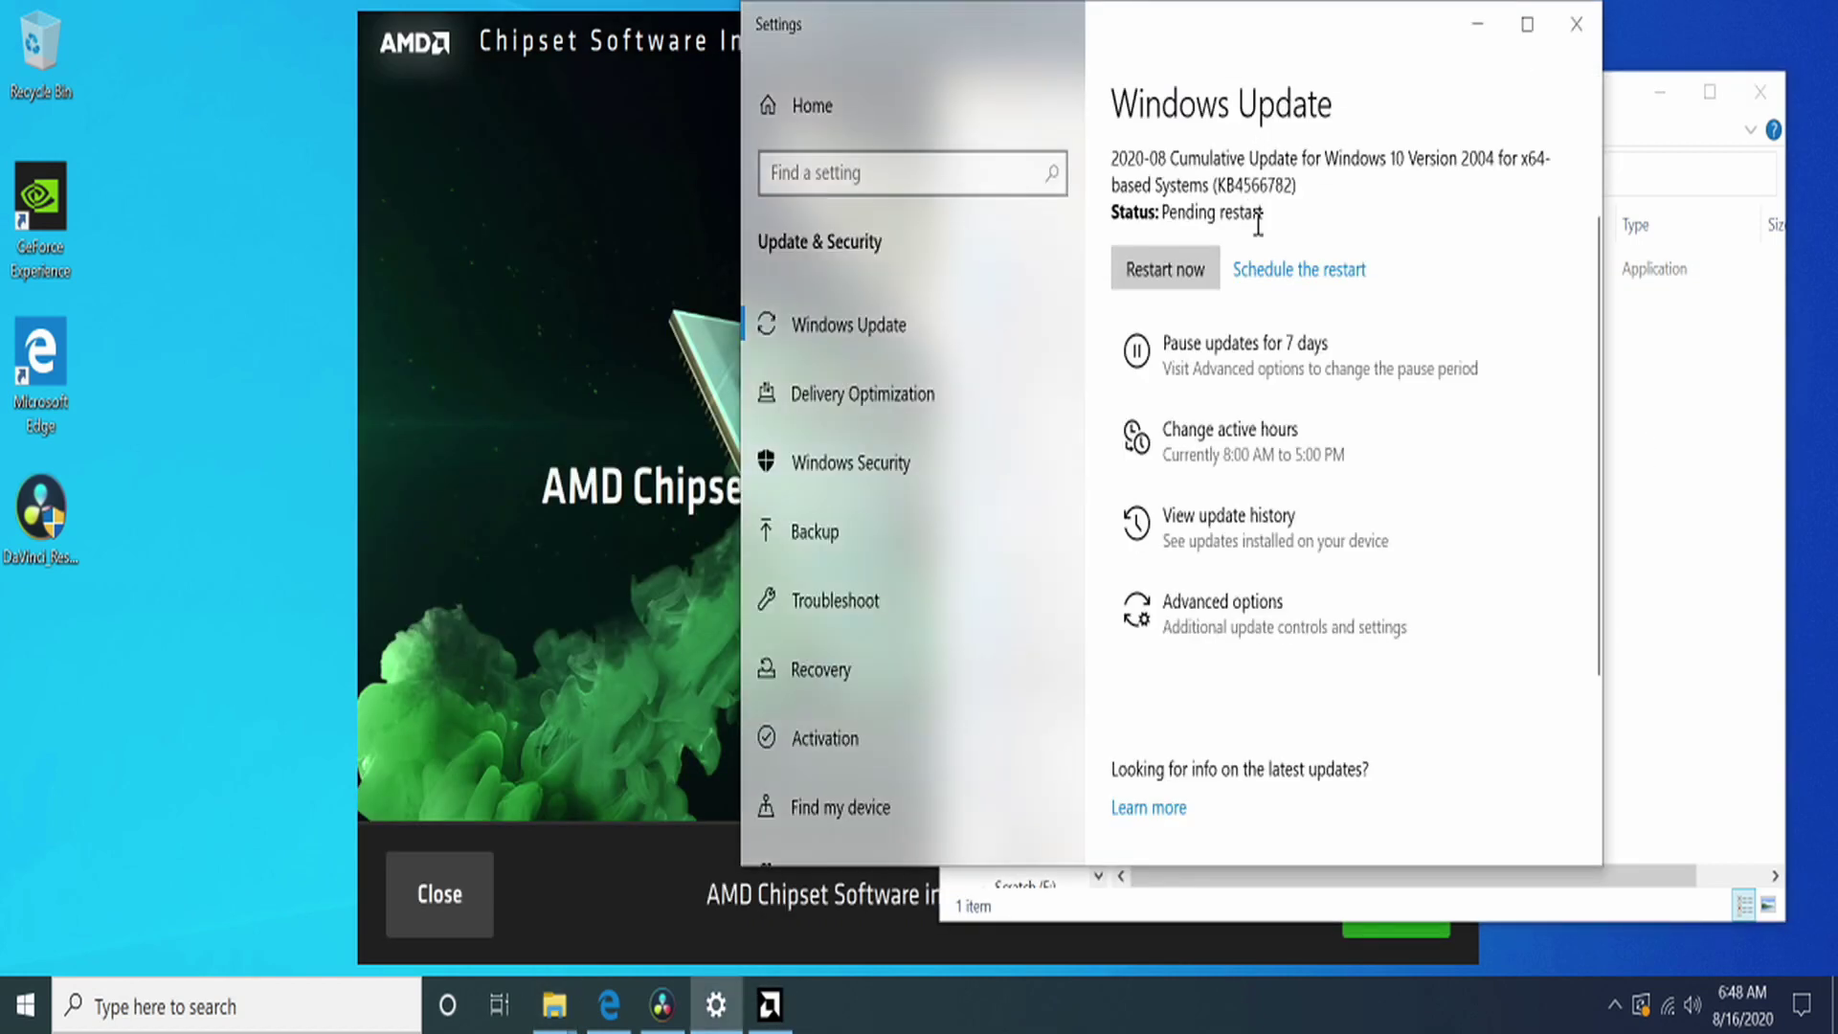
left_click(1379, 910)
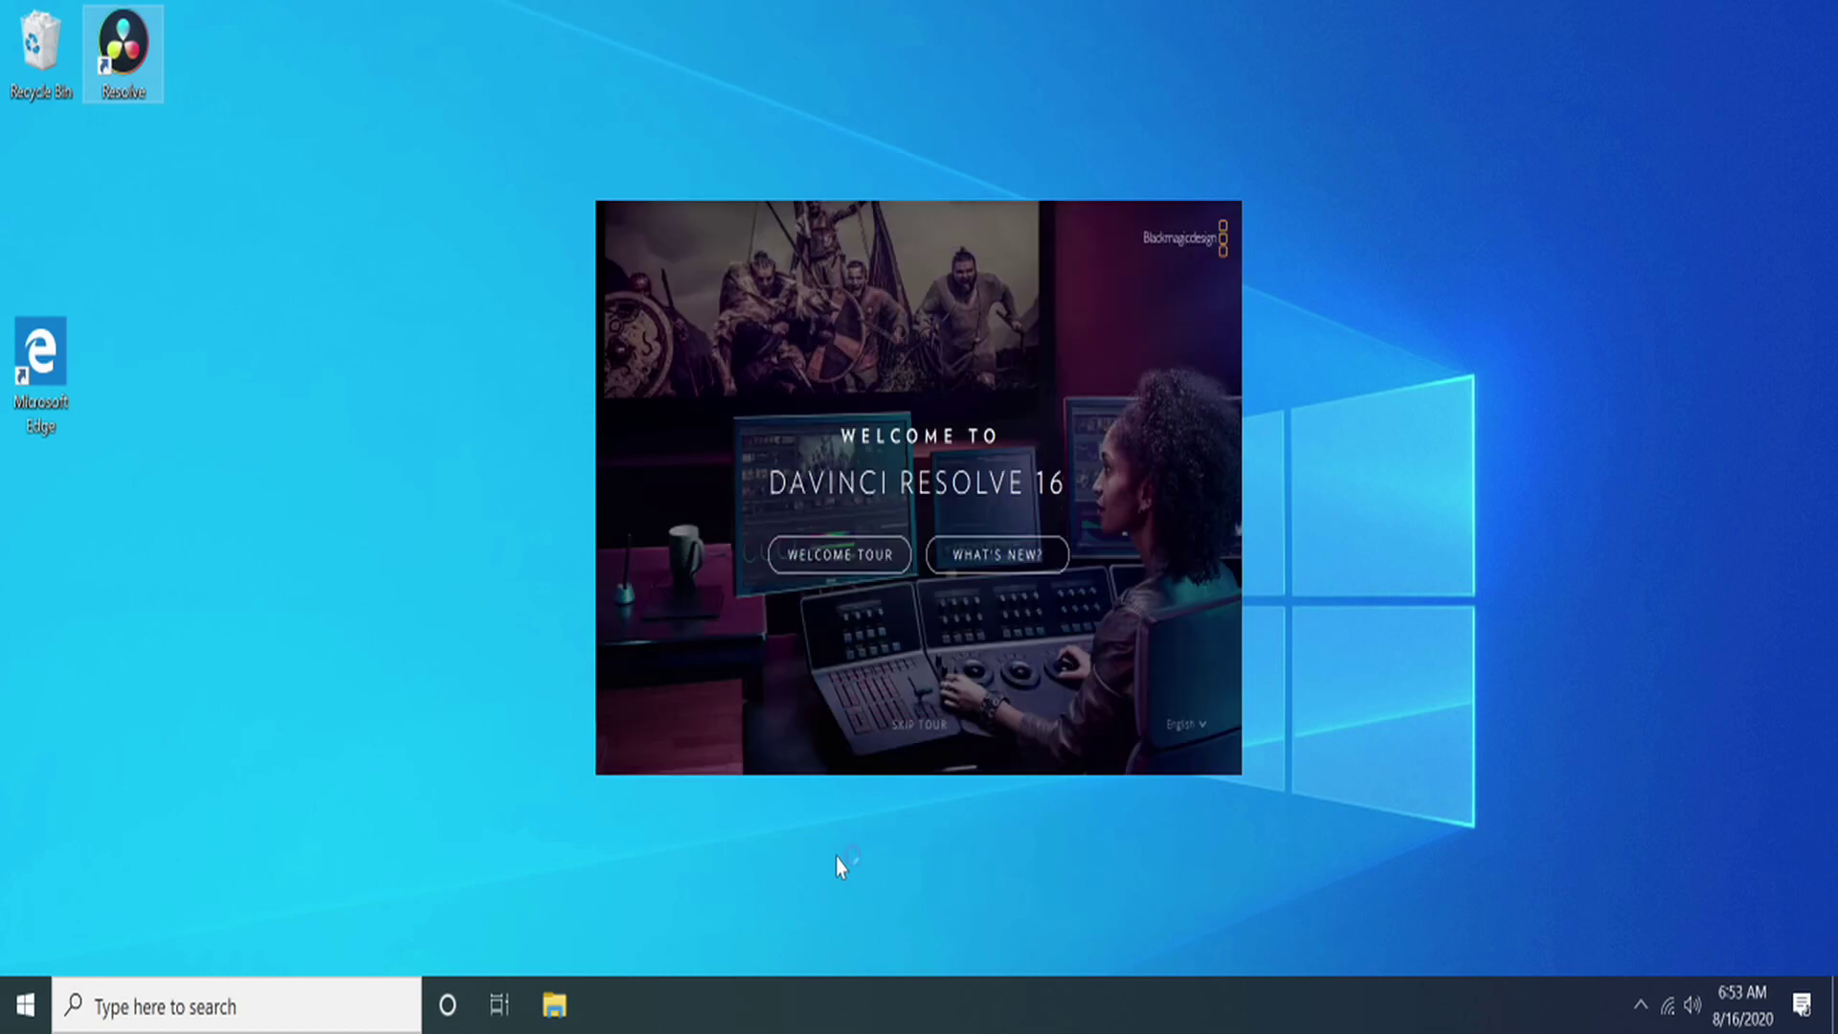
Step: Skip the Resolve welcome tour and quick setup to start right away
left_click(921, 724)
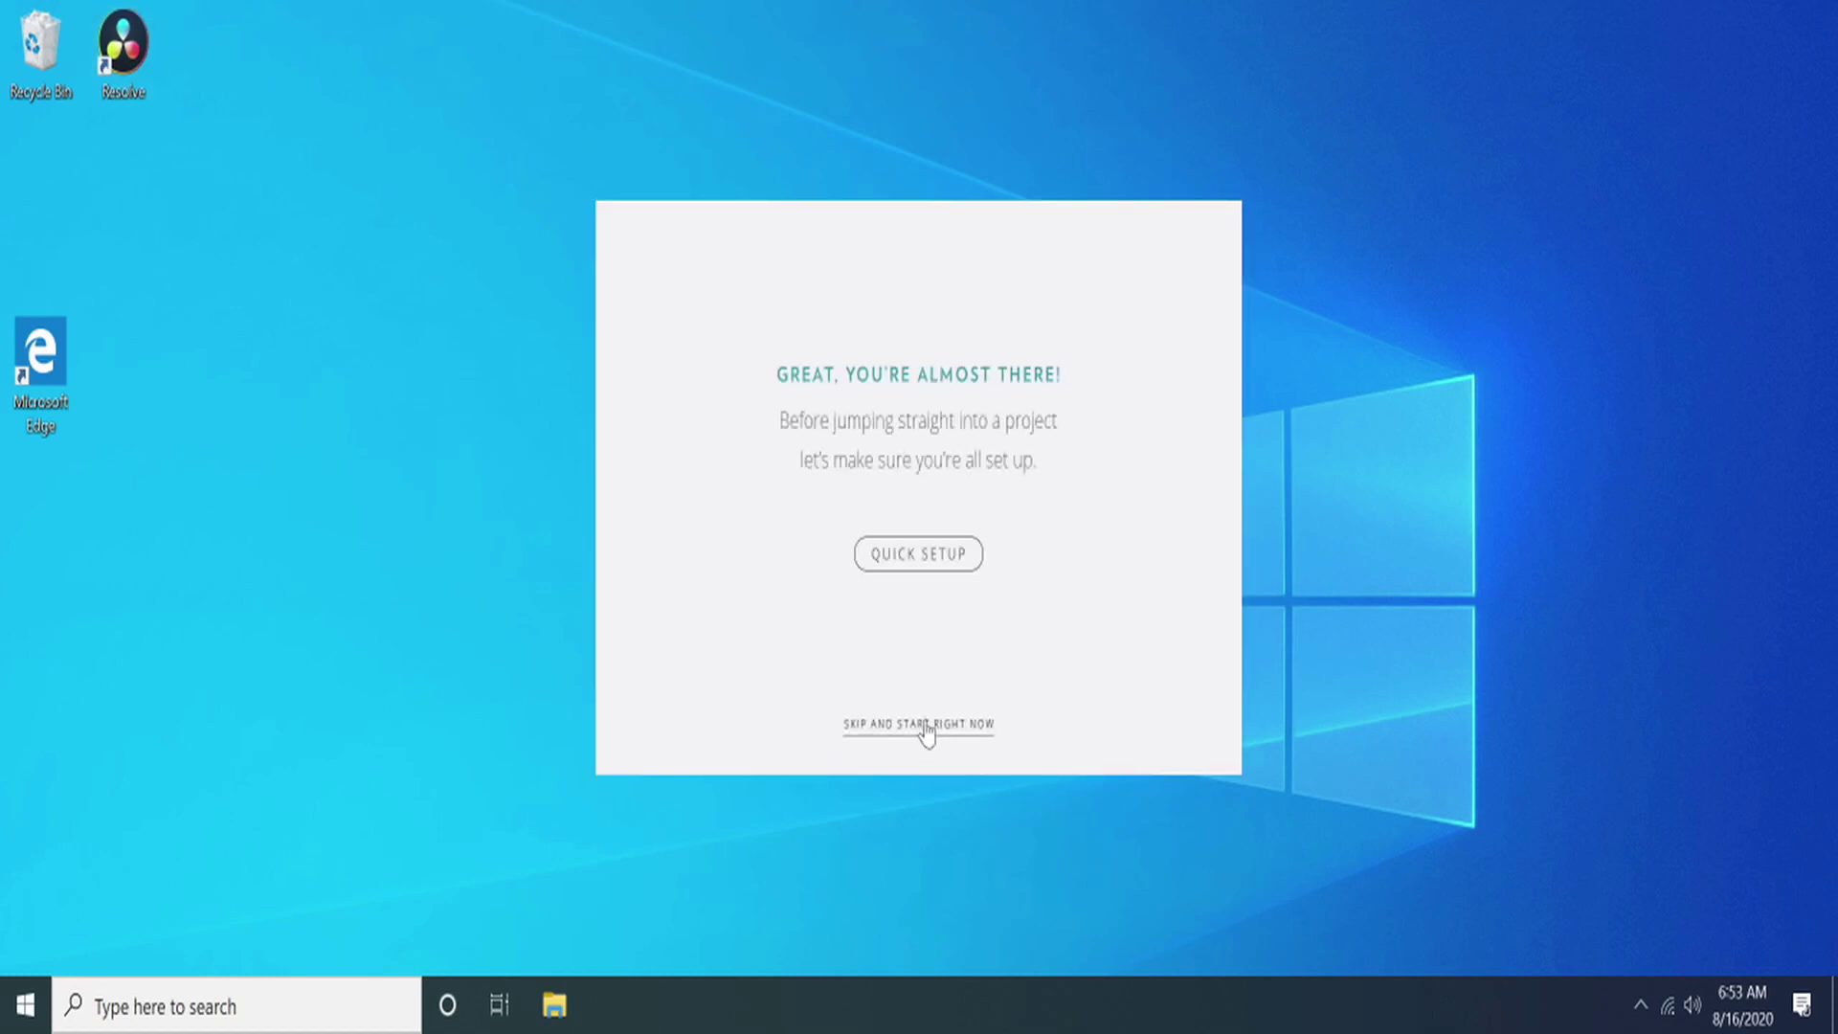
left_click(925, 725)
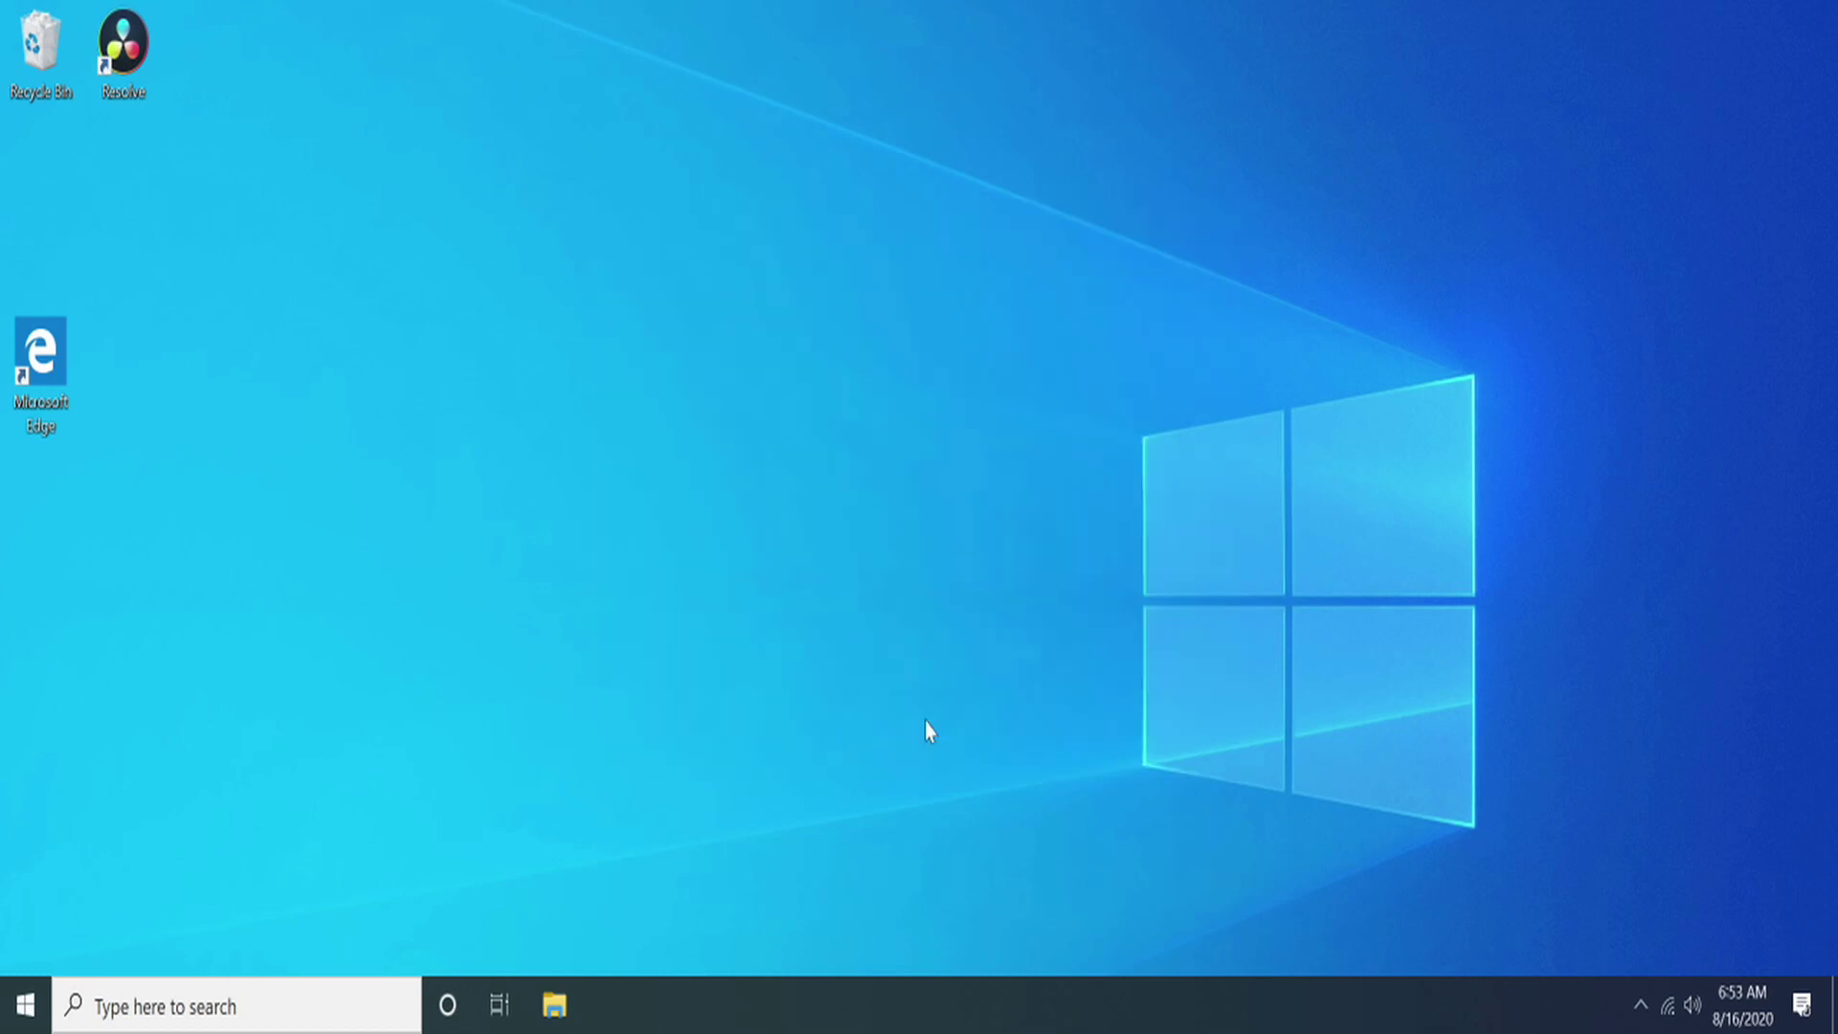
Step: Pin Resolve to the taskbar, allow it through the firewall, and paste the Studio licence key
right_click(611, 986)
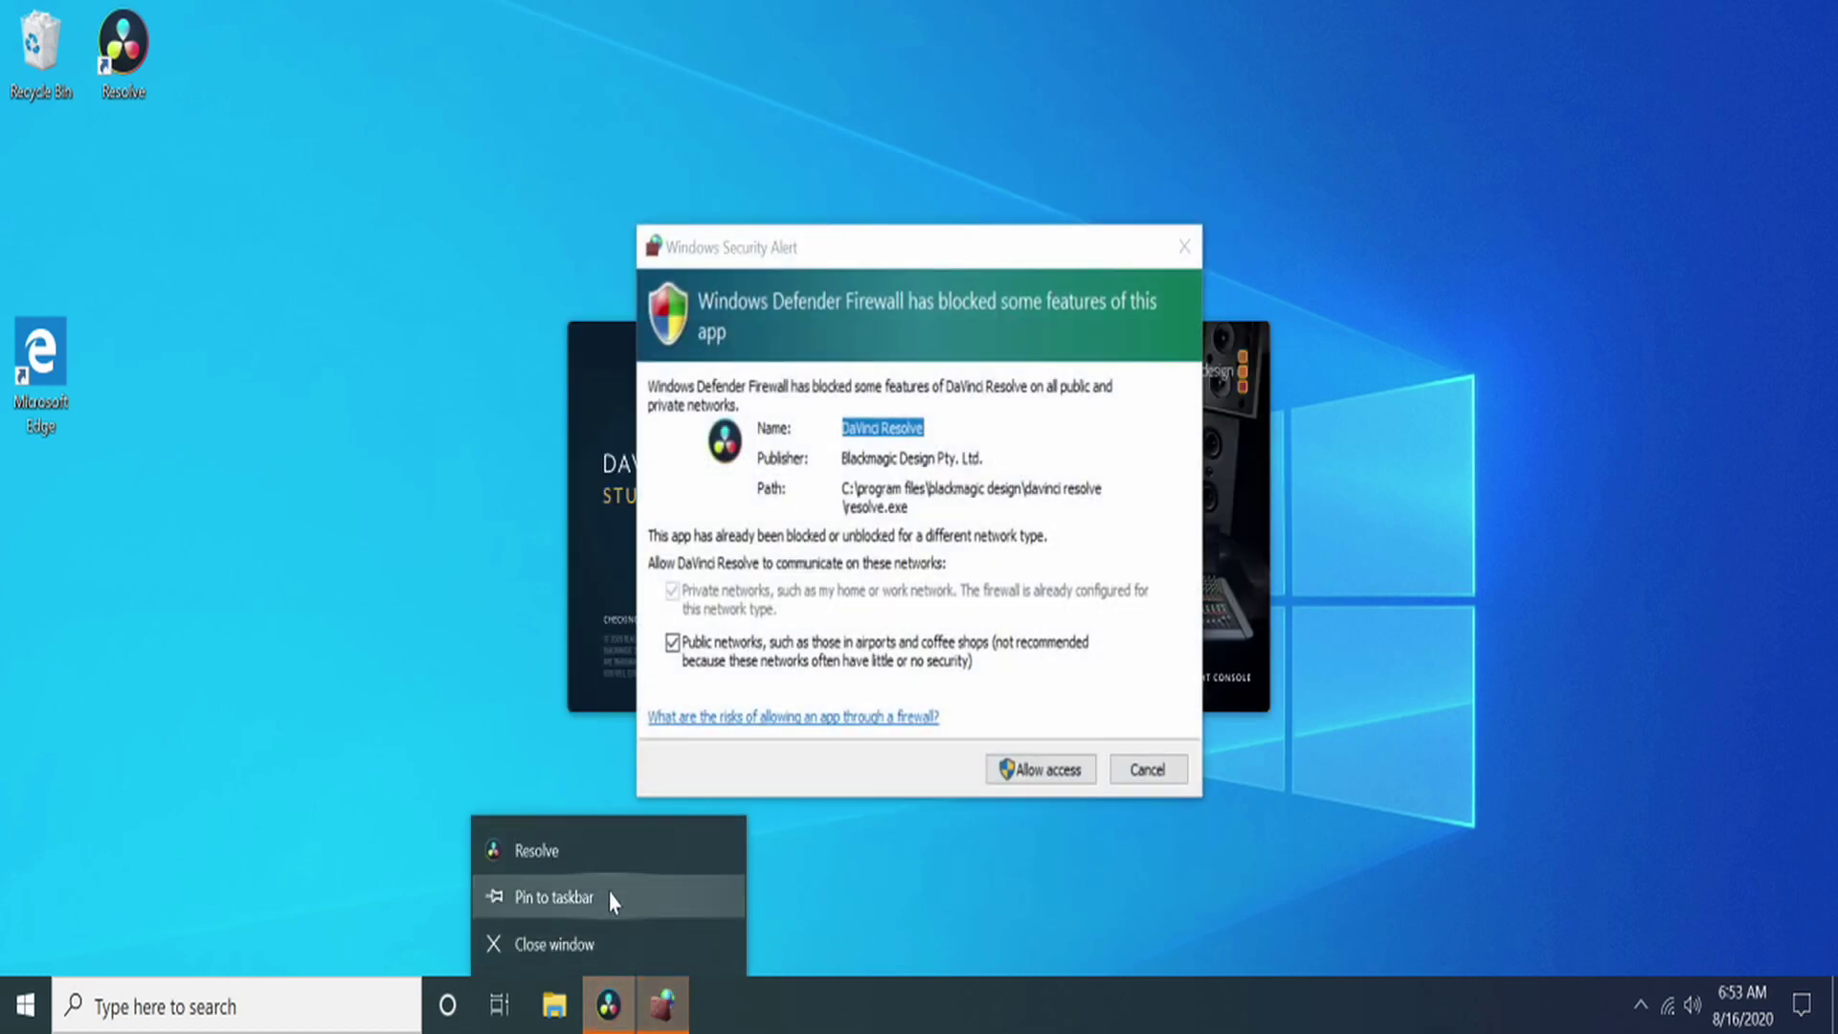
left_click(603, 904)
left_click(1063, 769)
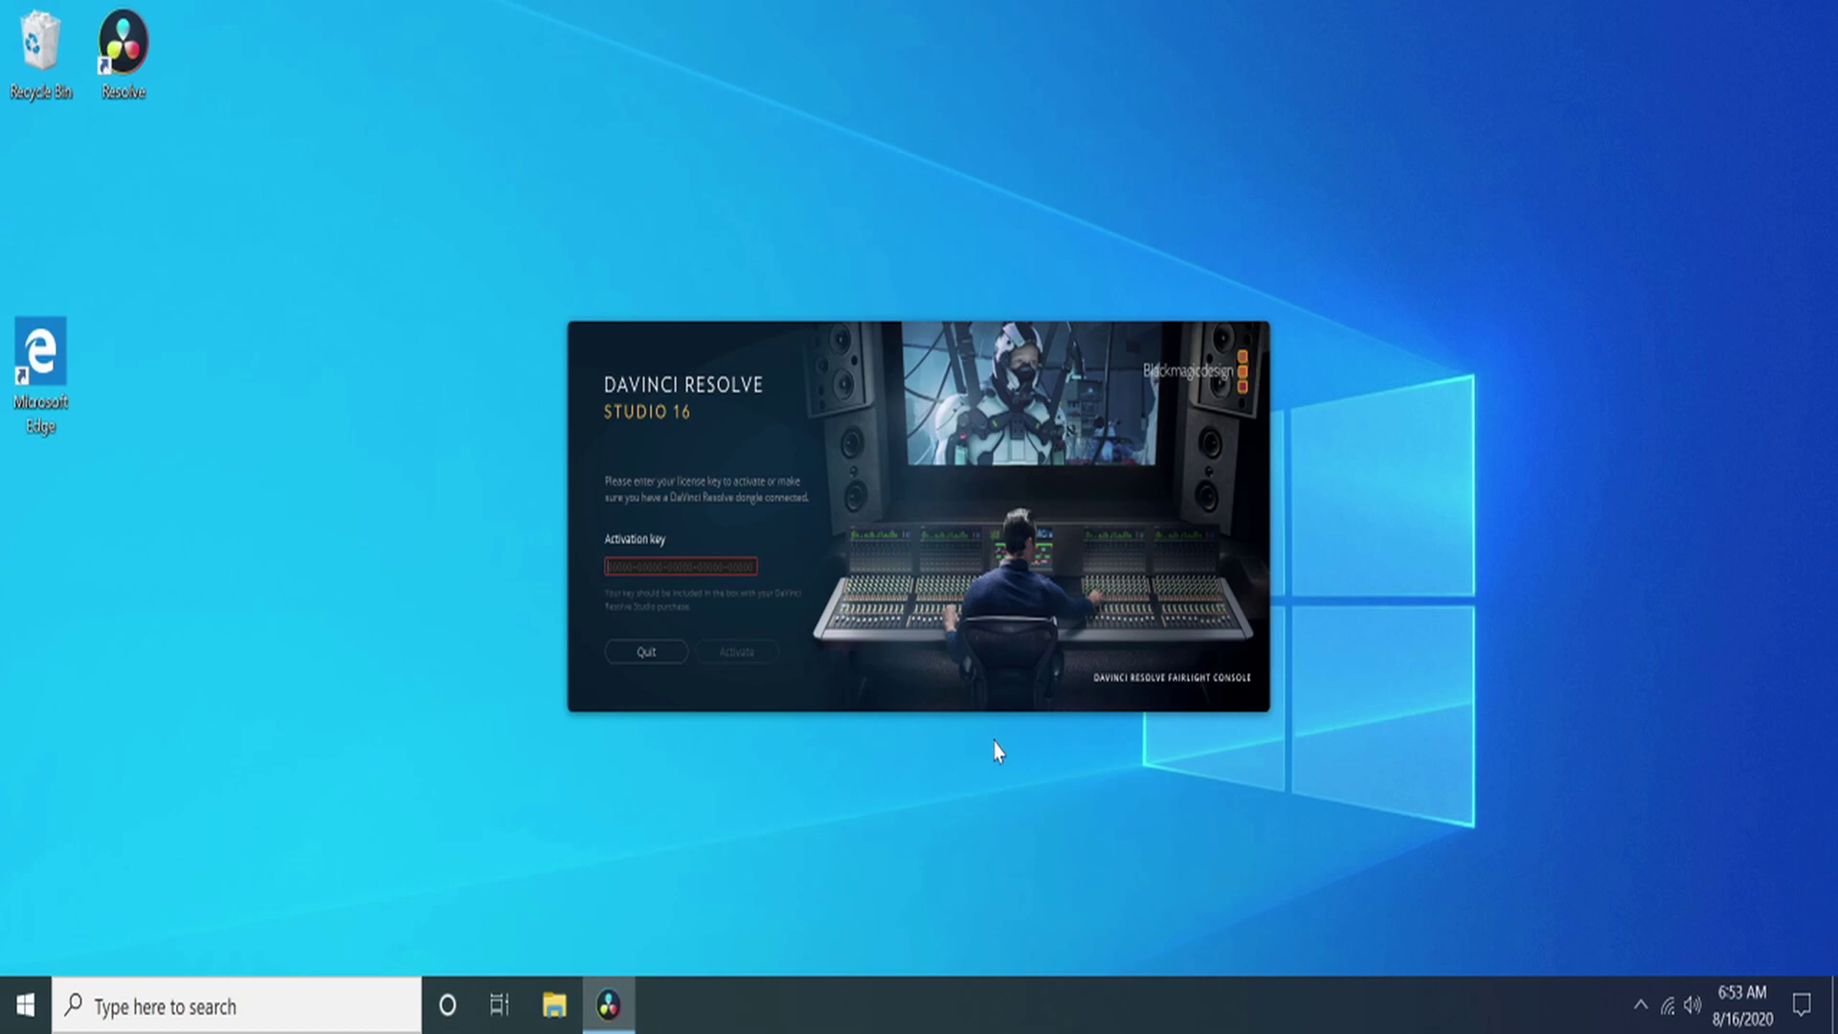
key("ctrl+v")
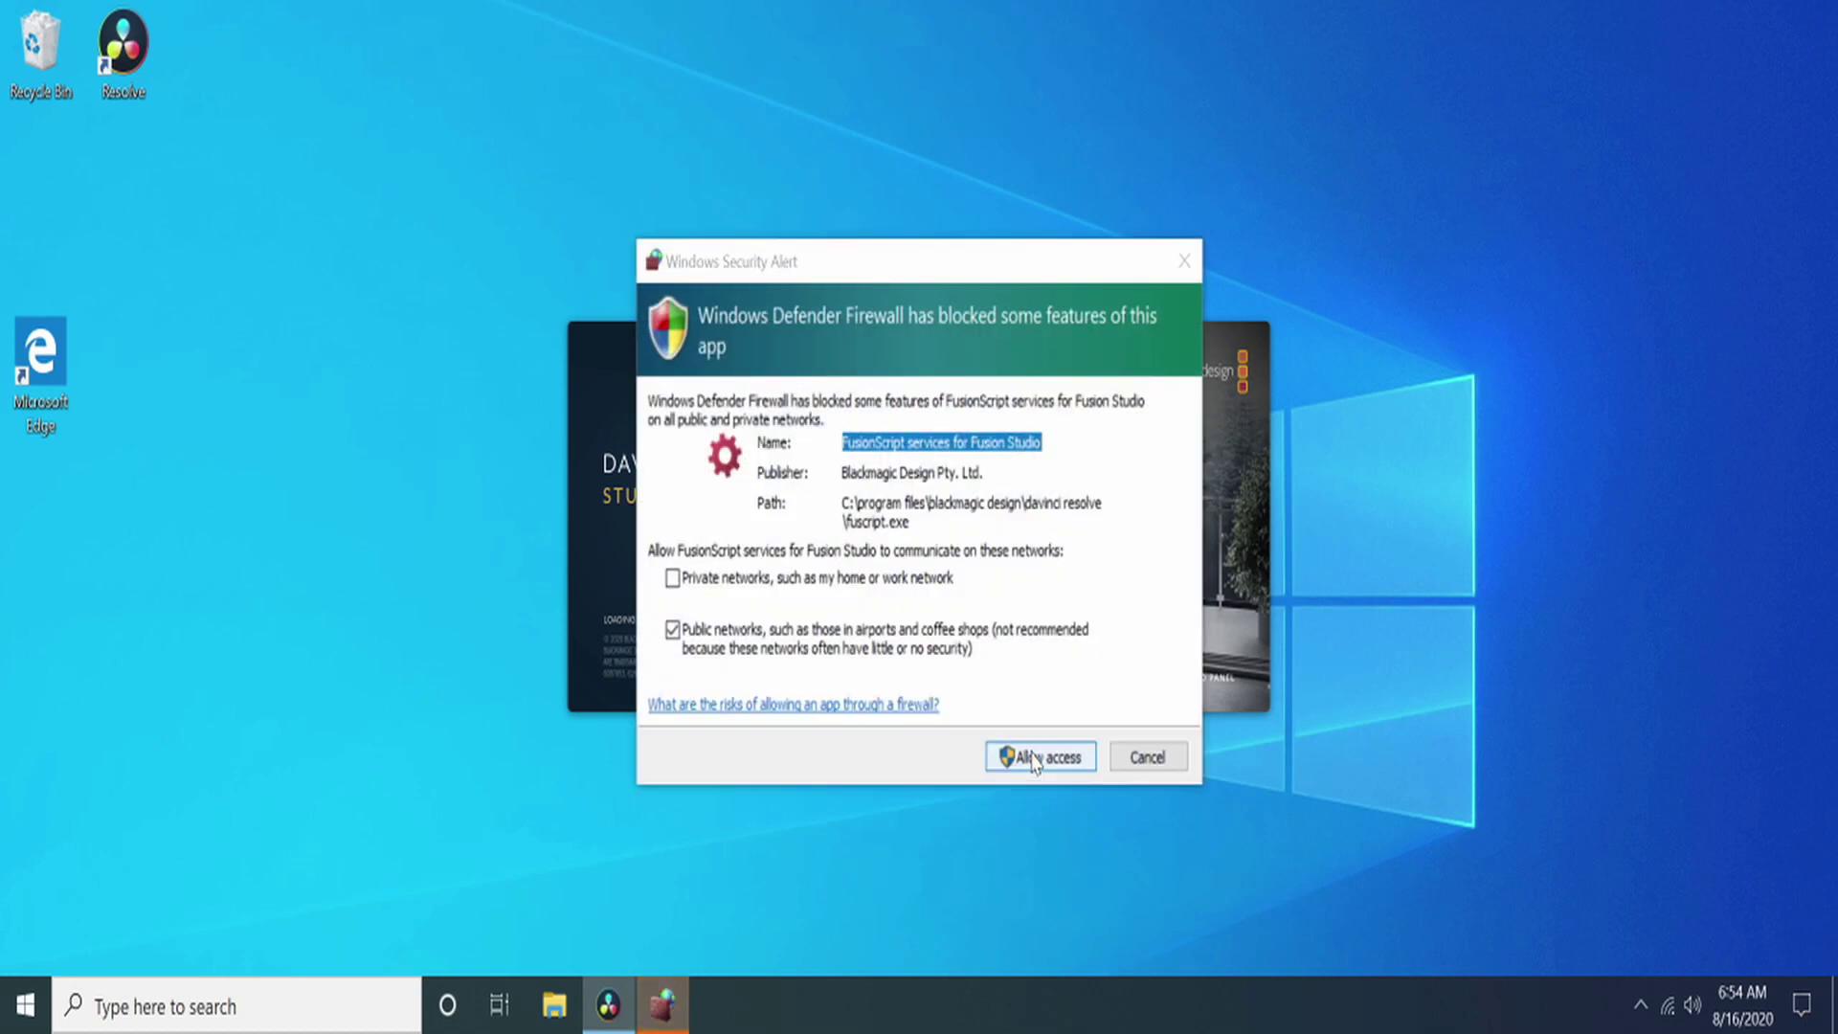
Step: Allow FusionScript through the firewall on private networks and open Untitled Project
left_click(924, 580)
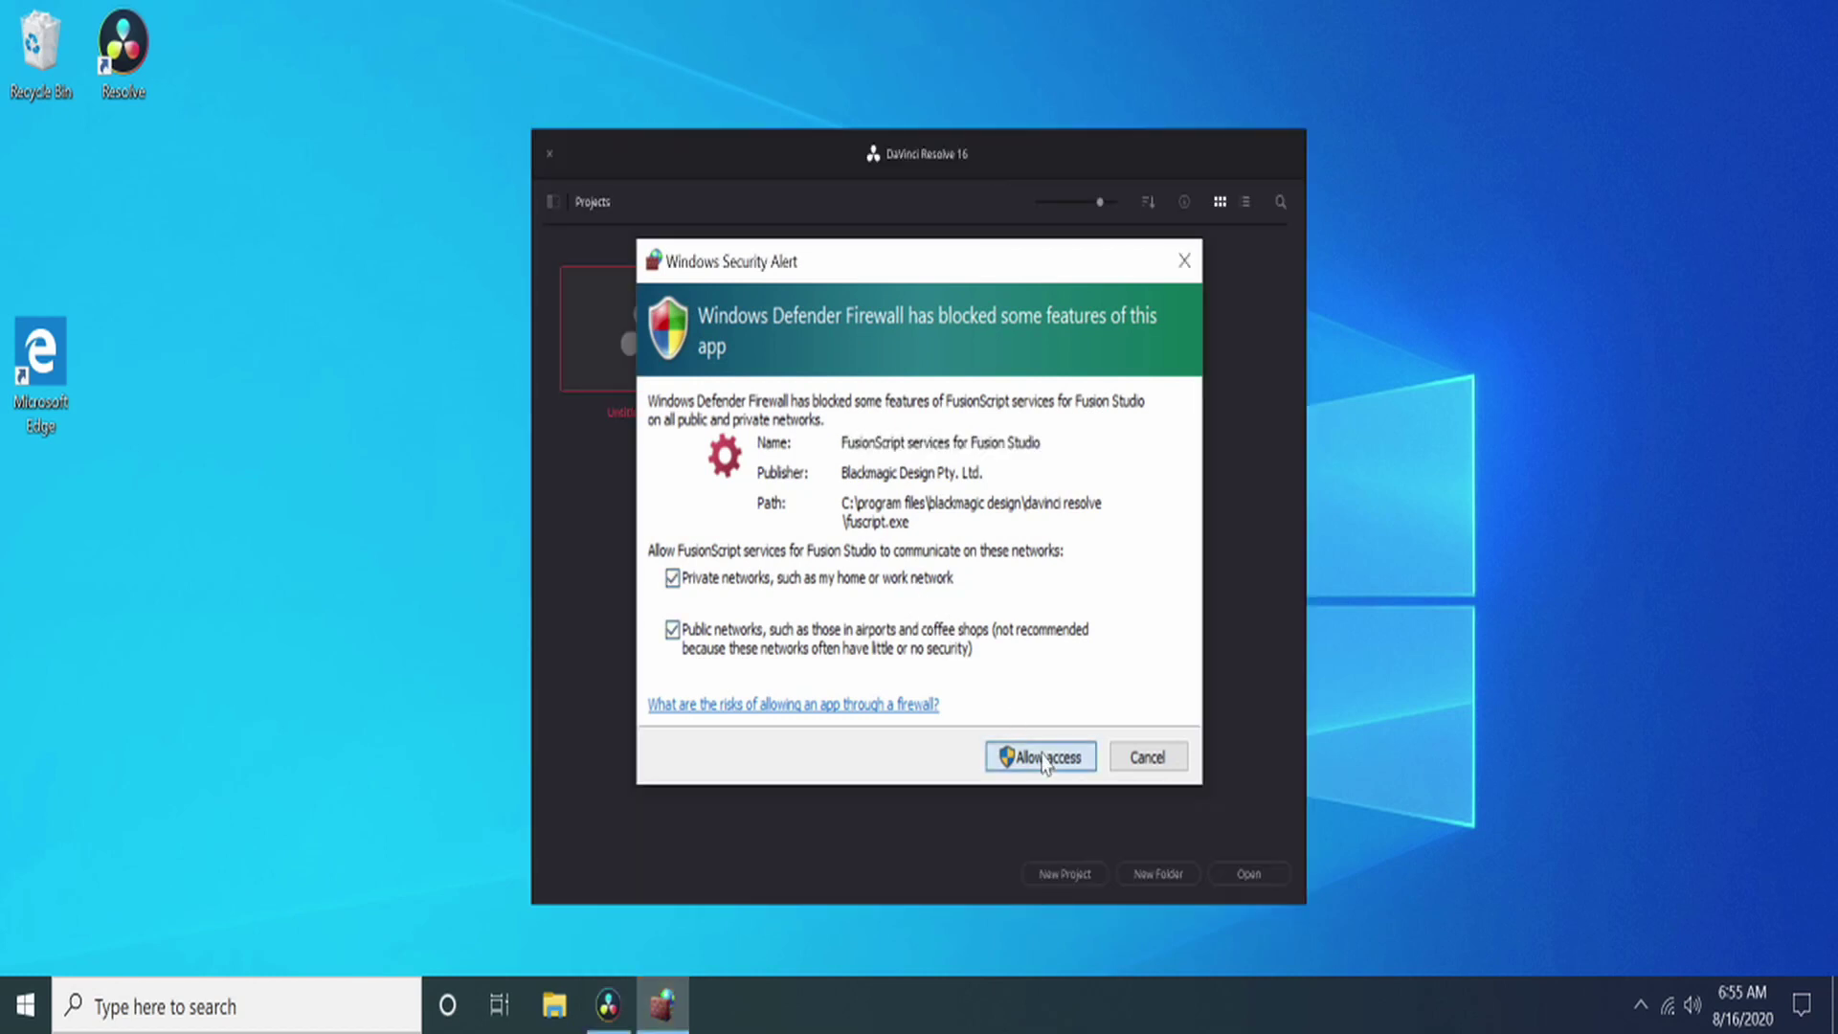
left_click(1033, 756)
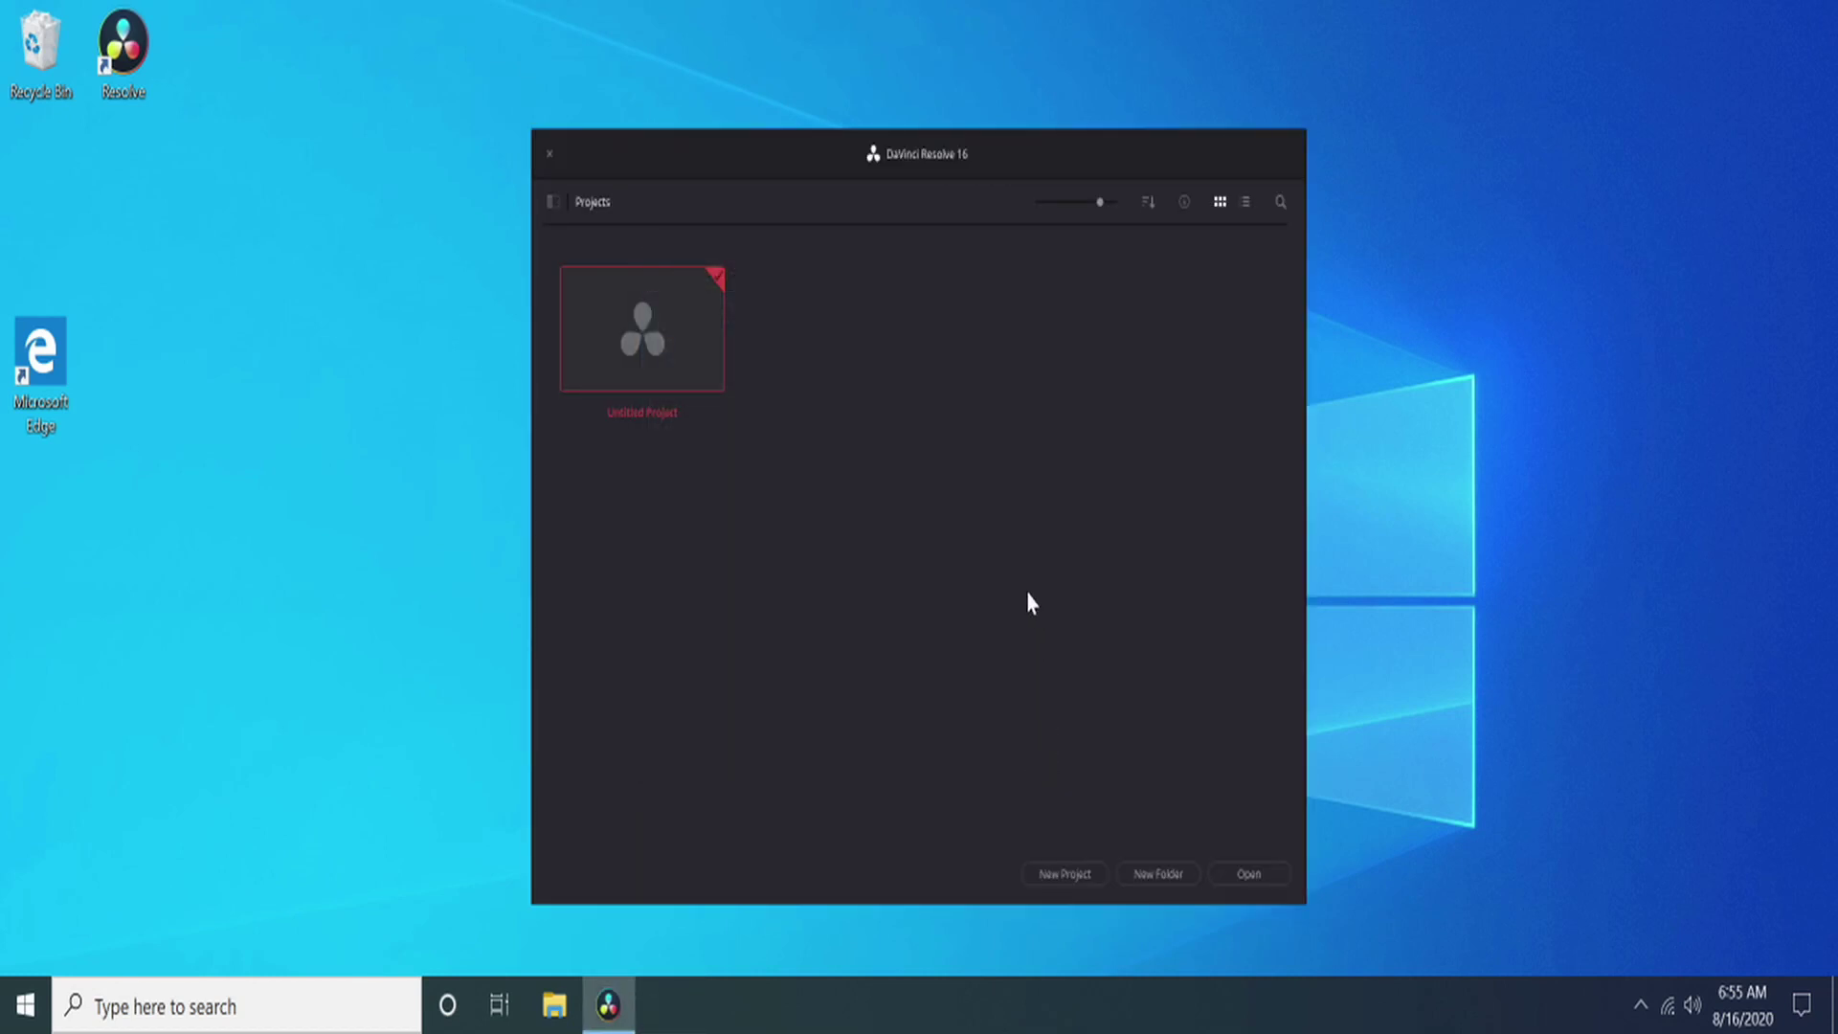
double_click(646, 345)
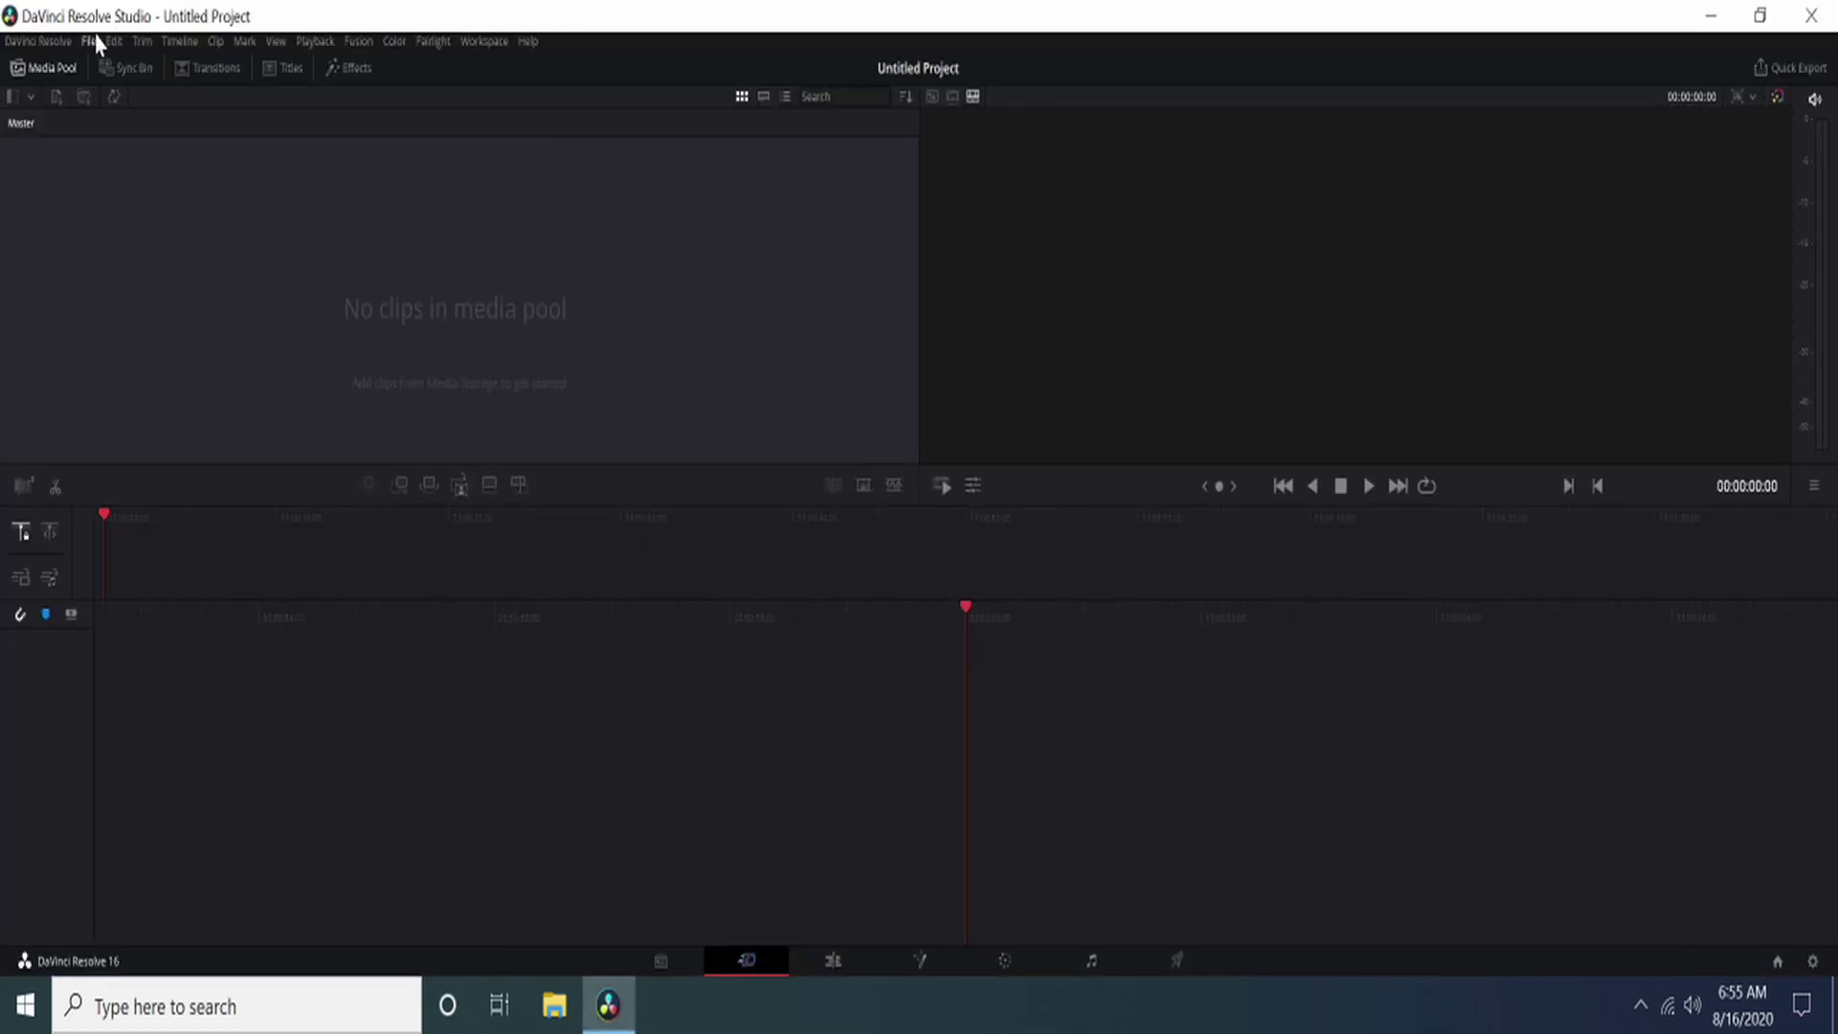
Step: Set the timeline resolution to 4096 x 2160 DCI, keeping video format at HD 1080p 24
key("shift+9")
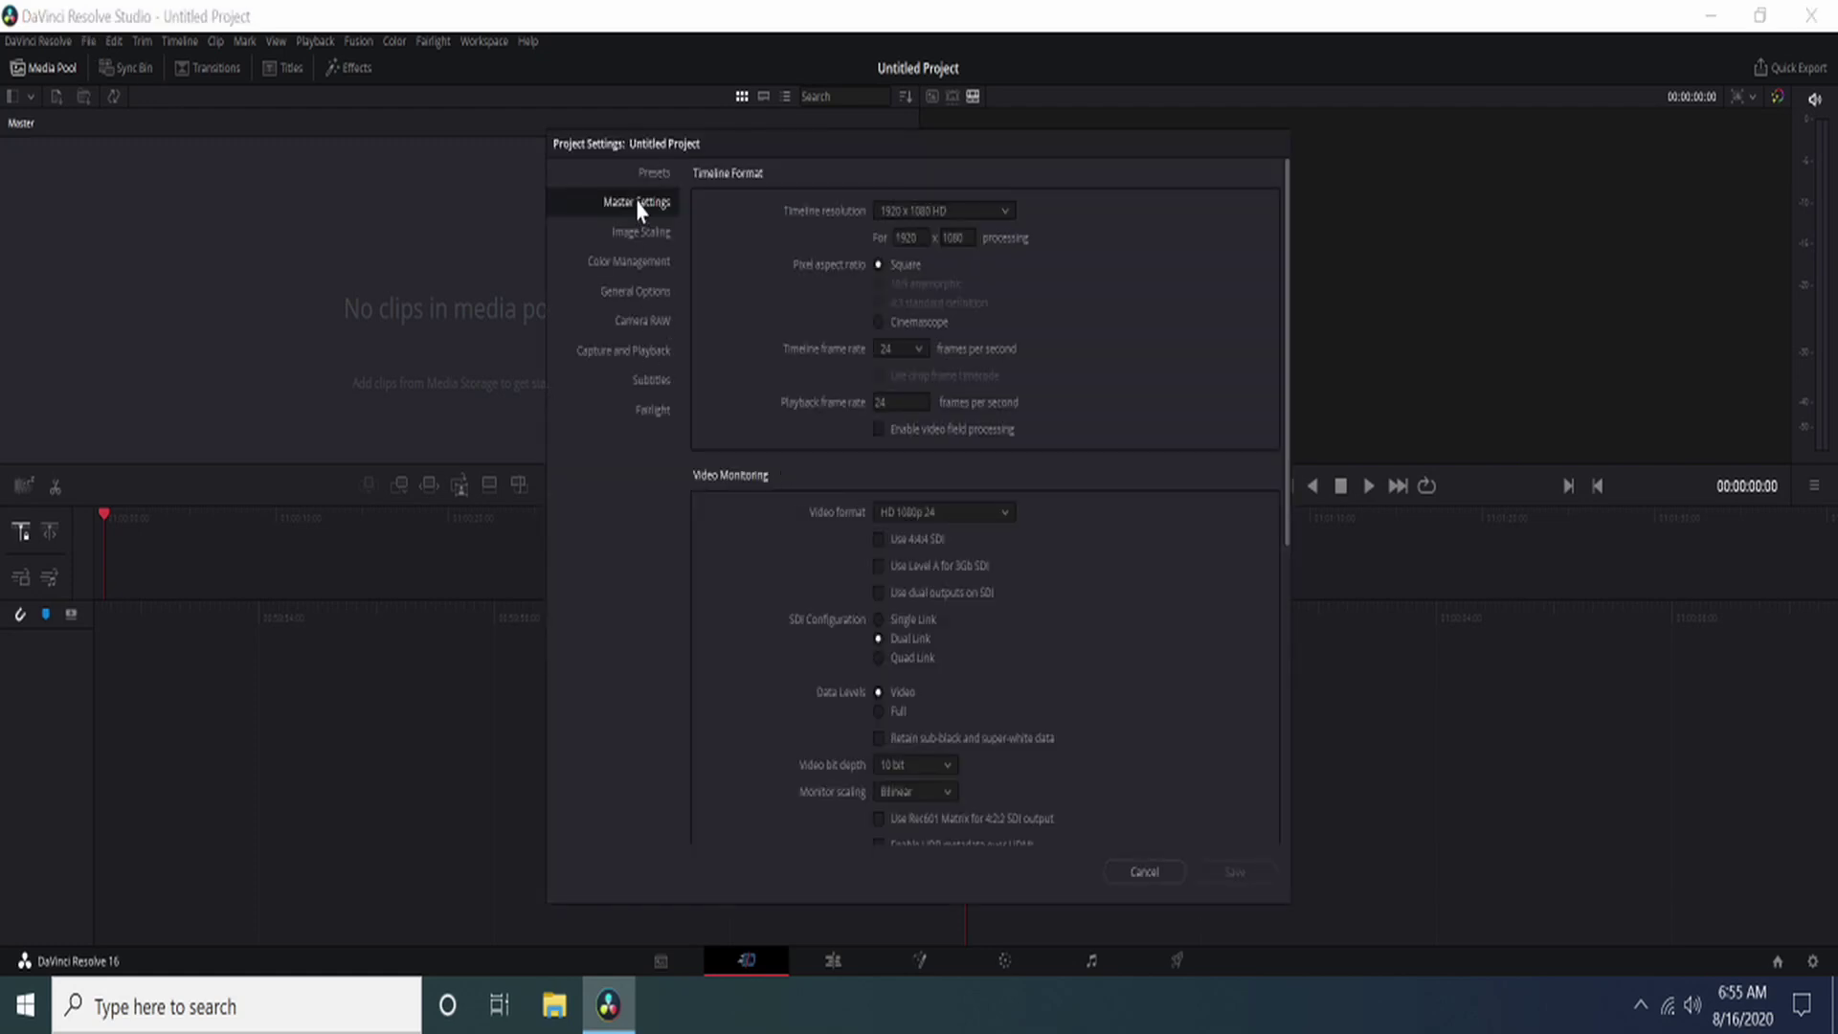
left_click(657, 181)
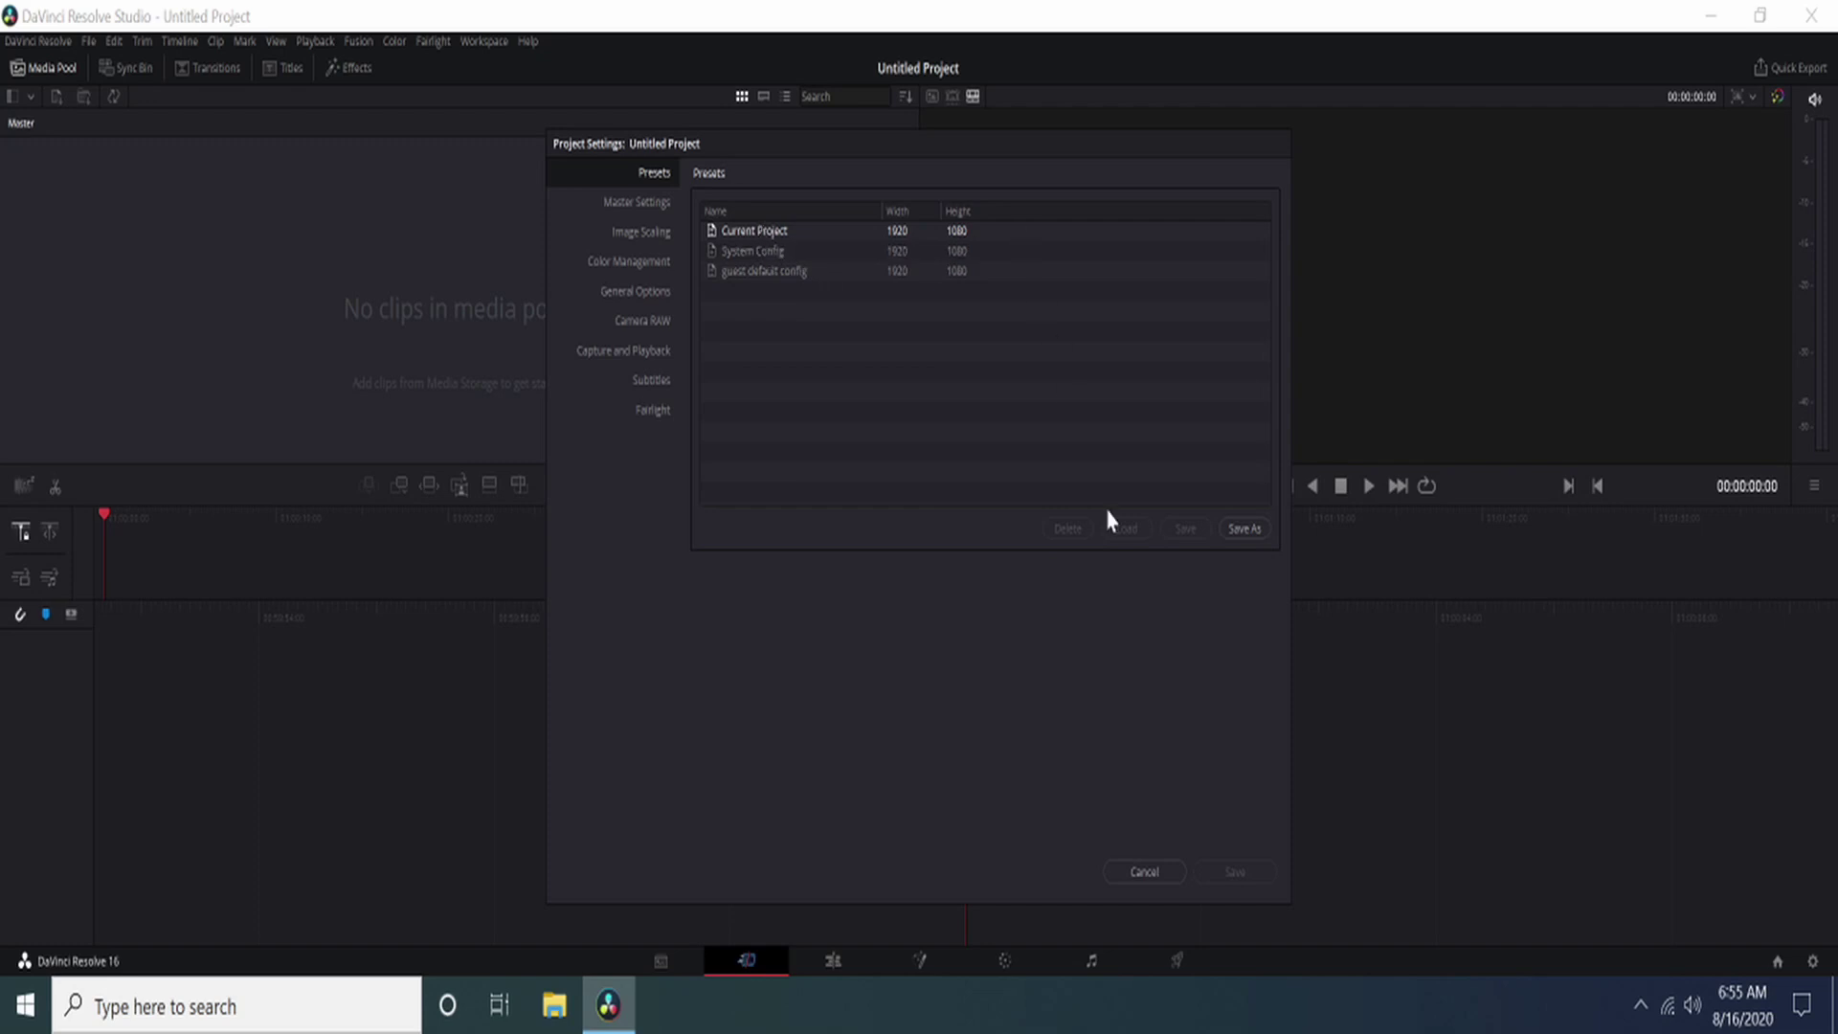
left_click(637, 201)
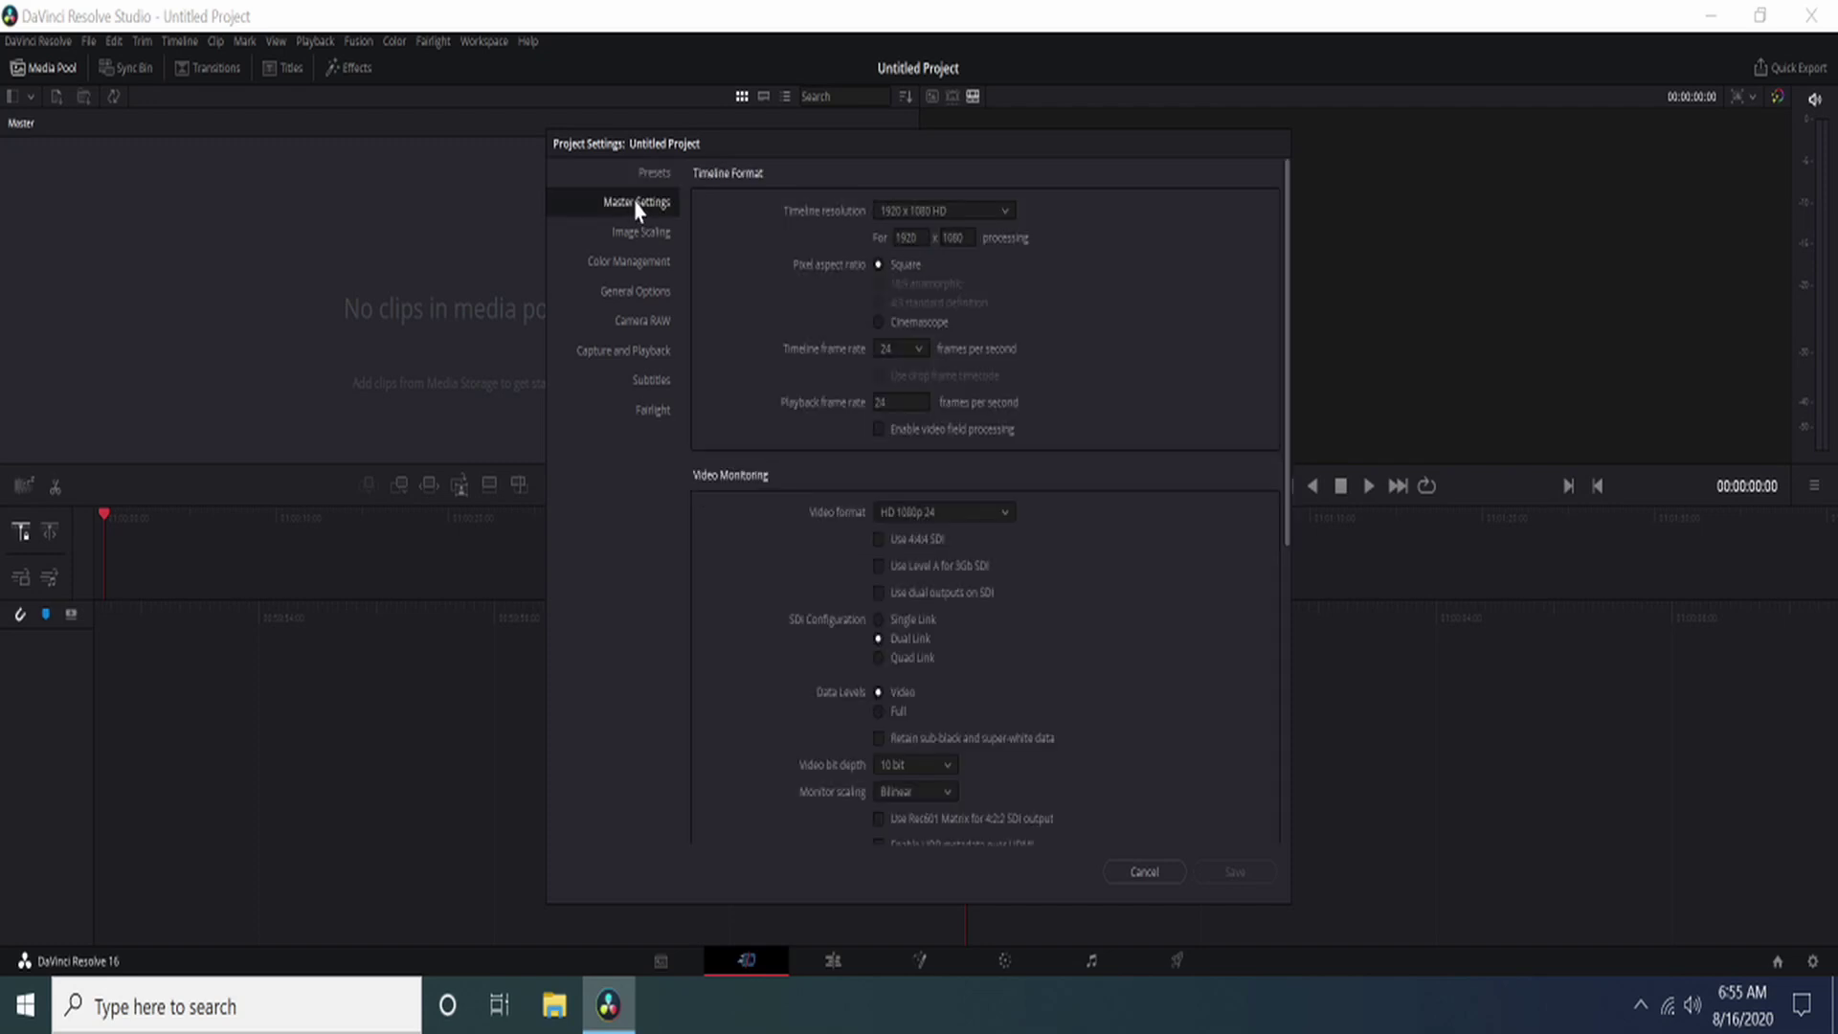
left_click(896, 212)
scroll(920, 291, "down", 5)
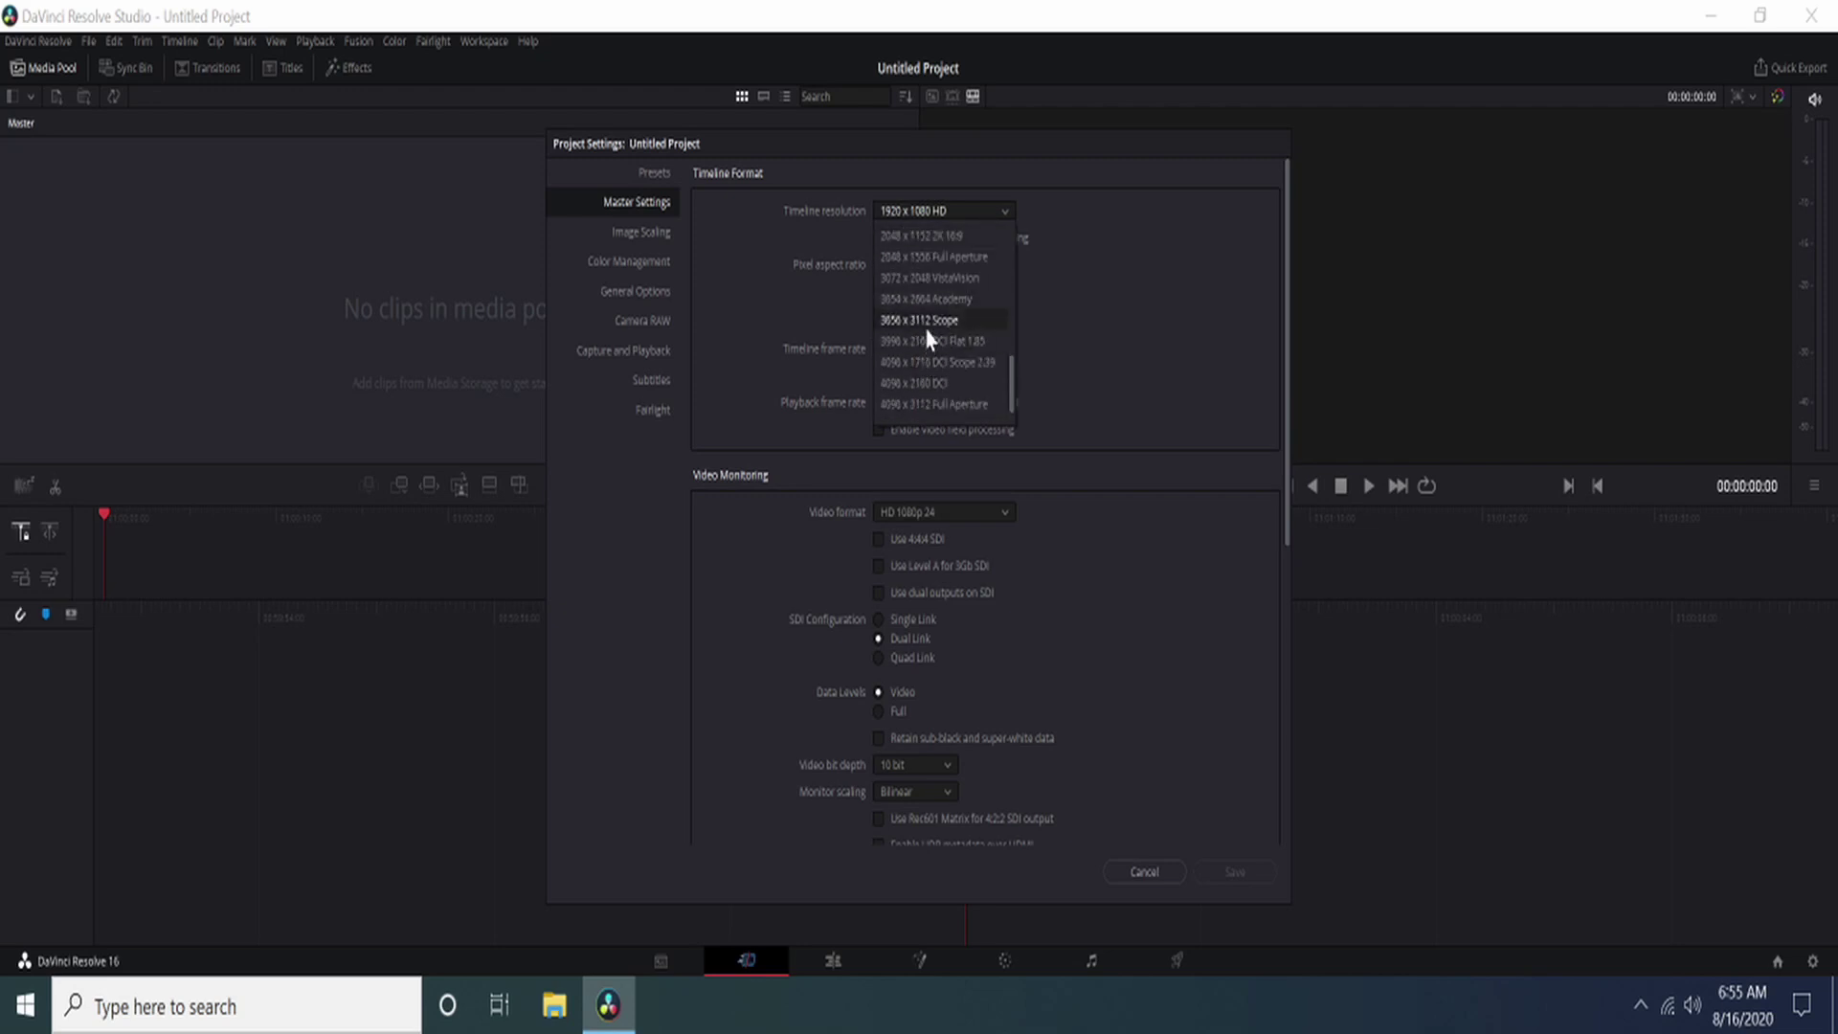
left_click(930, 388)
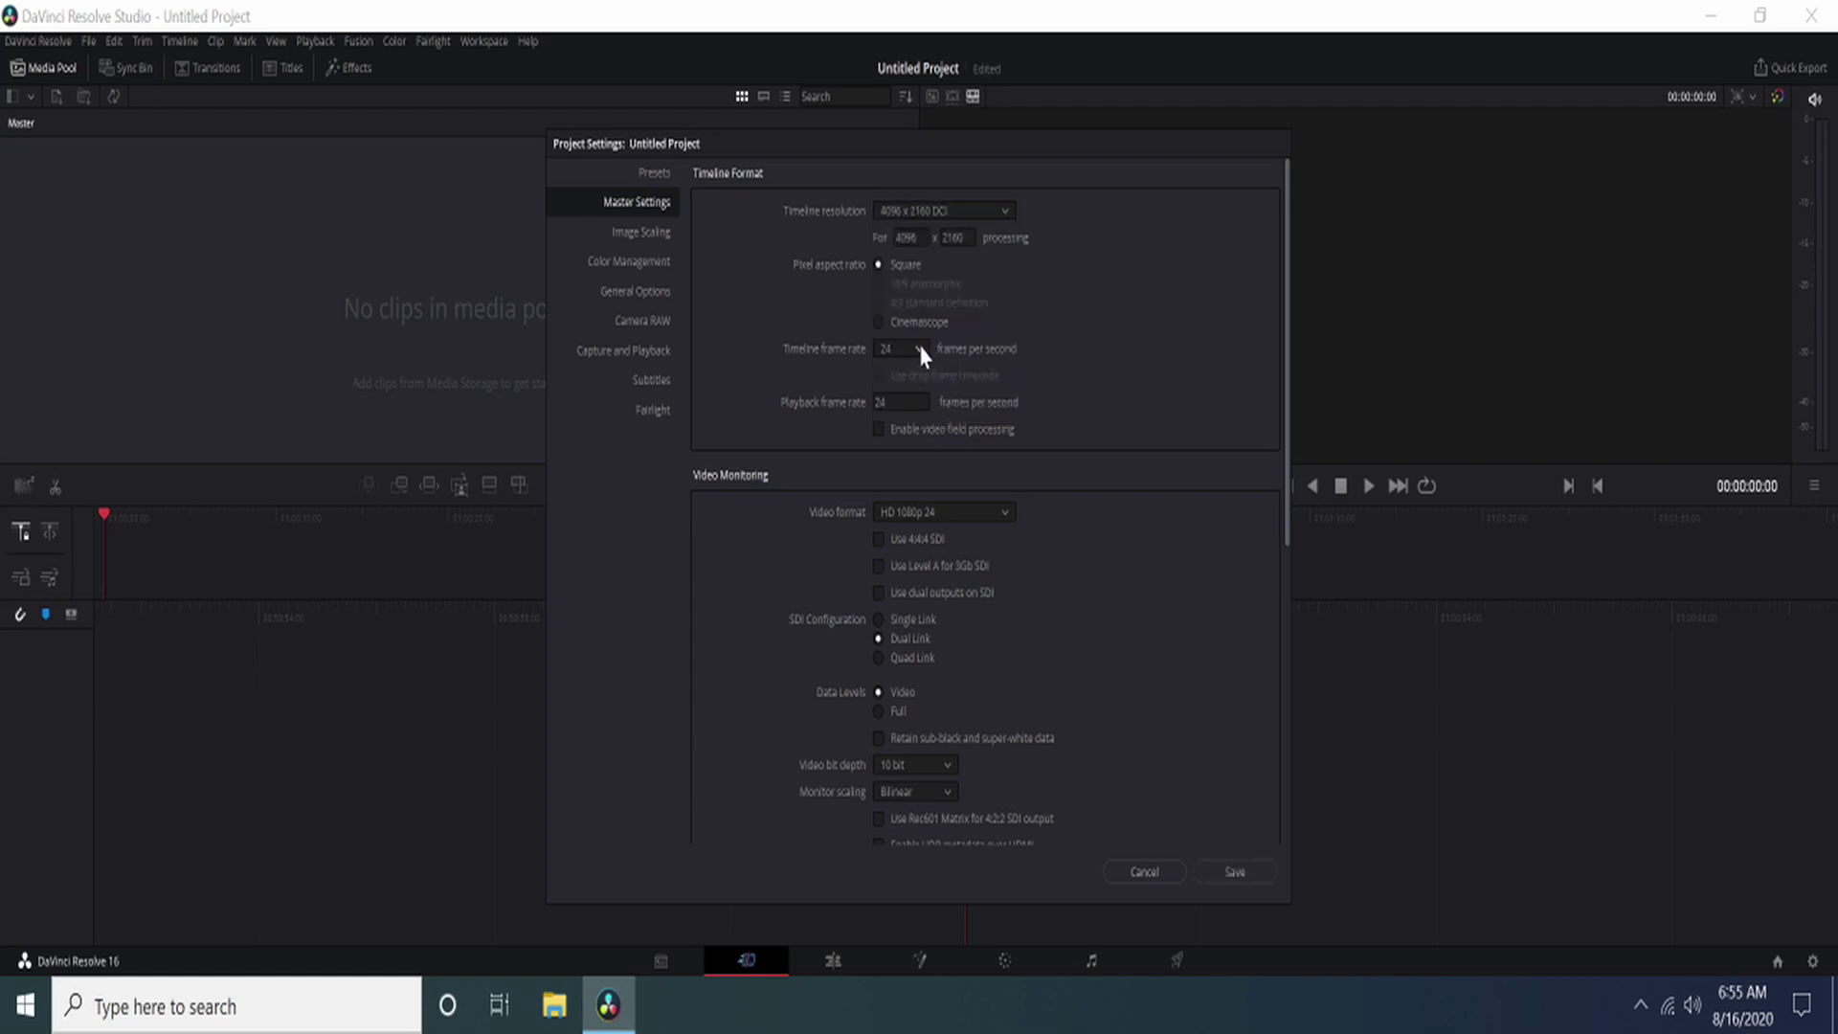
scroll(971, 563, "down", 1)
left_click(978, 454)
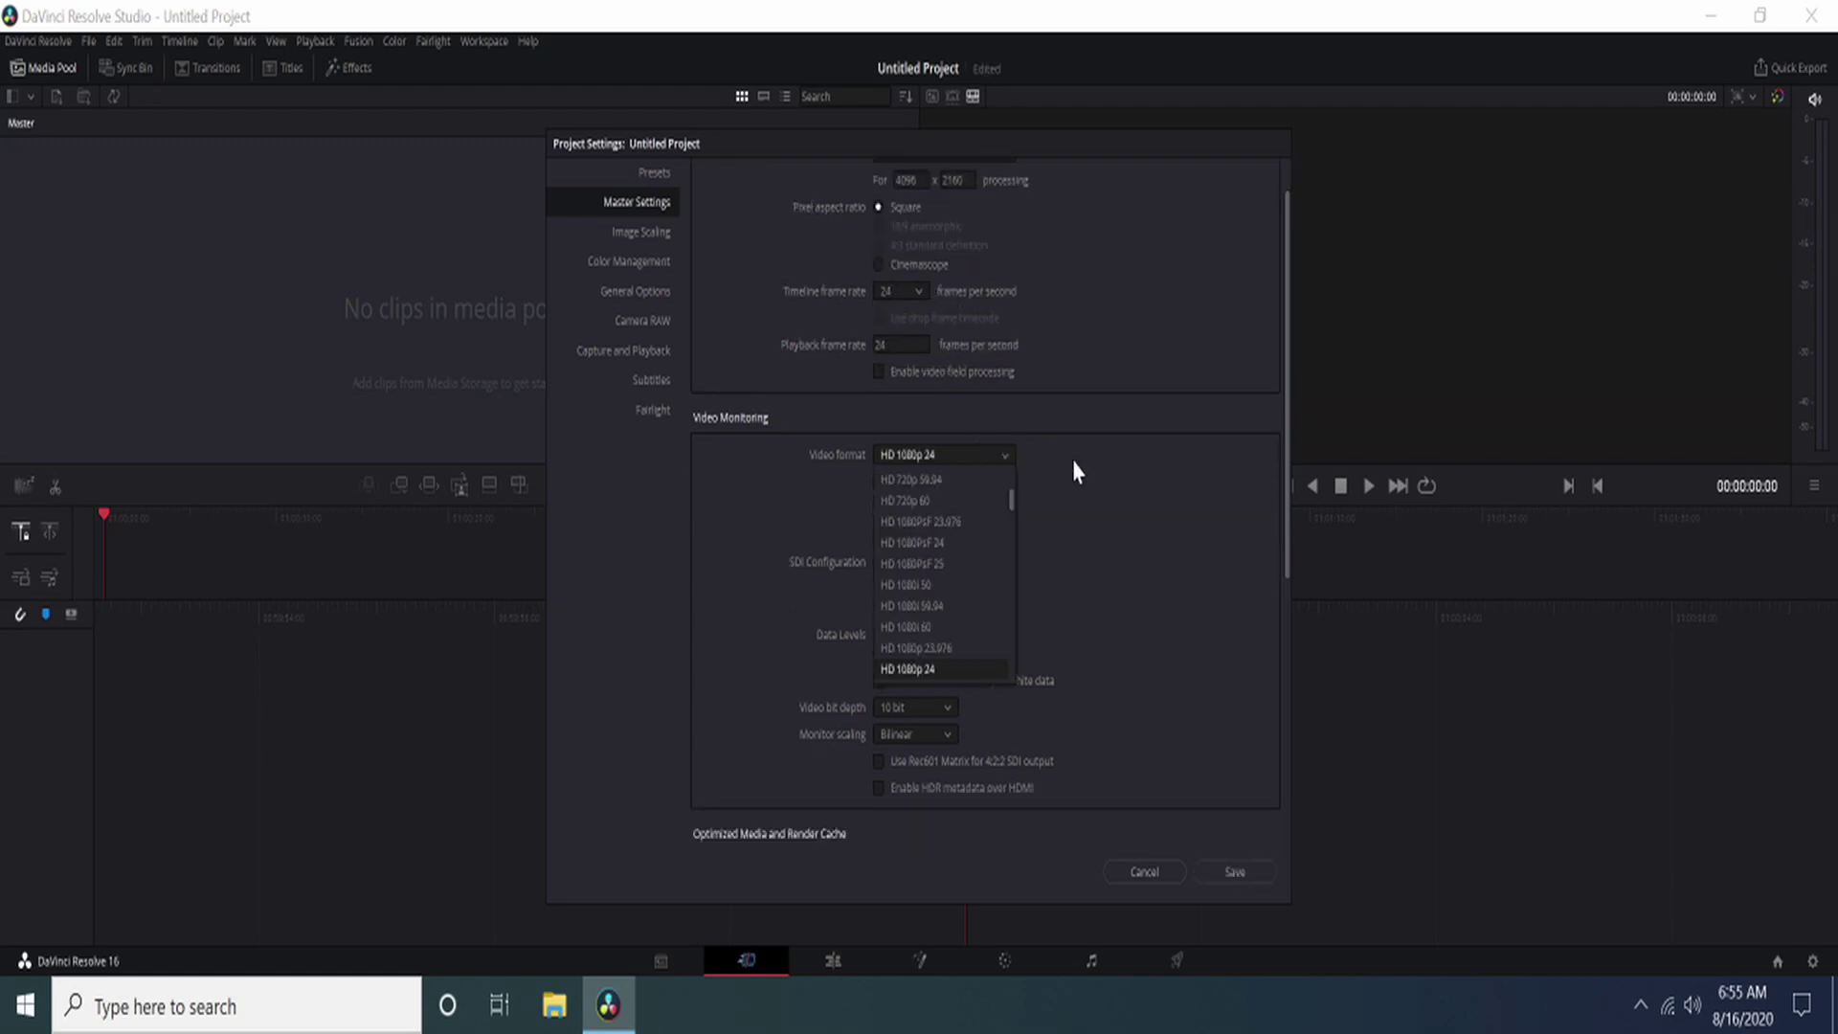
left_click(1074, 471)
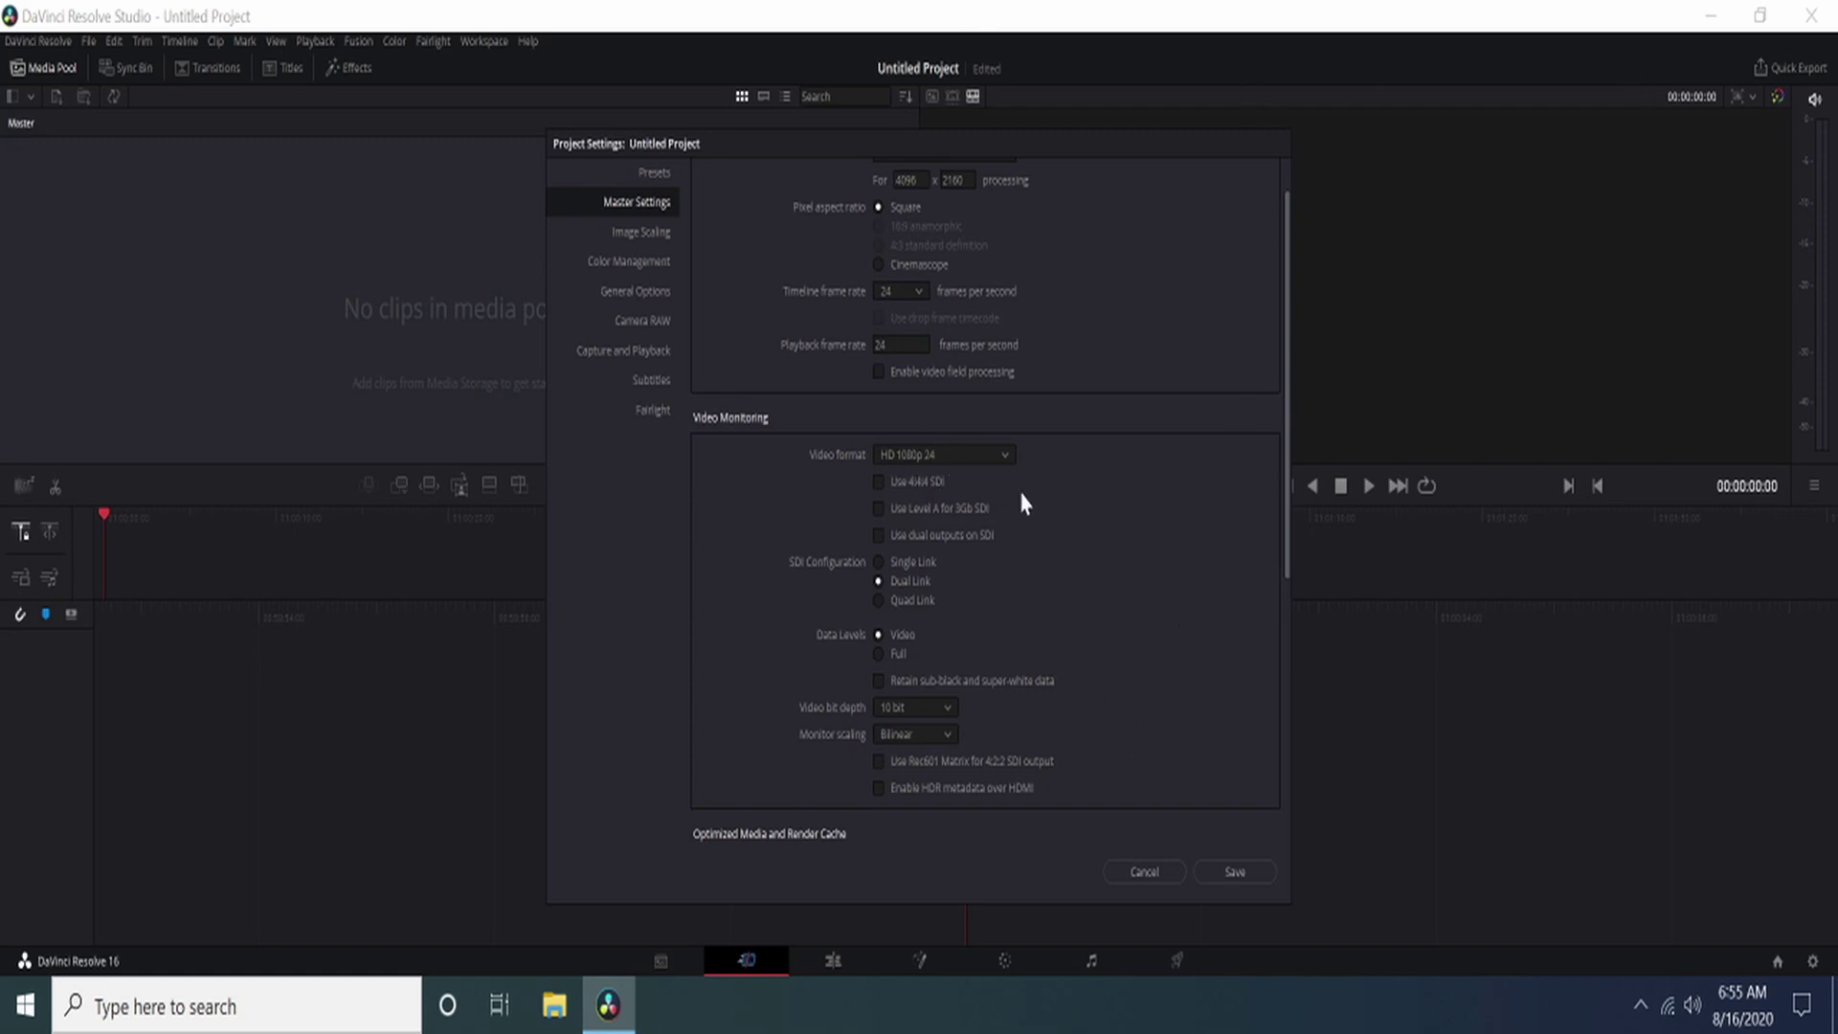
Step: Set the cache files location to the Scratch (E:) drive, E:\CacheClip
scroll(780, 642, "down", 5)
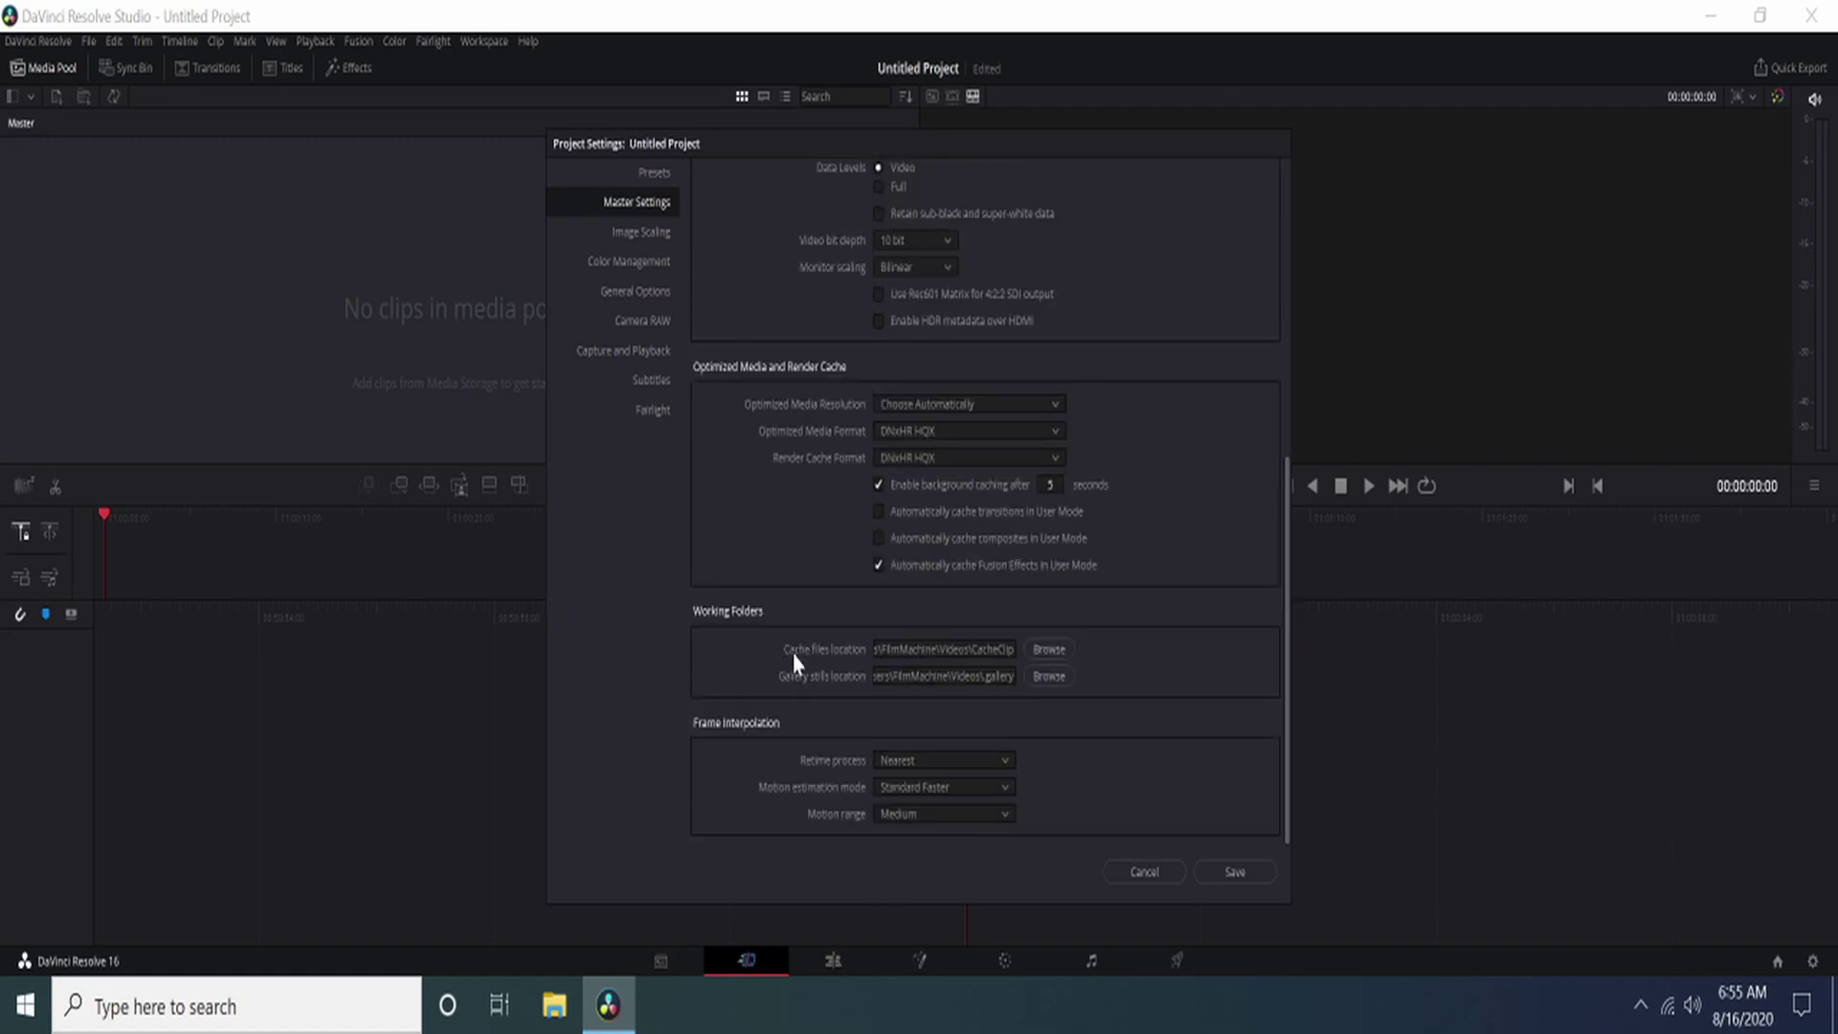
left_click(1049, 651)
left_click(785, 379)
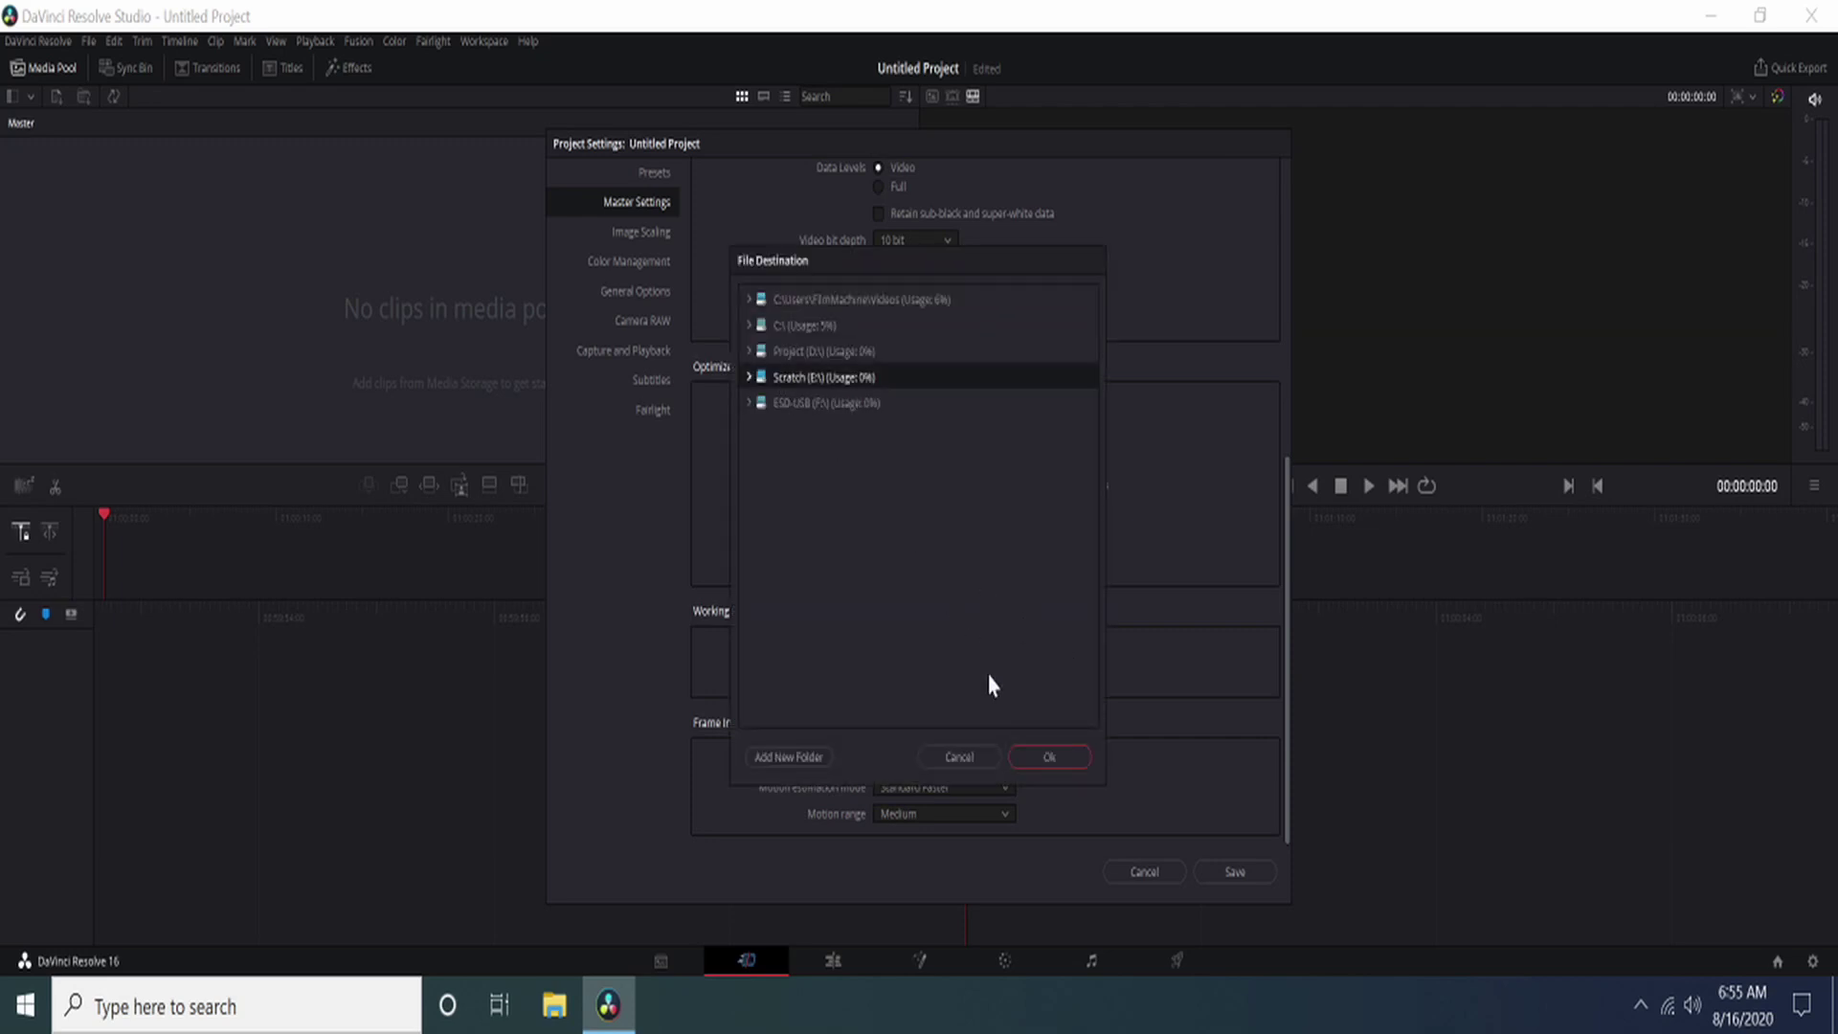
left_click(1048, 758)
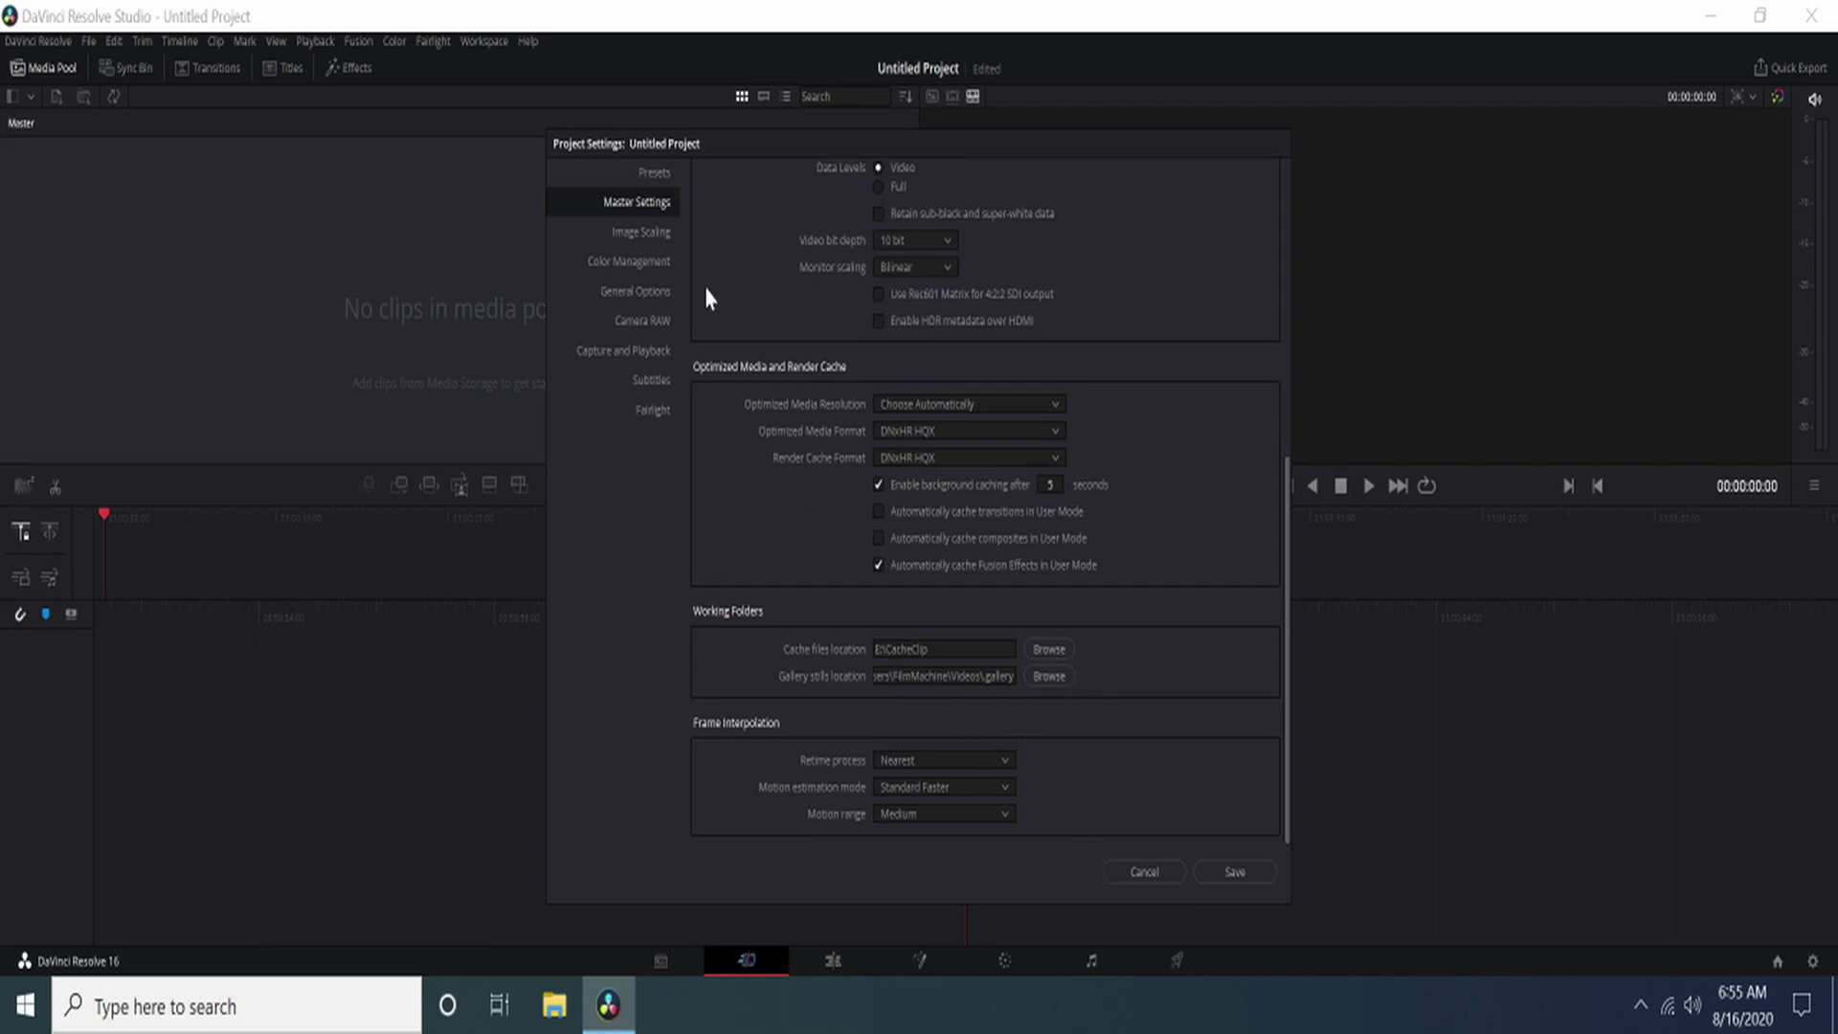
Step: Set Camera RAW to Full Res - Resolve decode quality using Camera Metadata
left_click(655, 236)
left_click(655, 267)
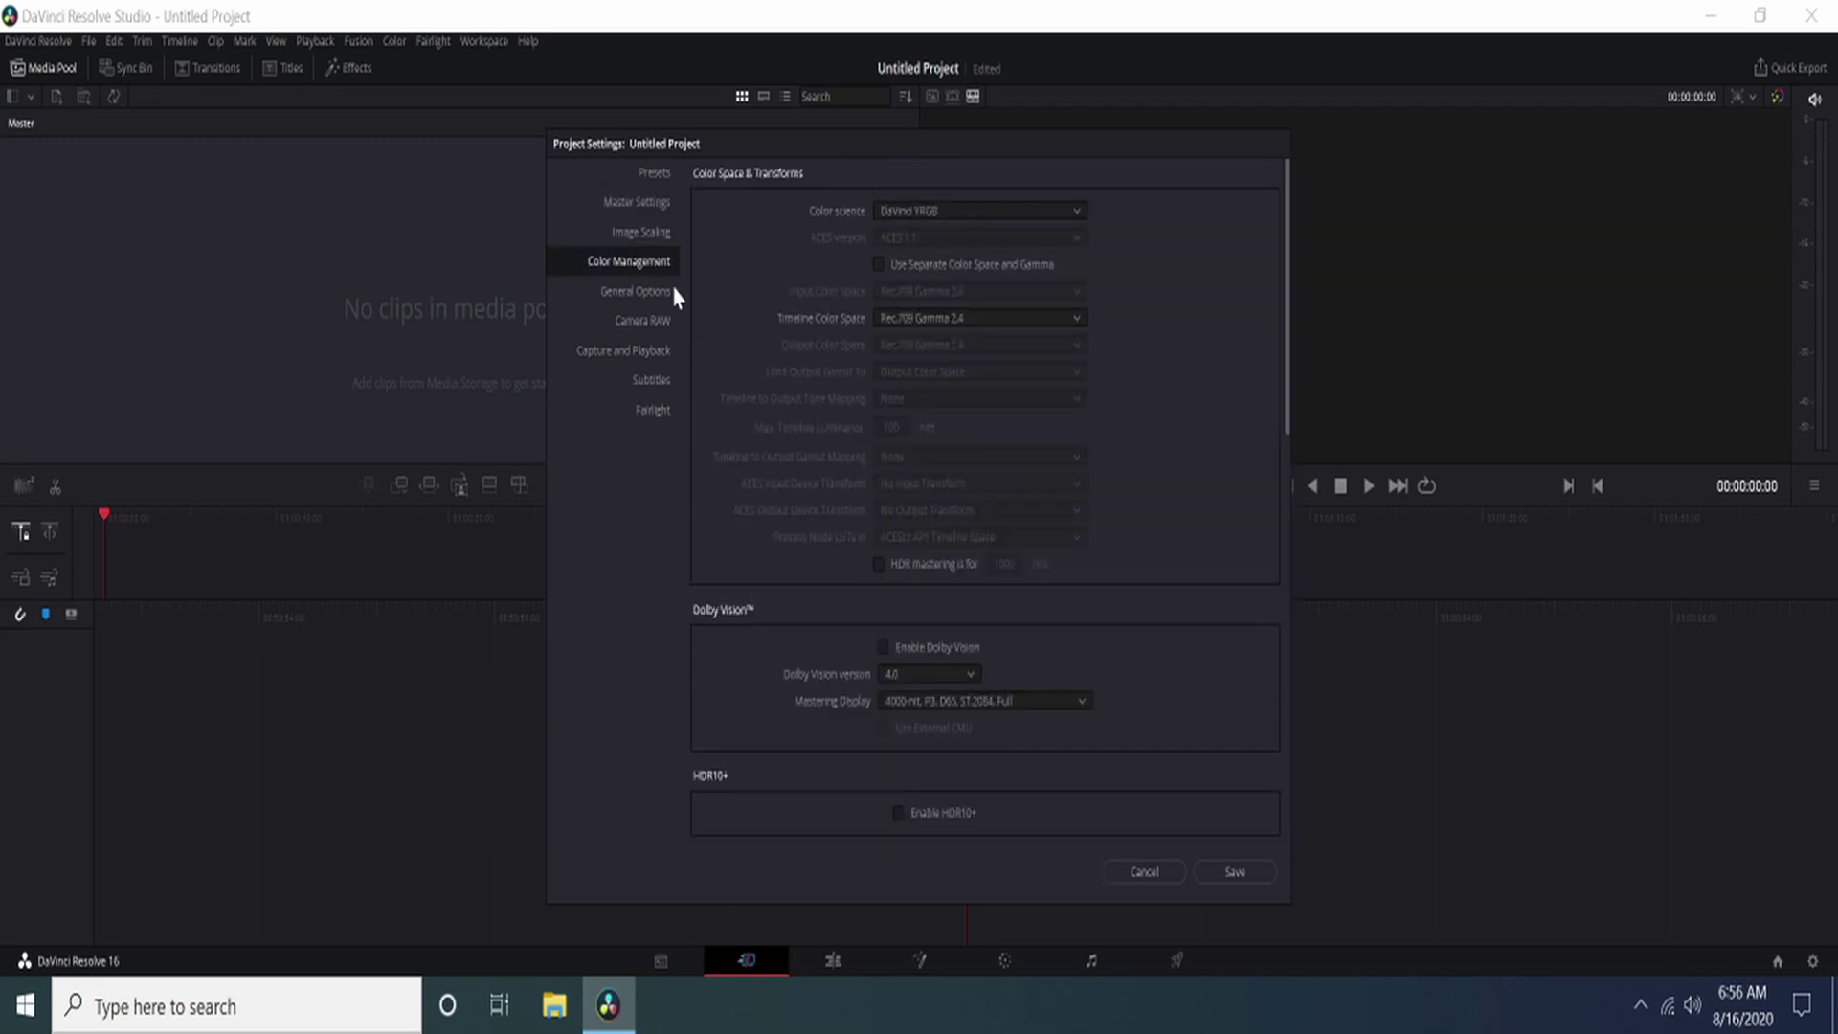
left_click(651, 295)
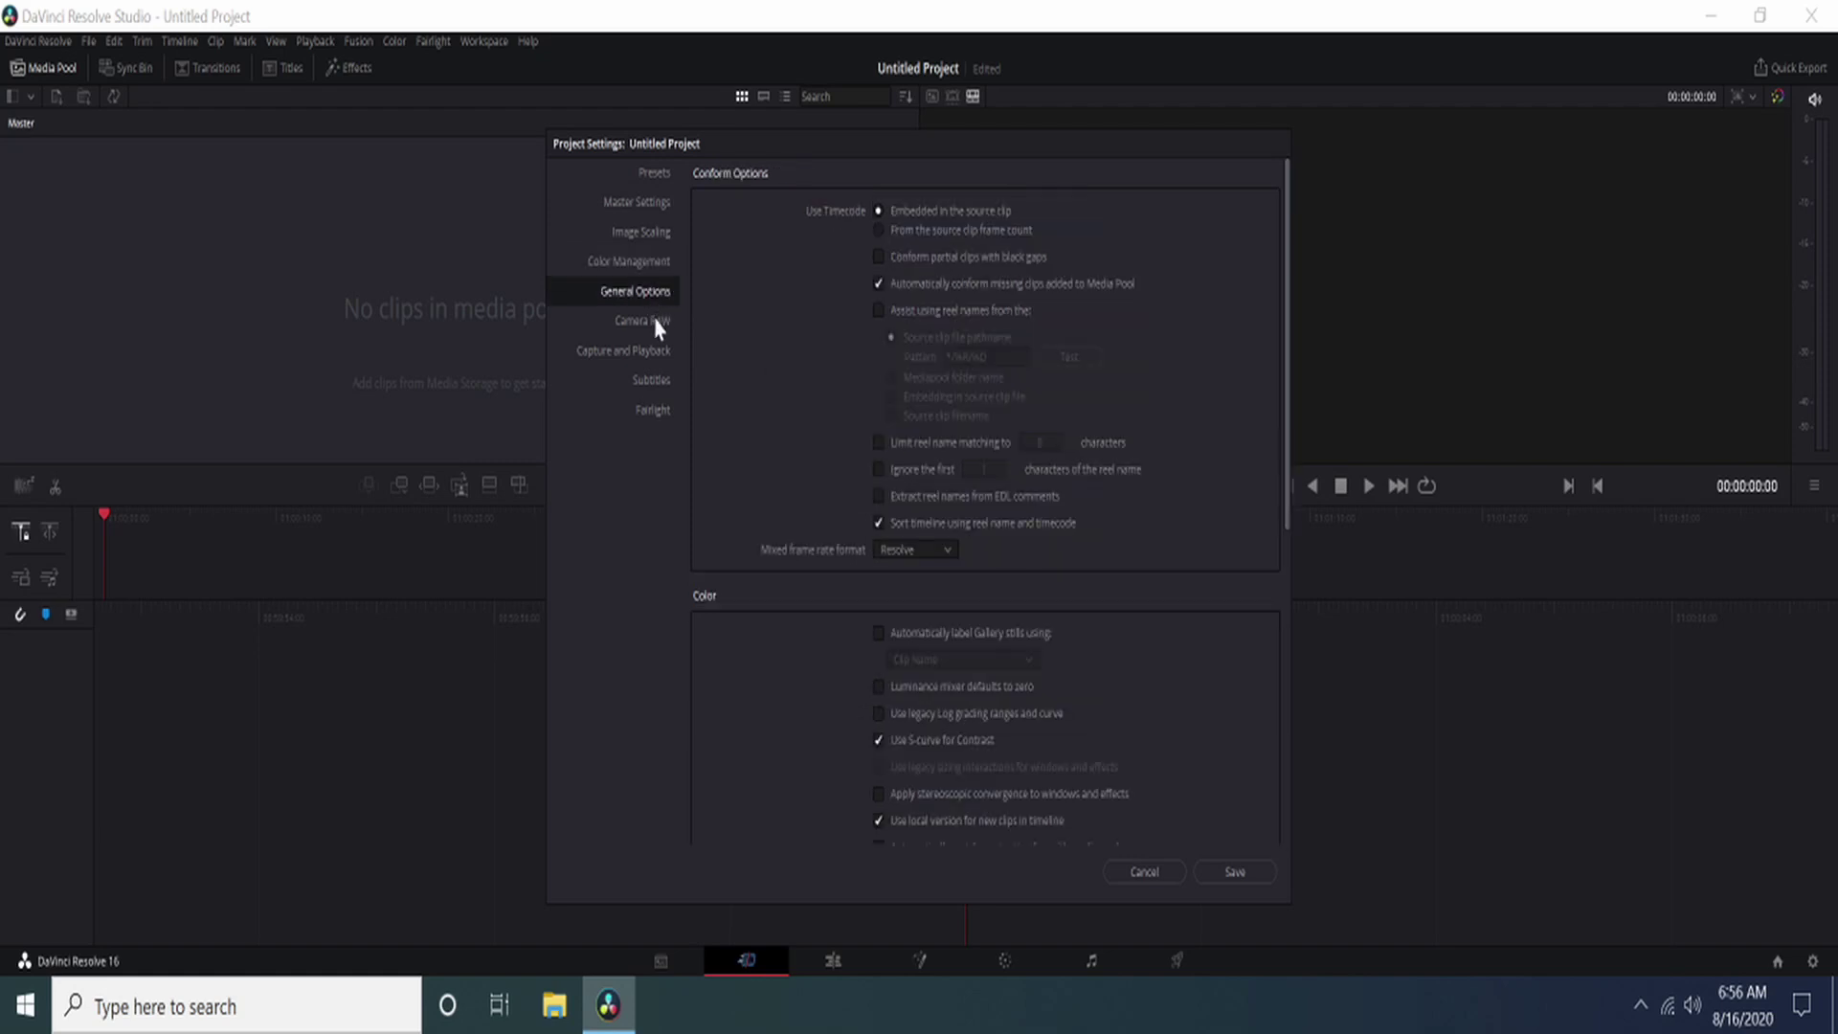
left_click(658, 325)
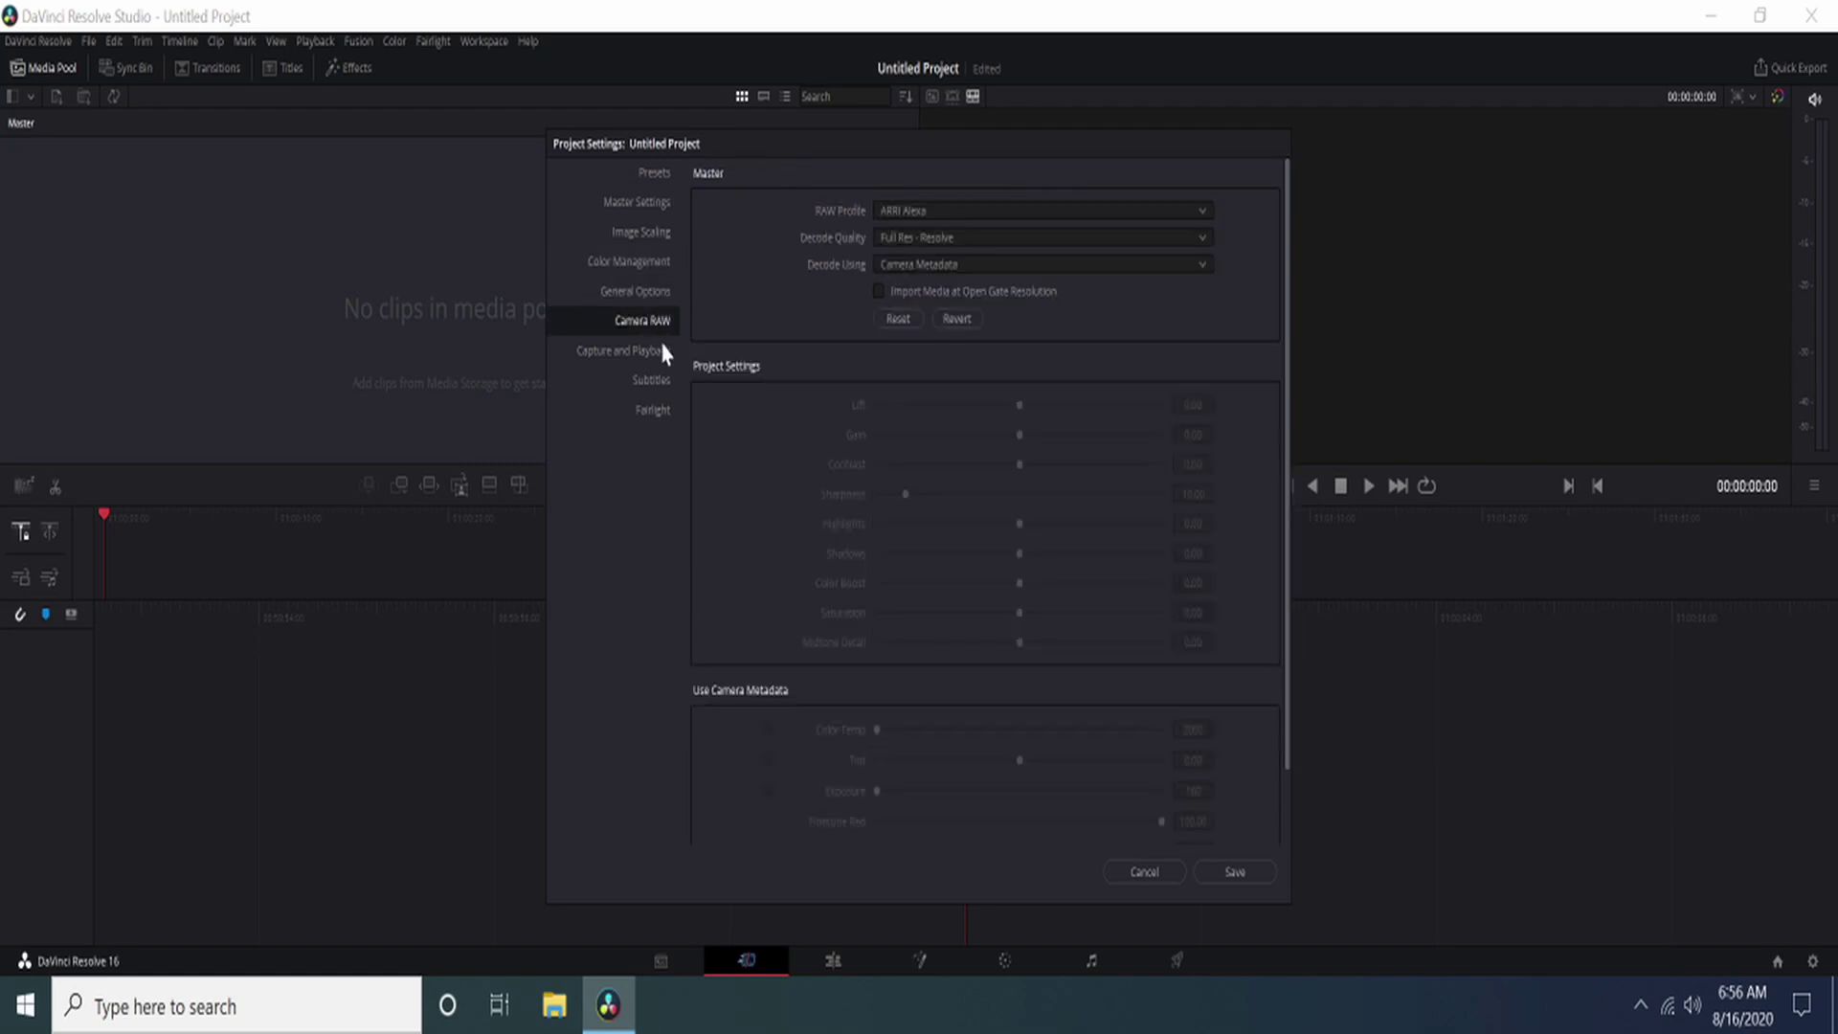
left_click(940, 241)
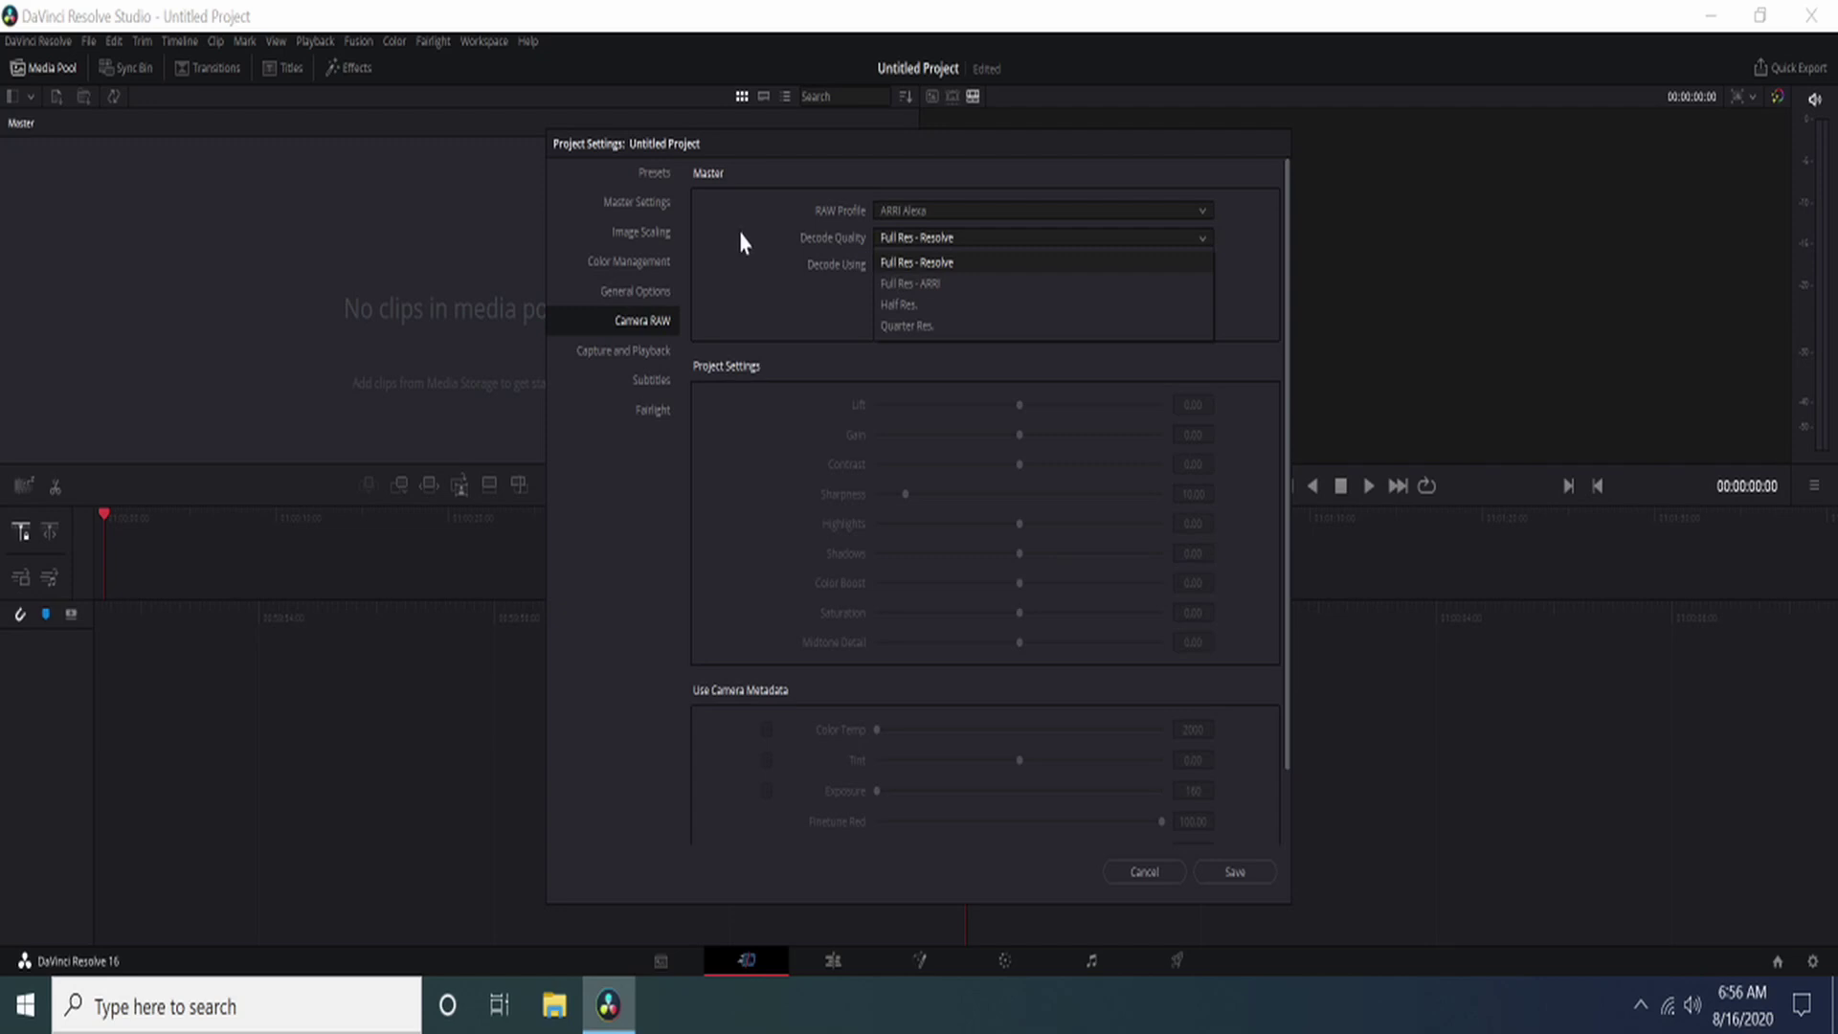
left_click(743, 243)
left_click(927, 272)
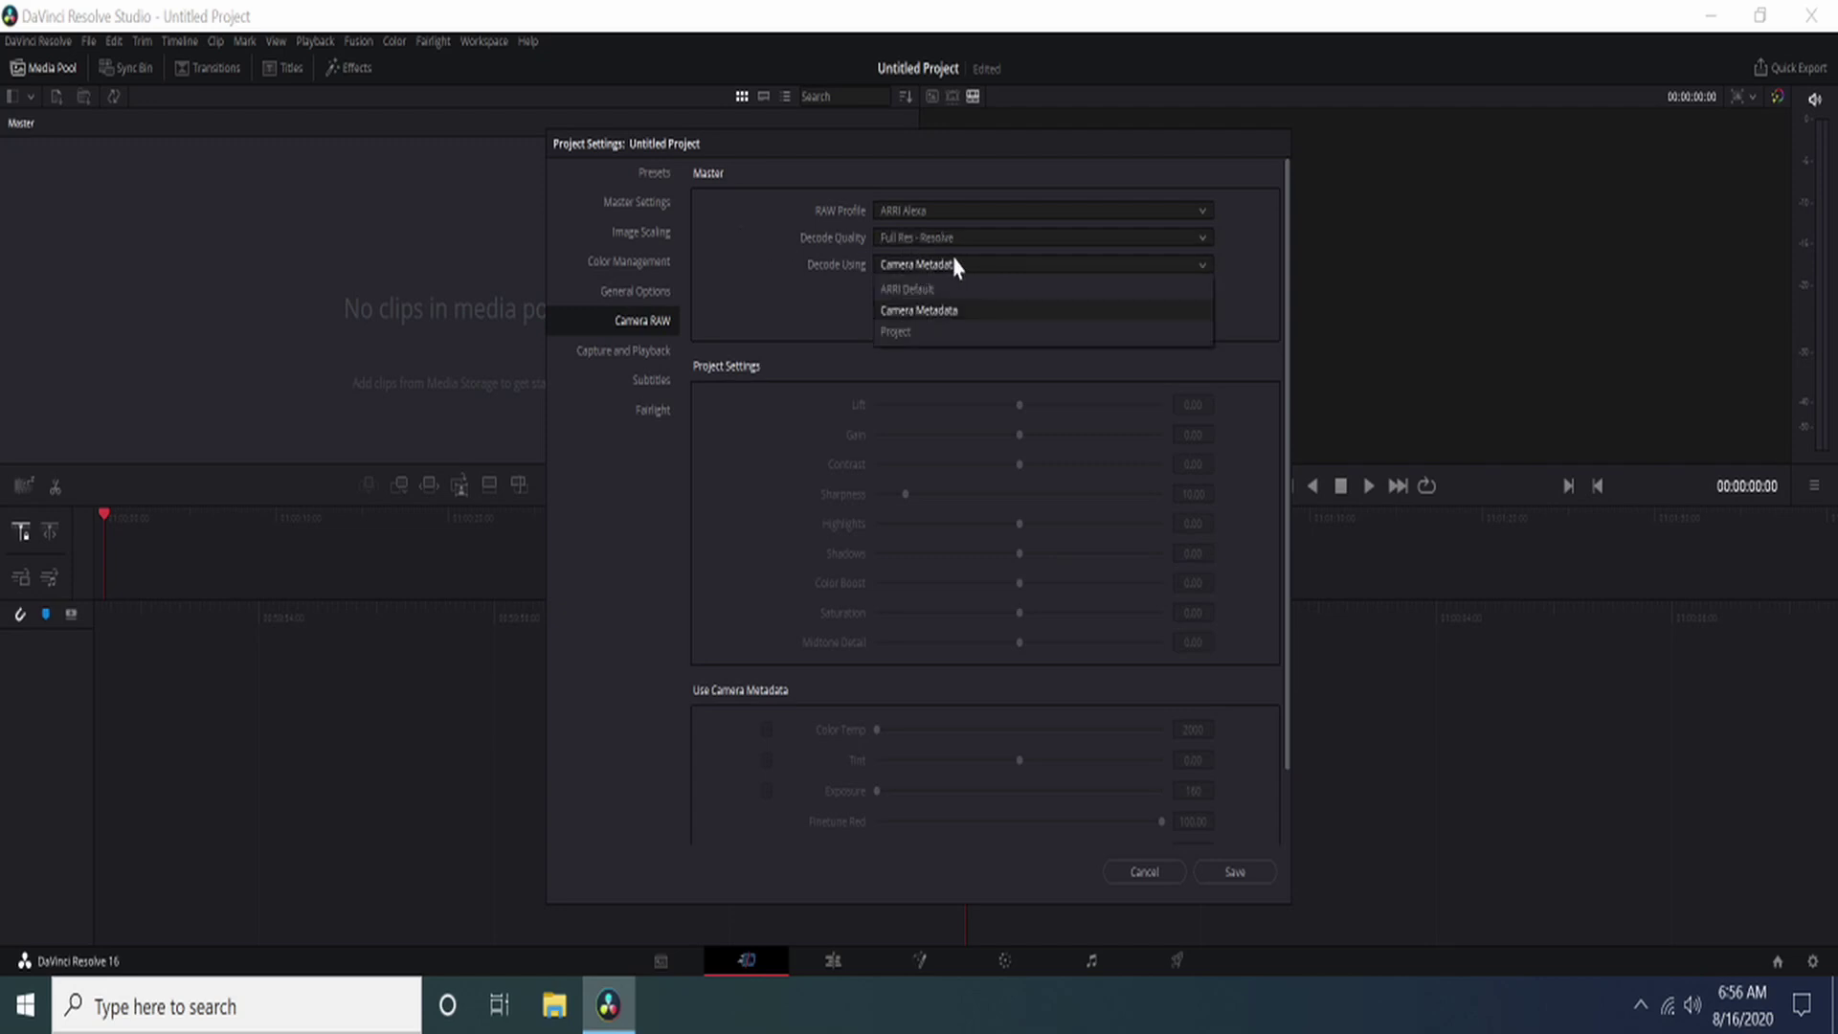
left_click(953, 312)
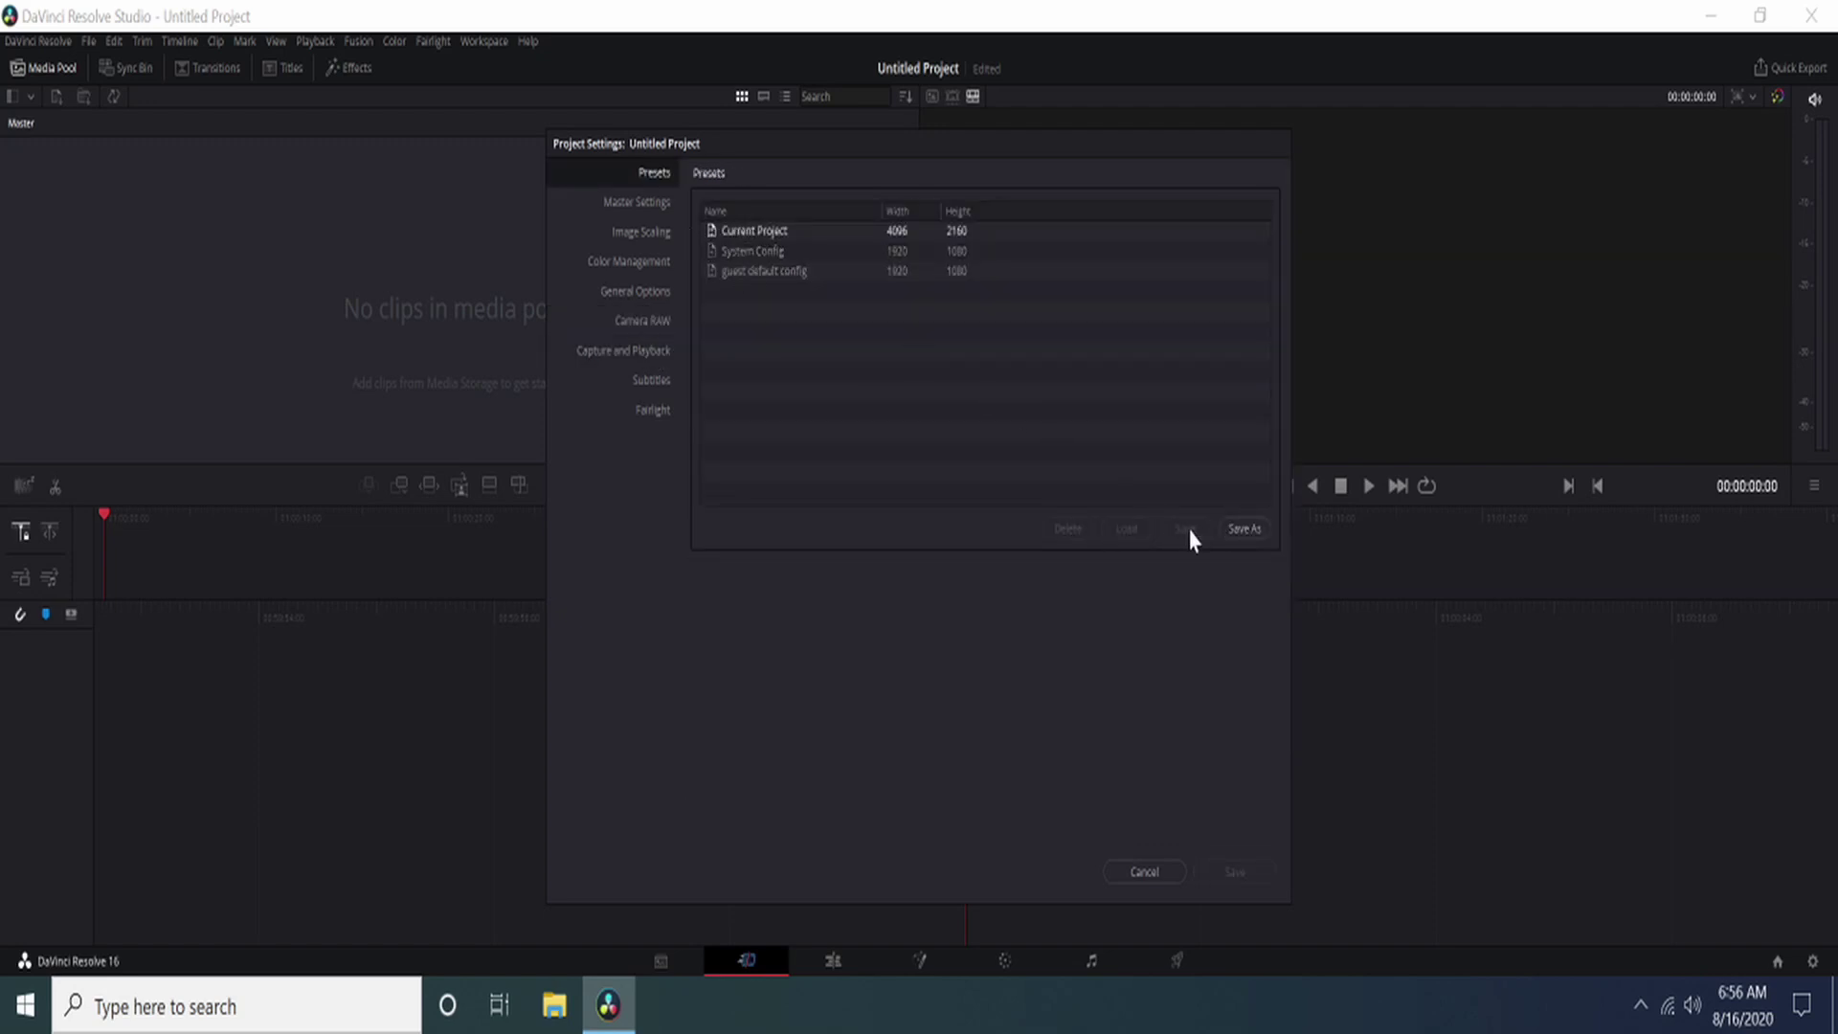
Step: Save the current settings as a new preset named Default
left_click(1244, 528)
type("S")
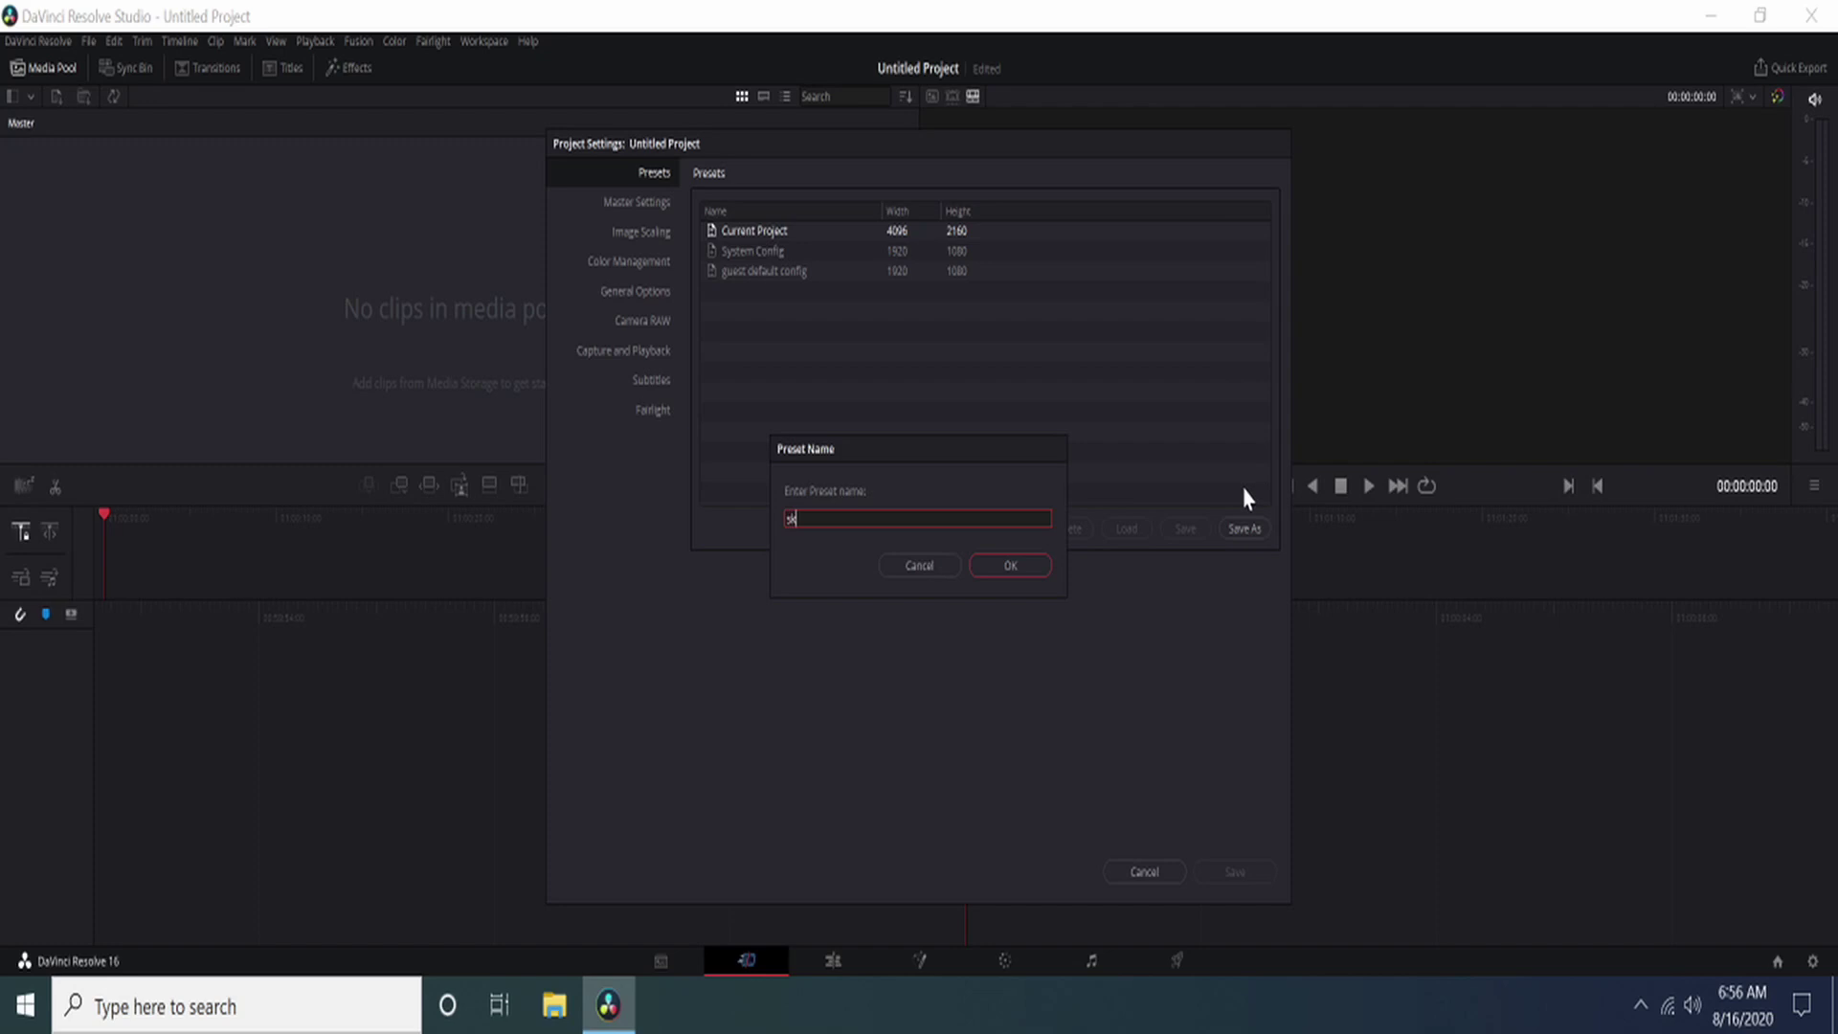
type("efault")
key("Return")
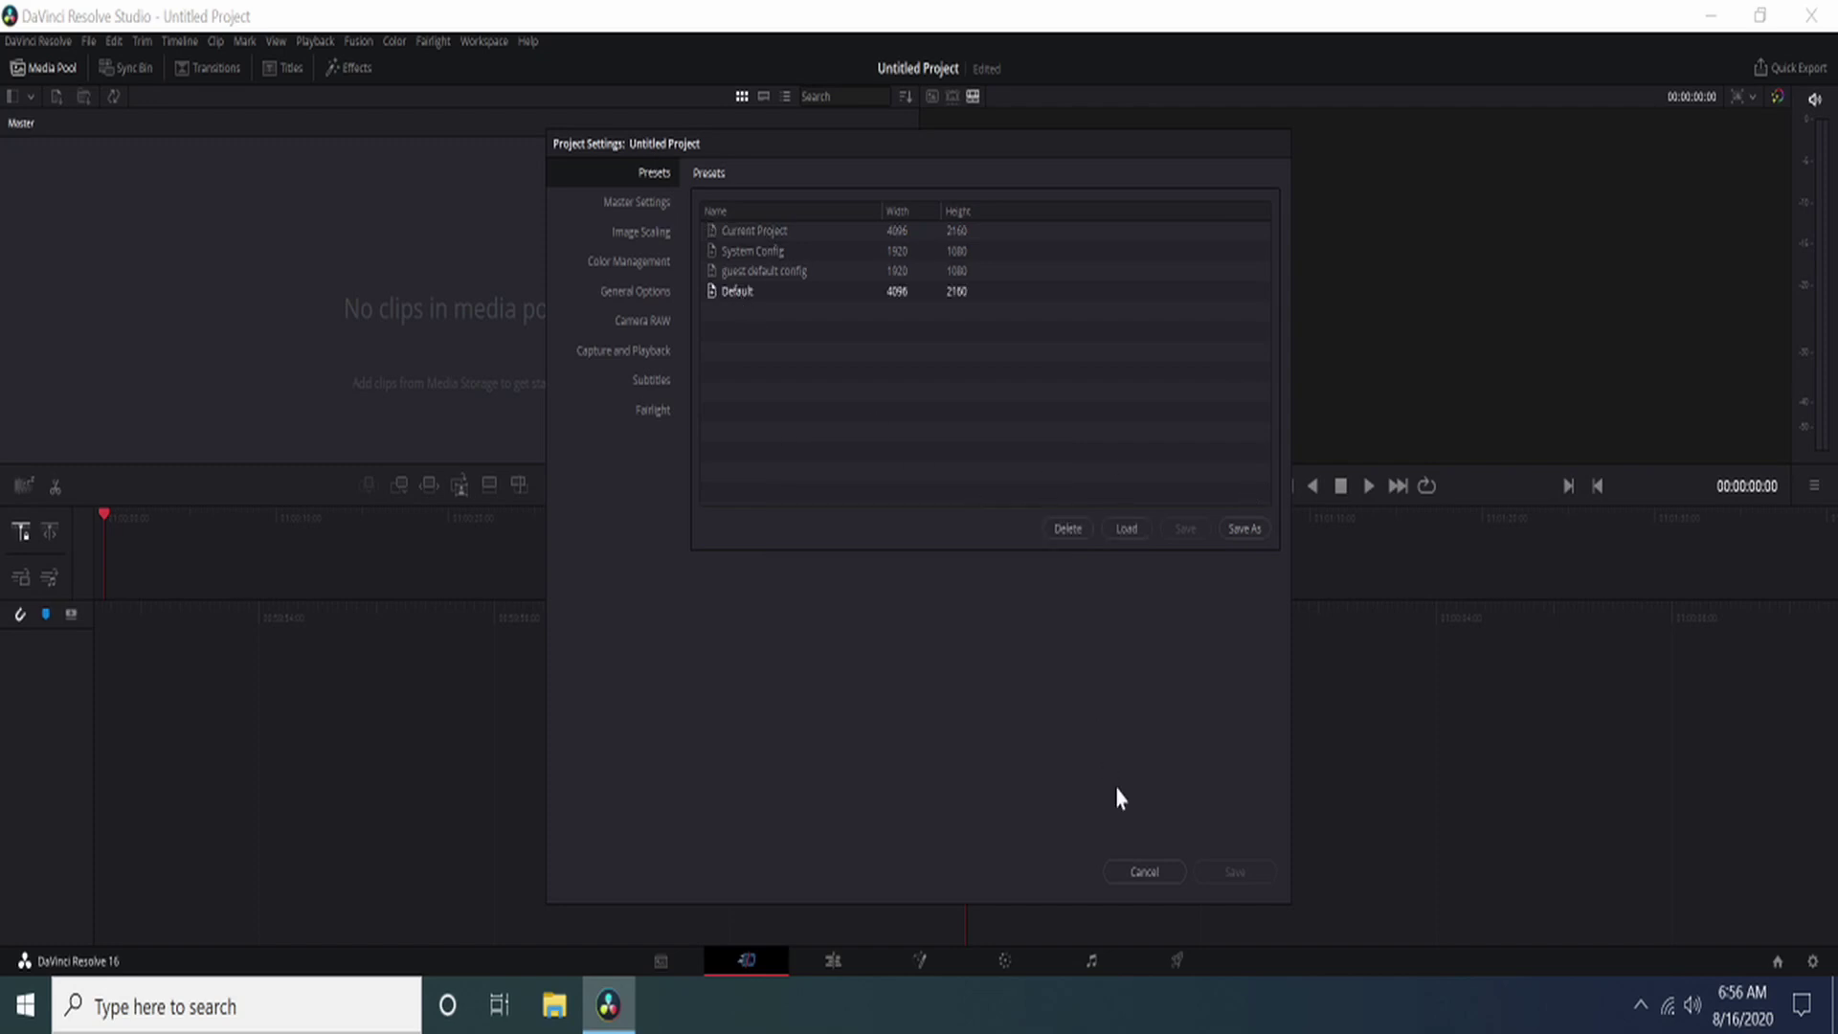
left_click(761, 231)
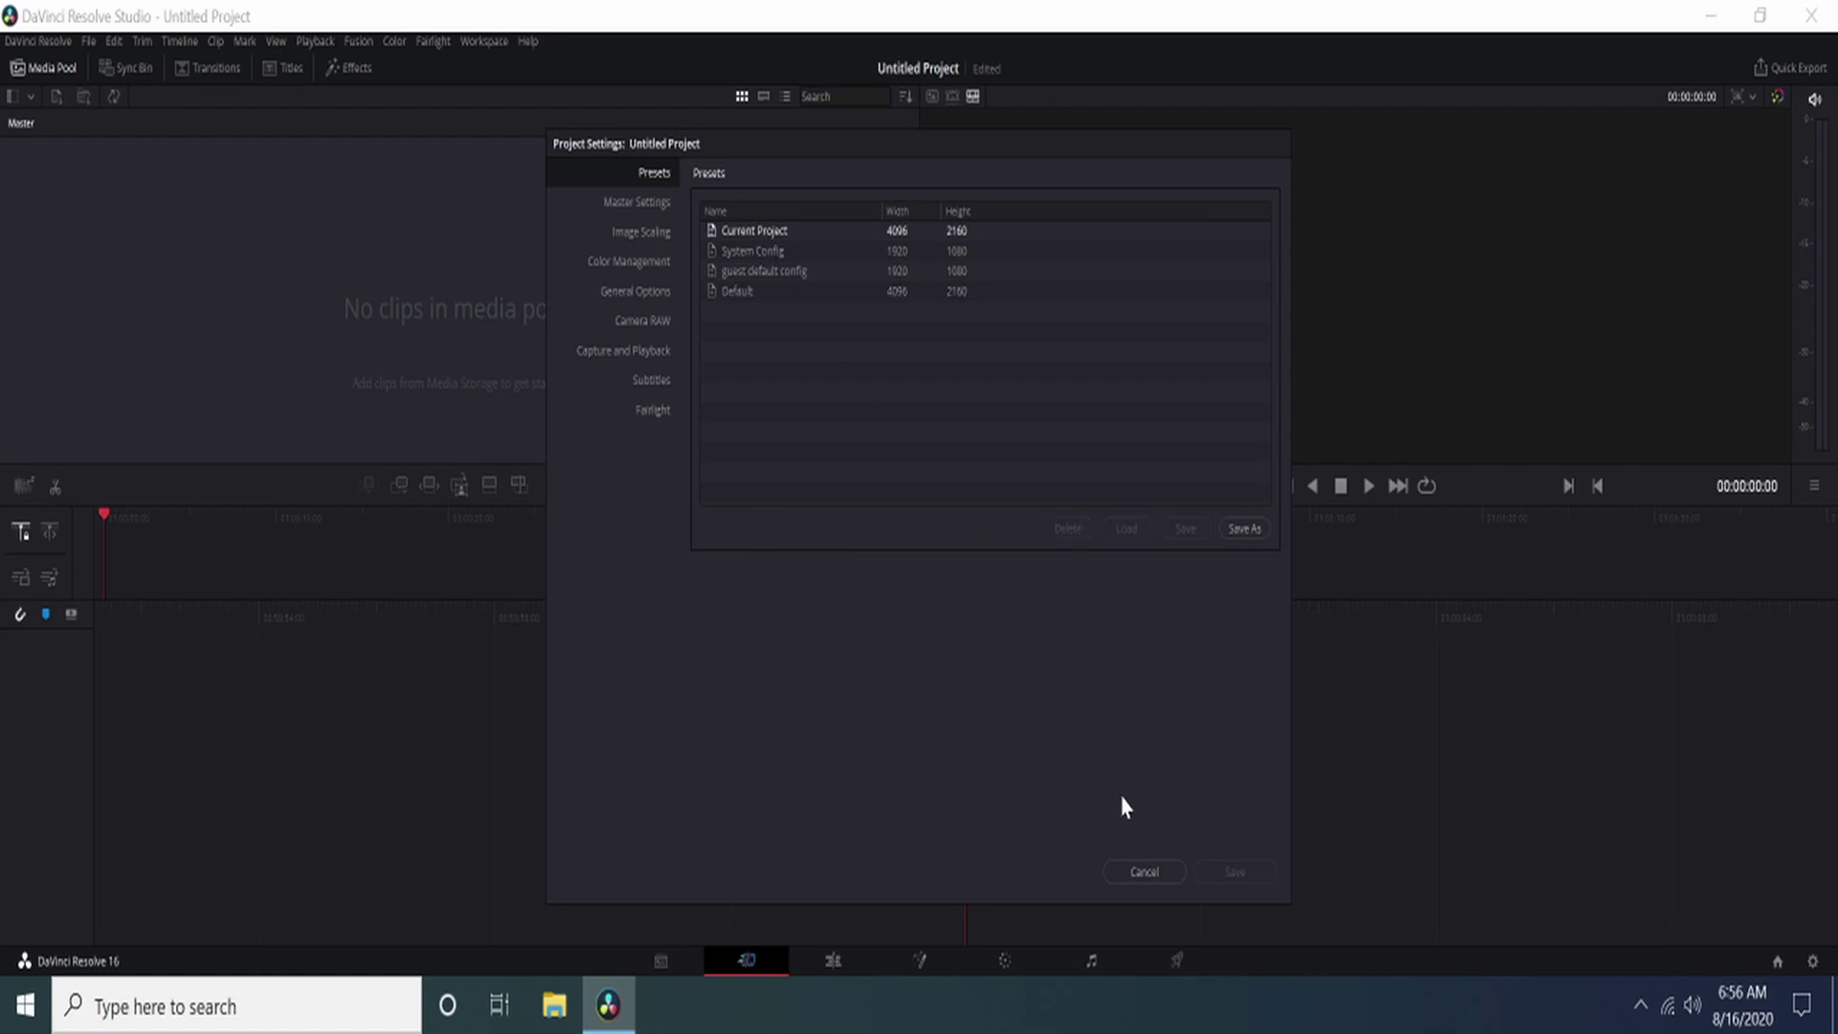
Step: Close Project Settings and go to the Memory and GPU preferences
left_click(1145, 872)
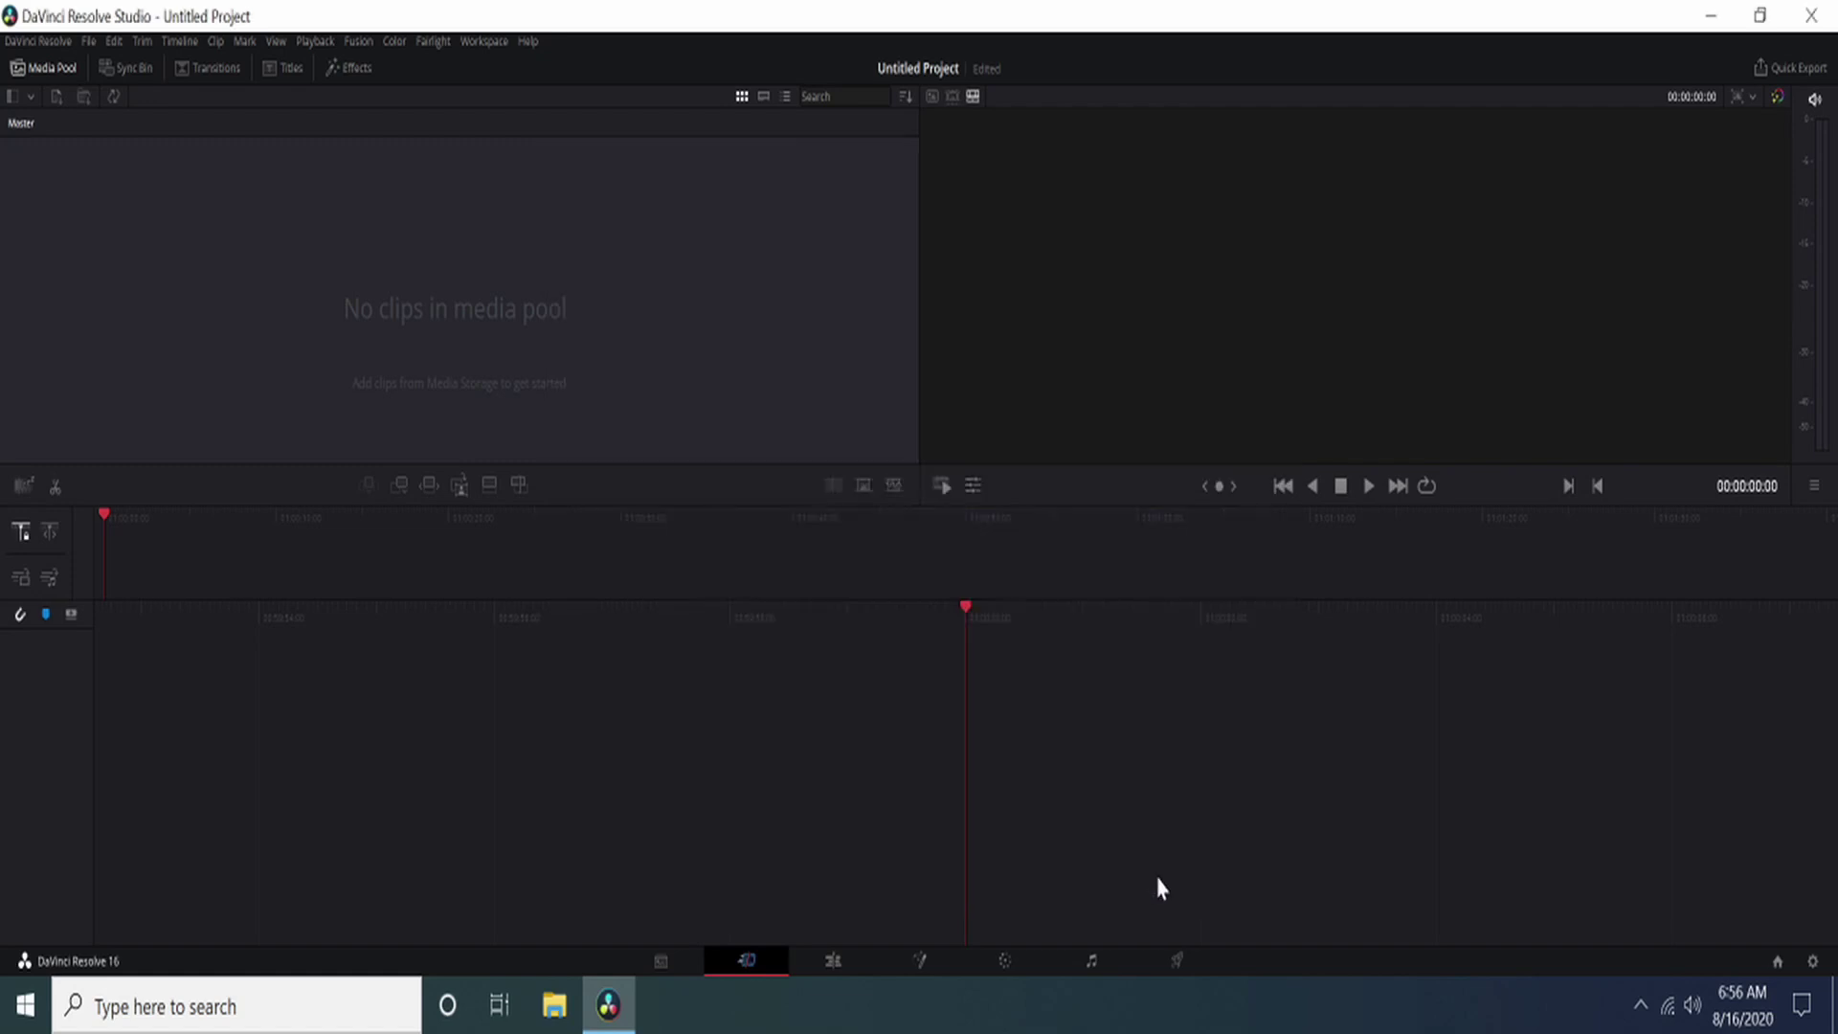
left_click(56, 42)
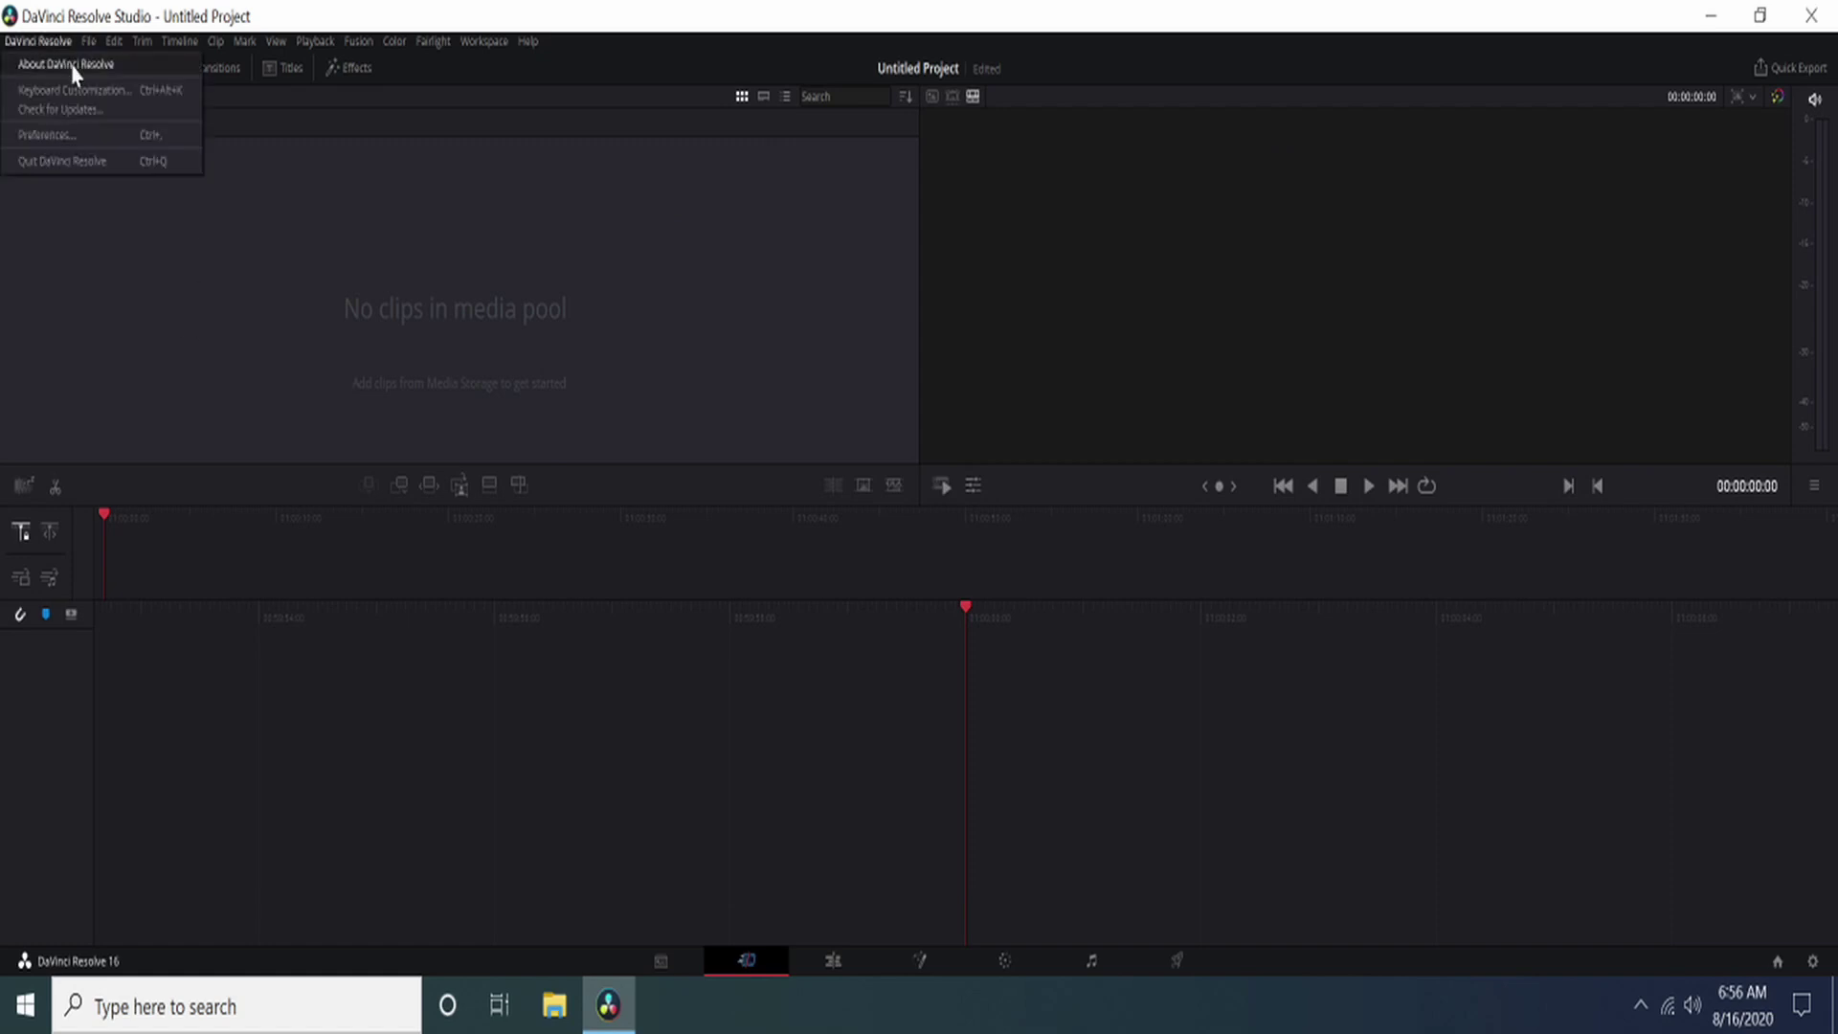
left_click(63, 136)
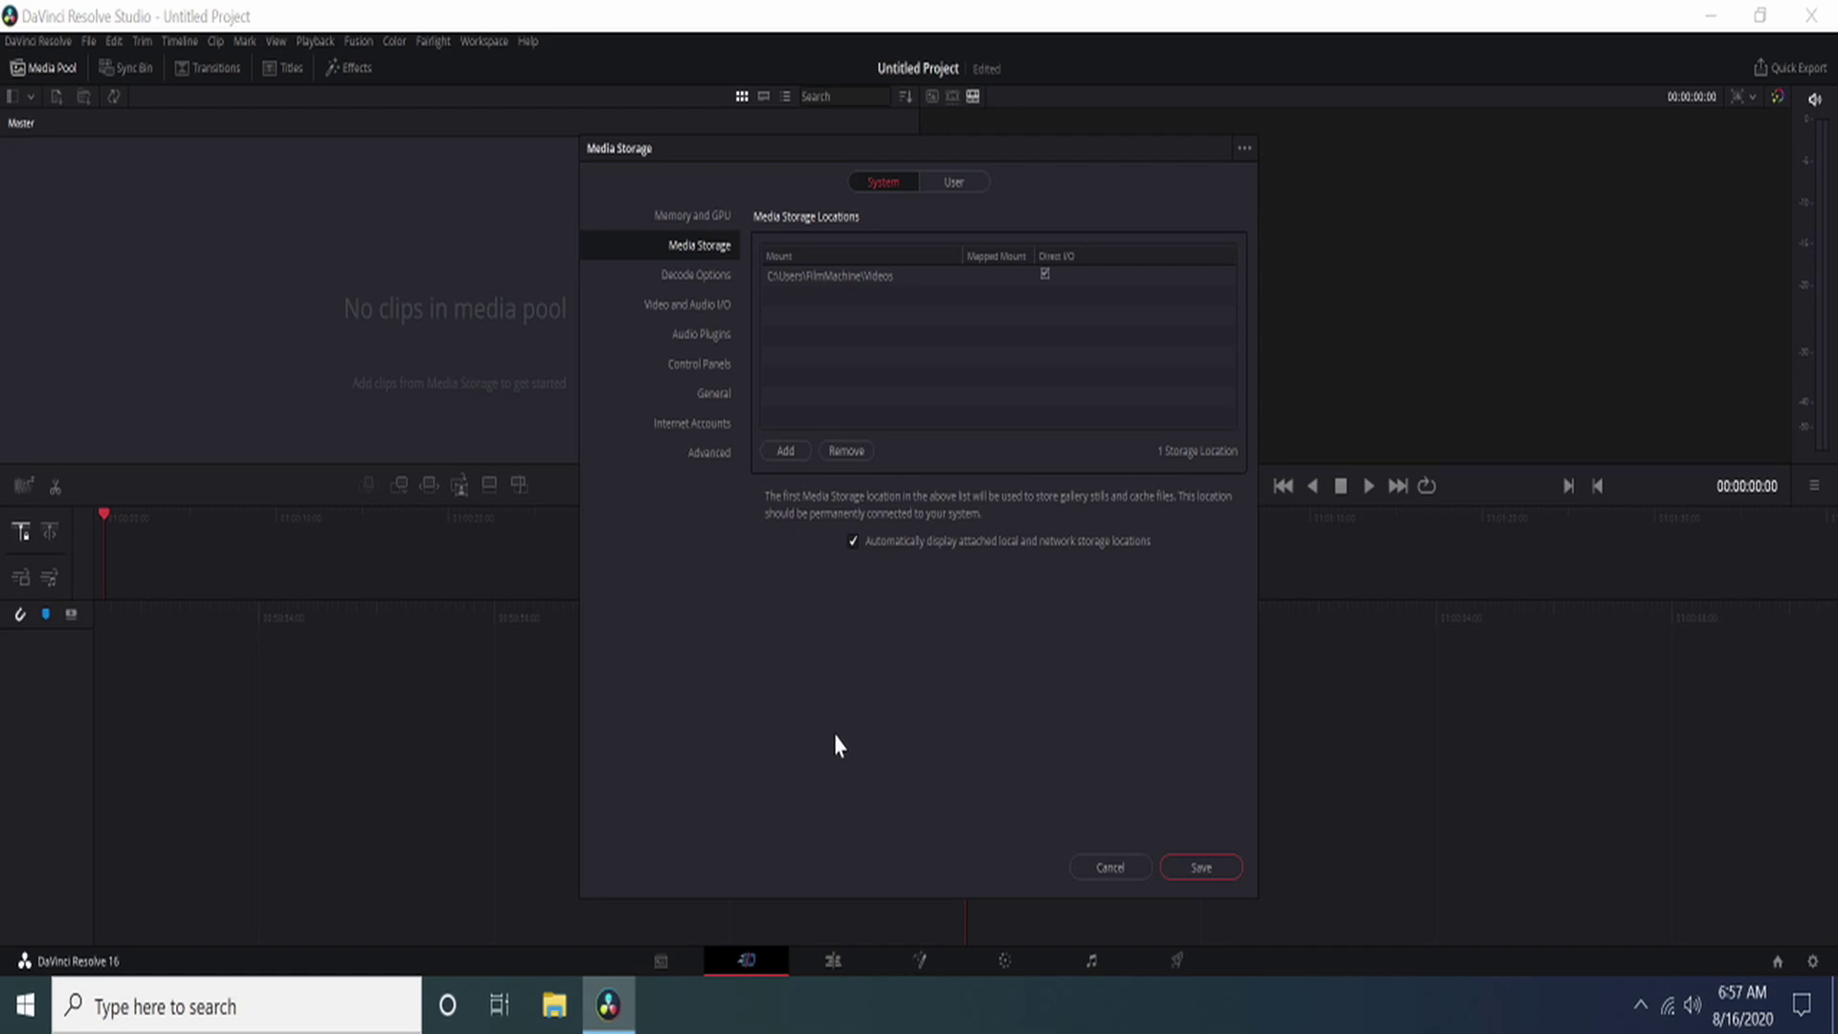
left_click(702, 216)
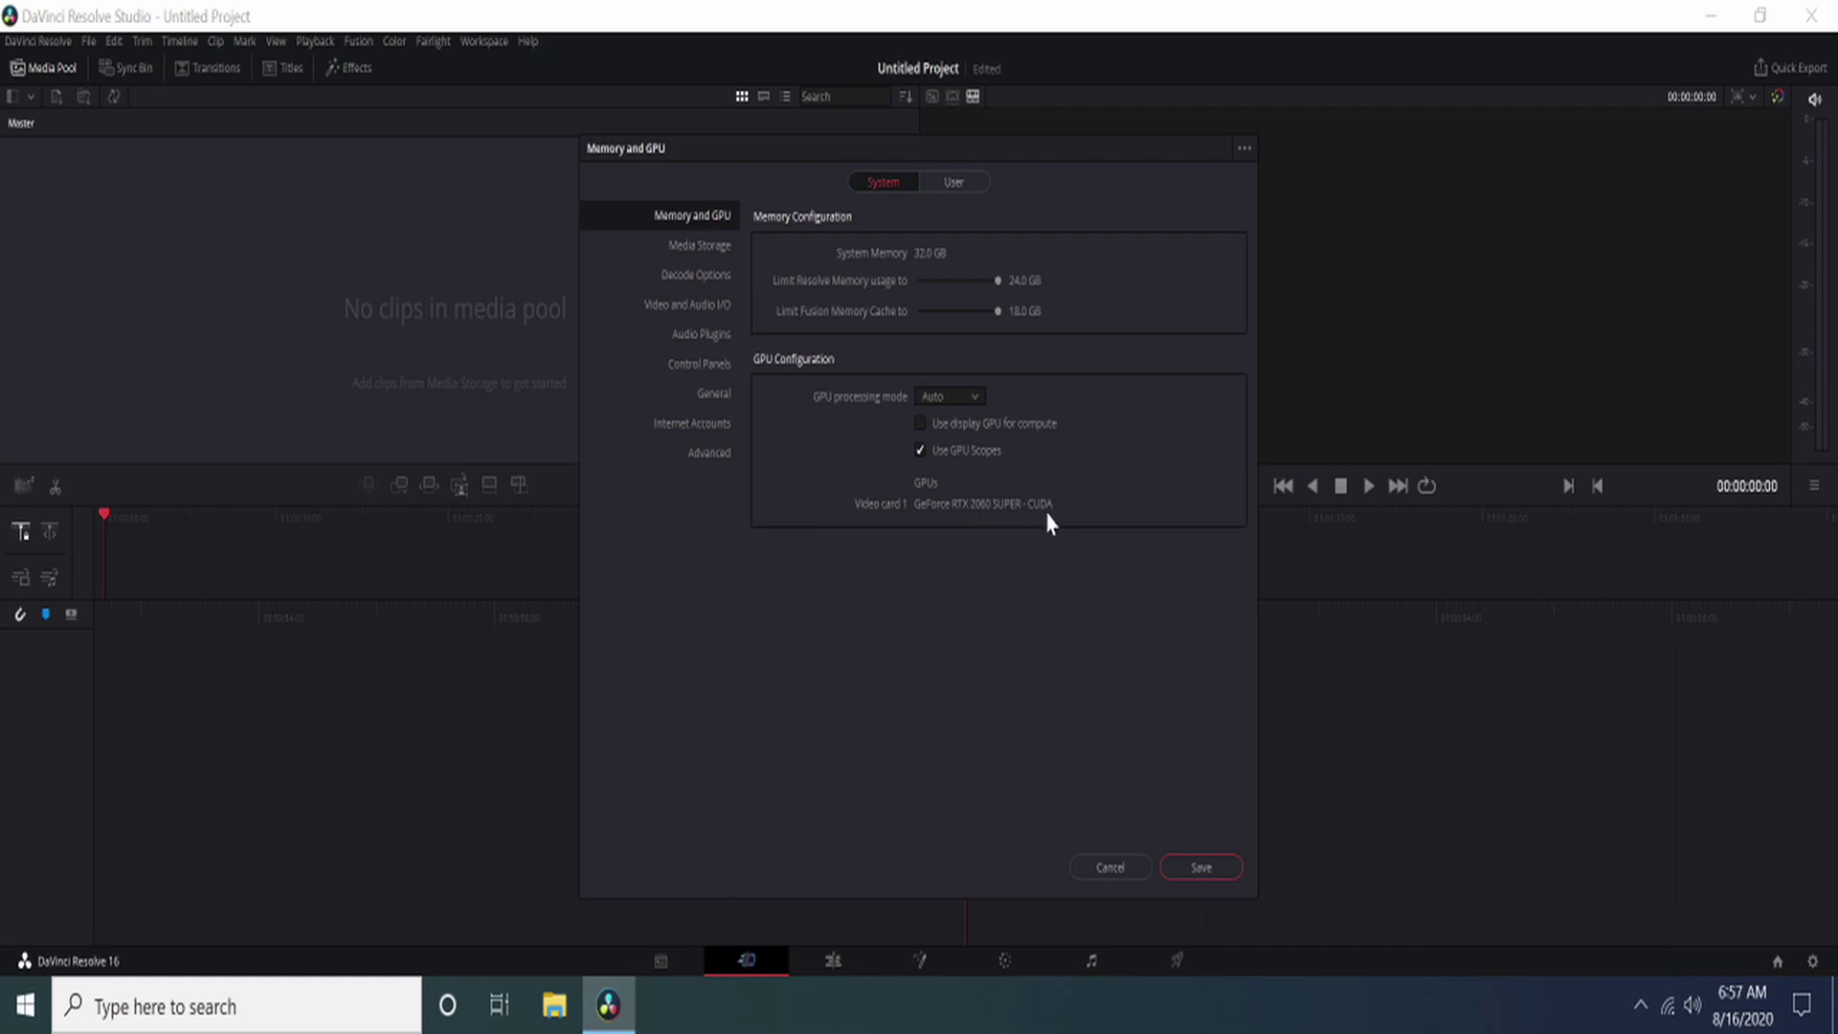
Step: Set GPU processing to CUDA with Manual selection of the RTX 2060 SUPER, and save
left_click(975, 397)
left_click(969, 465)
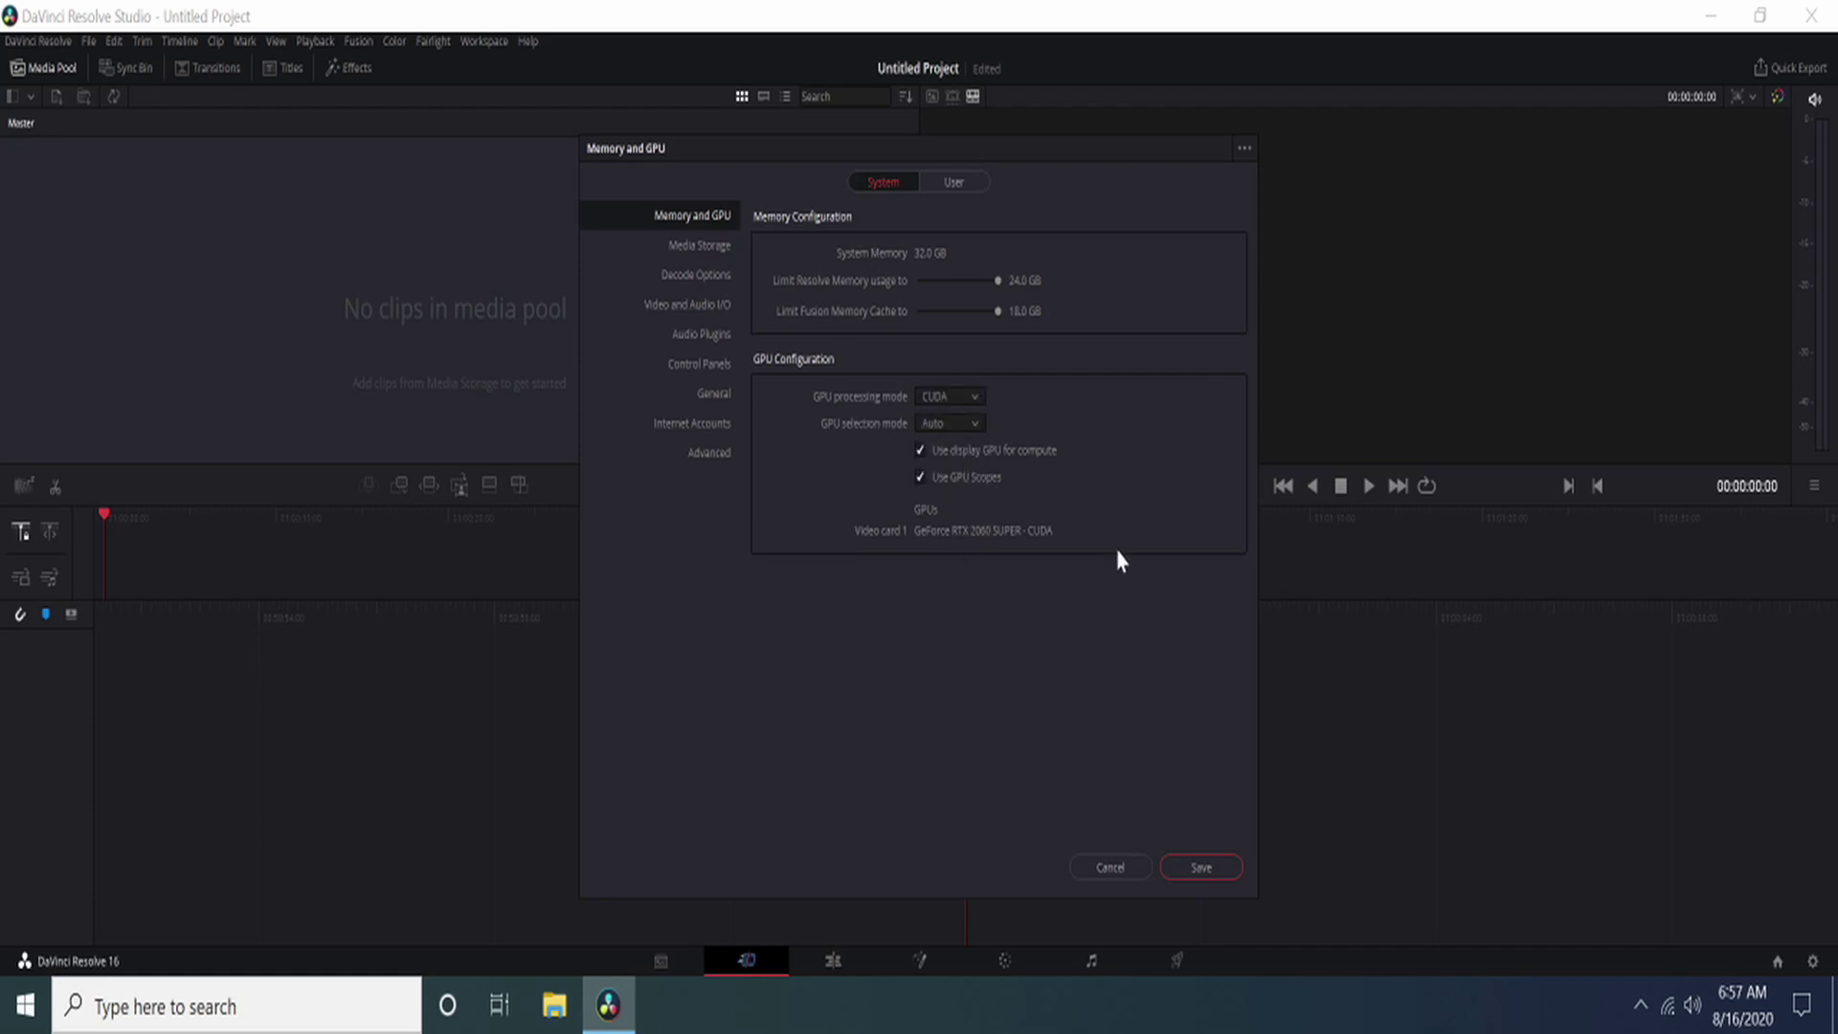
left_click(976, 424)
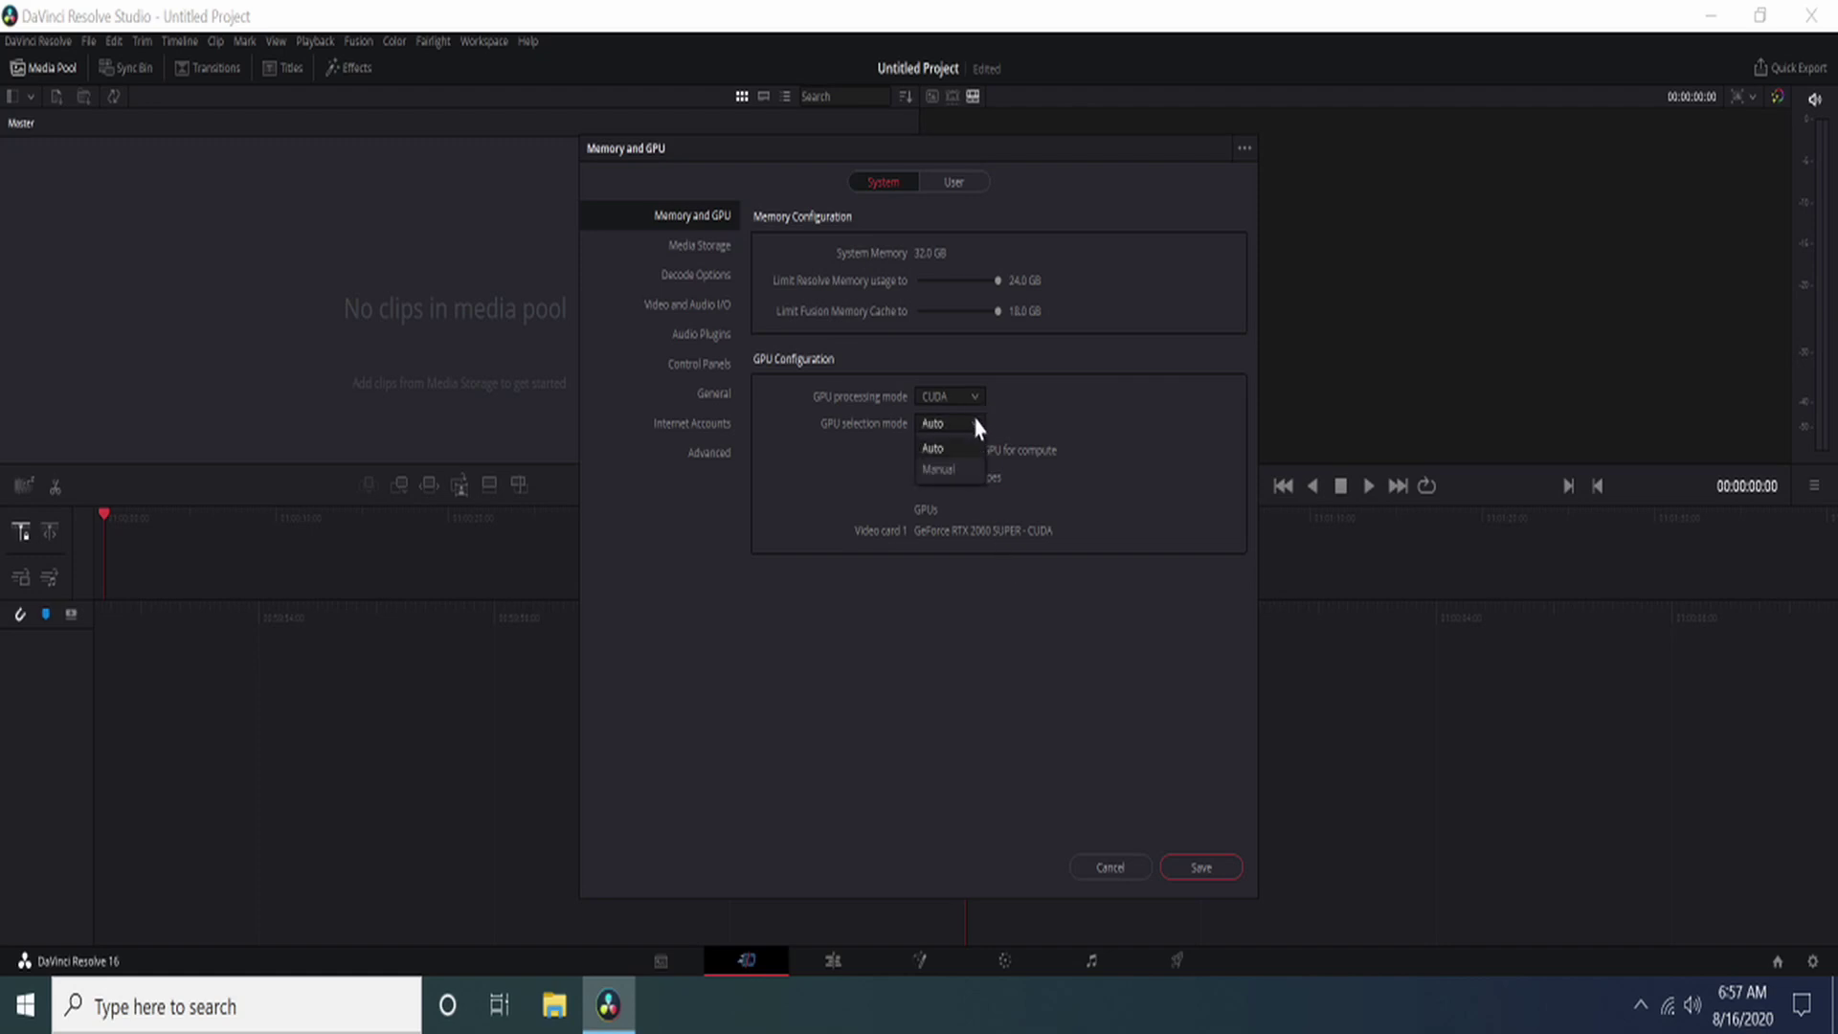
left_click(965, 470)
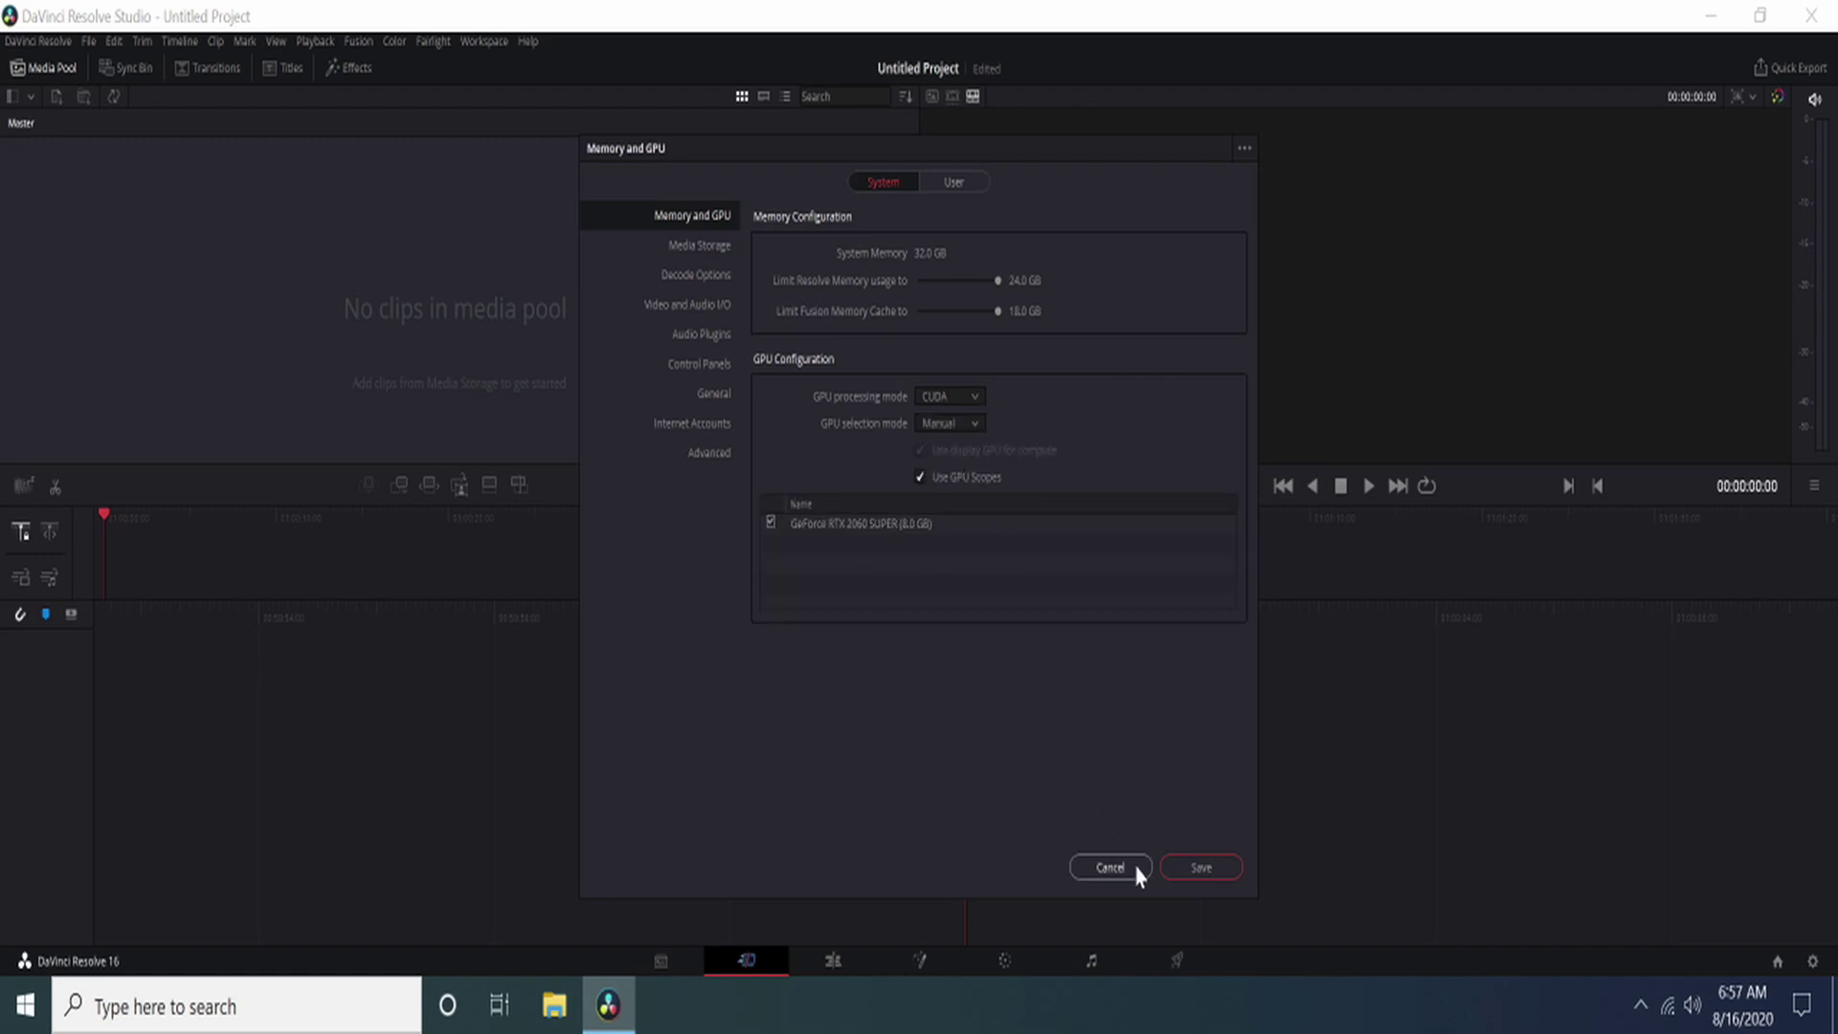
left_click(1199, 867)
left_click(1024, 575)
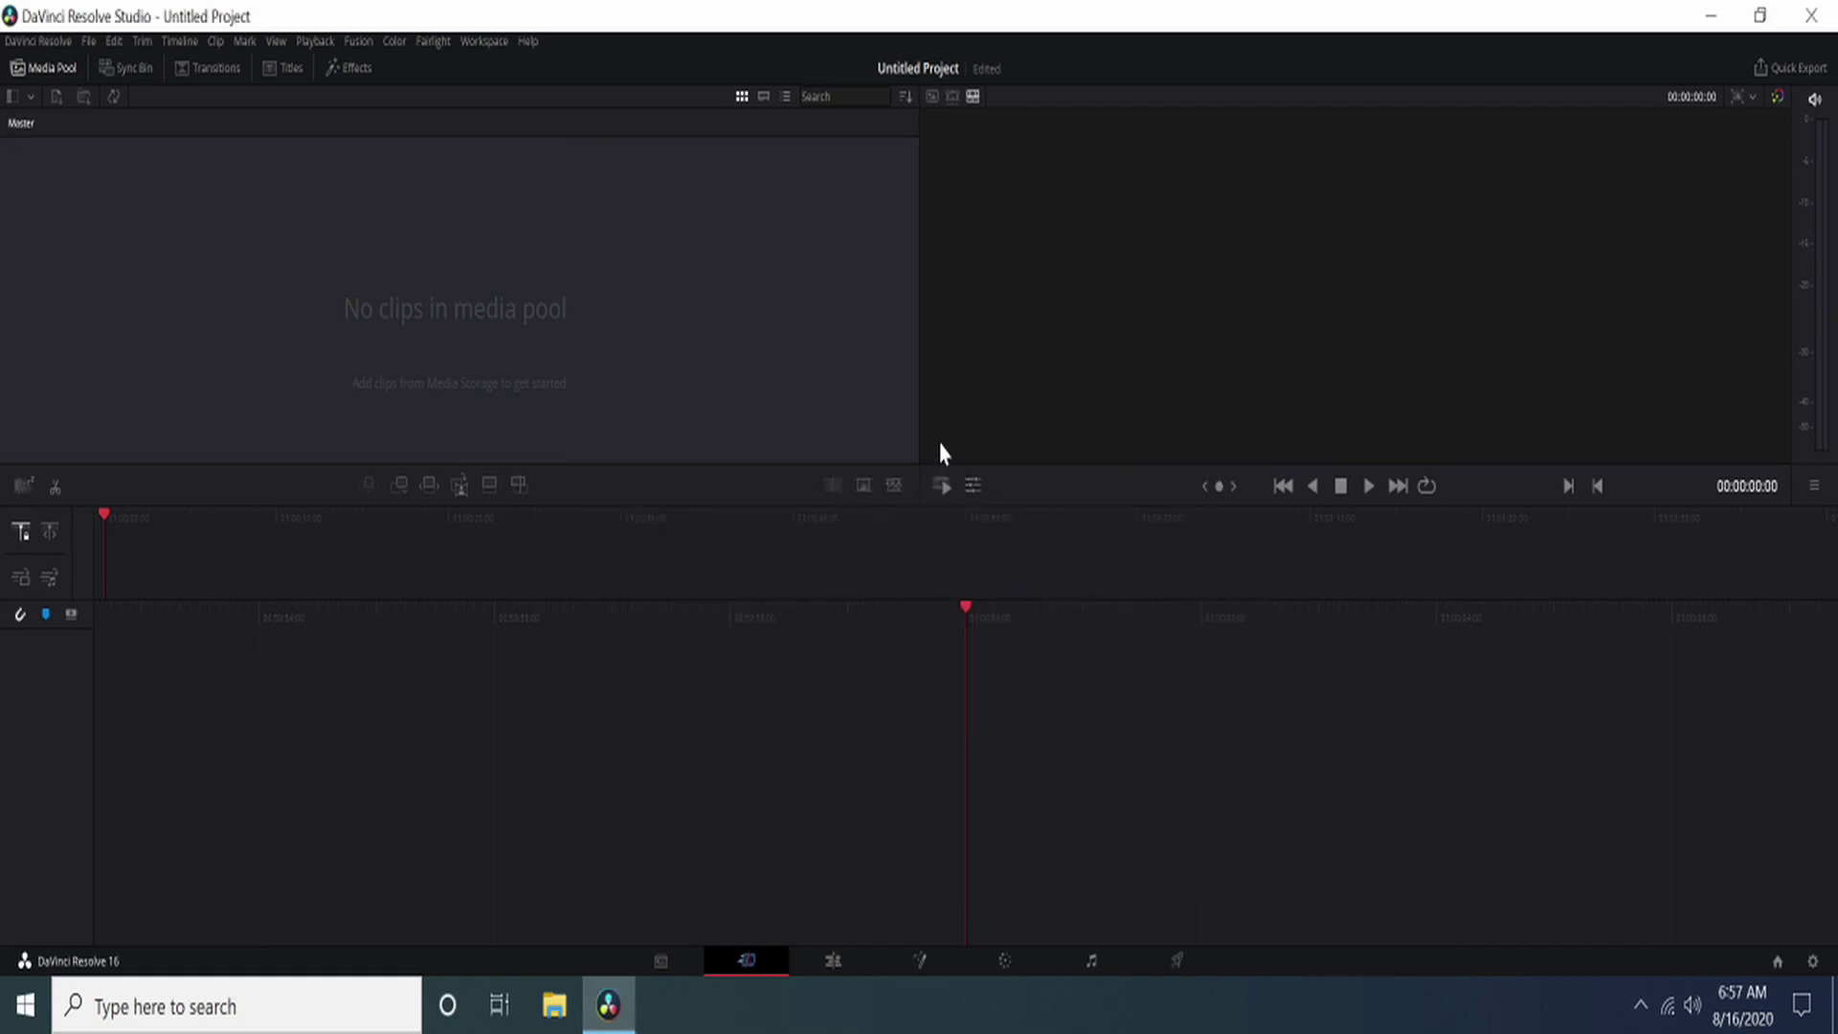
Step: Check the Video and Audio I/O preferences and move Task Manager to the right
left_click(44, 41)
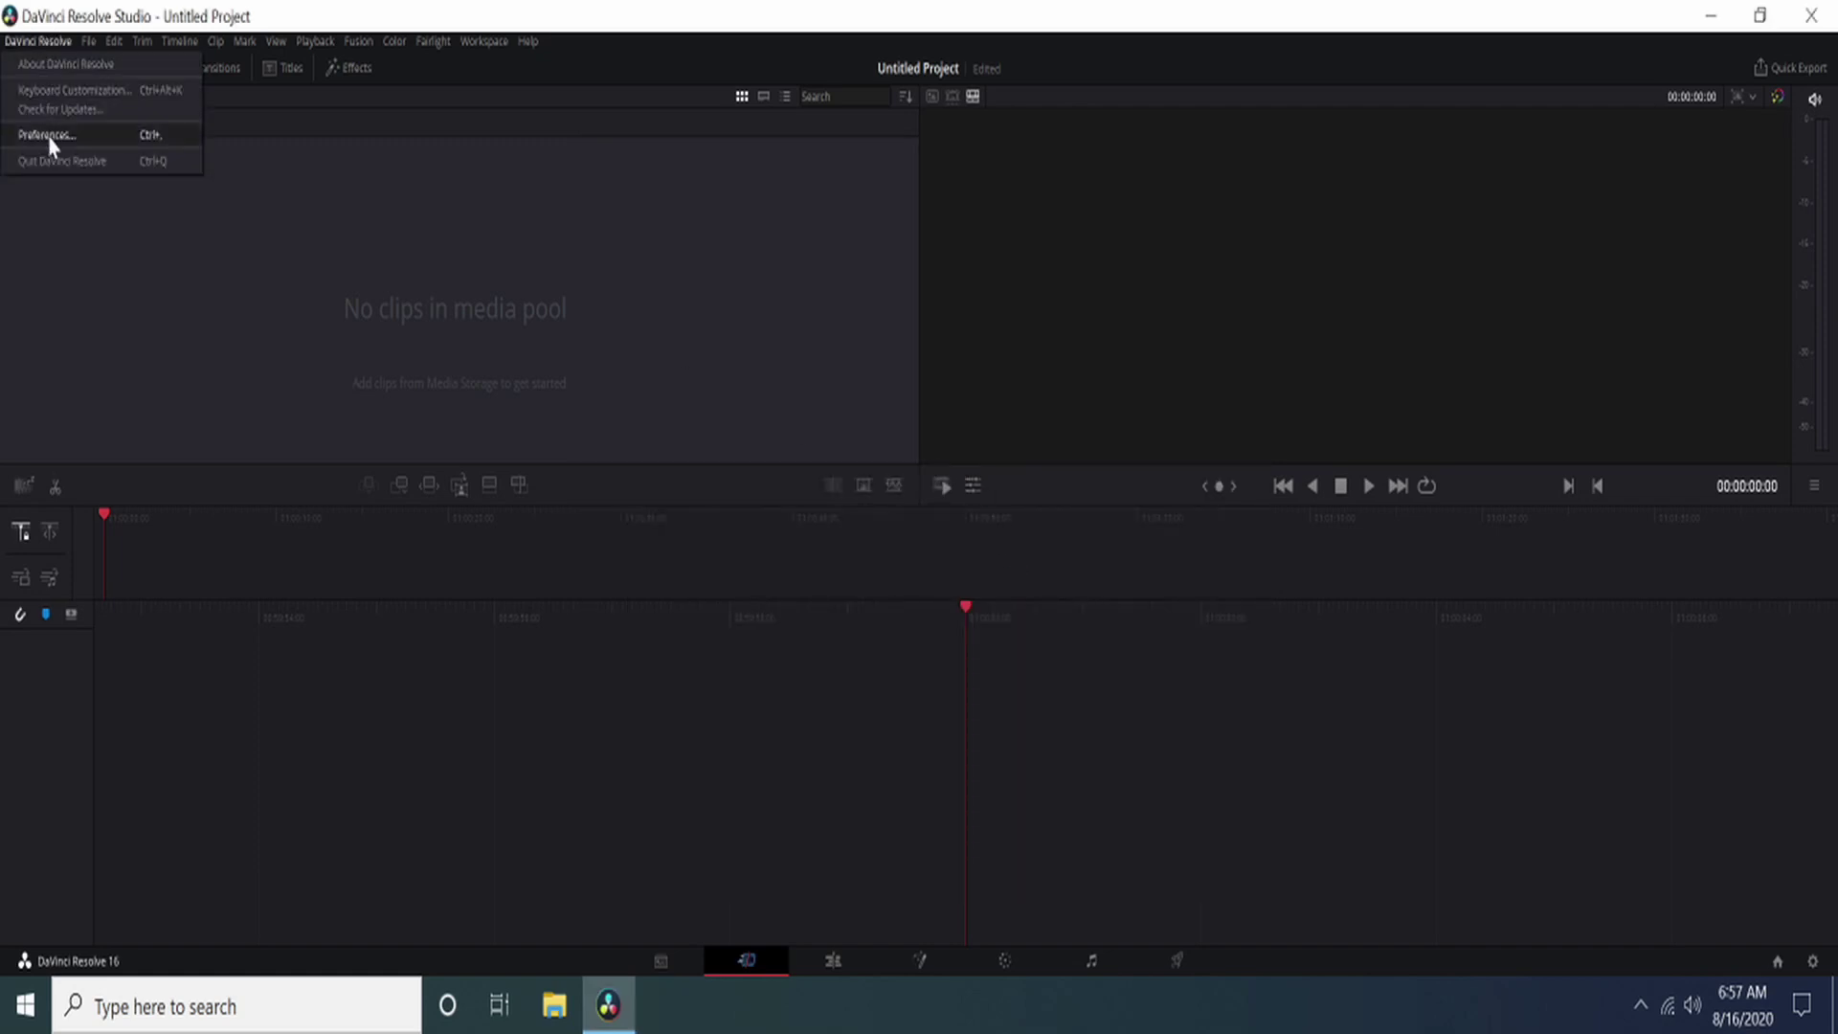
left_click(52, 140)
left_click(714, 303)
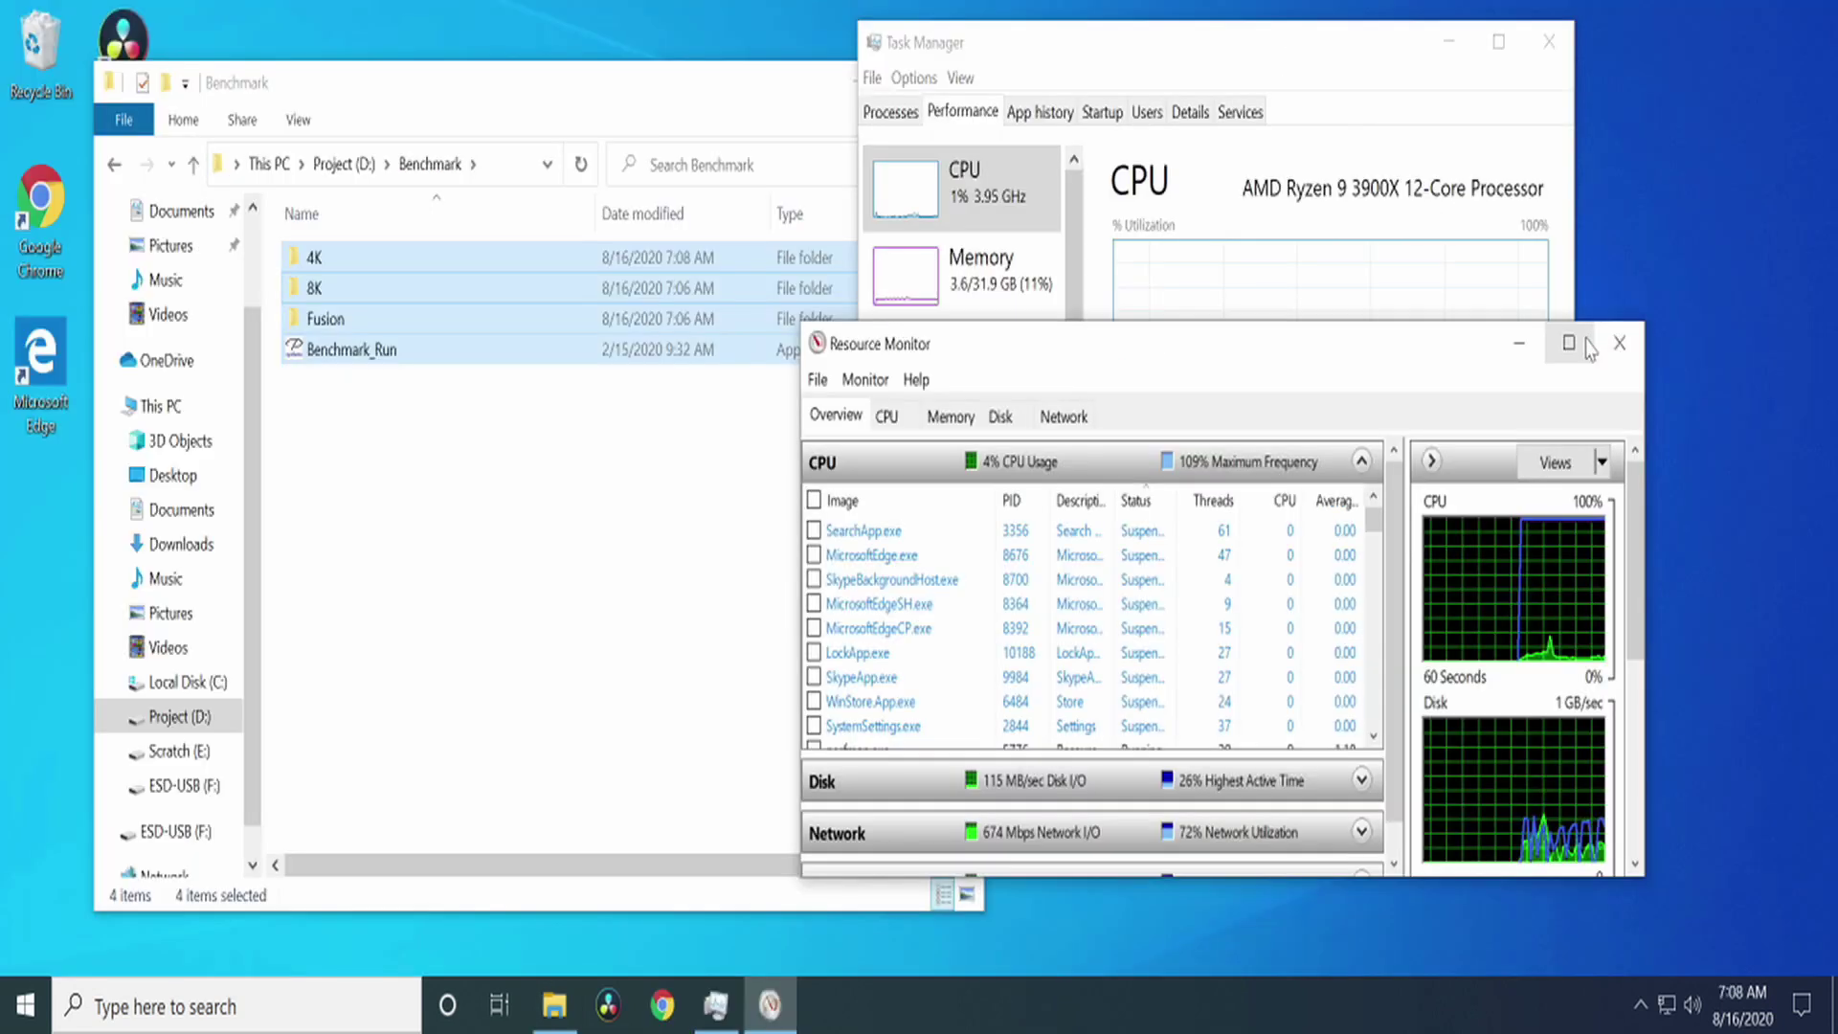
left_click(1618, 343)
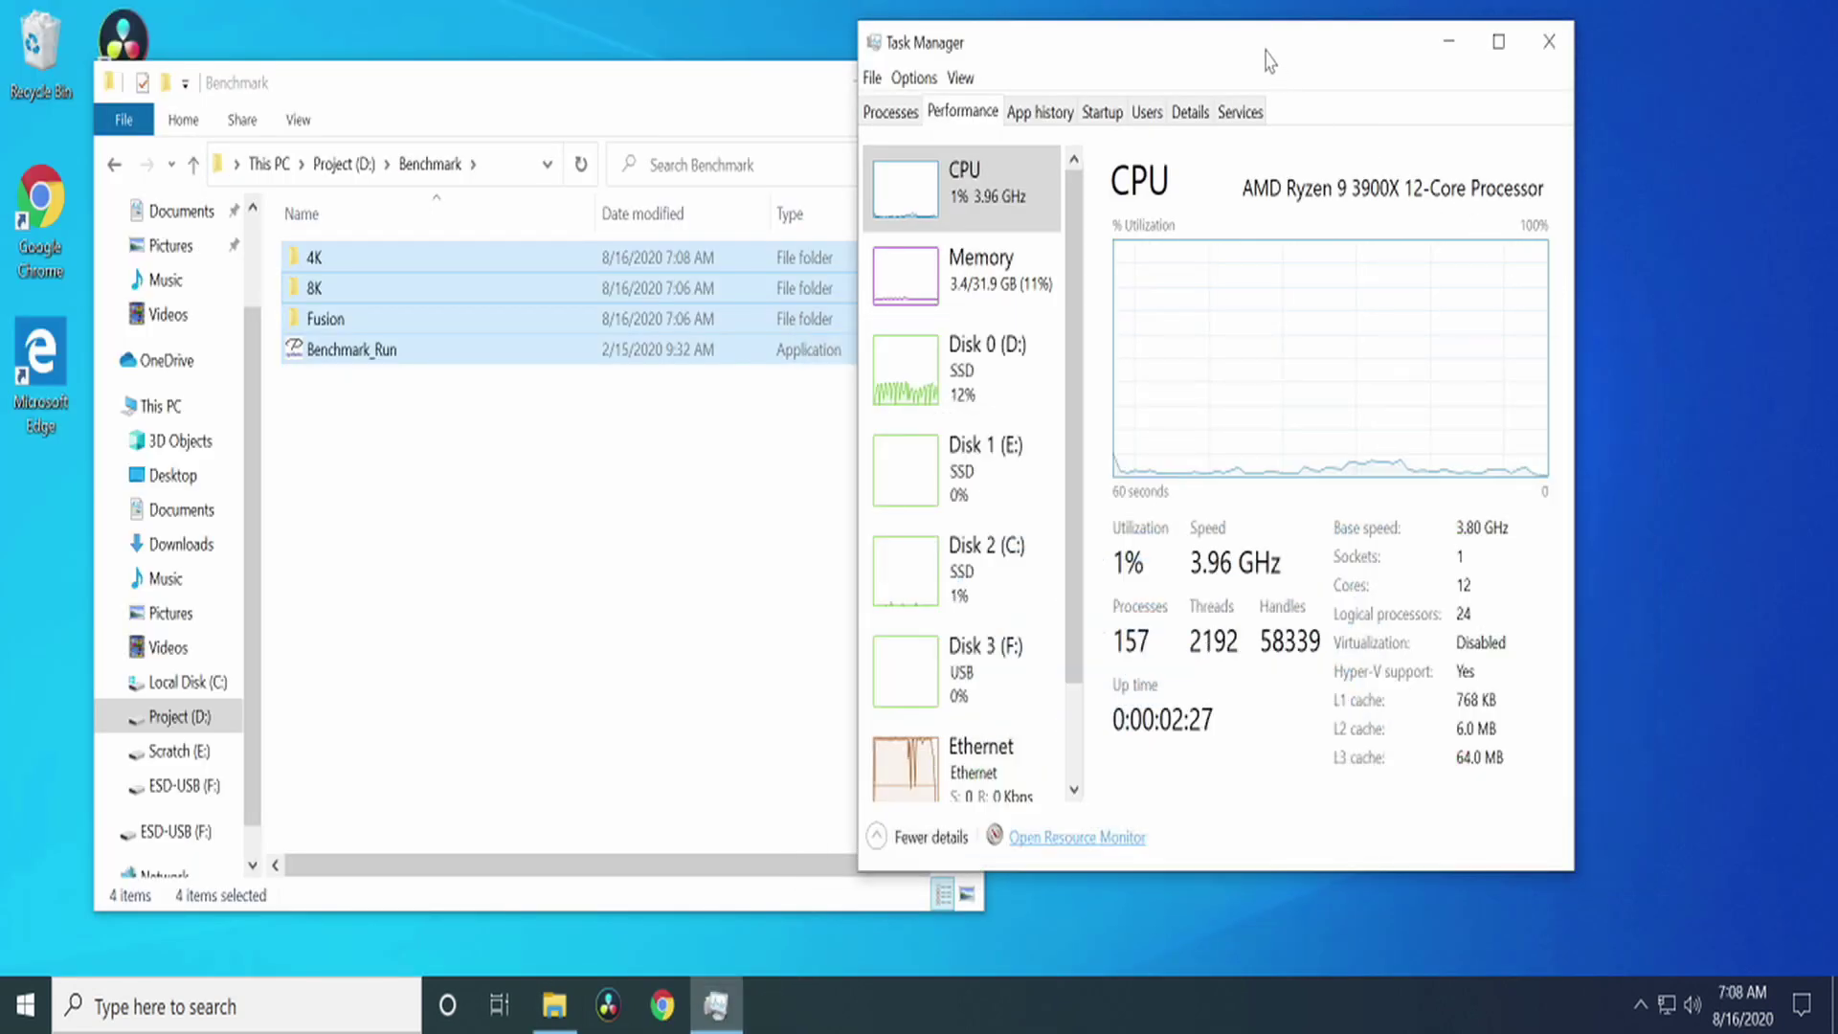
left_click_drag(1268, 57, 1435, 86)
Step: Launch Benchmark_Run from D:\Benchmark and start the 4K benchmark
left_click(394, 471)
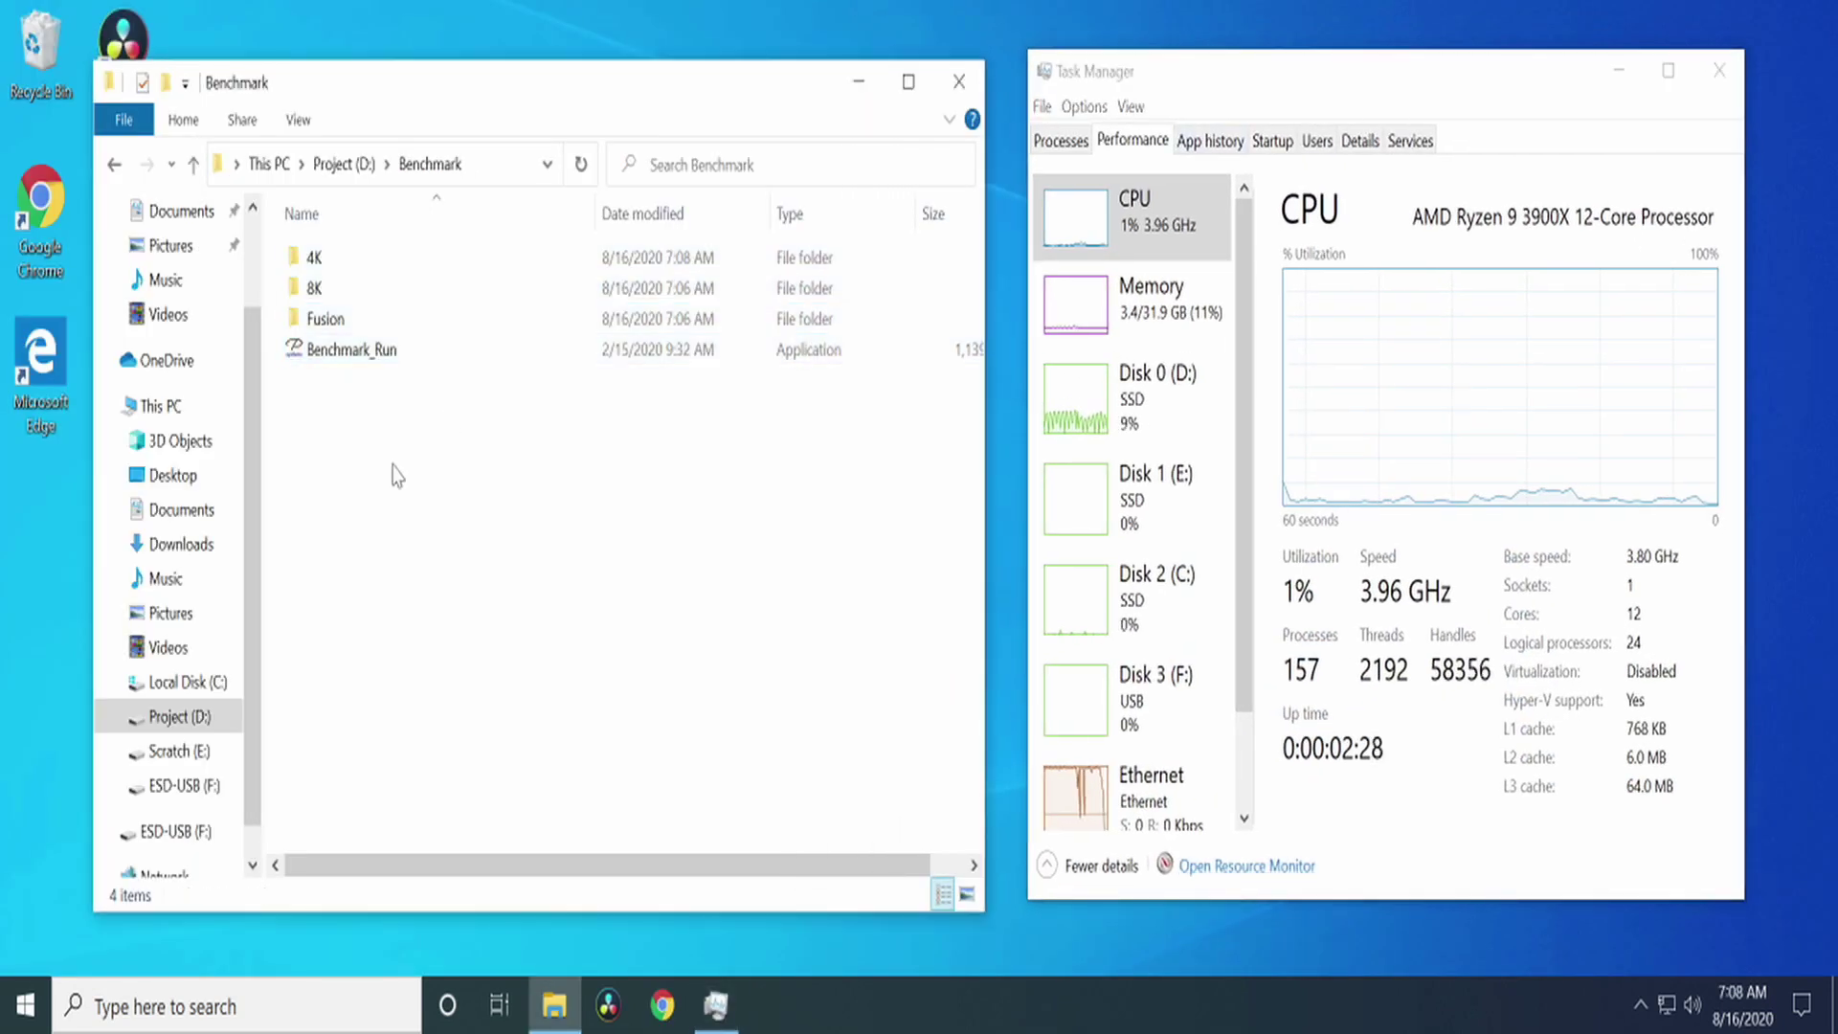
left_click(365, 350)
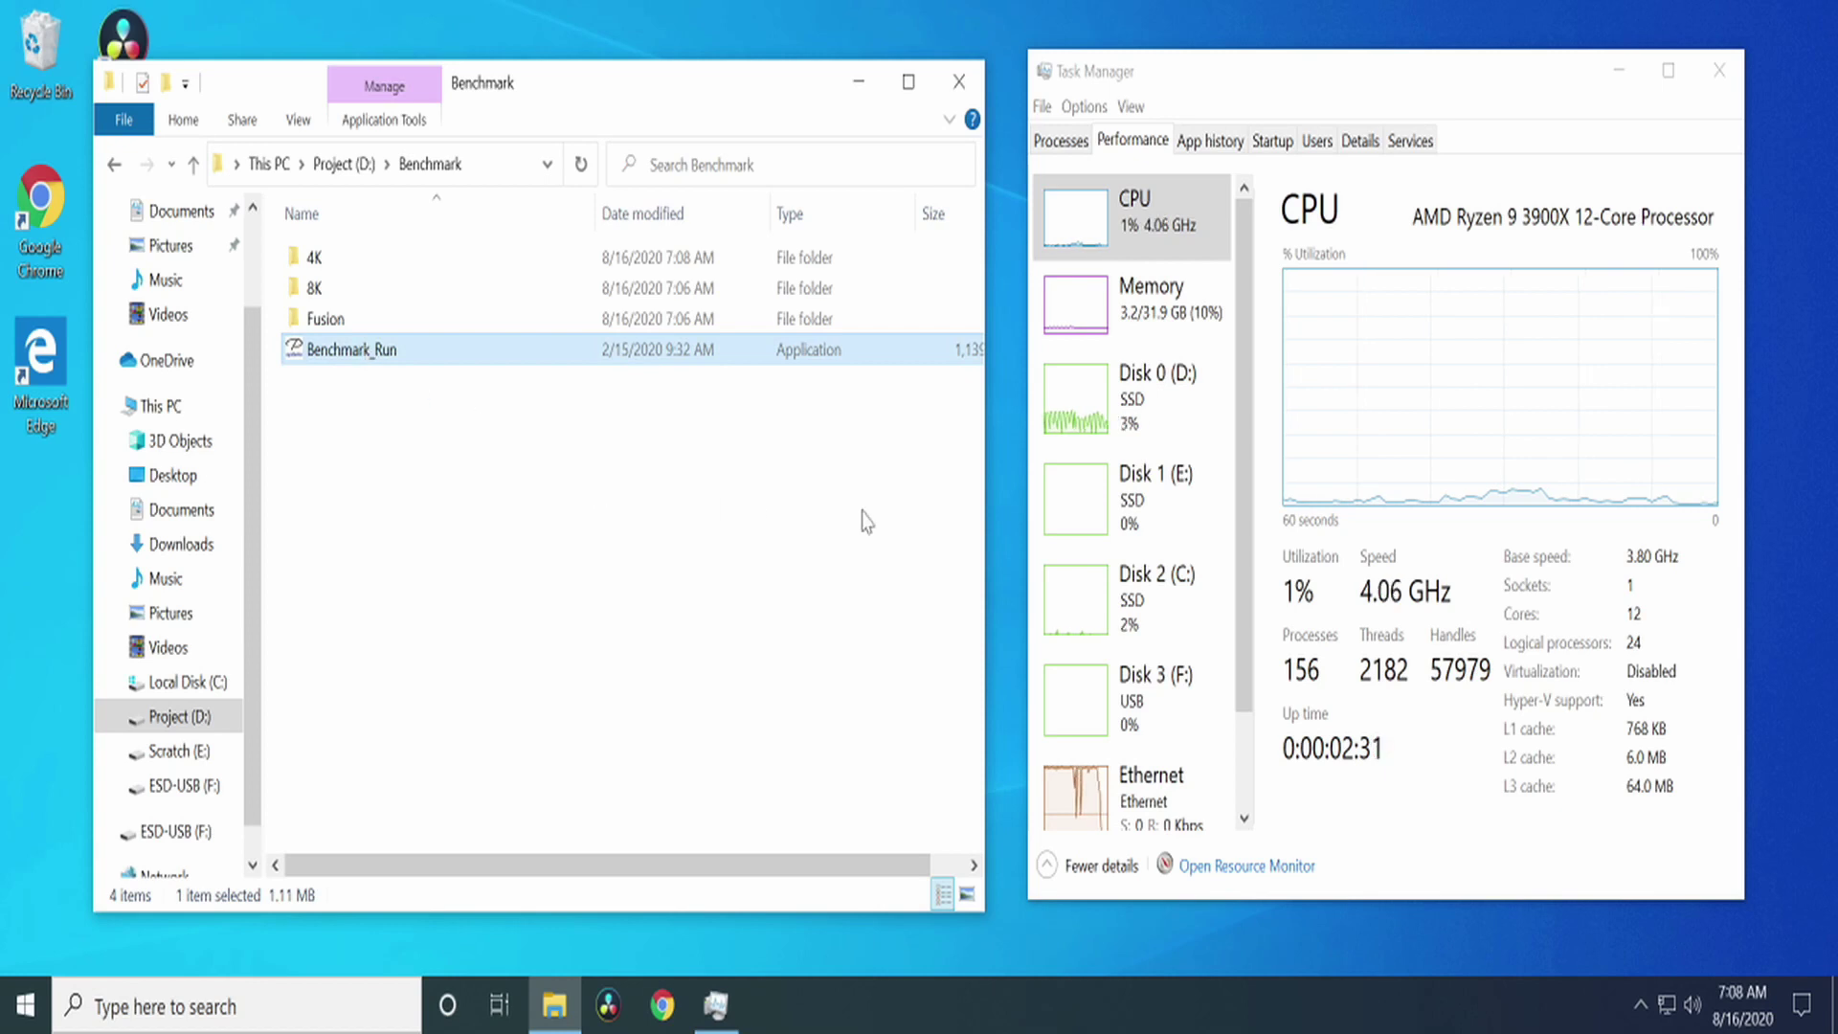
key("Return")
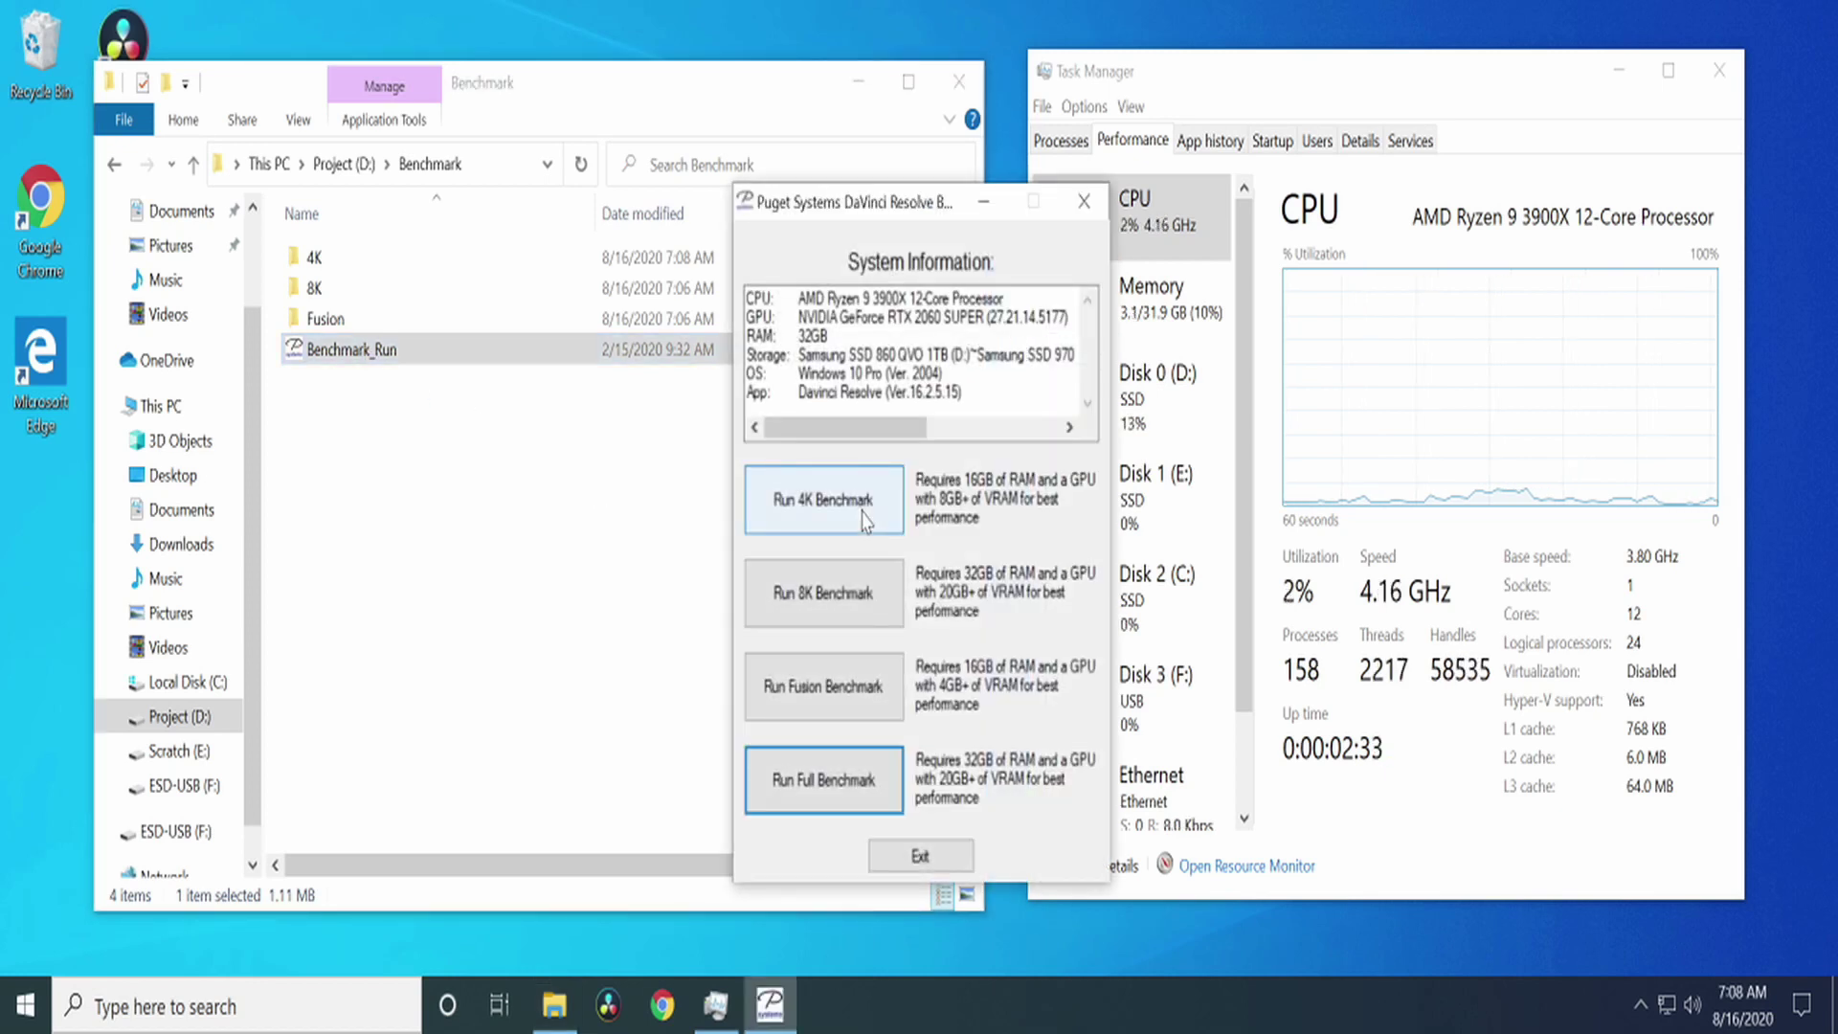
left_click(843, 509)
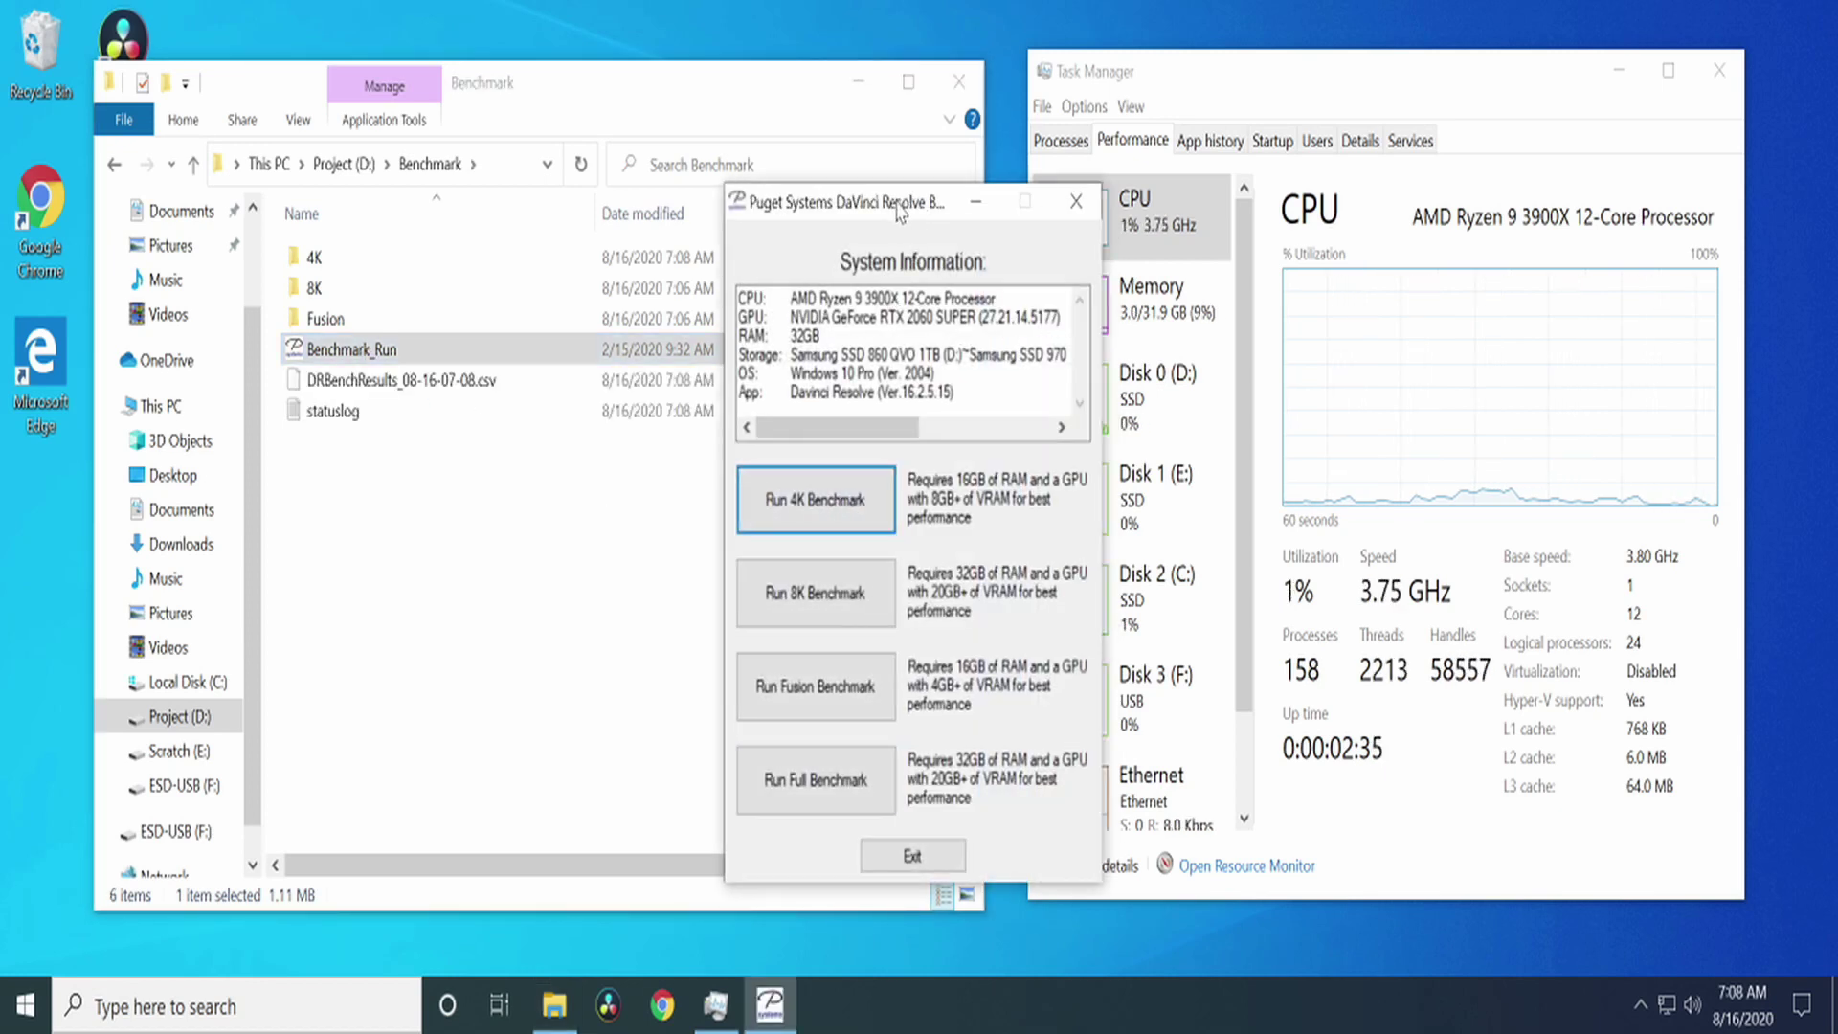
left_click_drag(906, 210, 603, 132)
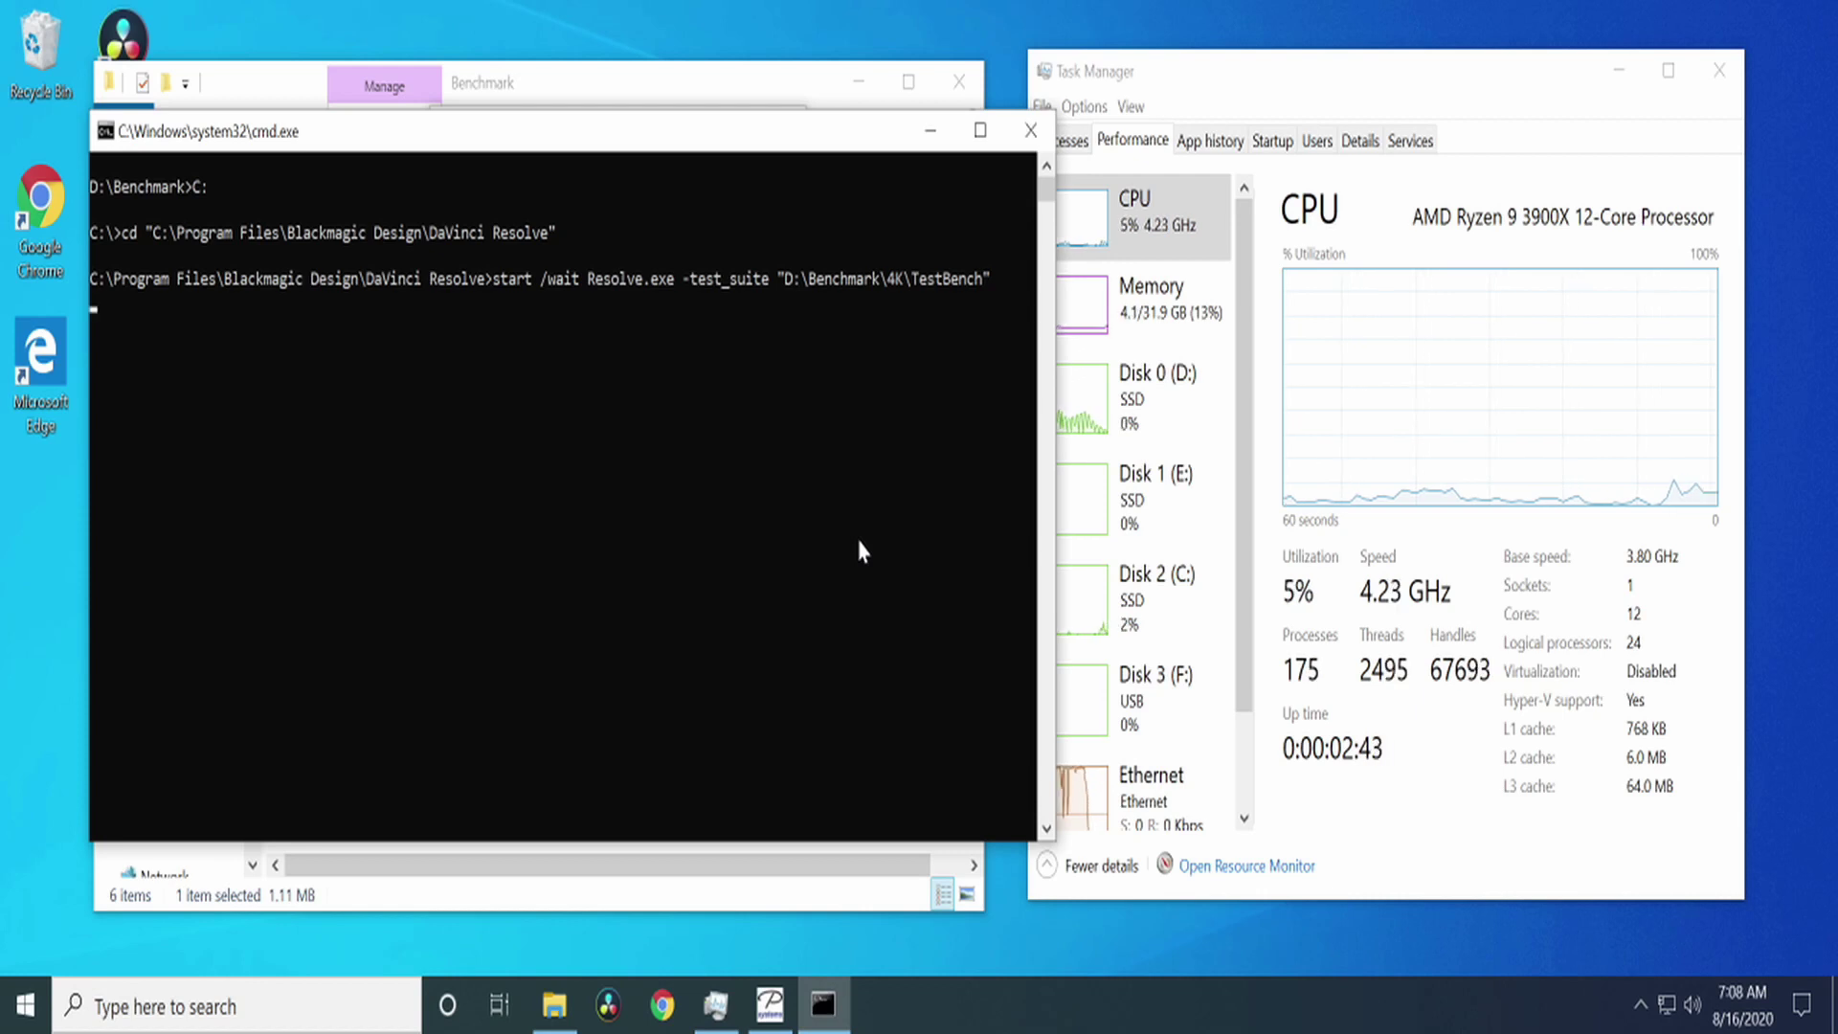
Step: Run the start /wait Resolve.exe -test_suite benchmark and let the 4K render jobs finish
key("Return")
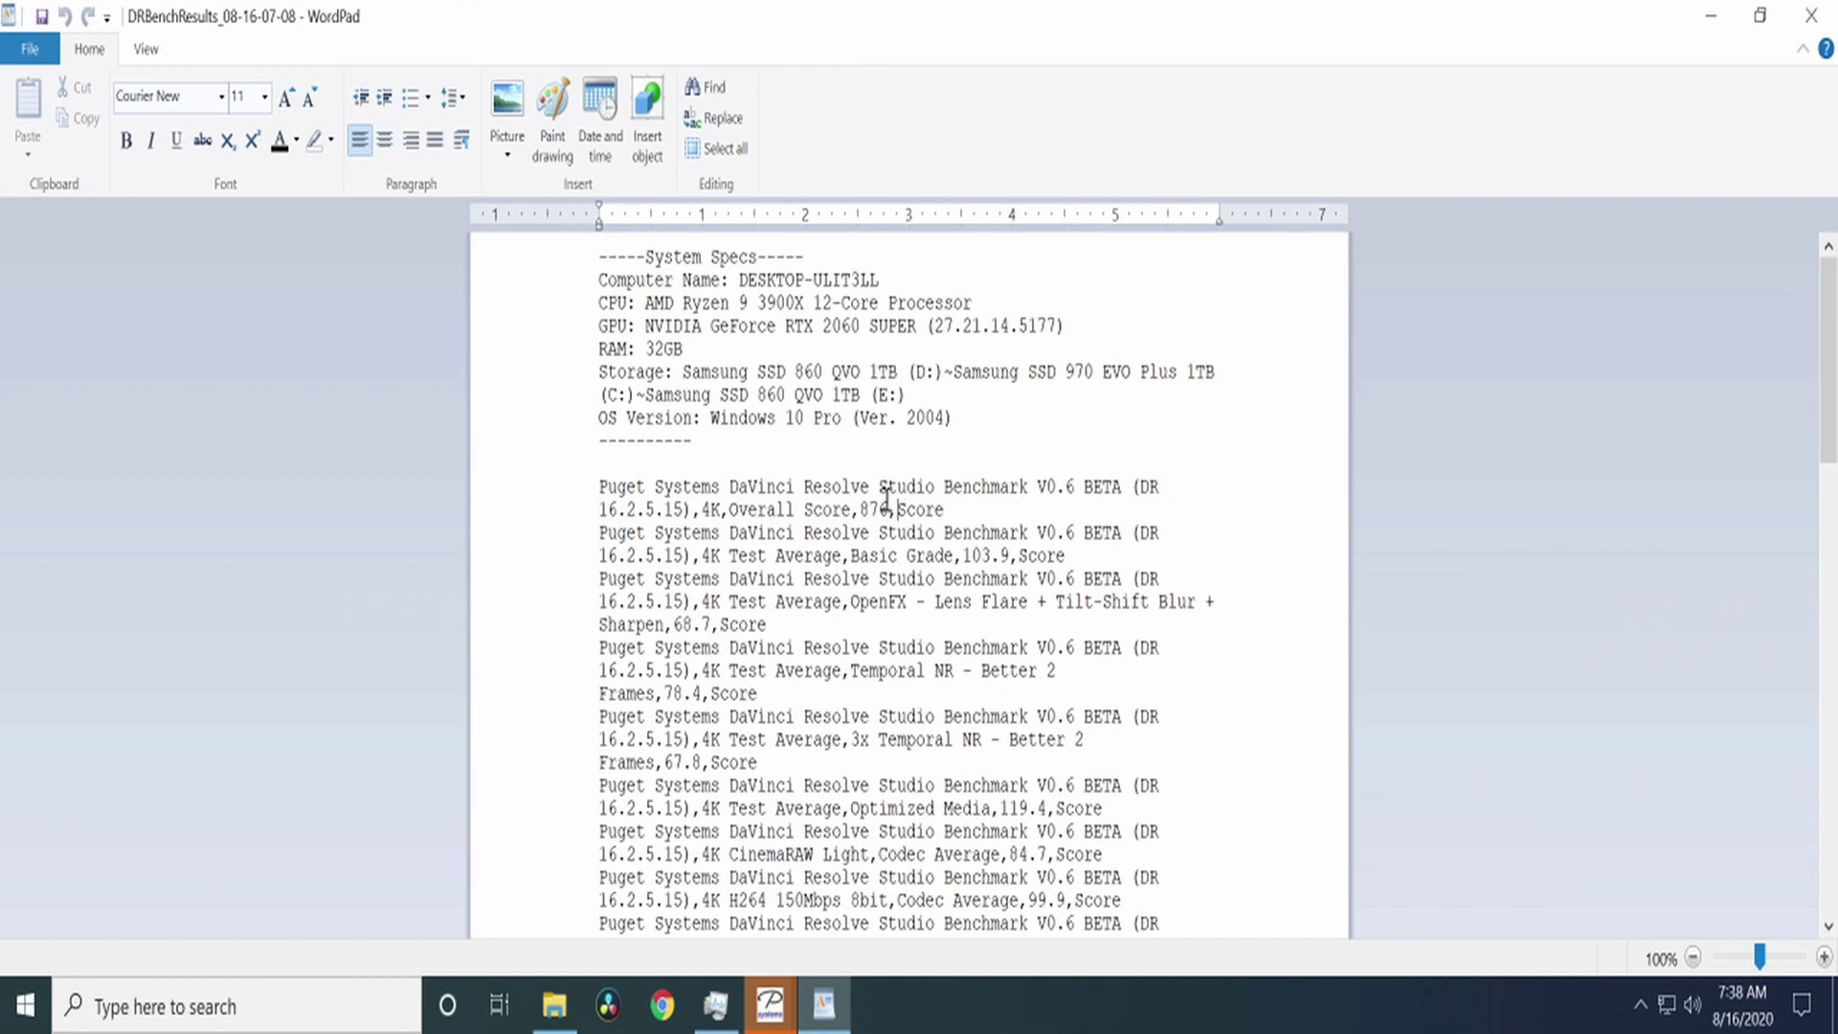
Step: Highlight the 876 Overall Score in DRBenchResults and scroll through the full benchmark results in WordPad
double_click(888, 509)
scroll(1156, 705, "down", 1)
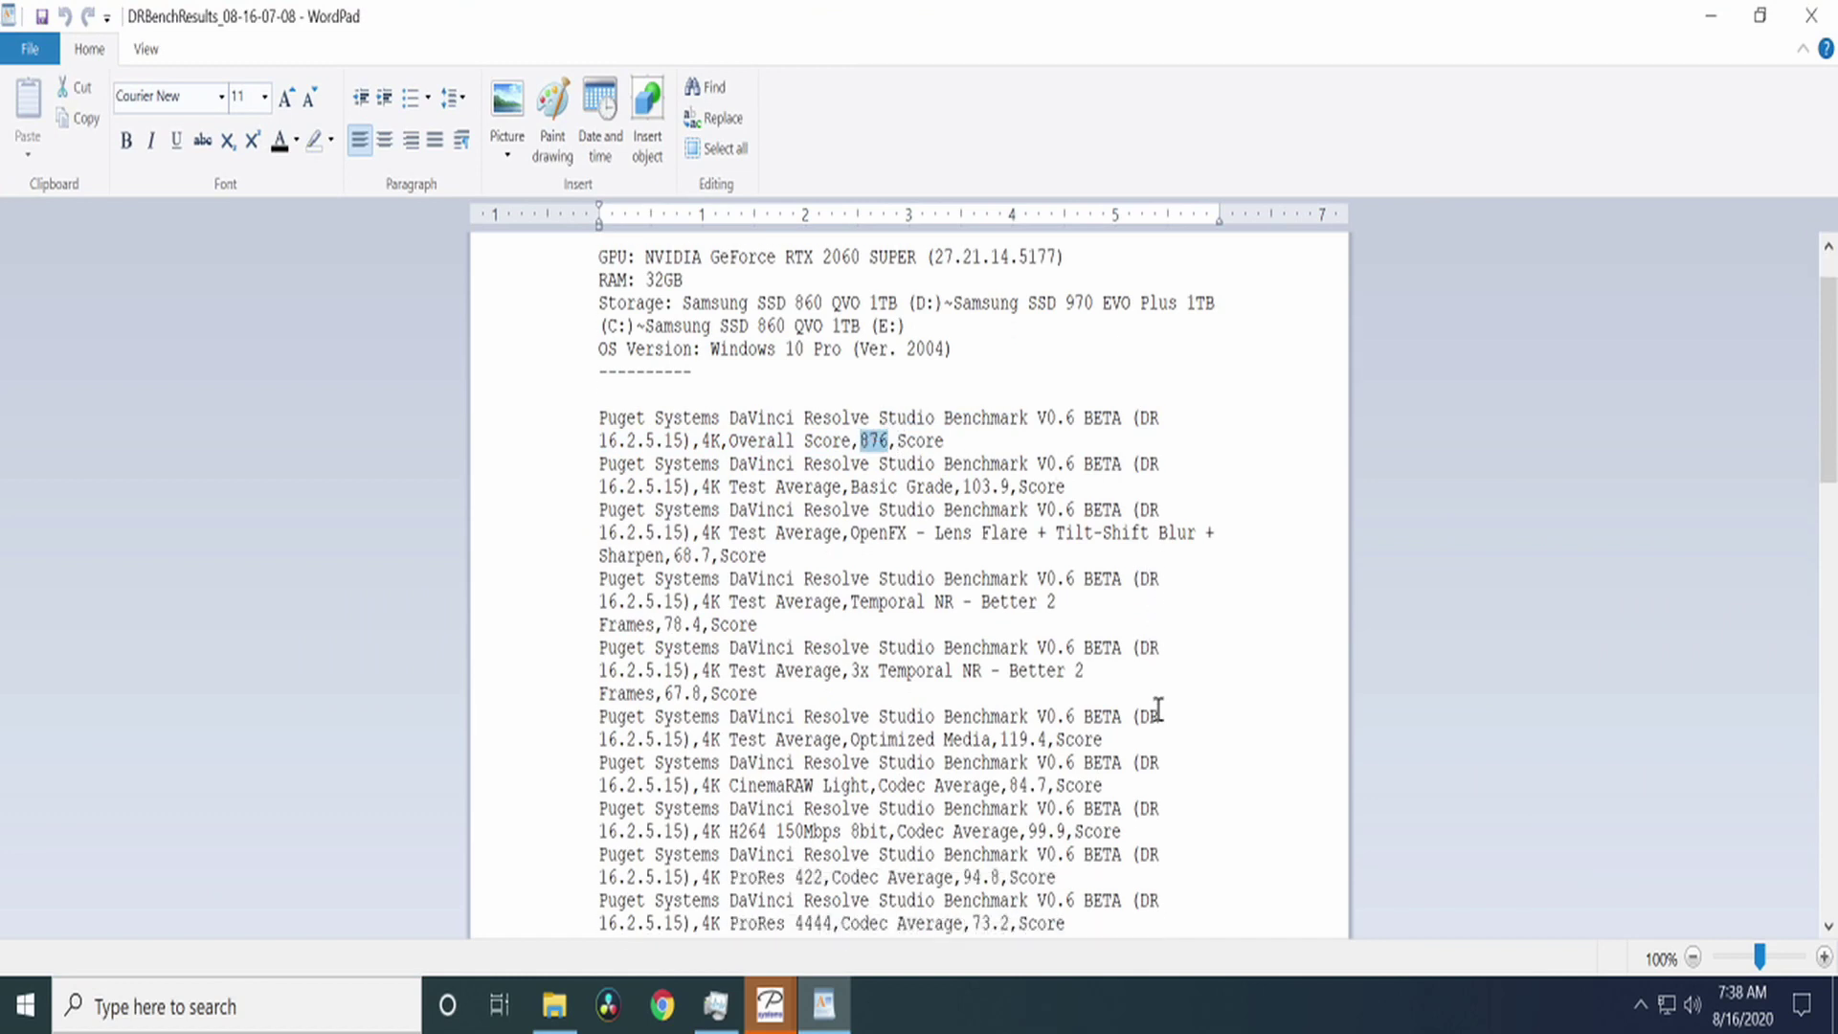
scroll(1156, 706, "down", 2)
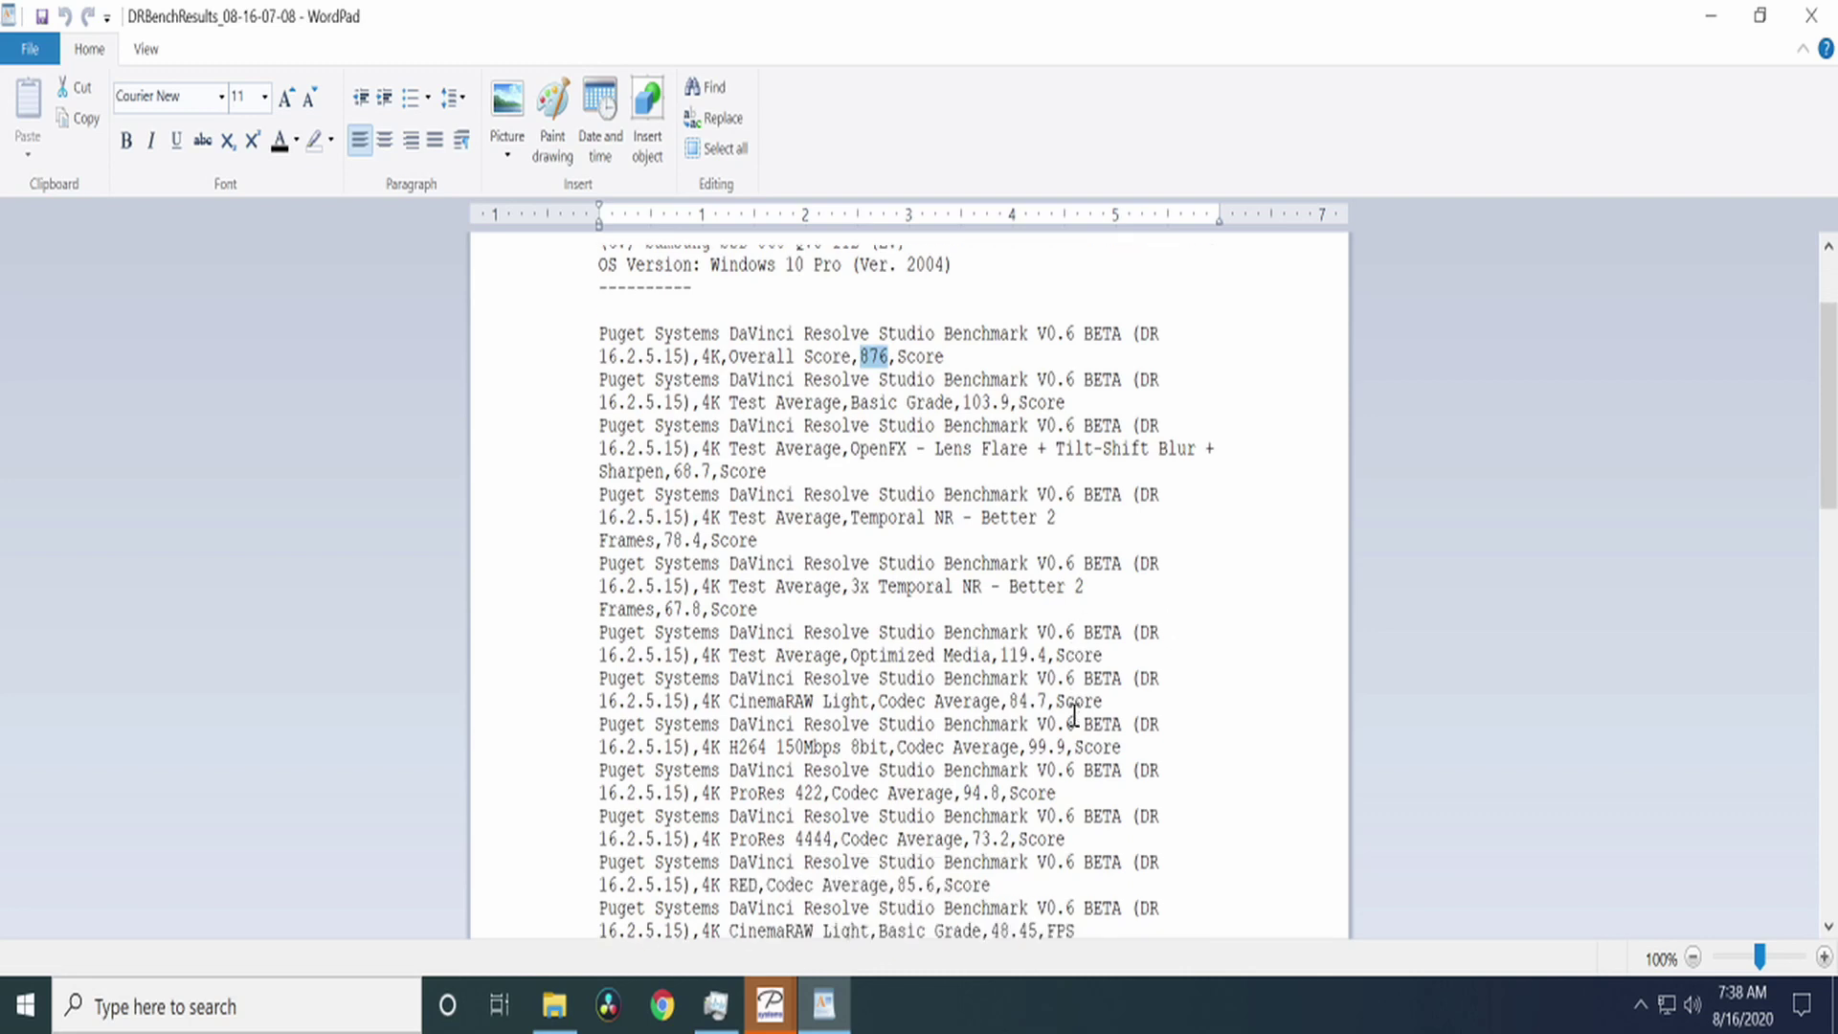
scroll(1171, 558, "down", 4)
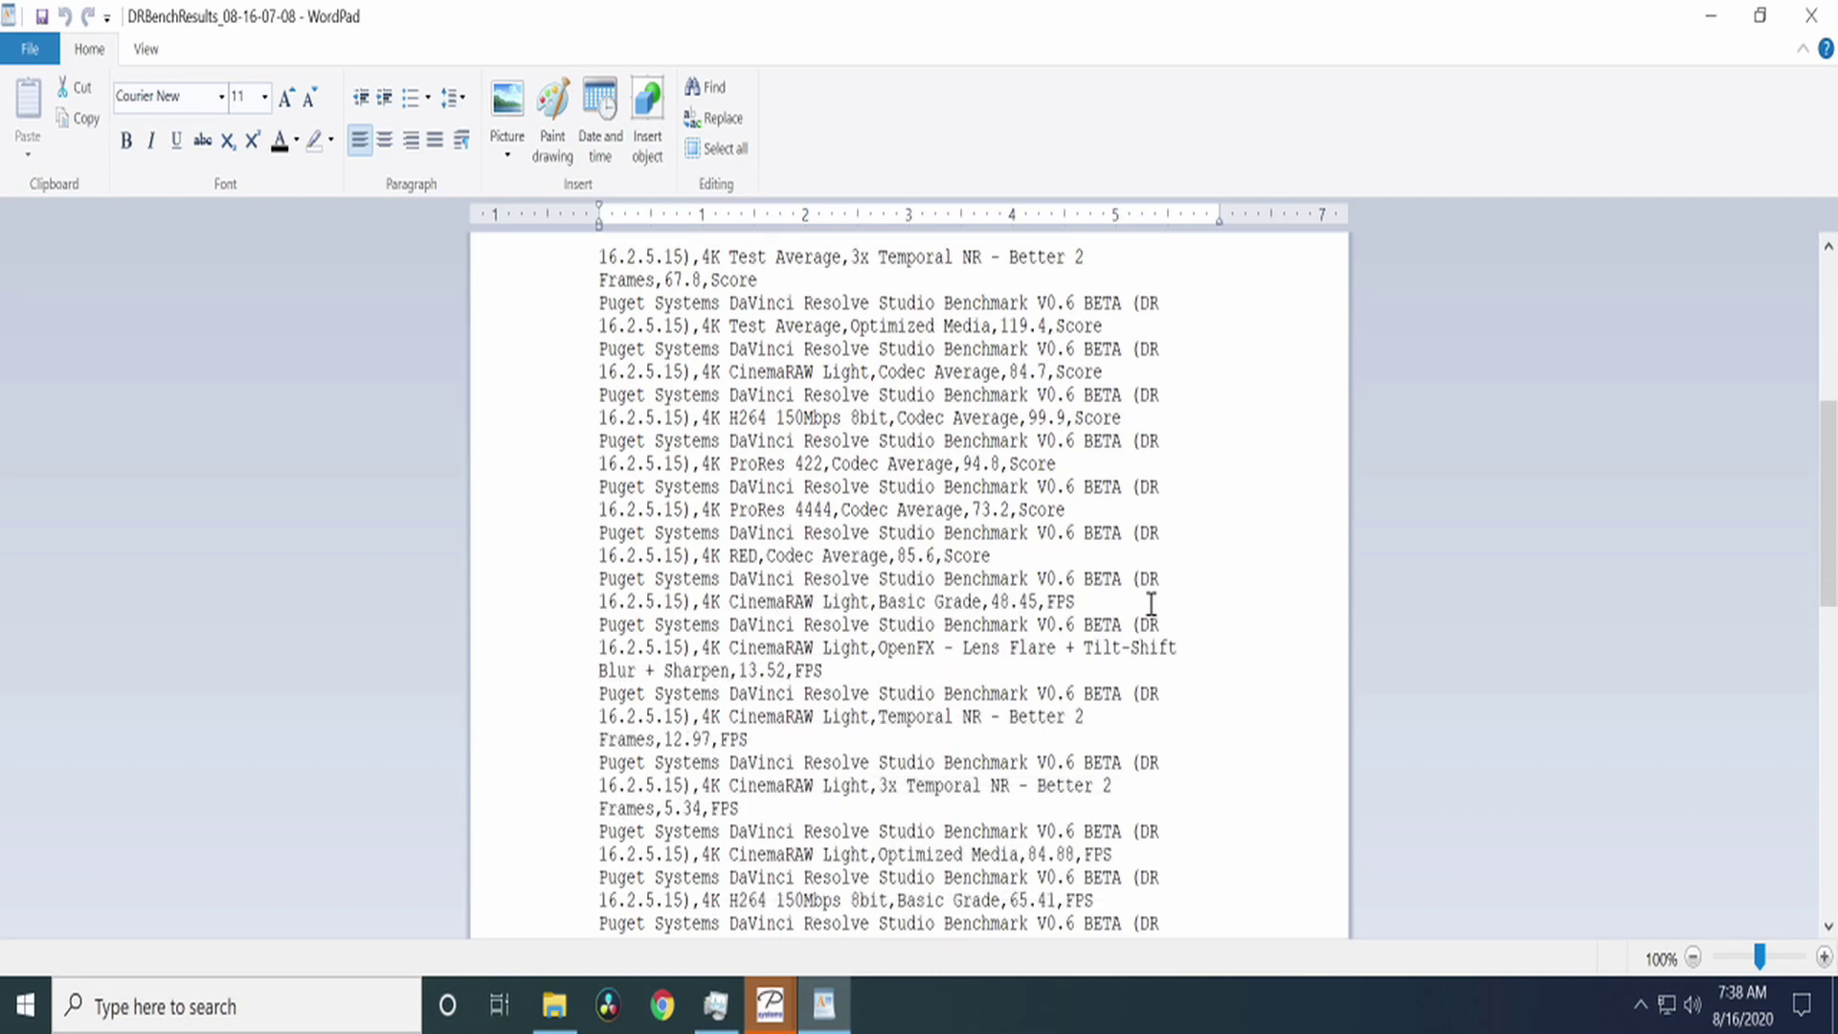
scroll(1150, 603, "down", 4)
scroll(1152, 609, "down", 11)
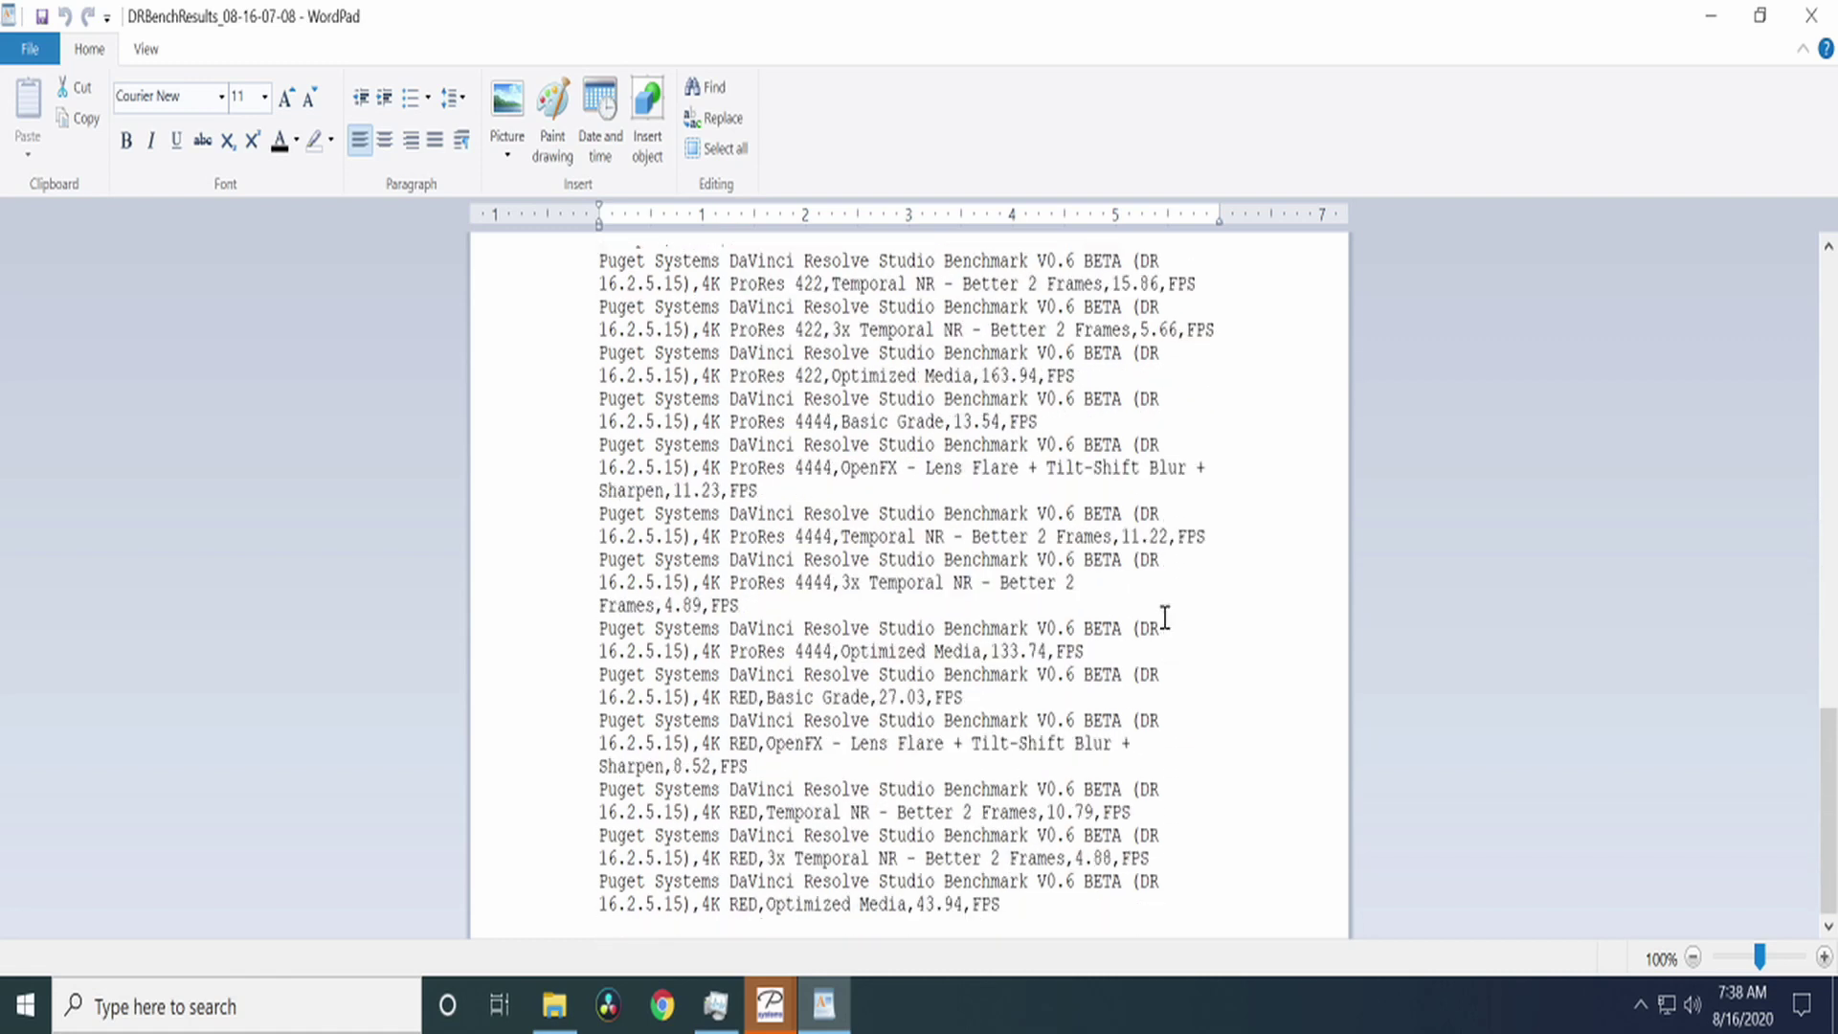
scroll(900, 813, "up", 6)
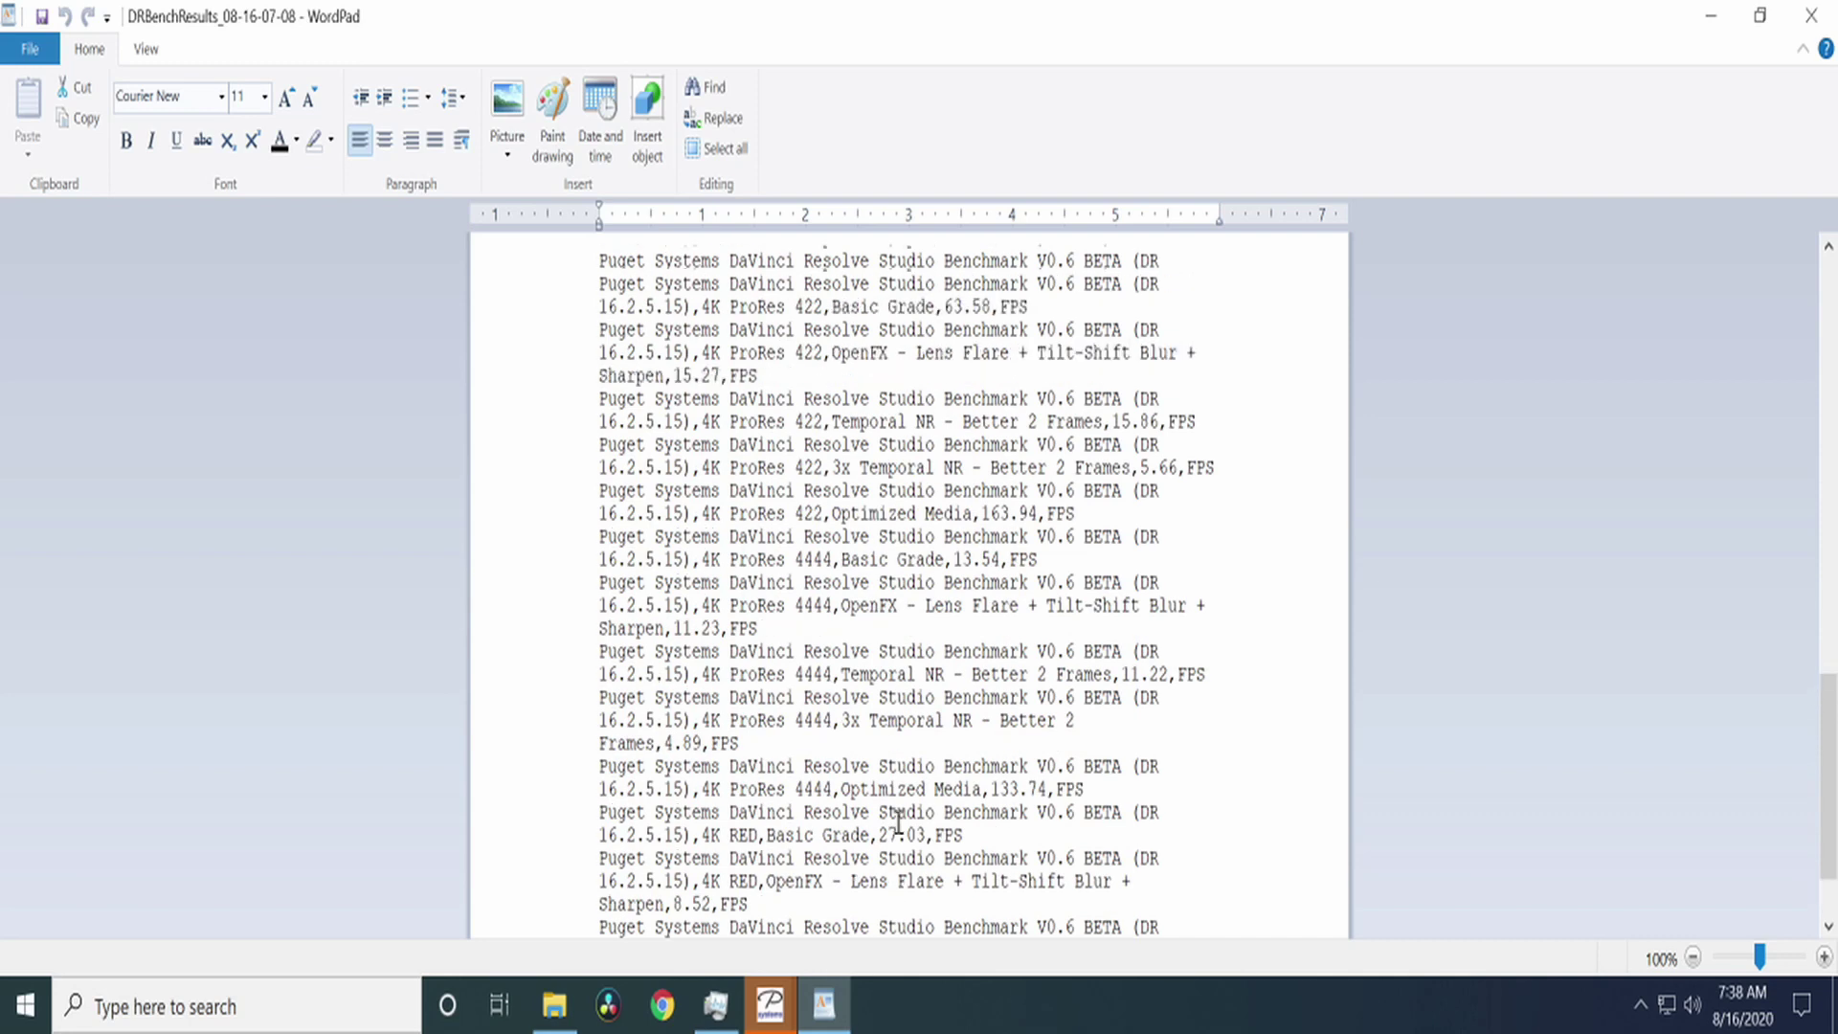
scroll(899, 813, "up", 10)
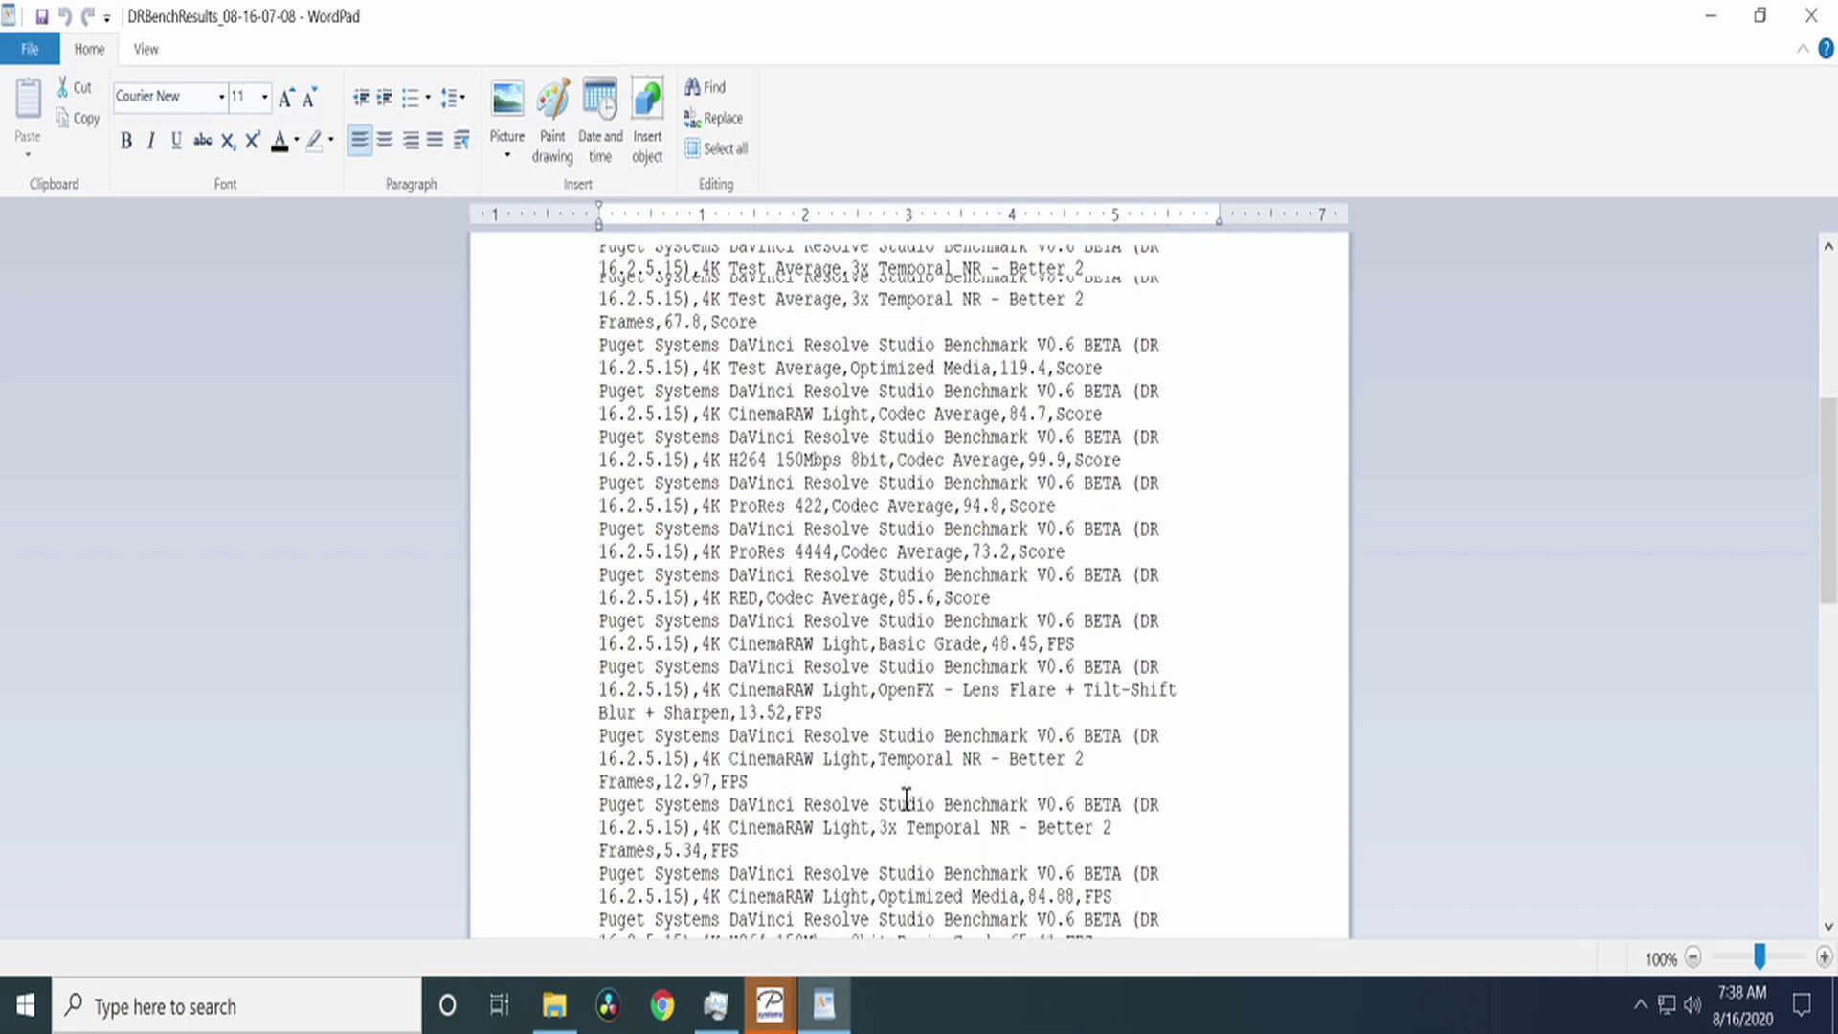
scroll(906, 797, "up", 6)
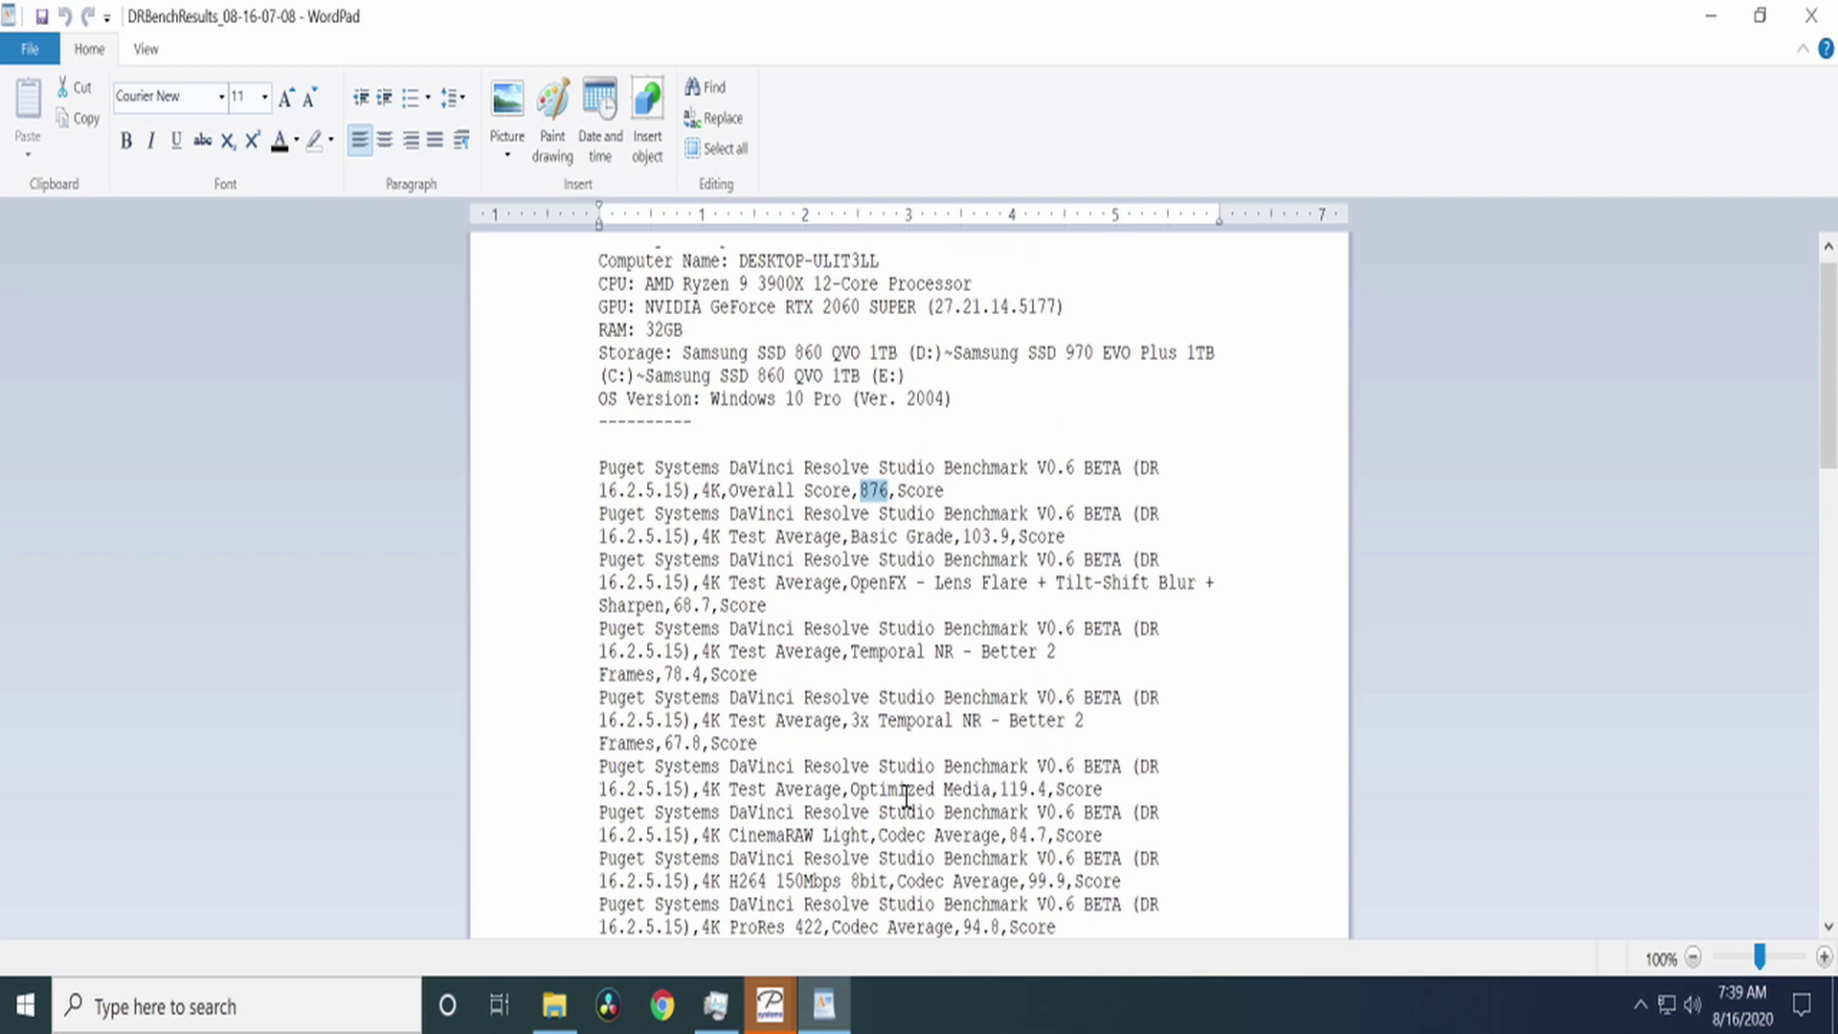
left_click(1249, 531)
Step: Select the Overall Score,876 line, minimize WordPad, dismiss Benchmark Complete and close the Benchmark folder
left_click_drag(961, 495, 596, 464)
left_click(1692, 17)
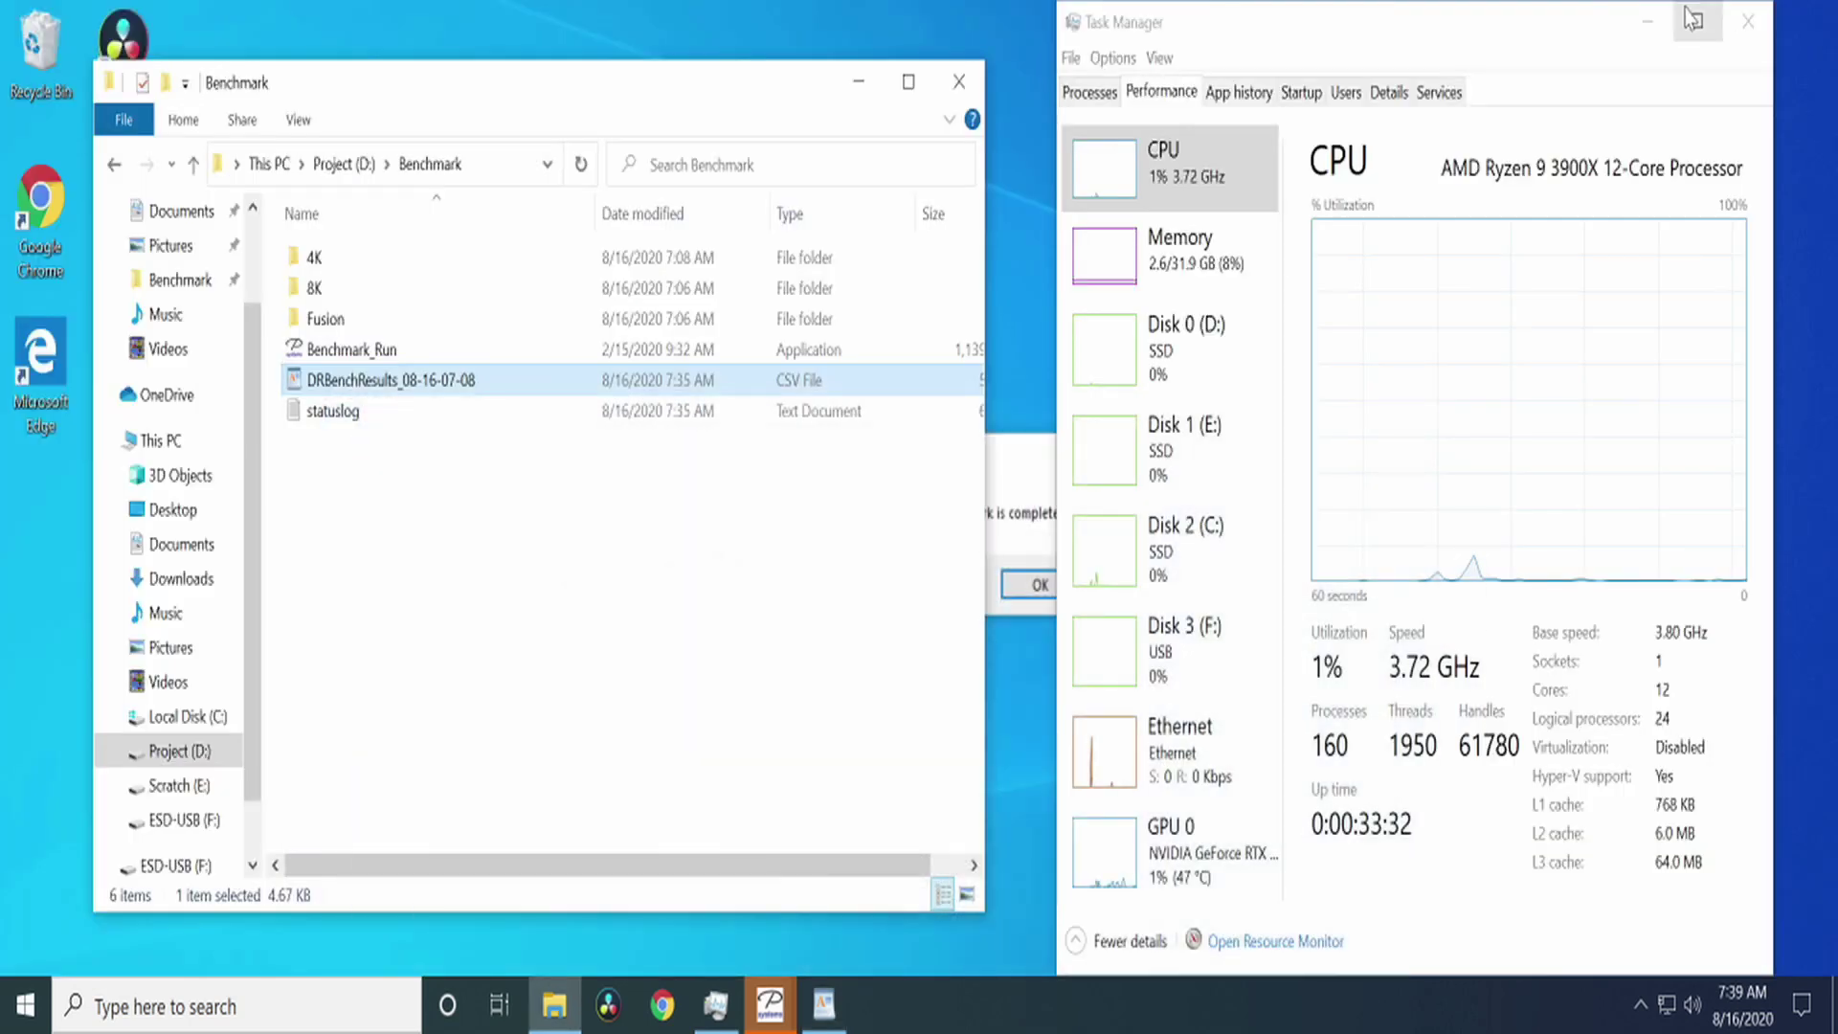
left_click(1032, 498)
left_click(1039, 583)
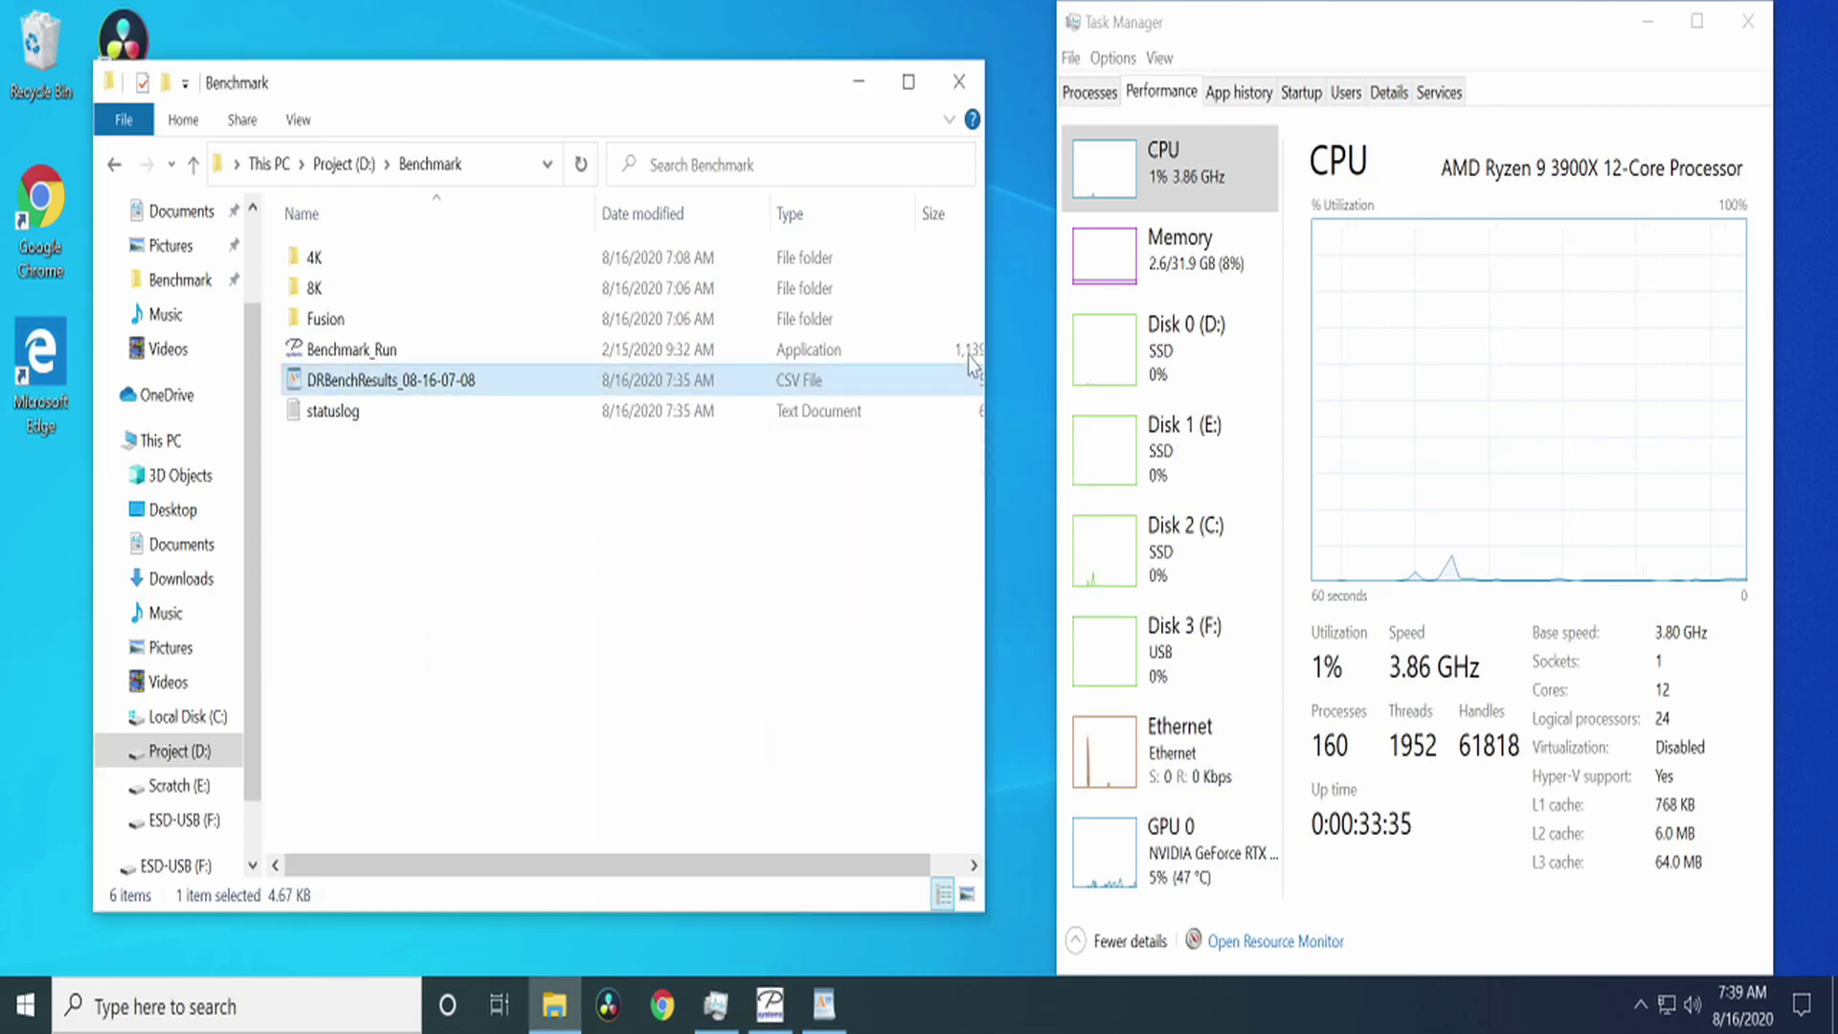
left_click(957, 82)
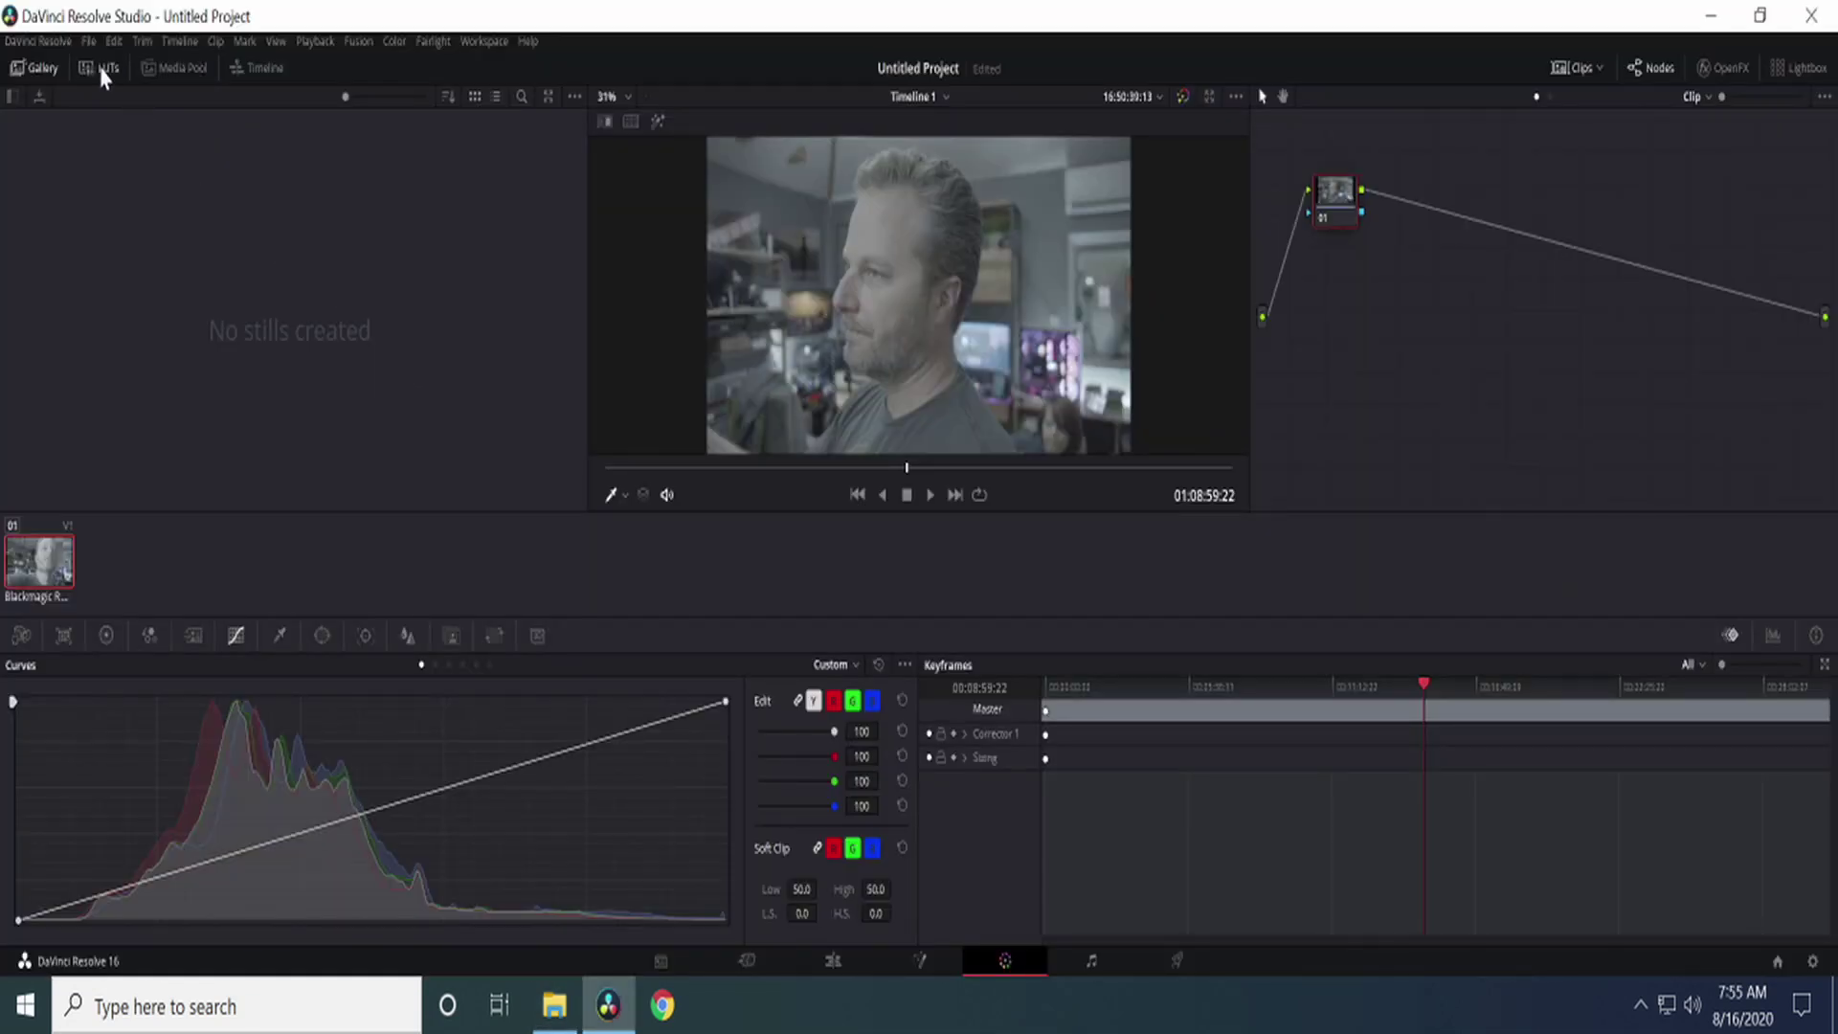
Step: Apply the Blackmagic 4K Film to Video v3 LUT from the Blackmagic Design collection to node 01
left_click(99, 67)
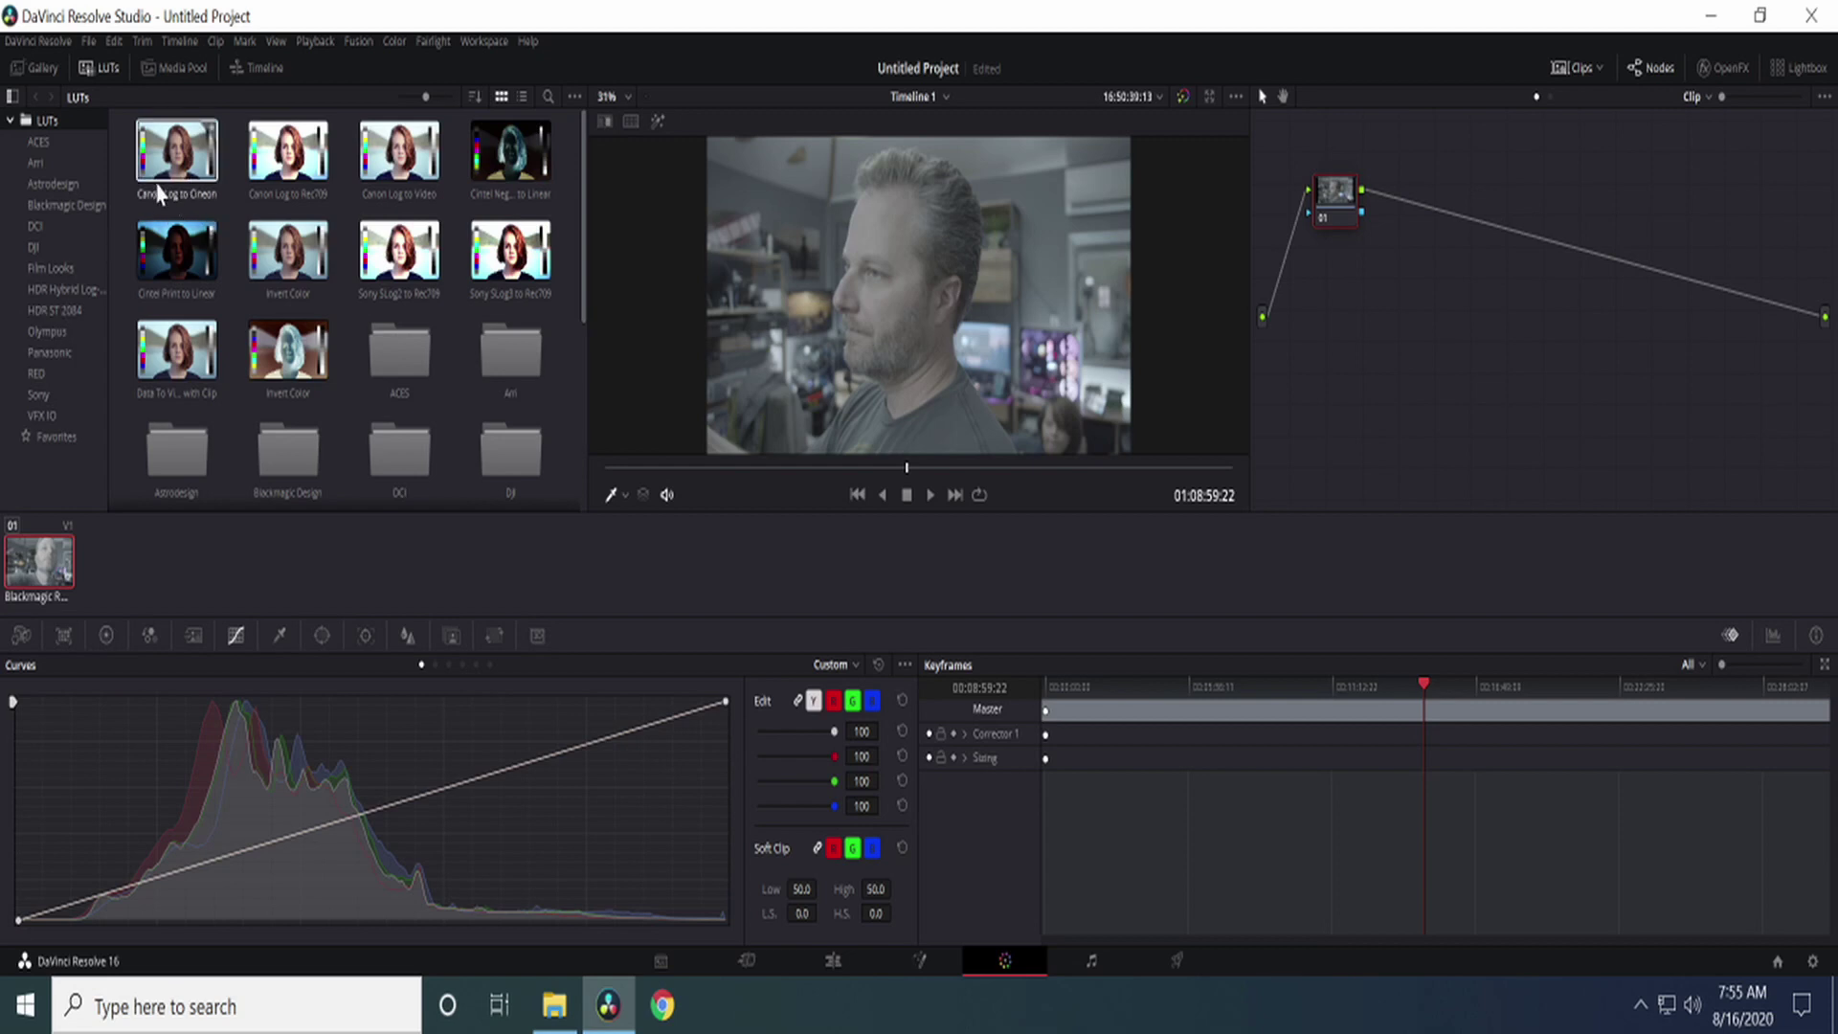
left_click(69, 205)
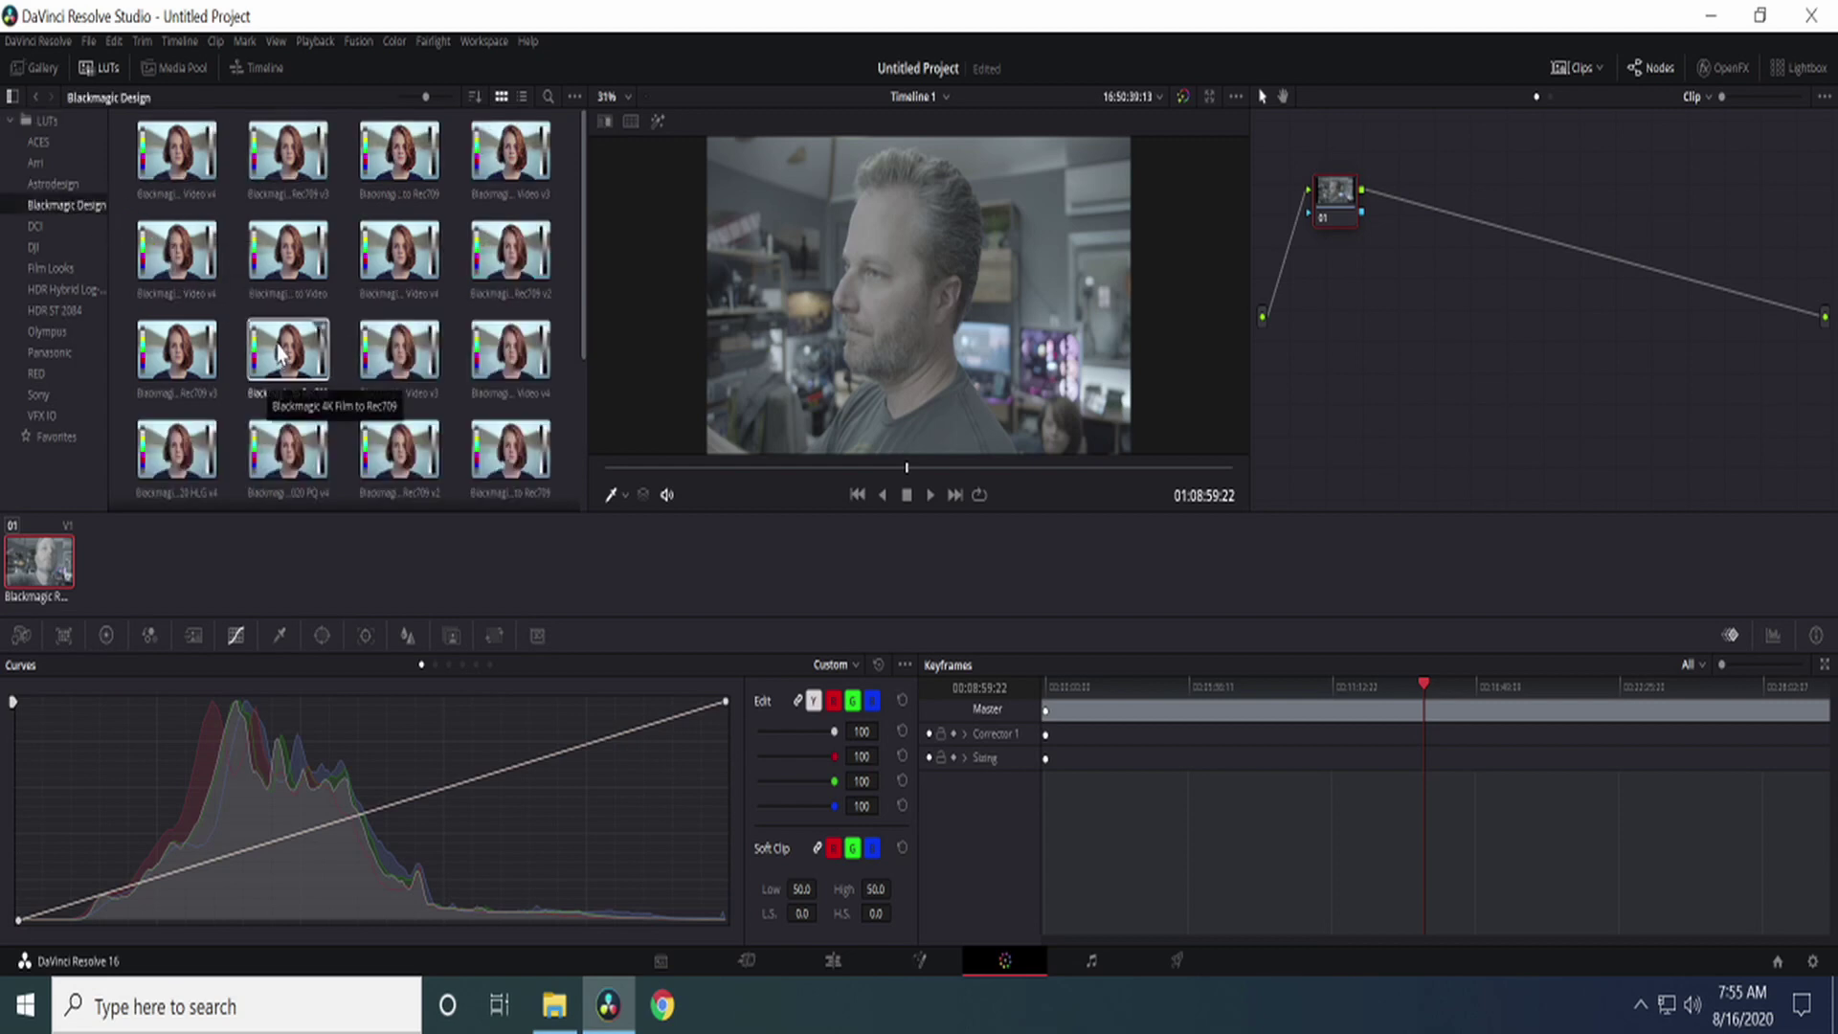
left_click_drag(278, 353, 1333, 196)
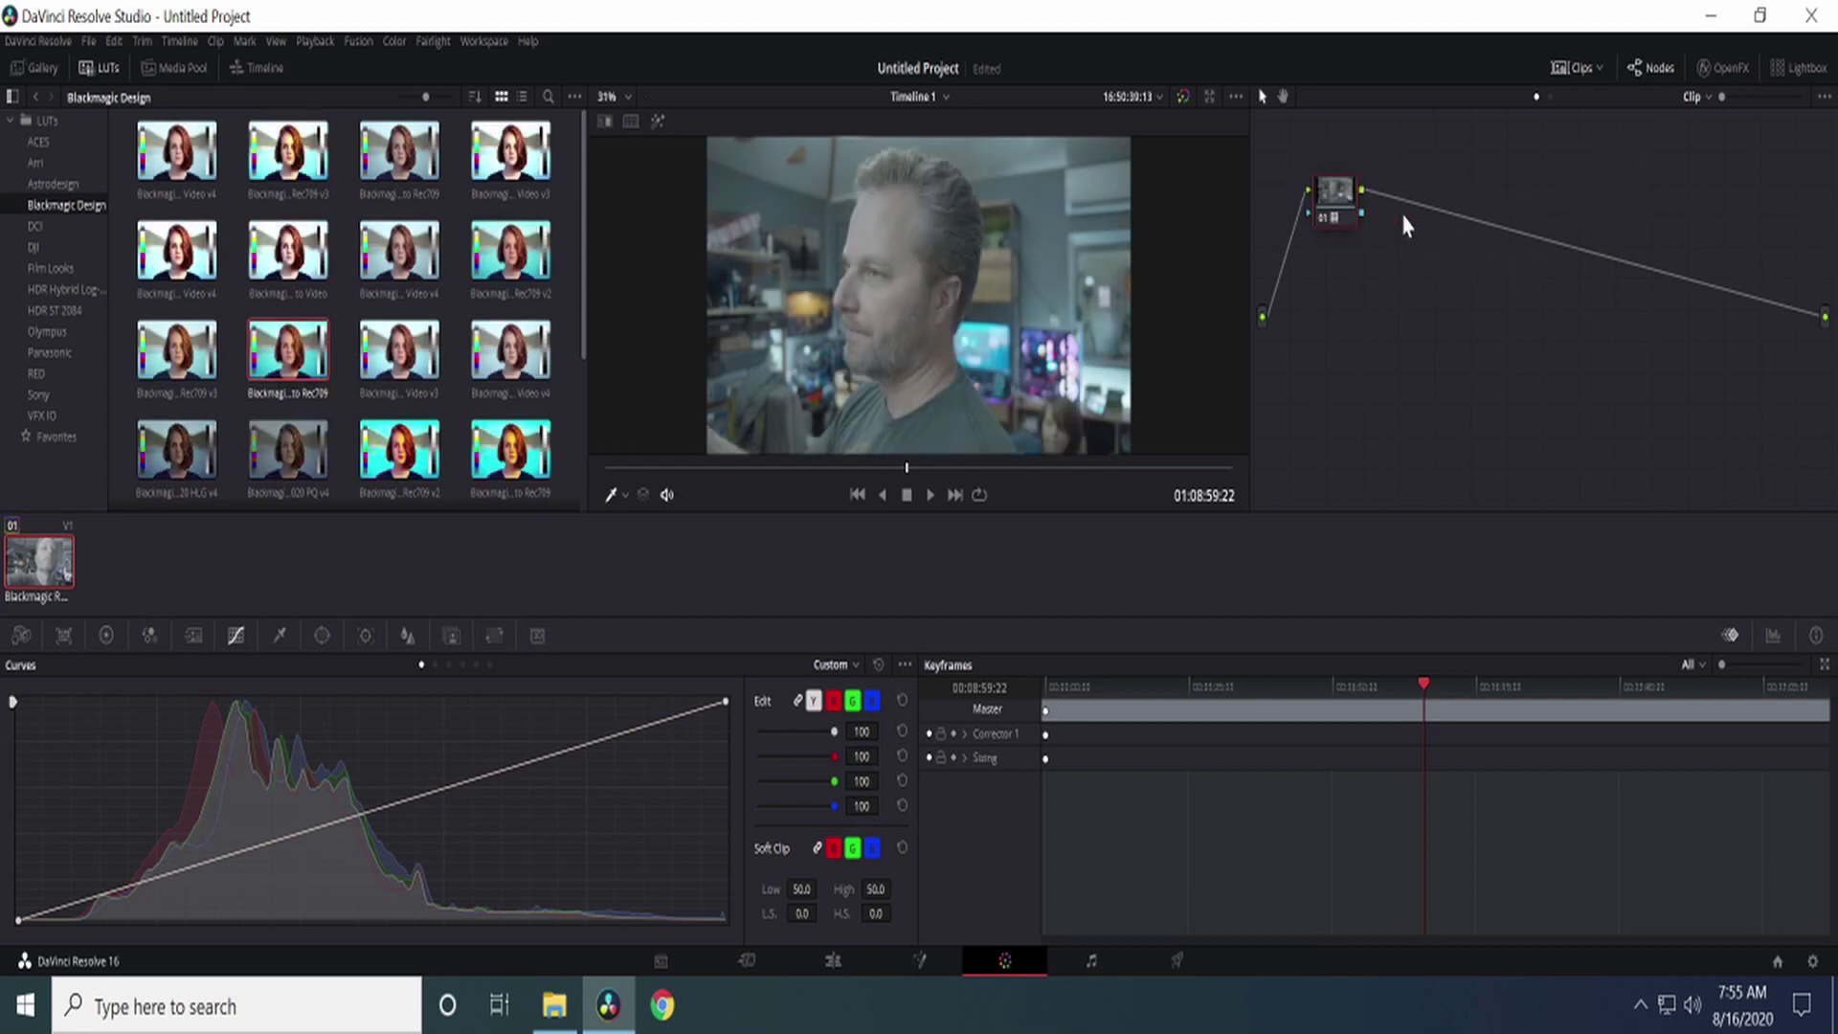
left_click_drag(398, 347, 1347, 213)
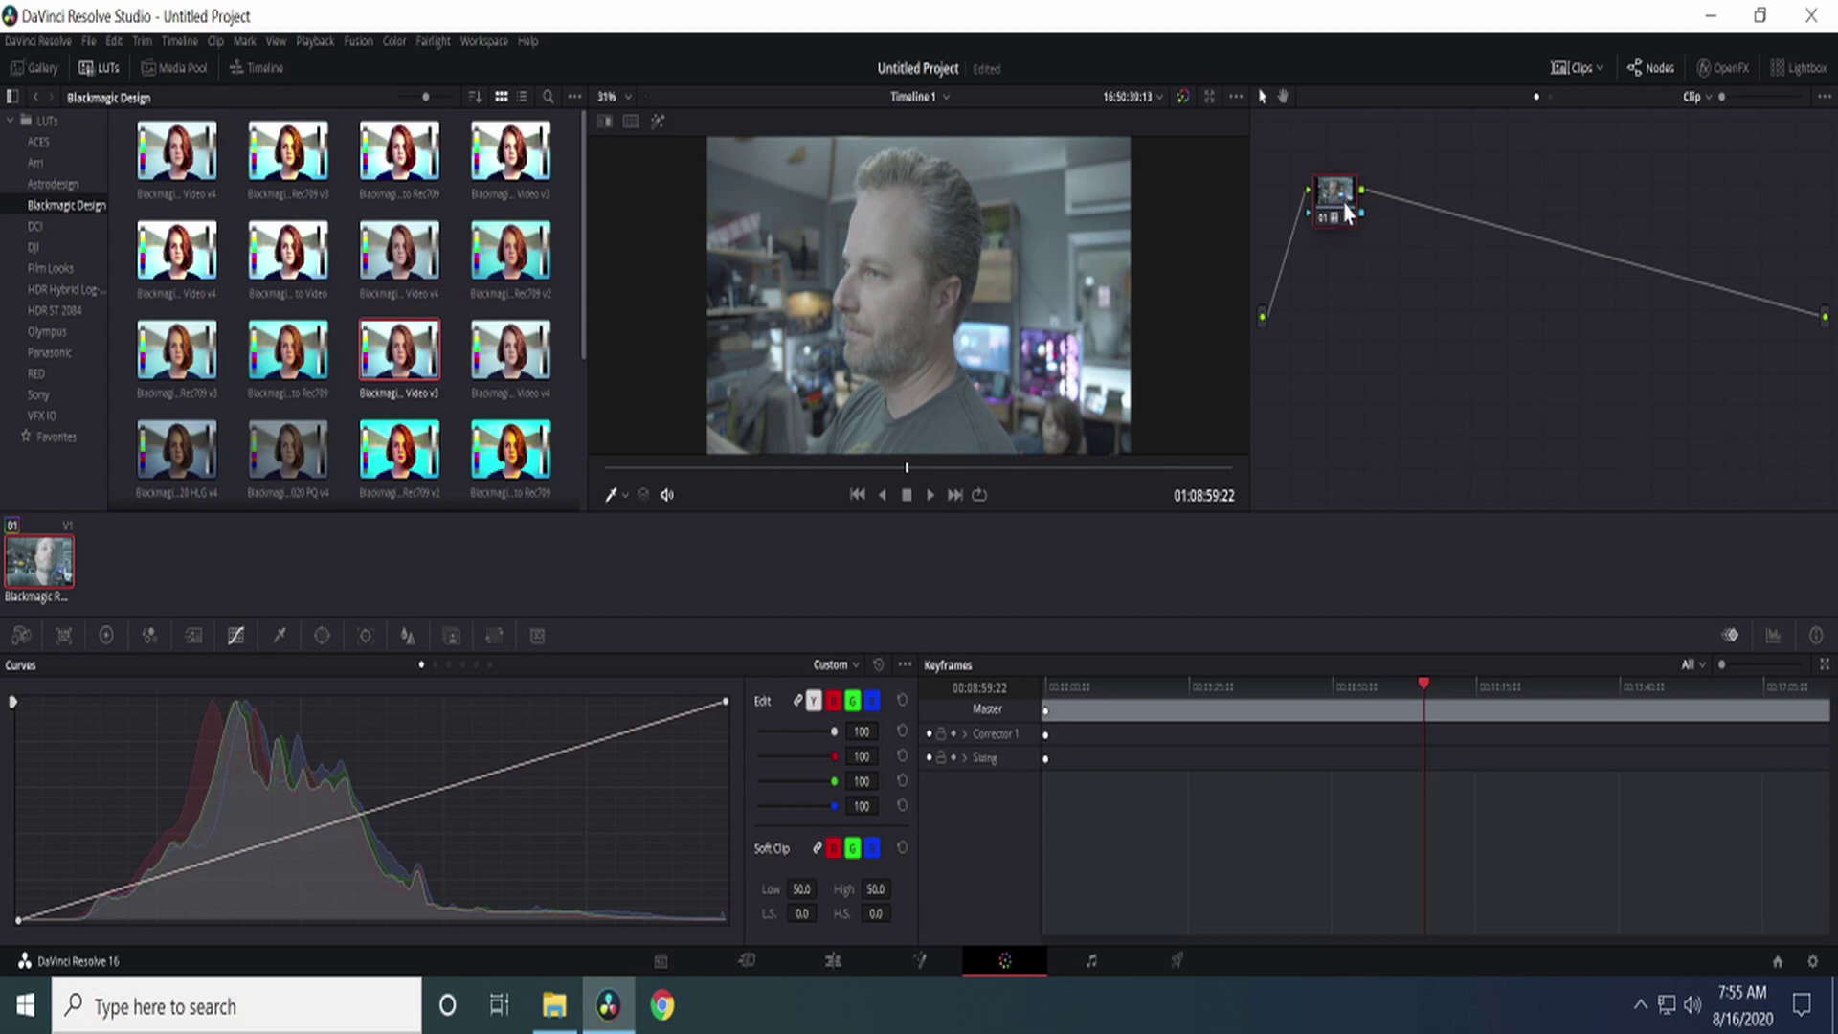
right_click(1347, 213)
left_click(1374, 214)
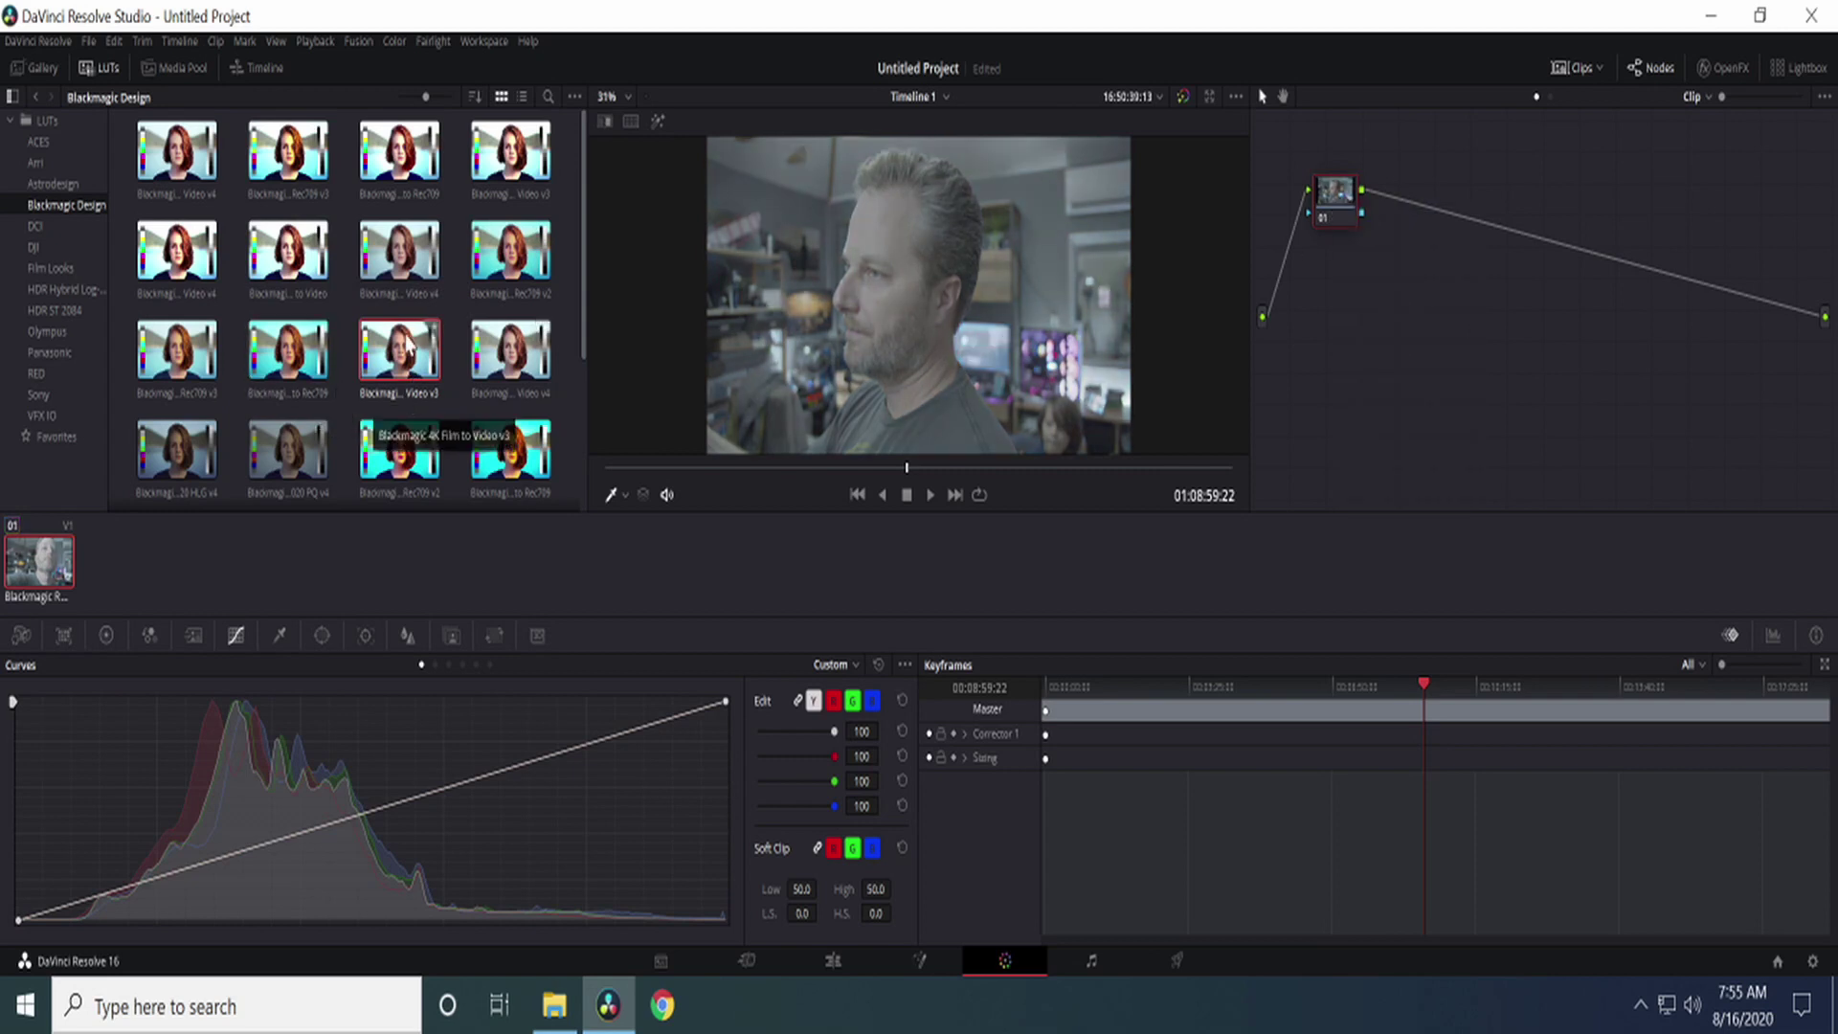
left_click_drag(406, 344, 1338, 202)
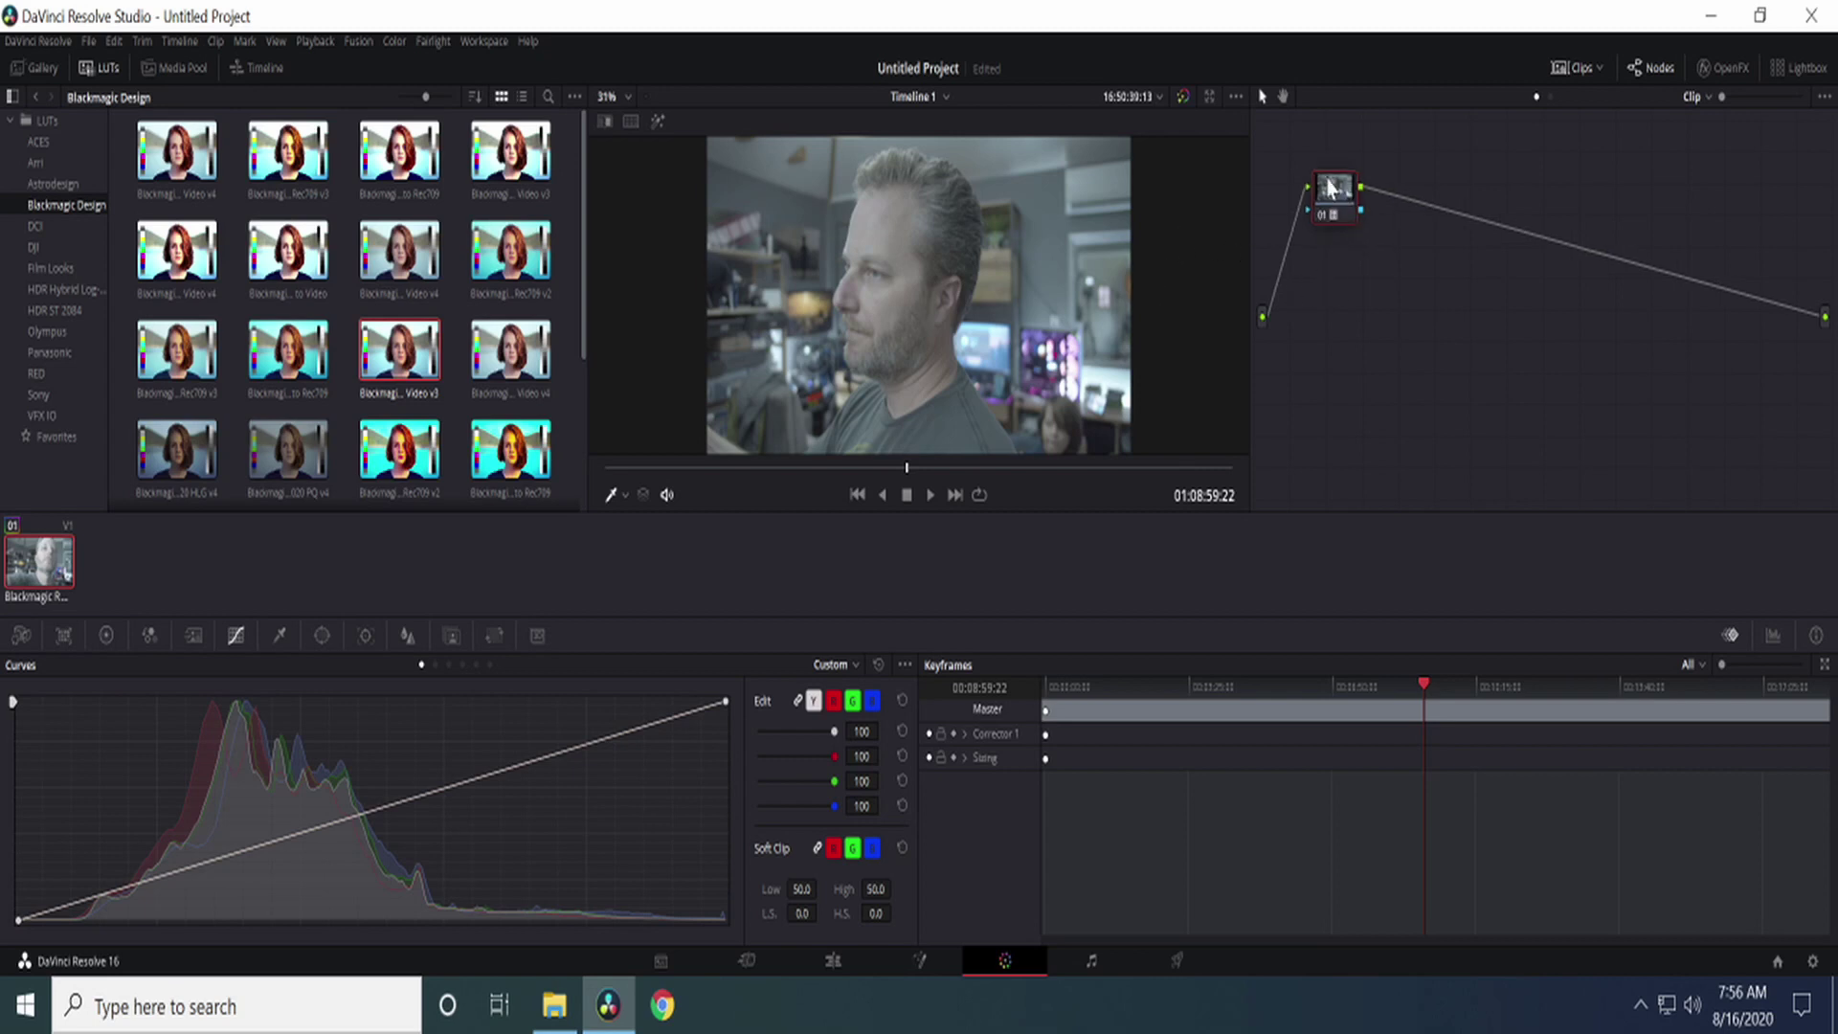
Step: Reposition node 01 nearer the centre of the node graph
left_click_drag(1333, 191, 1300, 167)
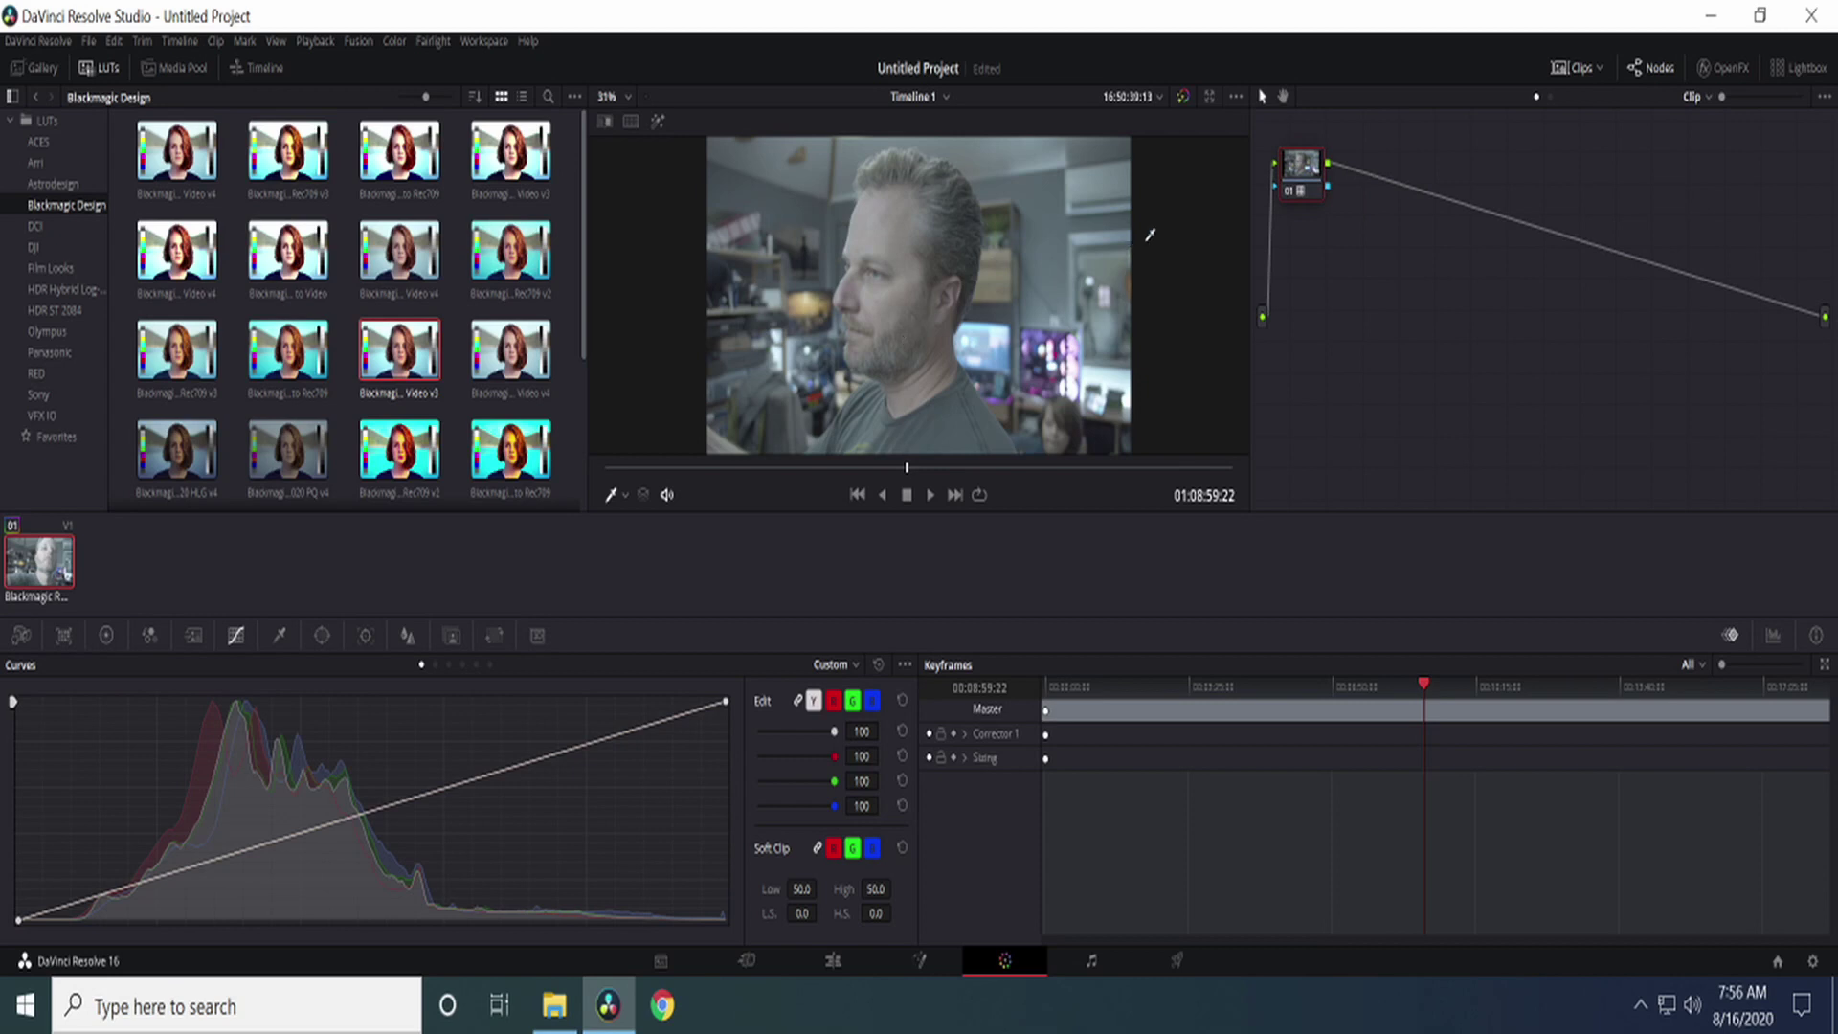
left_click_drag(1299, 167, 1392, 314)
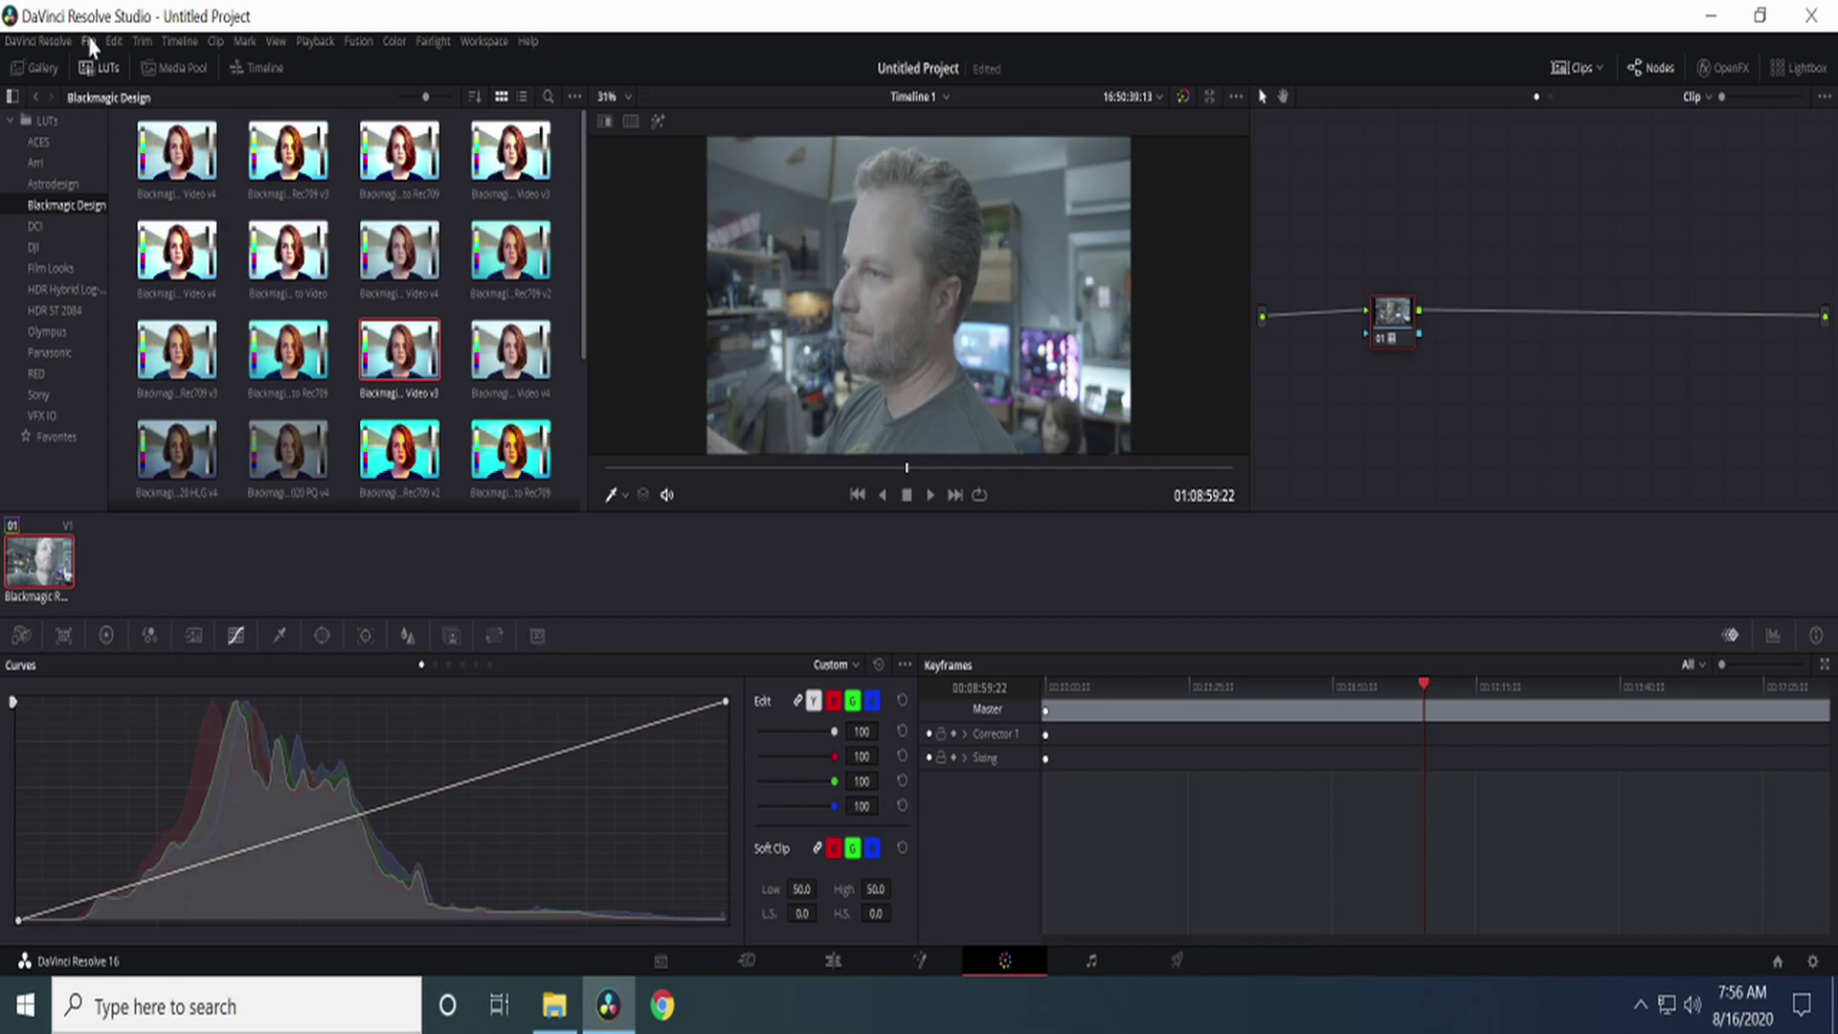
left_click_drag(1400, 320, 1353, 260)
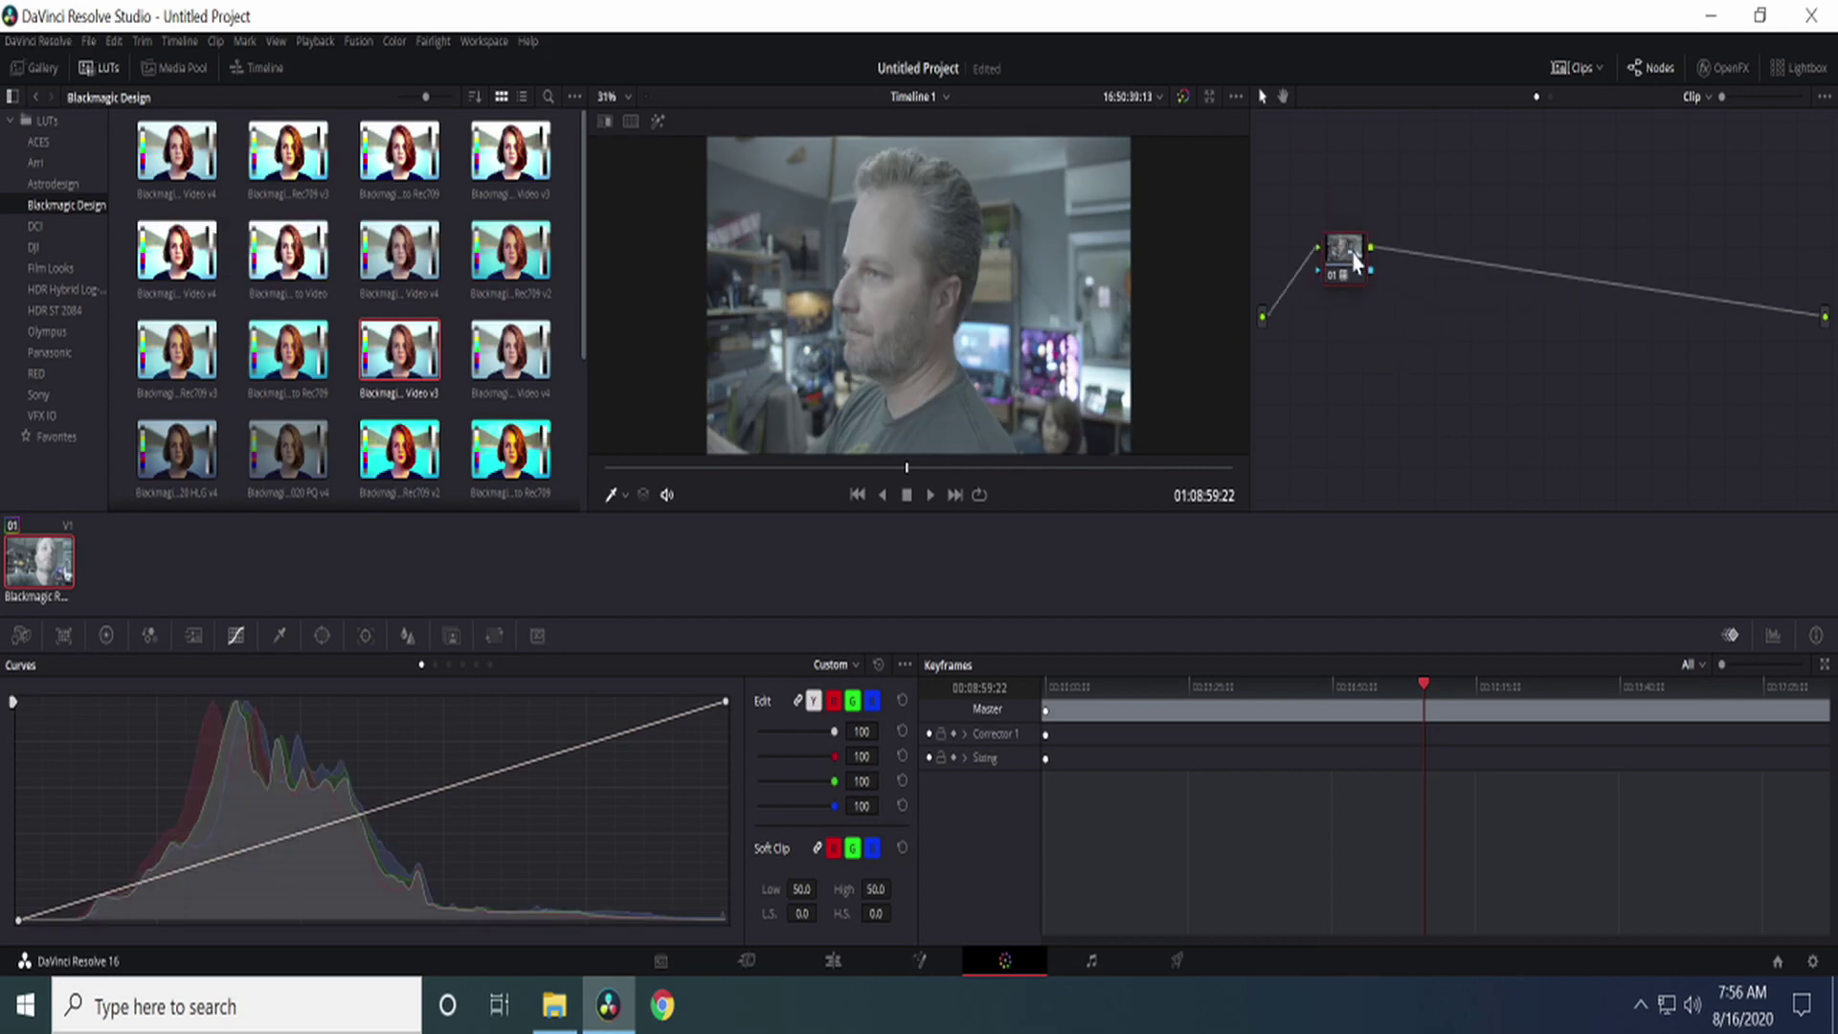
Step: Sample the face's skin tones with the Qualifier, then undo and reset node 01's grade
left_click(279, 636)
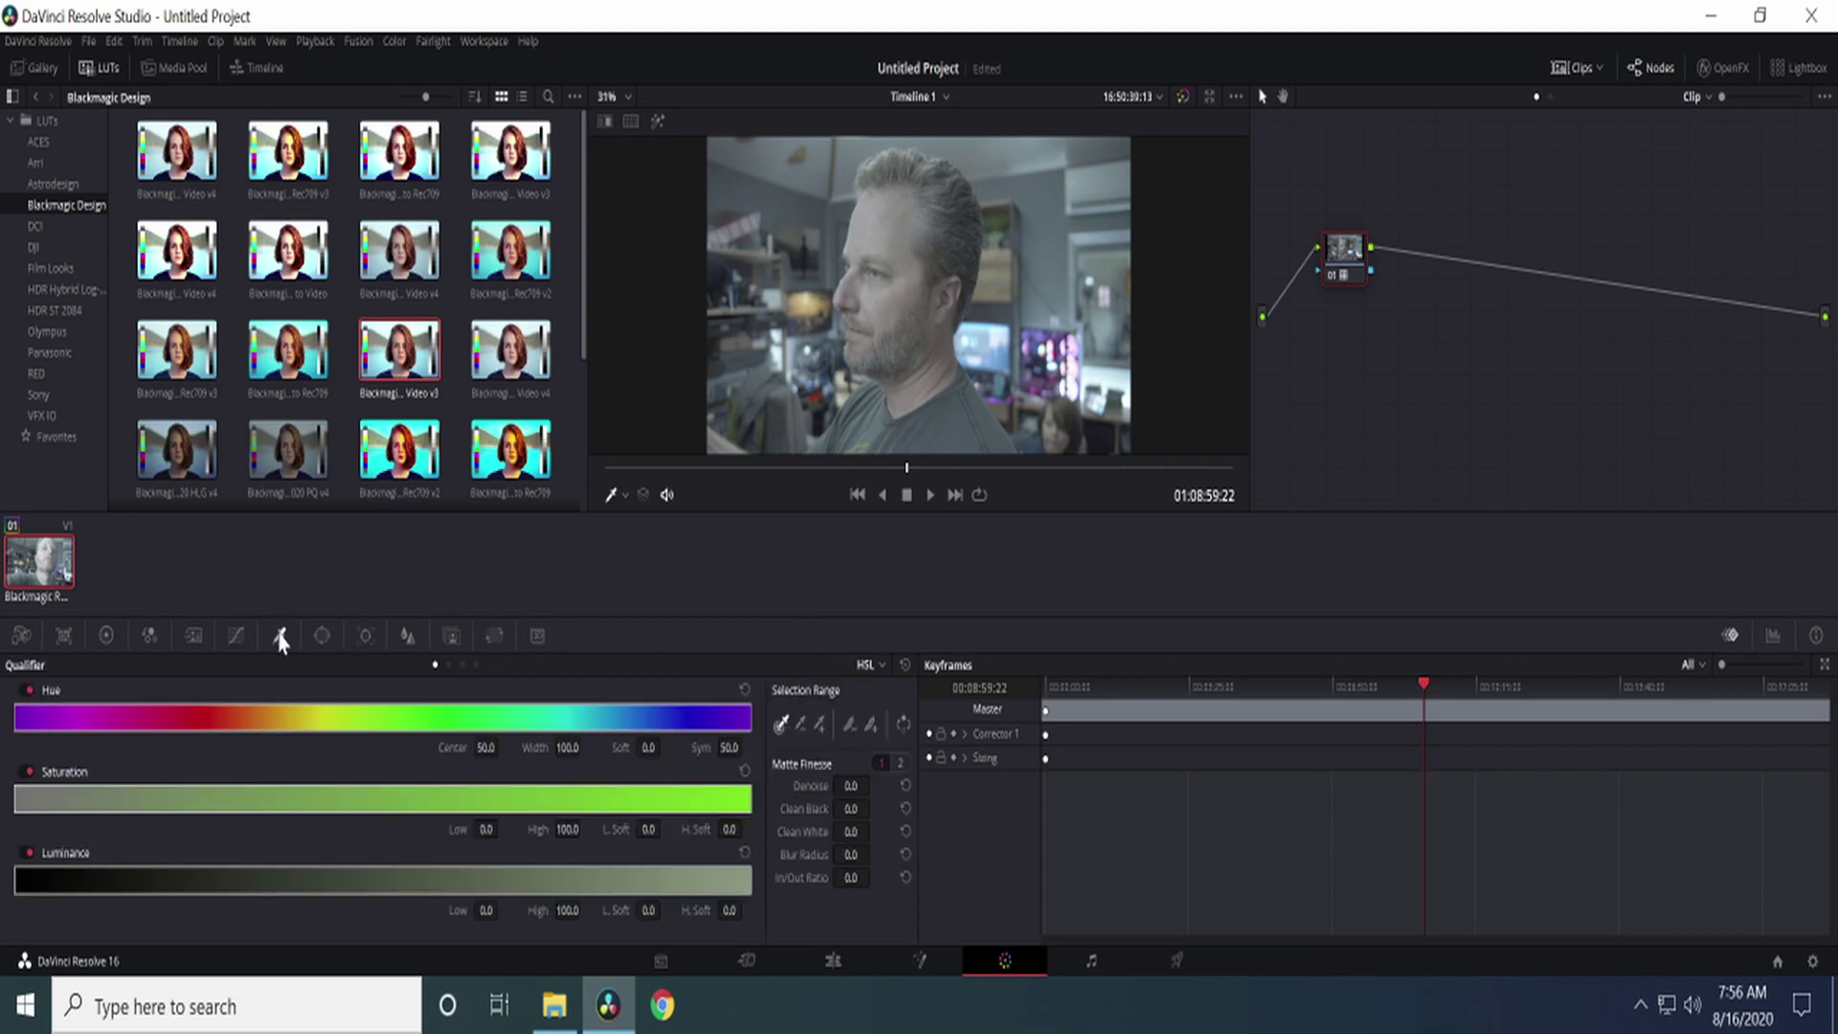
left_click(883, 227)
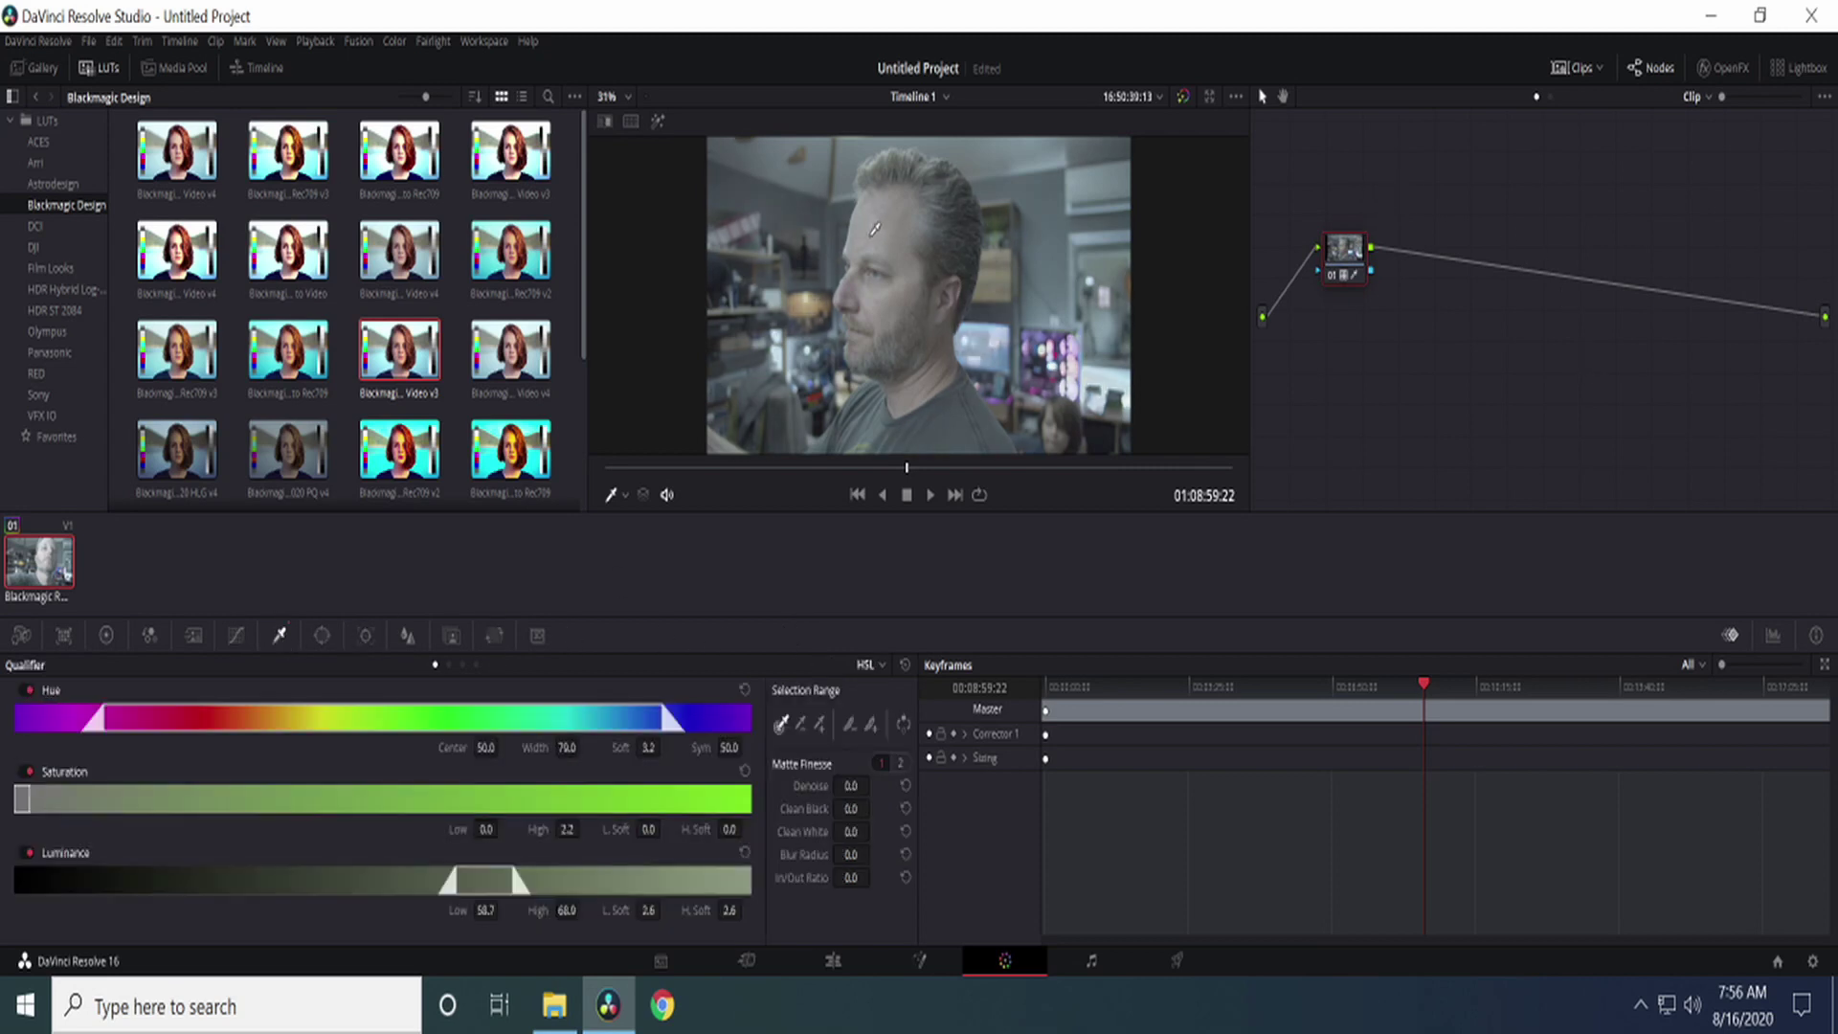
left_click_drag(914, 220, 959, 265)
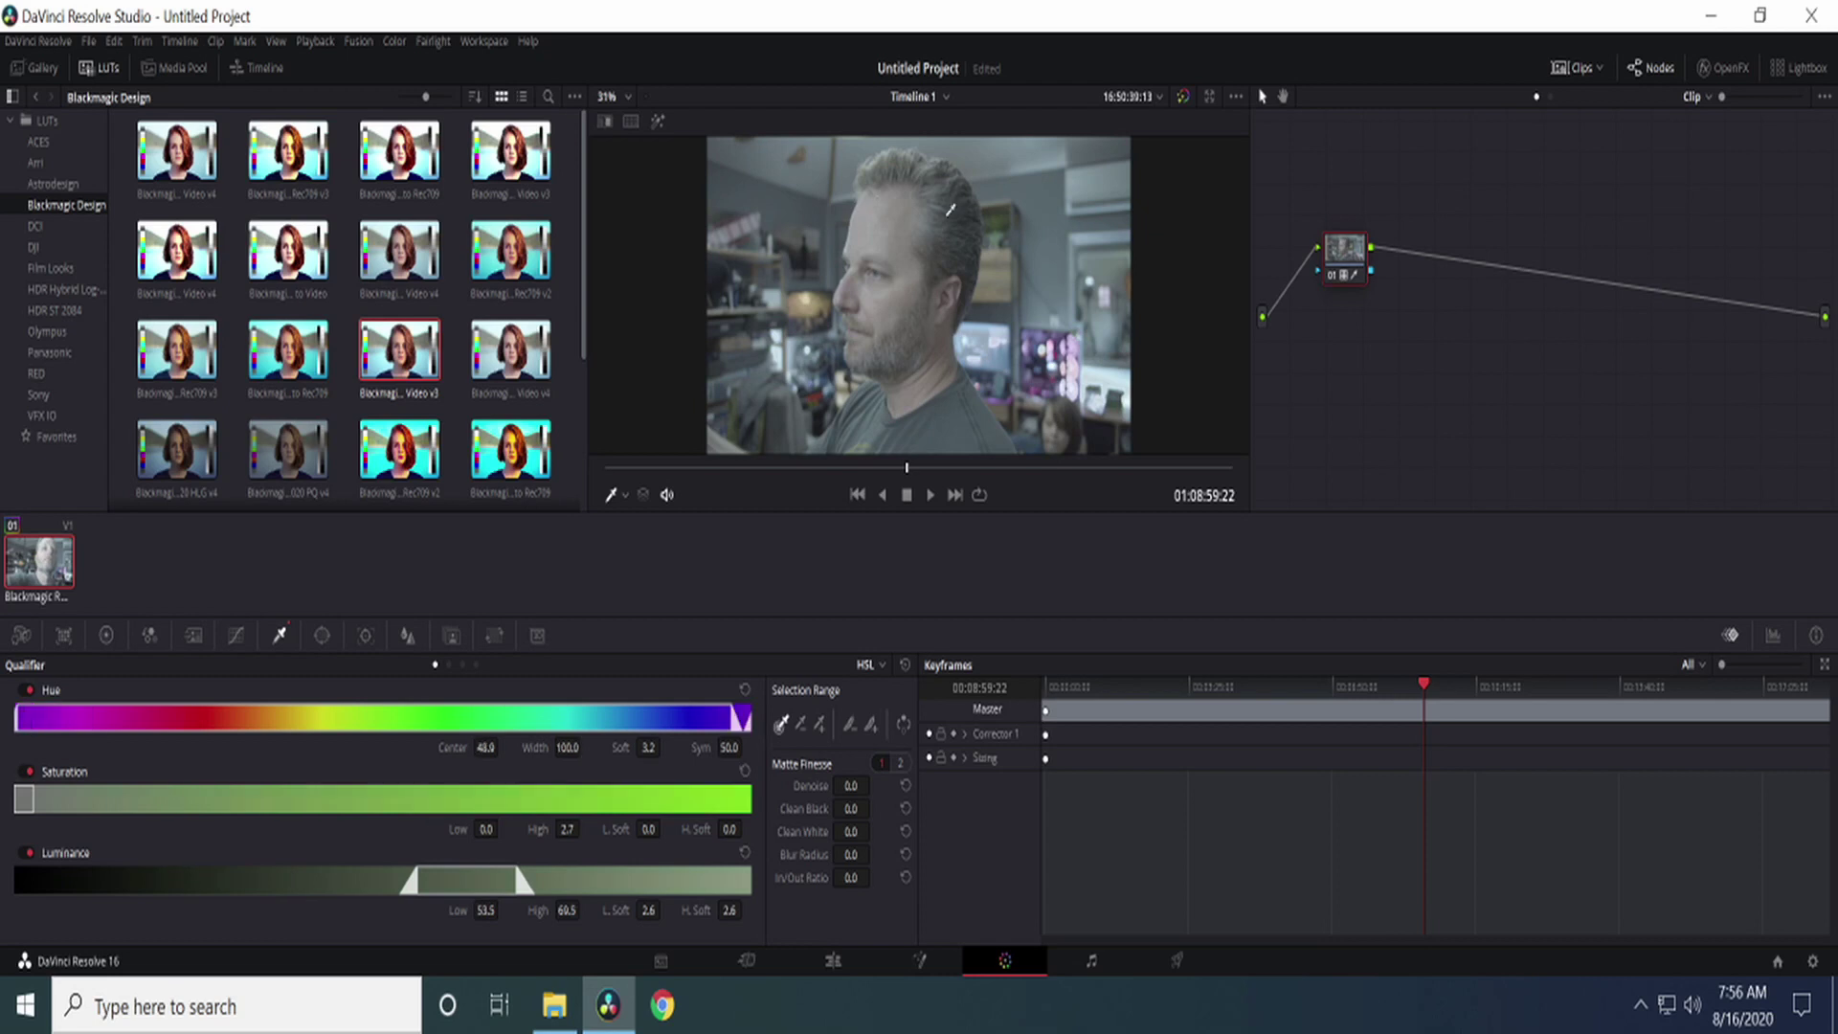
left_click_drag(1350, 257, 1322, 198)
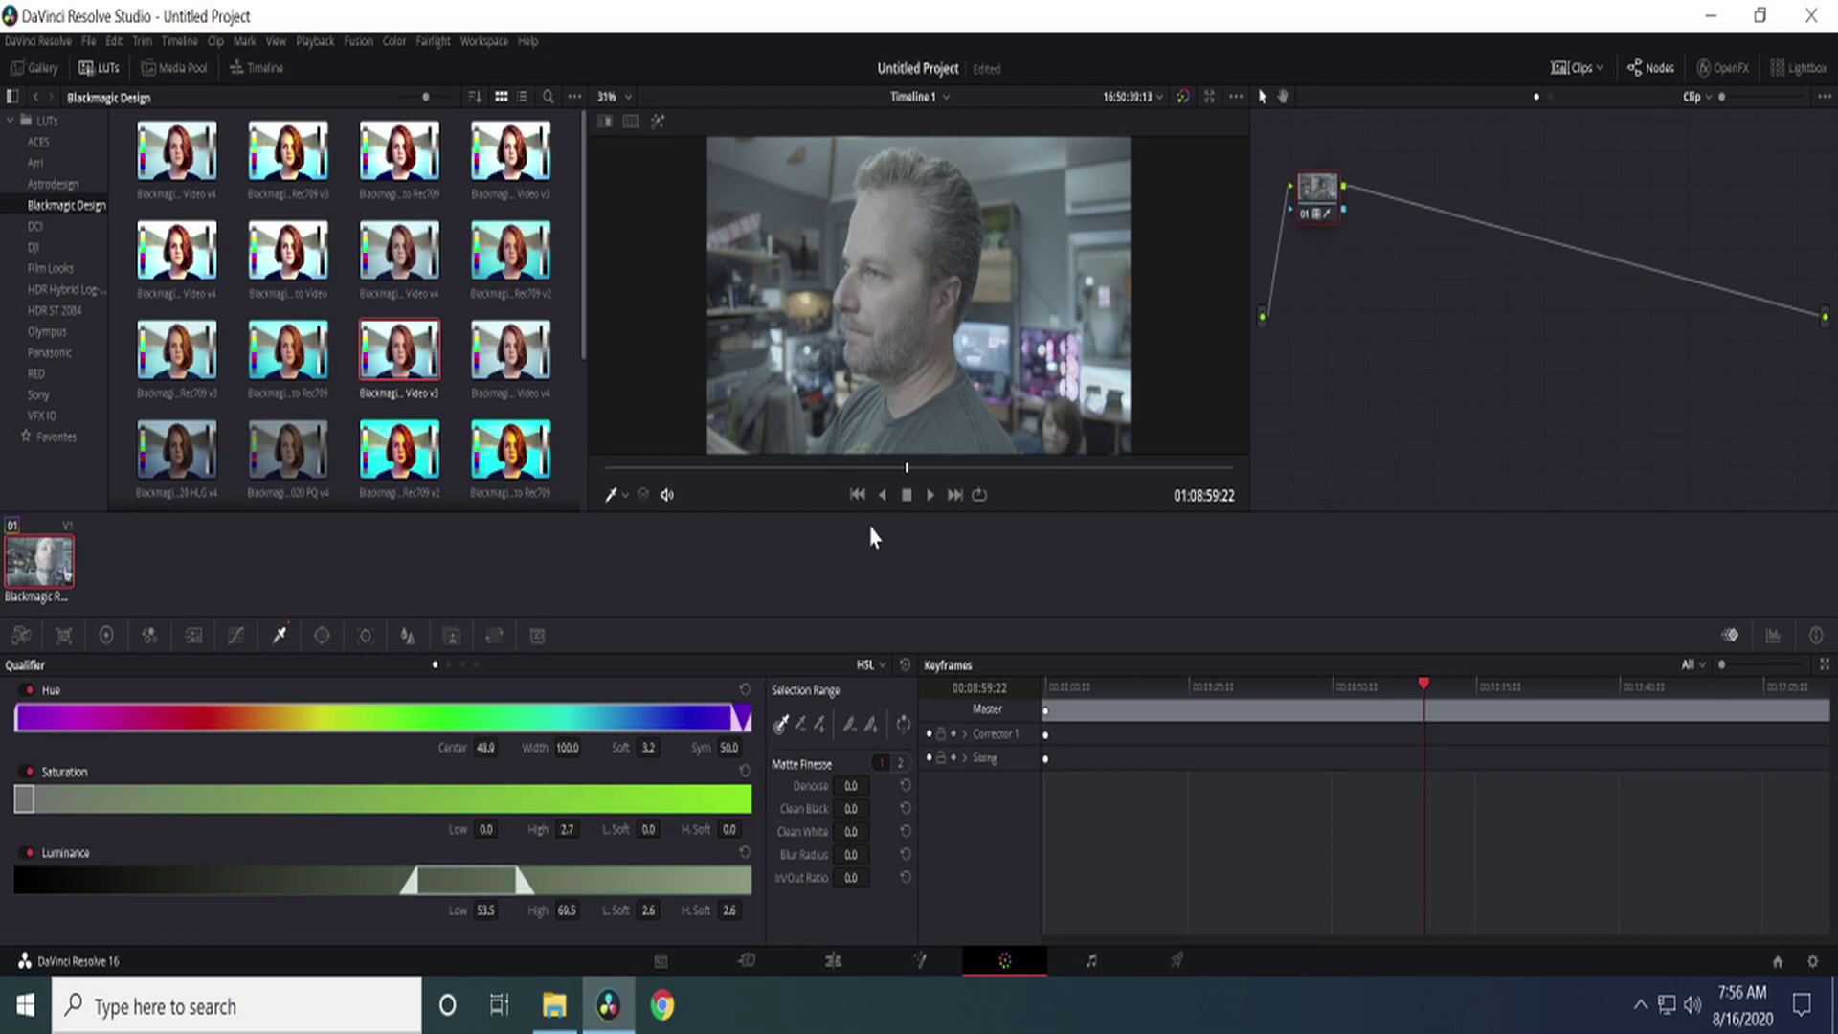
key("ctrl+z")
key("ctrl+z")
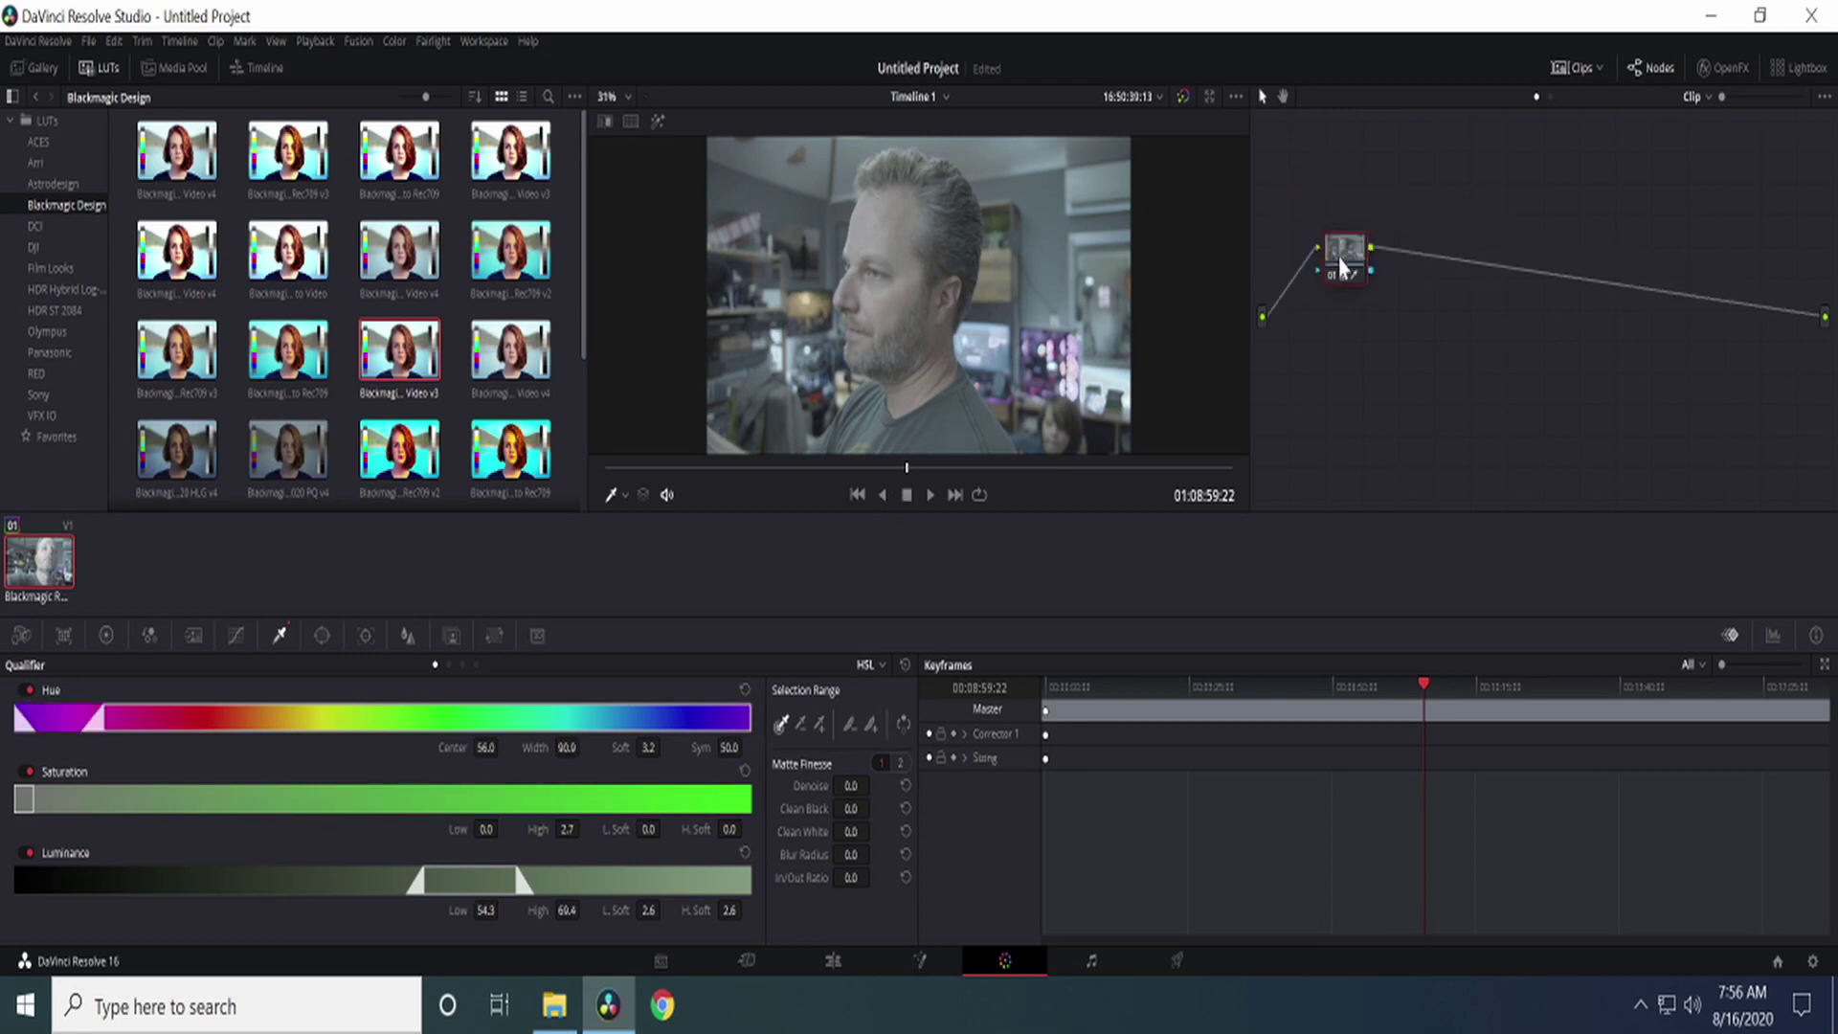
right_click(1342, 268)
left_click(1375, 298)
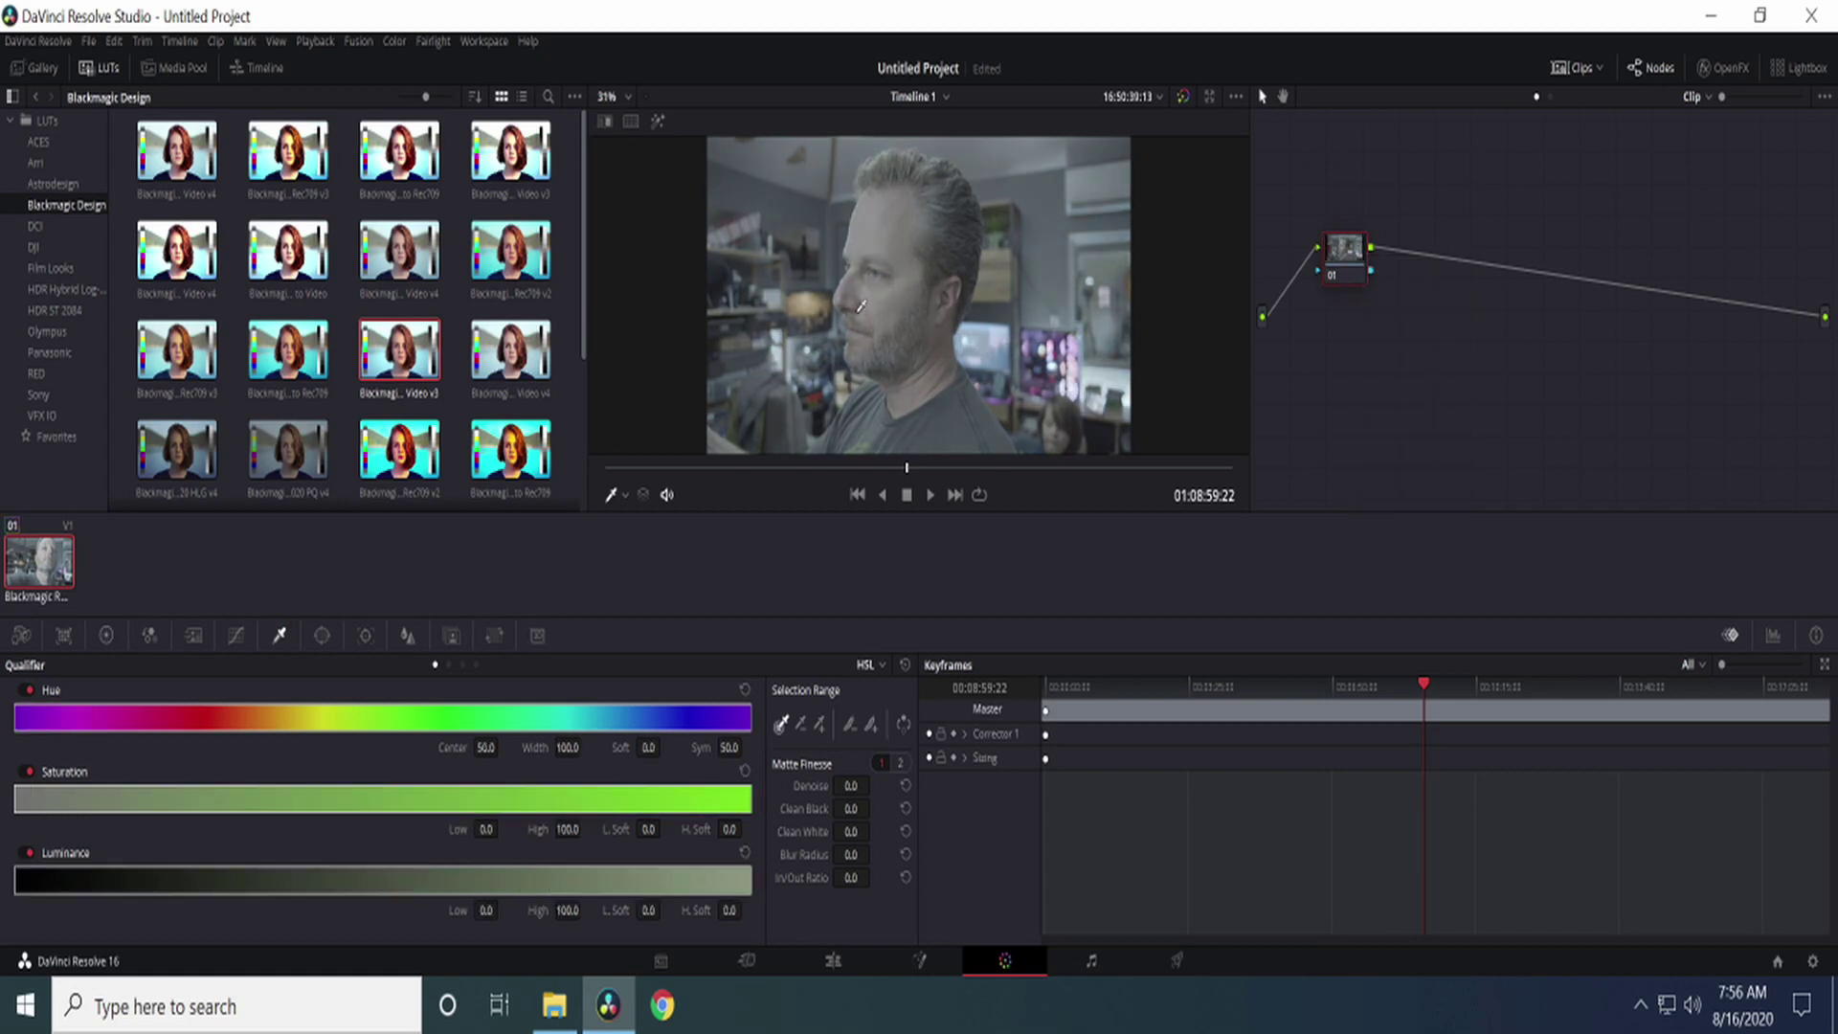
Step: Resample different skin areas of the face with the qualifier, undoing each trial sample
left_click_drag(846, 284, 900, 242)
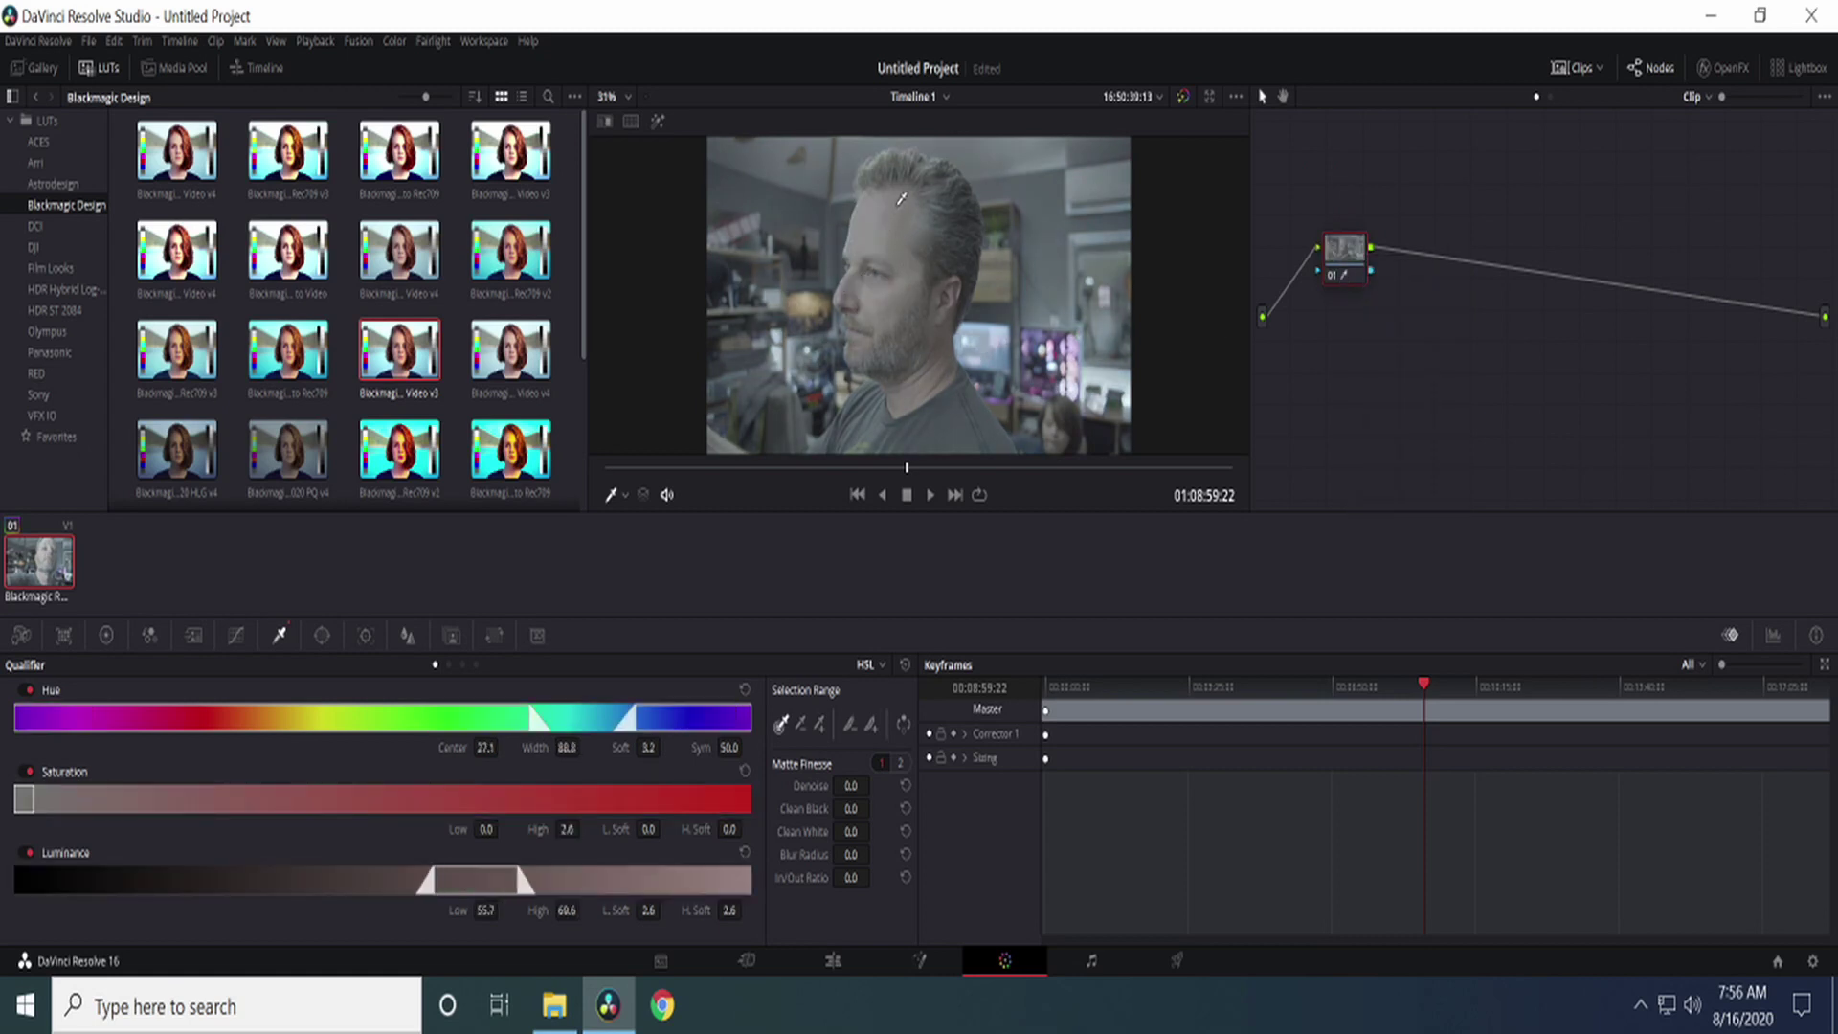
left_click(884, 214)
left_click(945, 368)
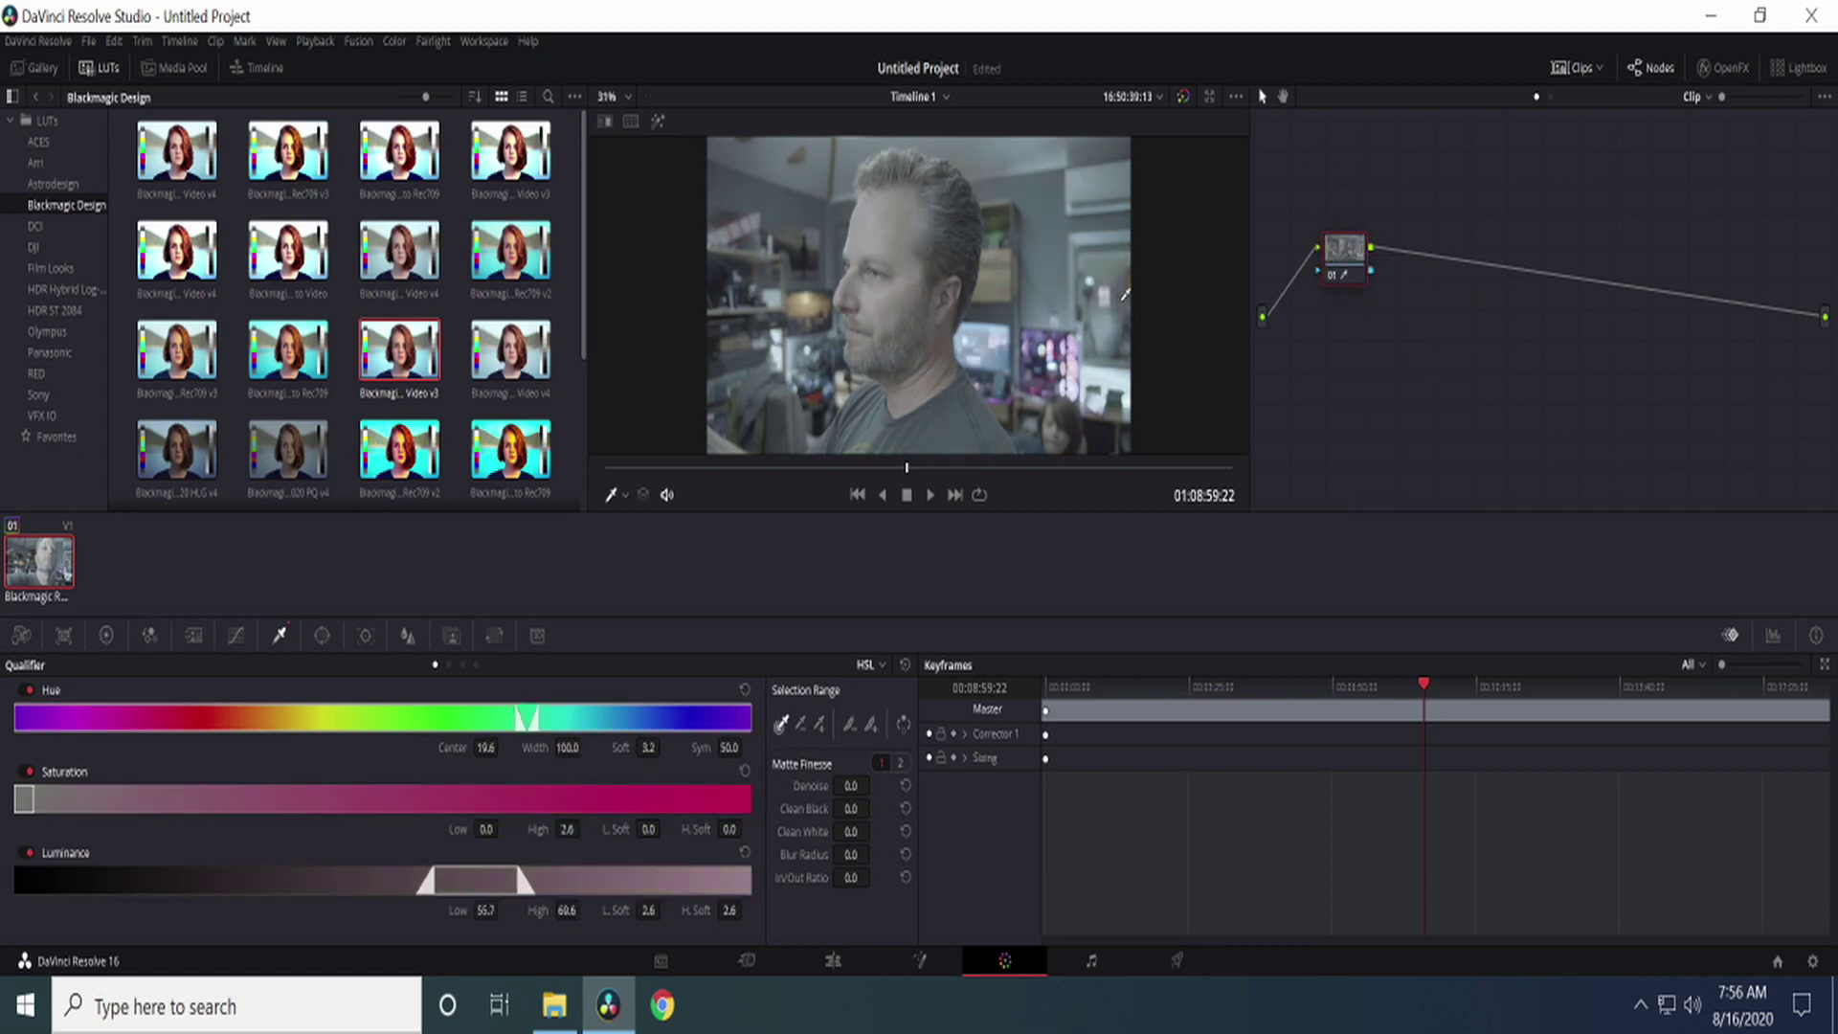
left_click(995, 279)
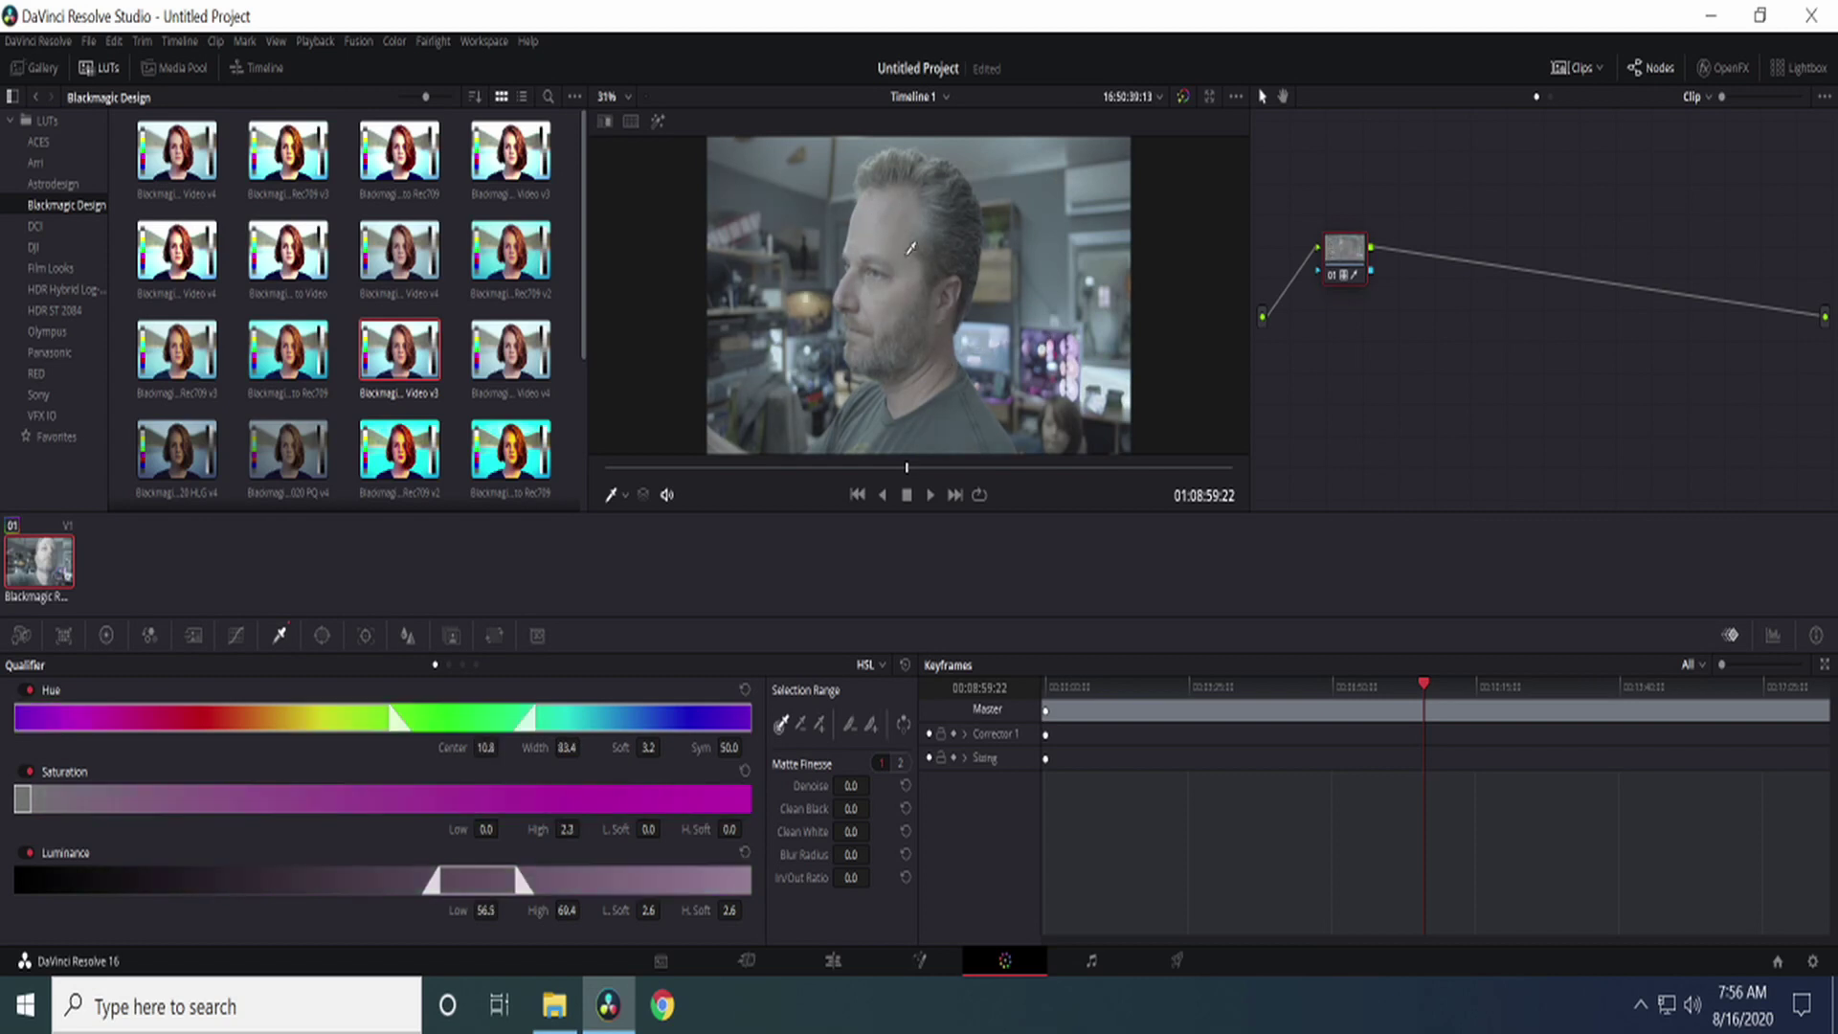
key("ctrl+Home")
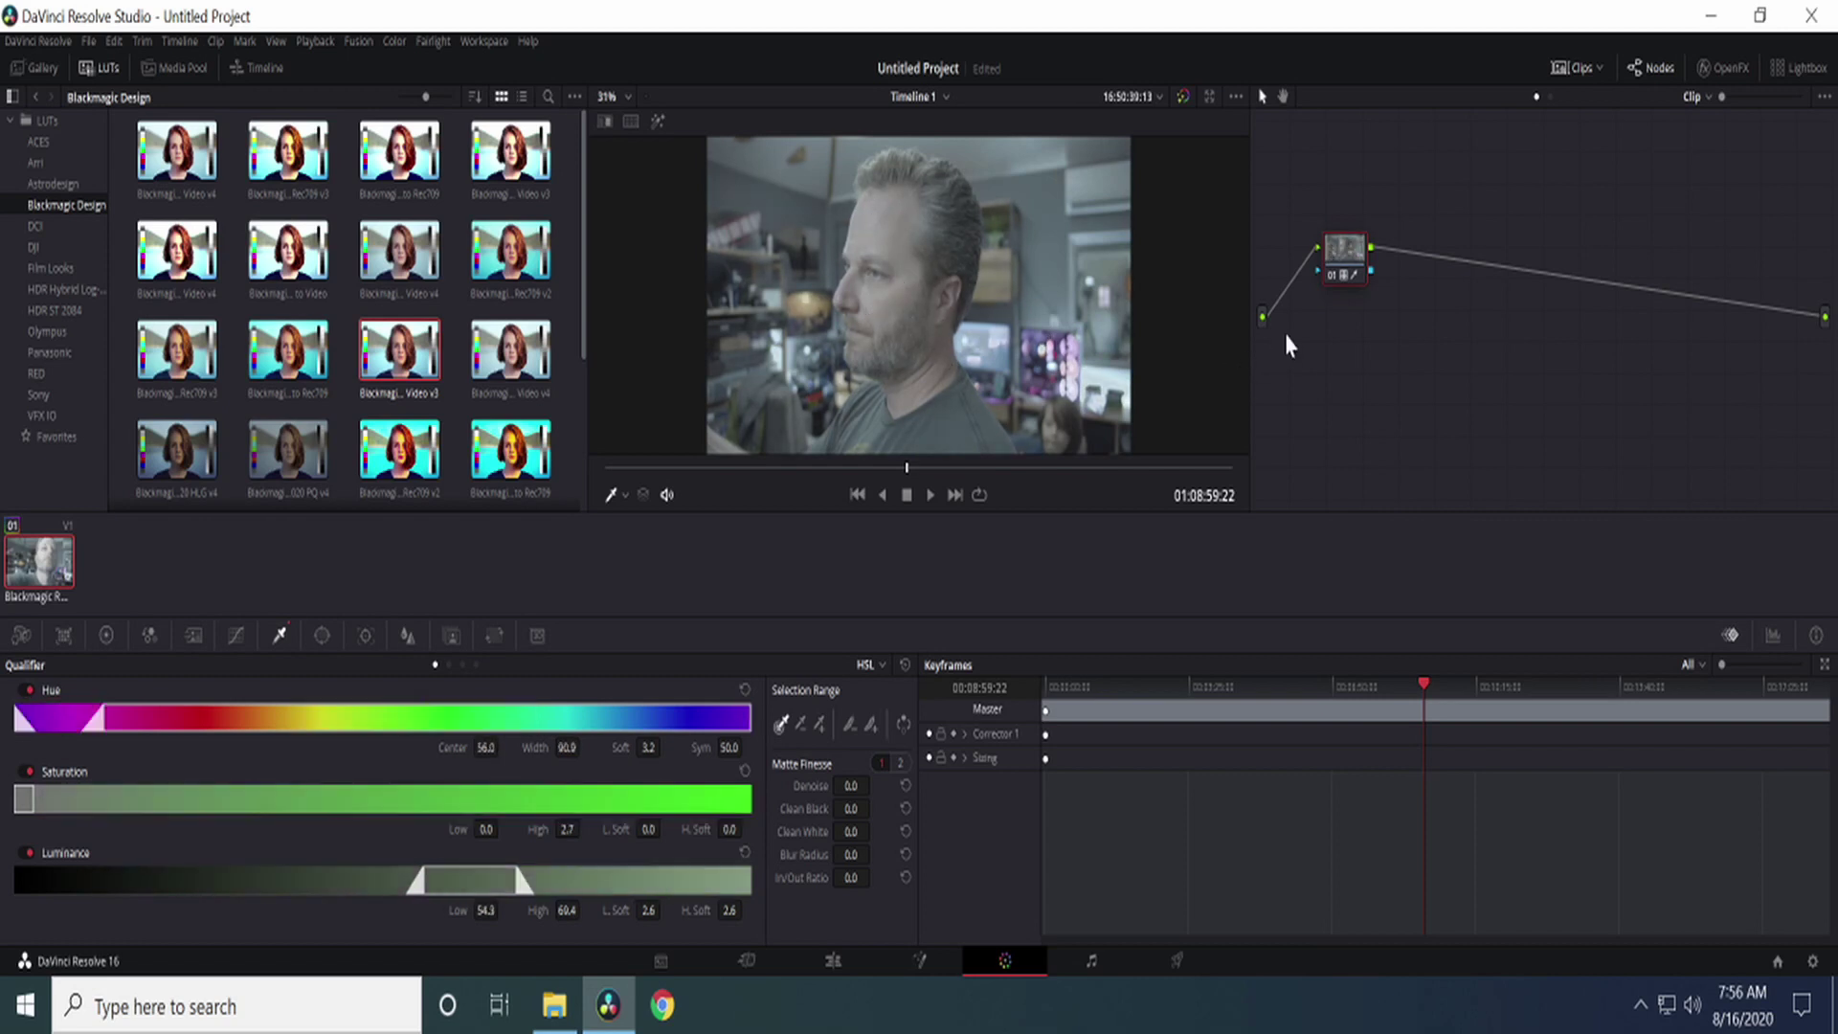
left_click(946, 418)
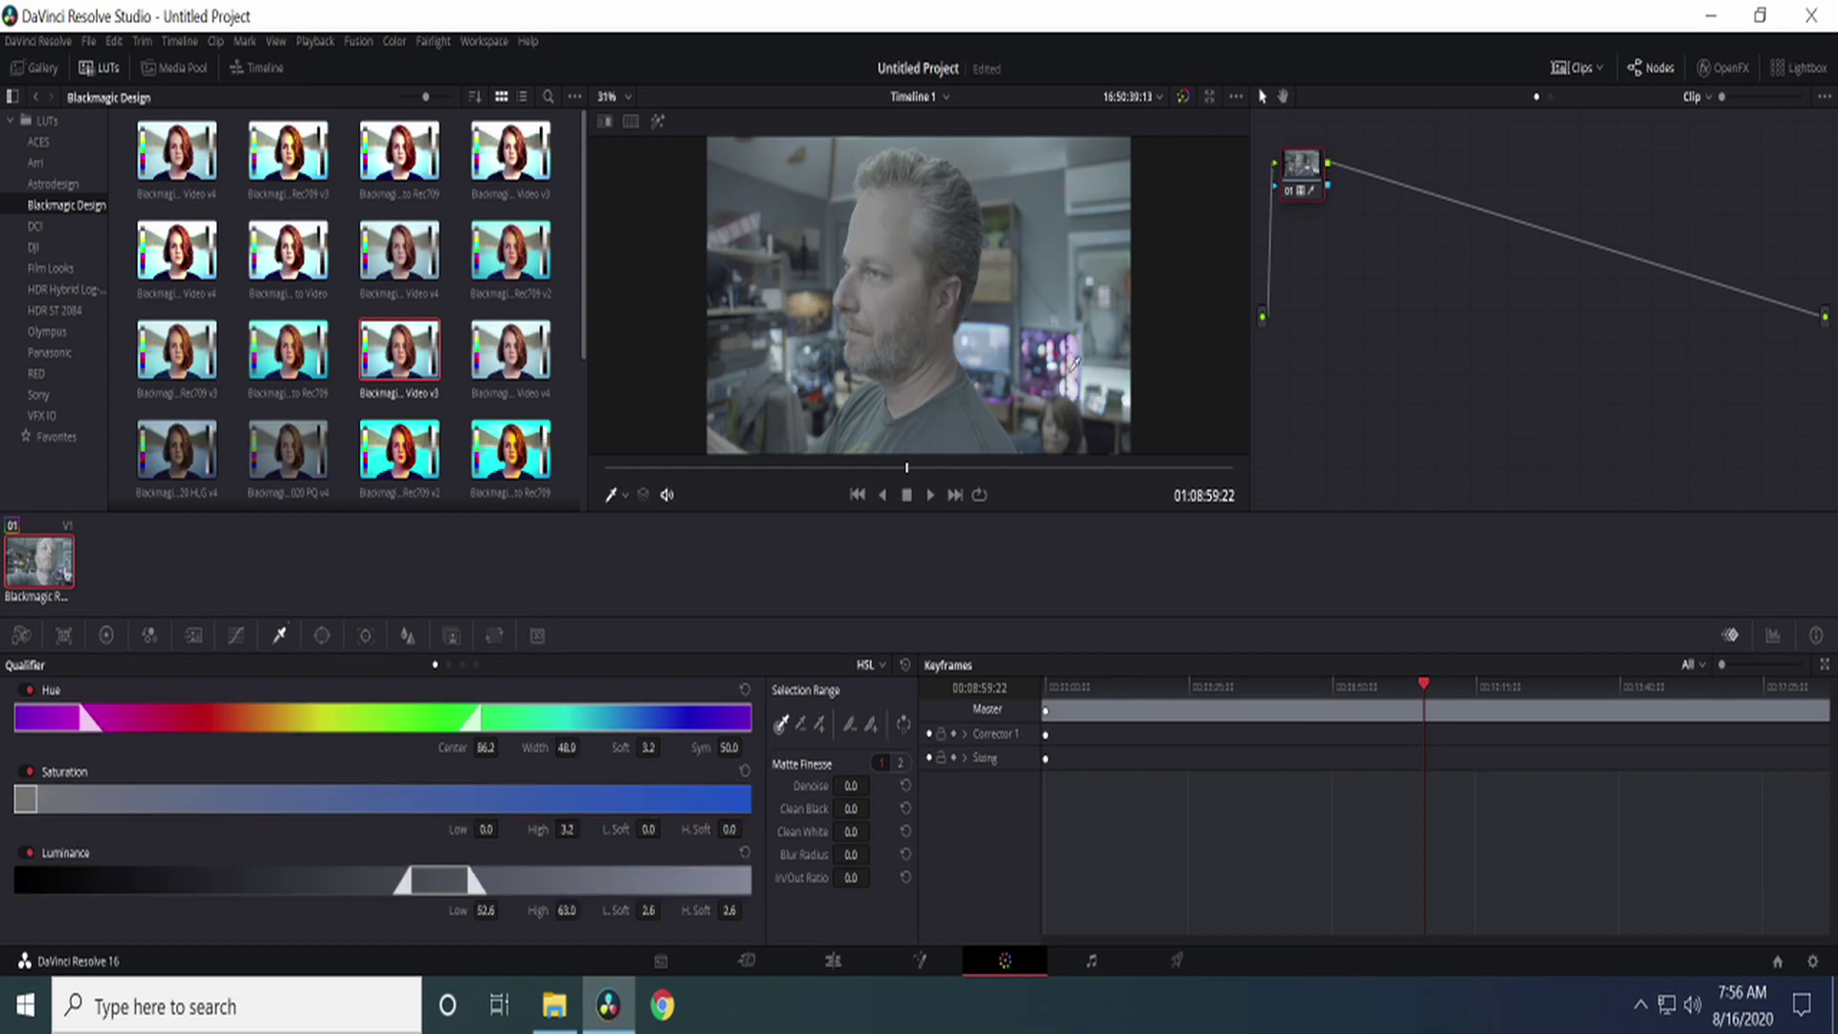
key("ctrl+Home")
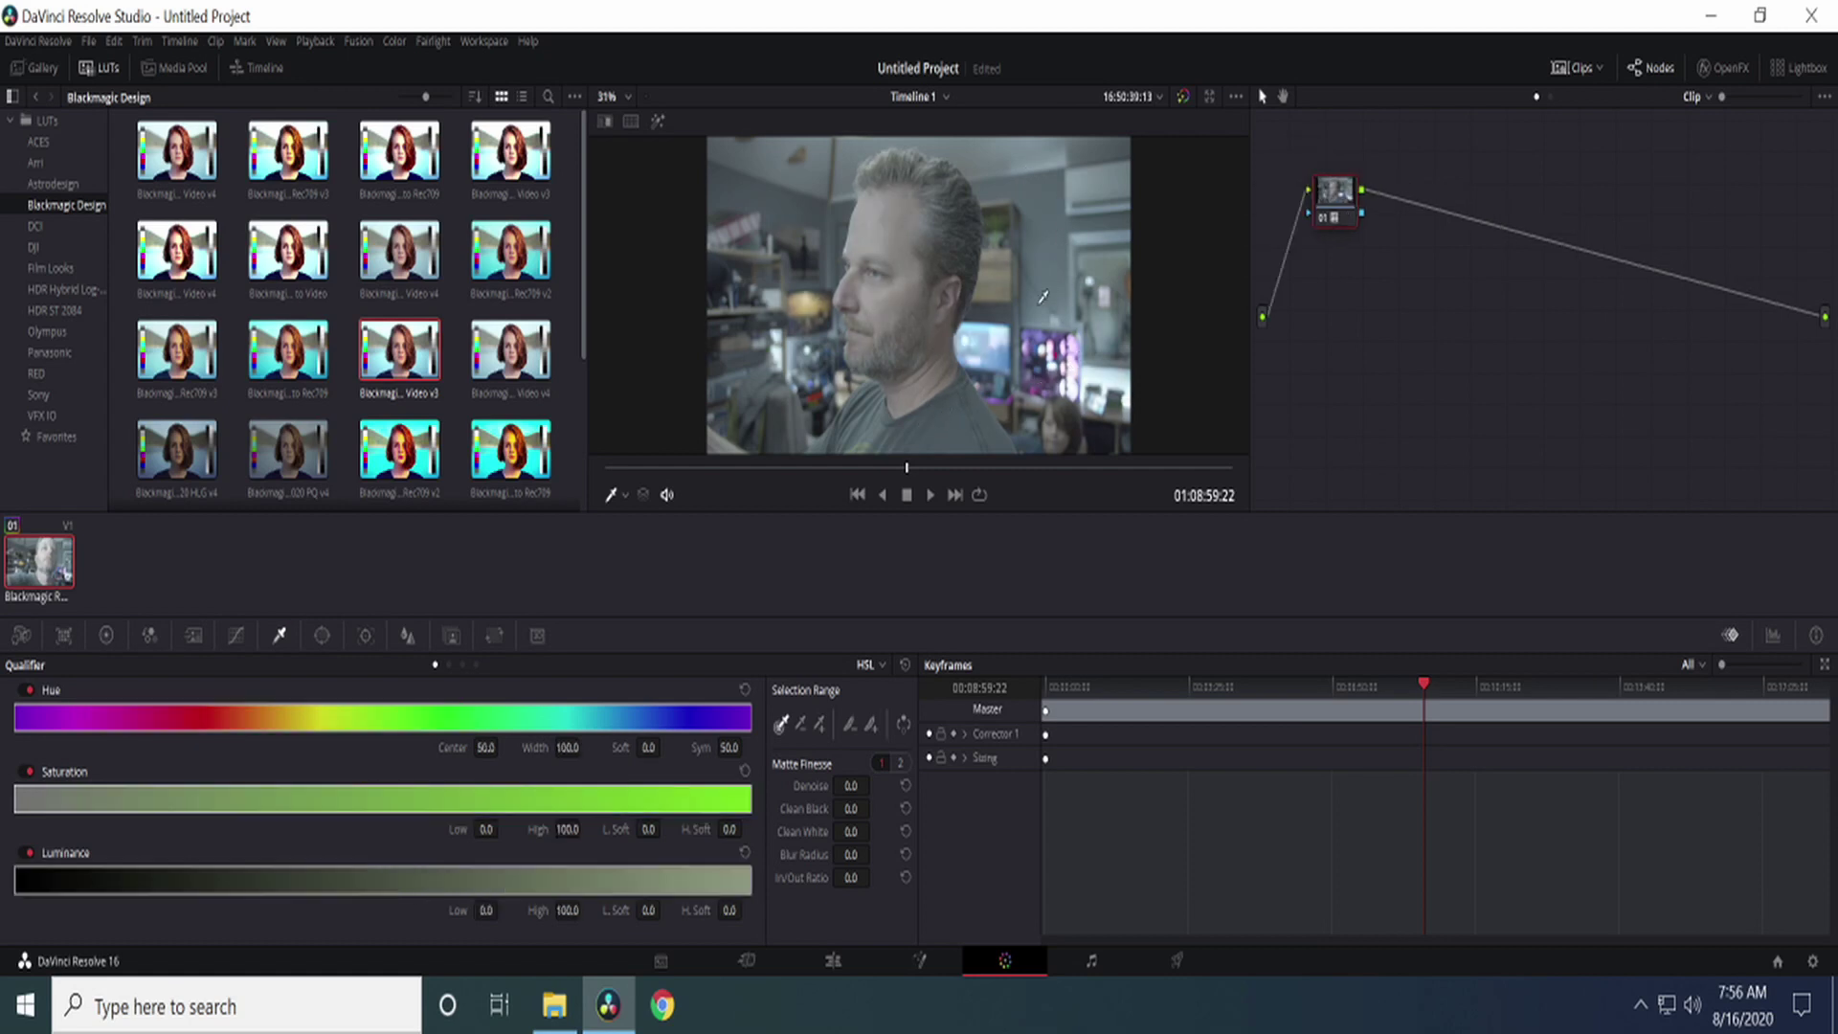
left_click(990, 283)
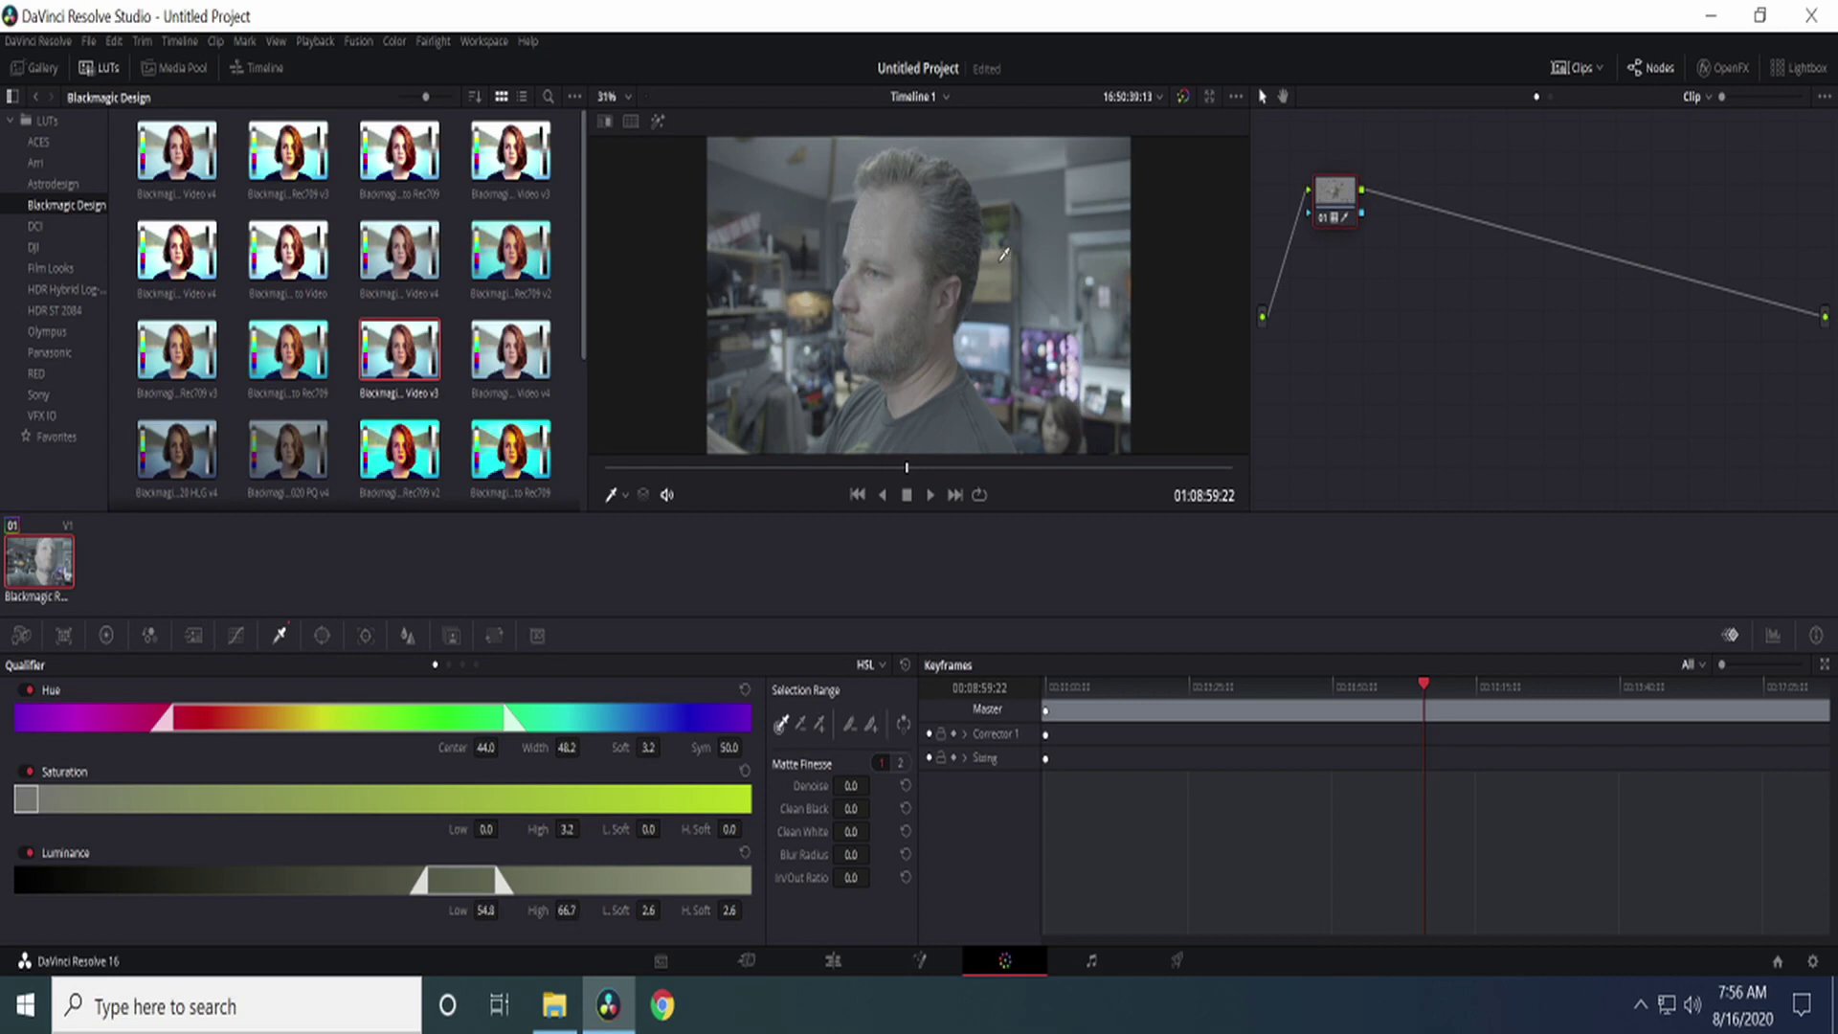
key("ctrl+z")
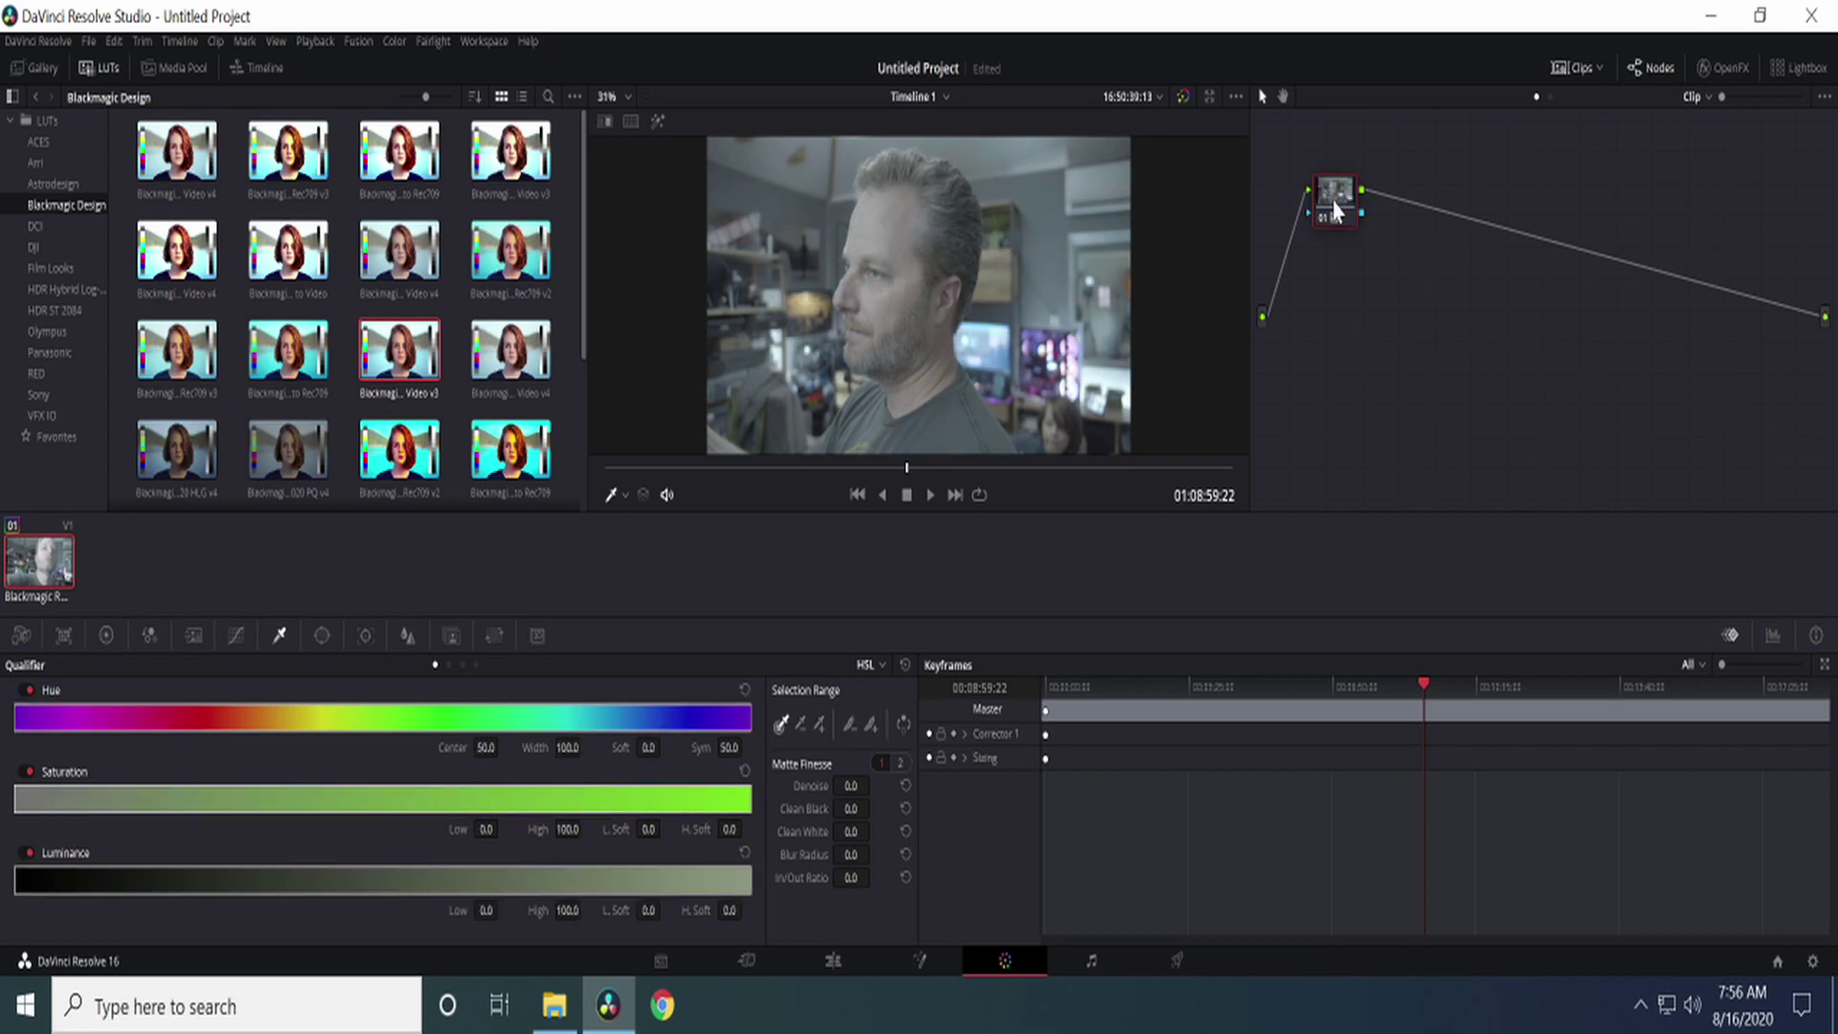
Step: Move node 01 lower in the node graph
left_click_drag(1337, 207, 1340, 287)
right_click(1339, 287)
left_click(1743, 376)
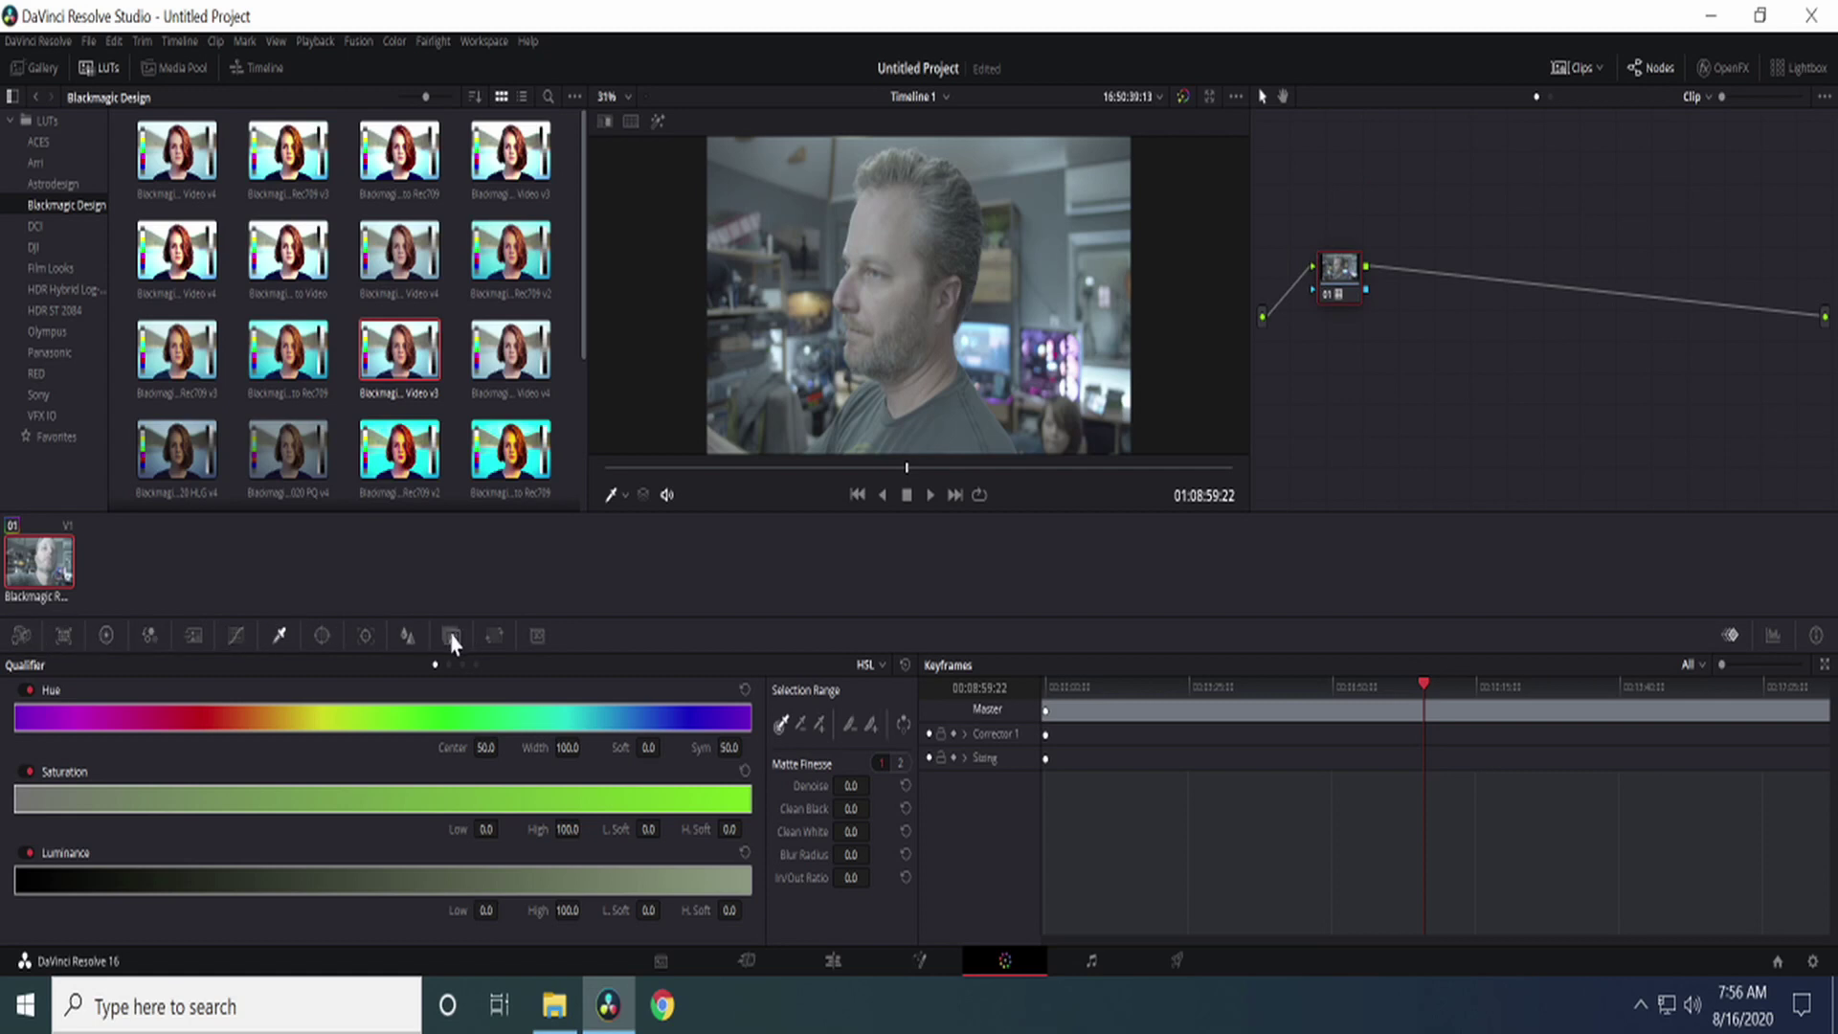
Step: In Motion Effects, set Temporal NR Frames to 3 and Spatial NR Mode to Better
left_click(205, 635)
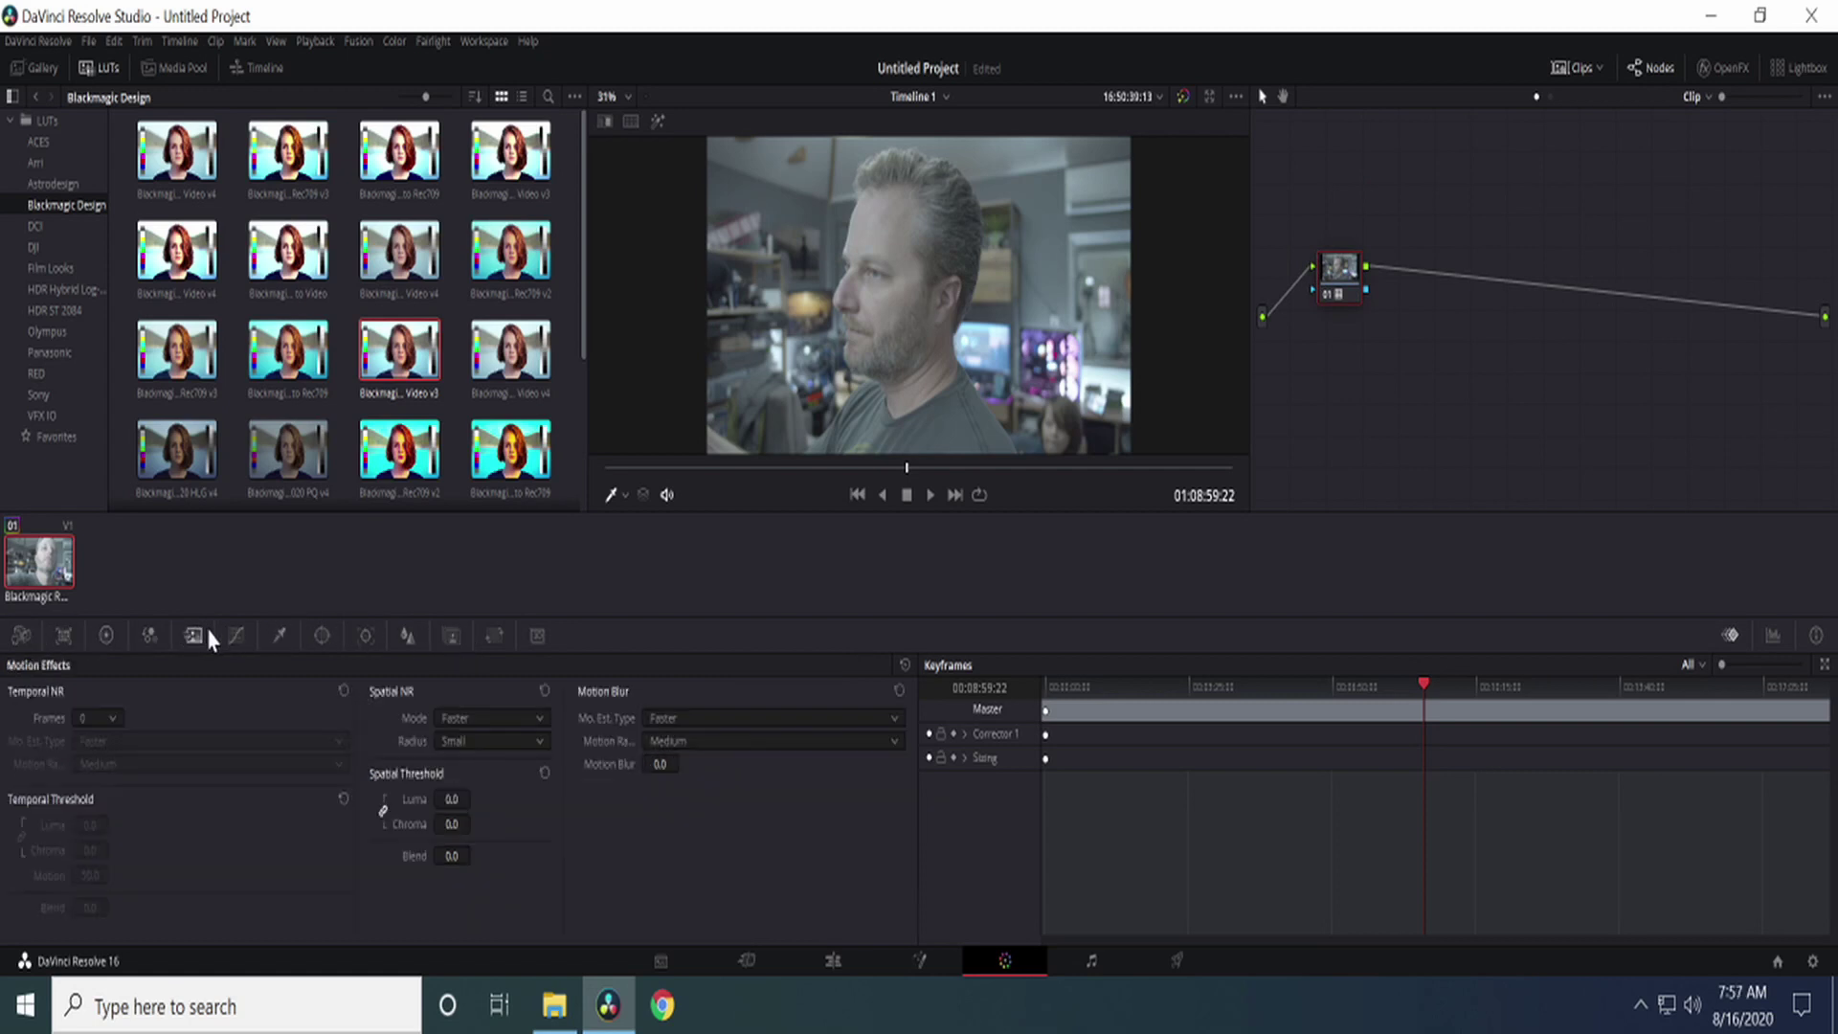
left_click(107, 720)
left_click(100, 809)
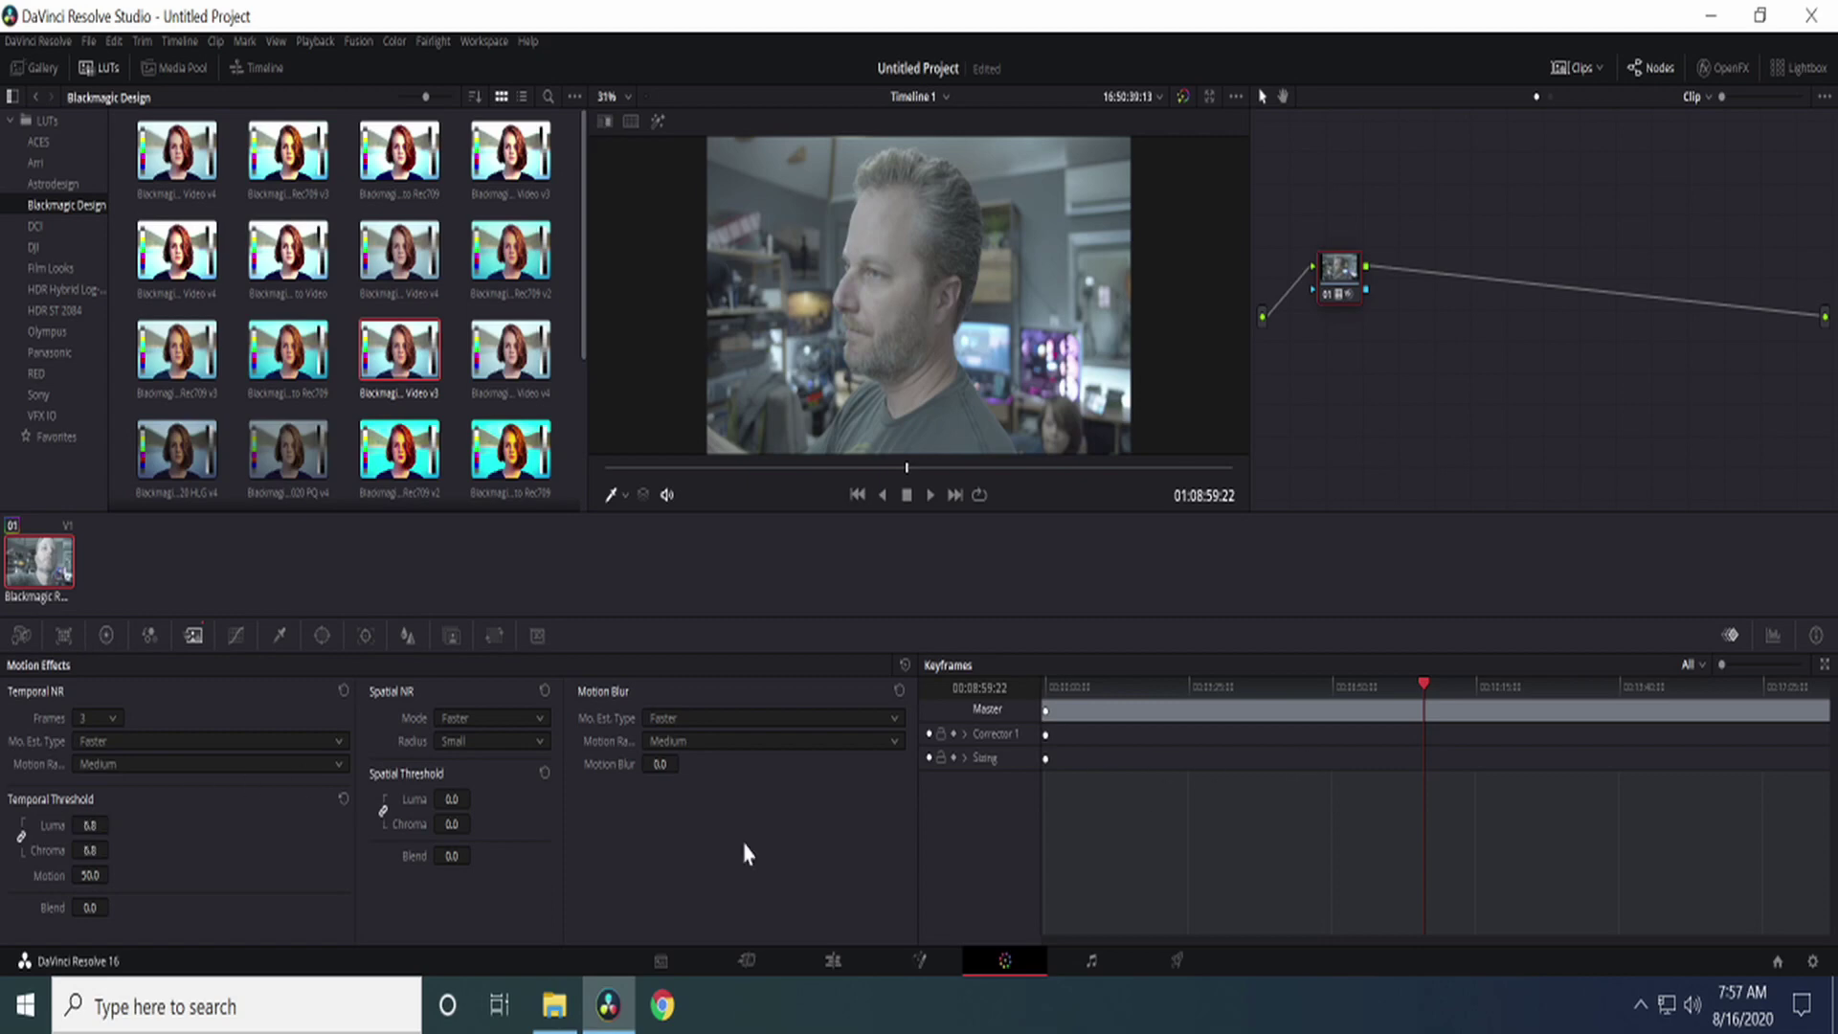
left_click(538, 718)
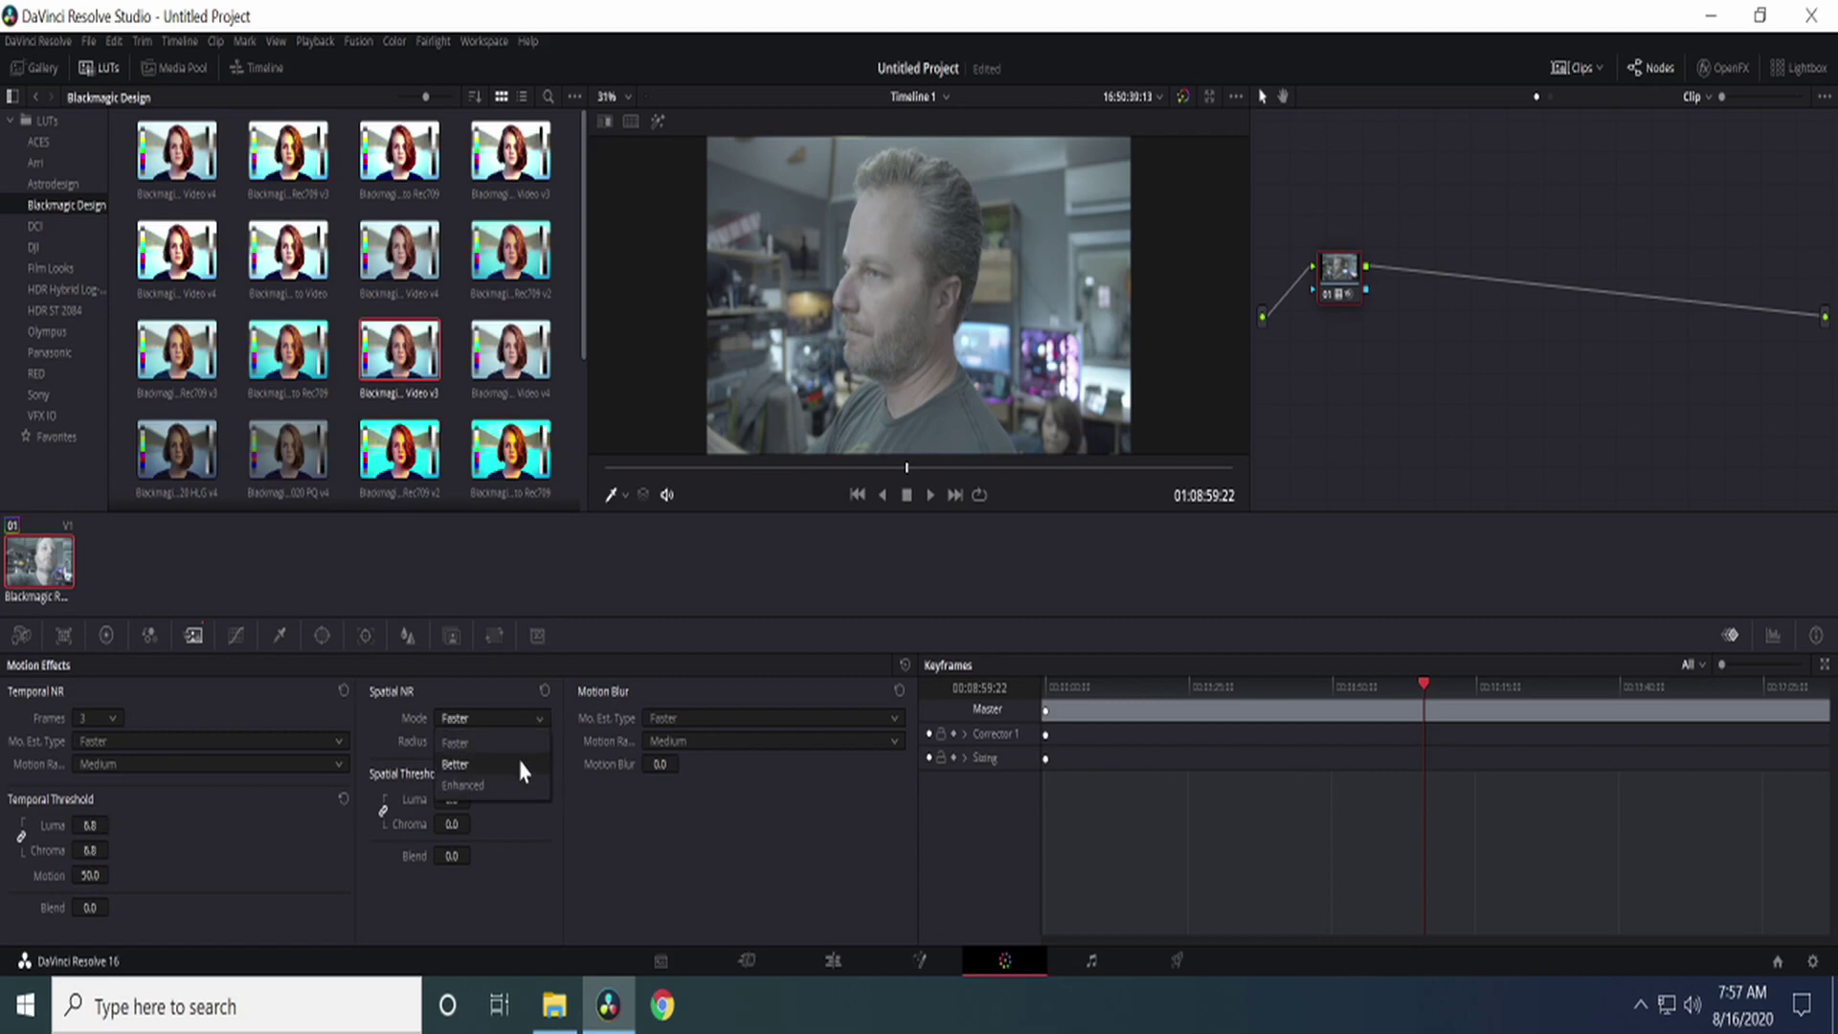
left_click(522, 764)
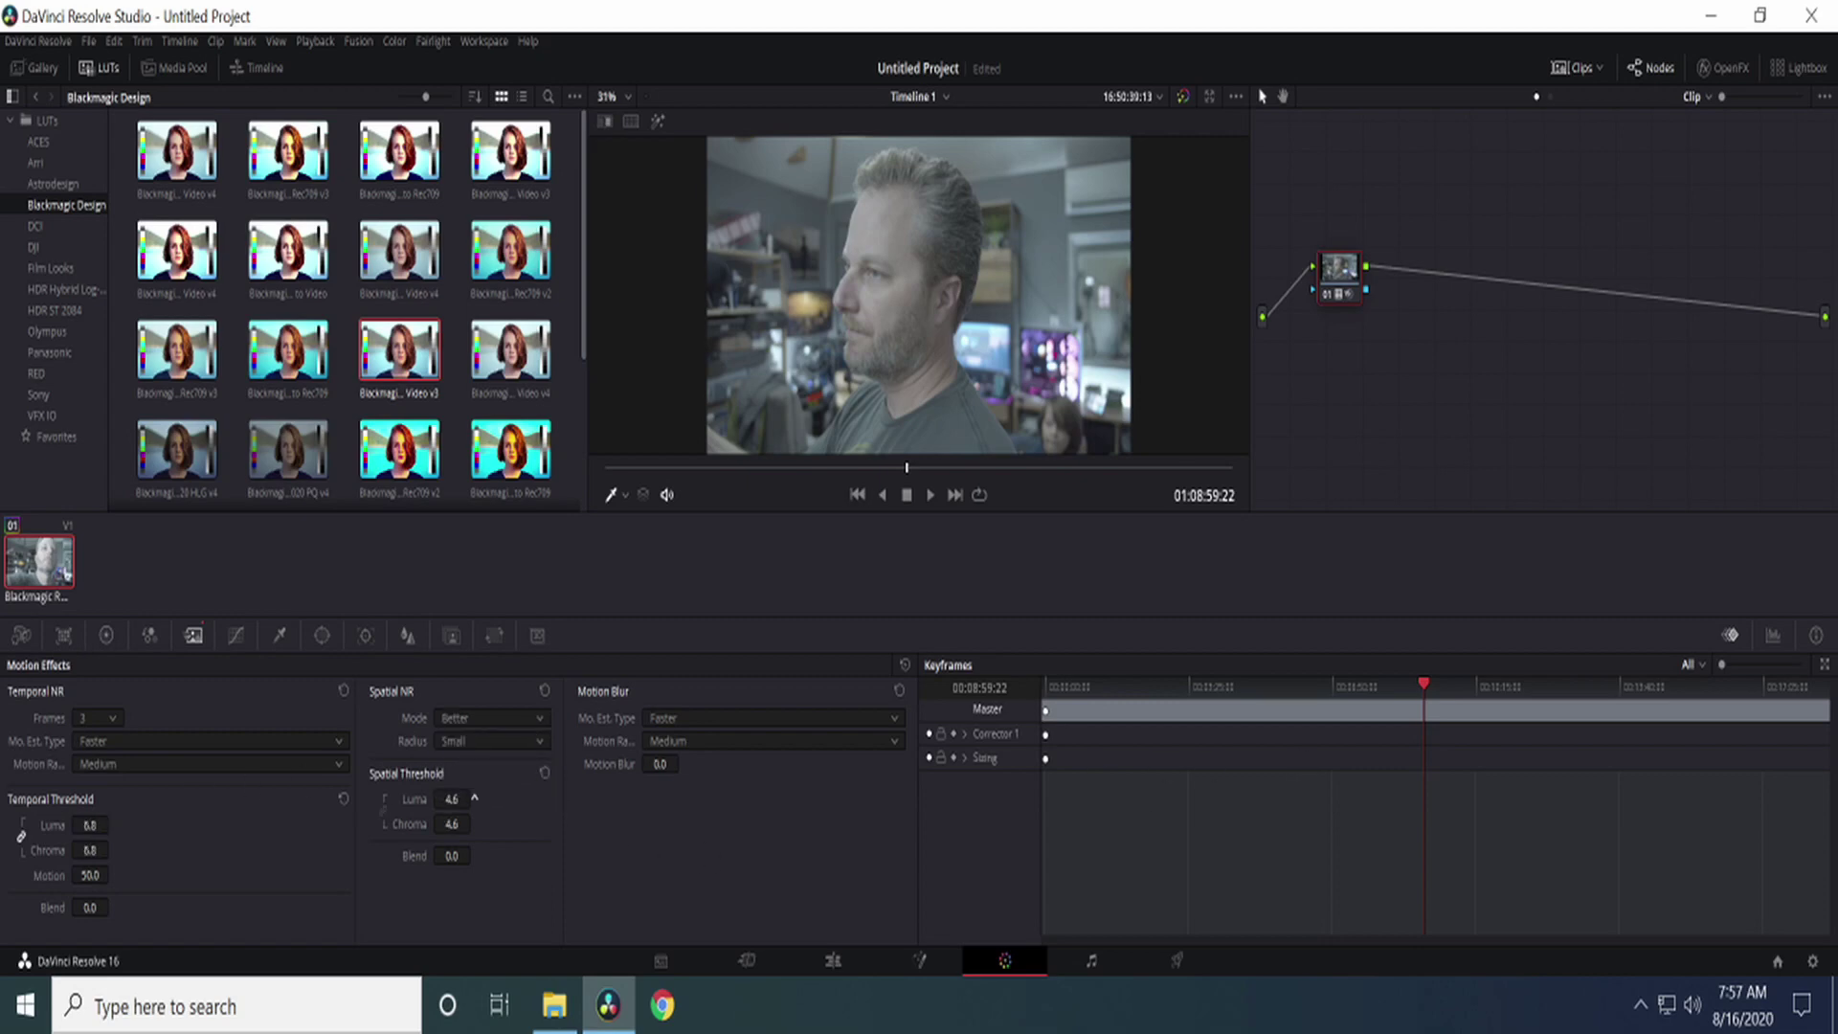